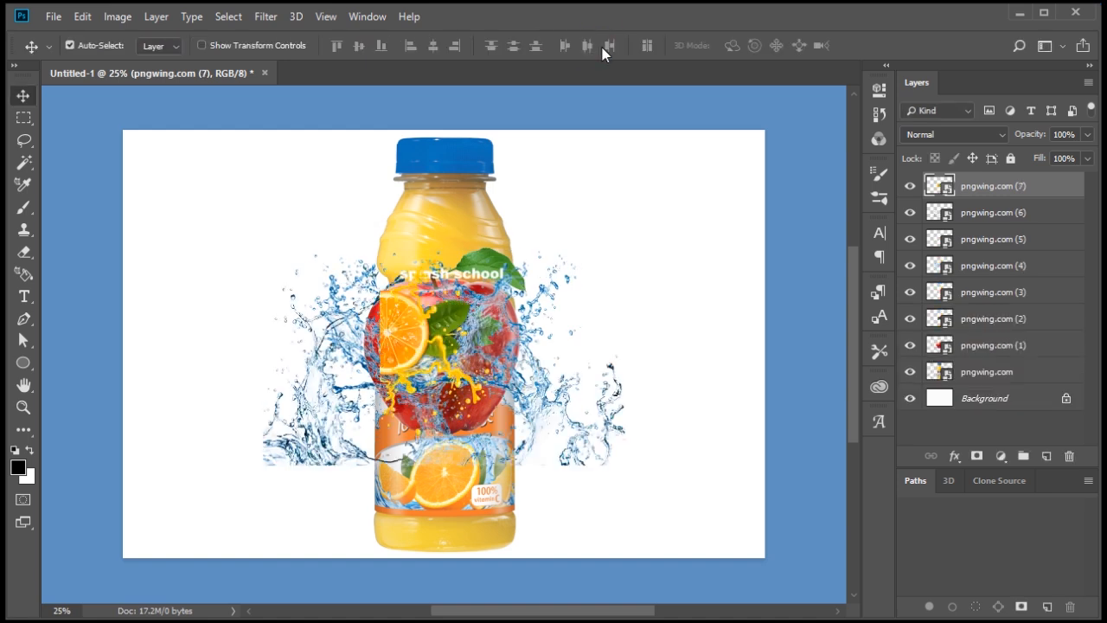
Hide the layers pngwing.com (7) through pngwing.com (1), leaving only the bottle and the background visible
click(910, 187)
click(910, 213)
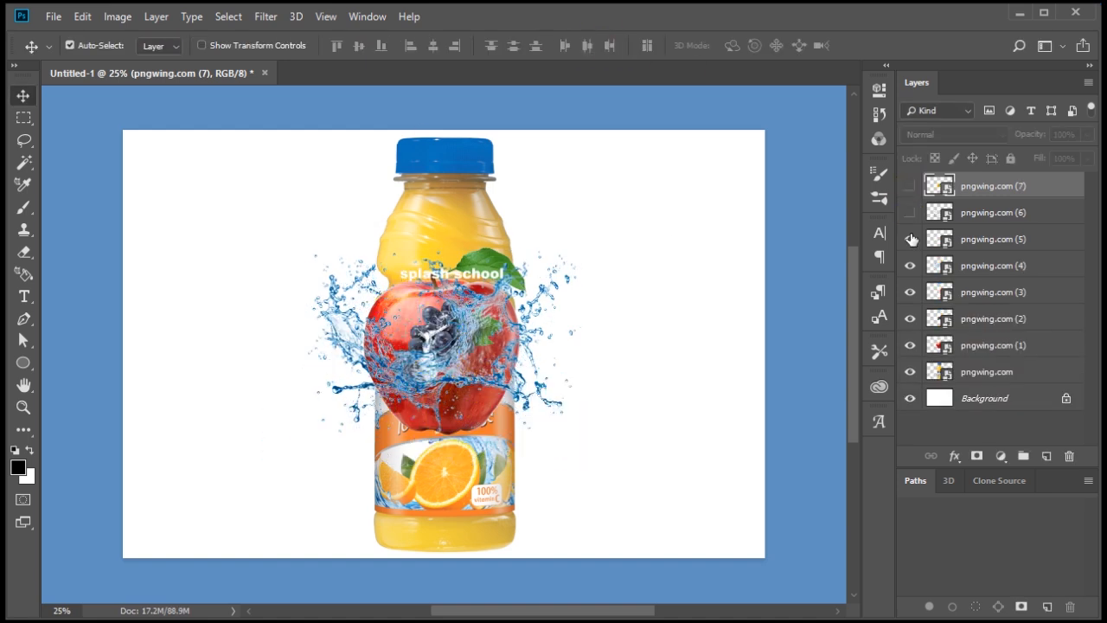
click(910, 240)
click(909, 265)
click(910, 292)
click(910, 318)
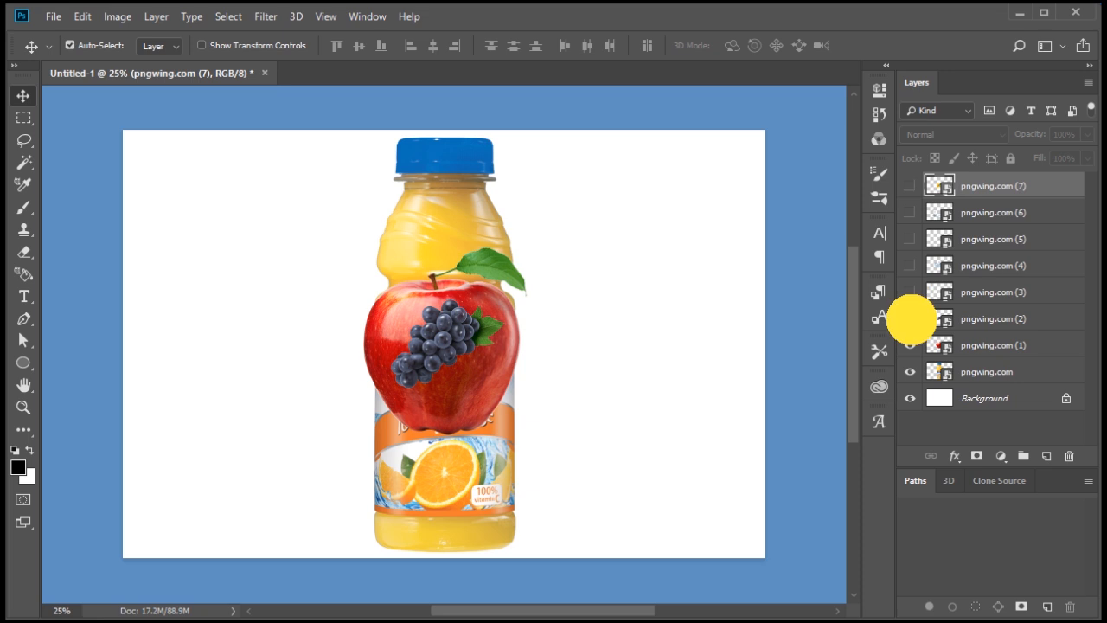
click(910, 345)
Scale the bottle down to roughly 60% of its size and tilt it slightly counterclockwise near the canvas center
click(986, 372)
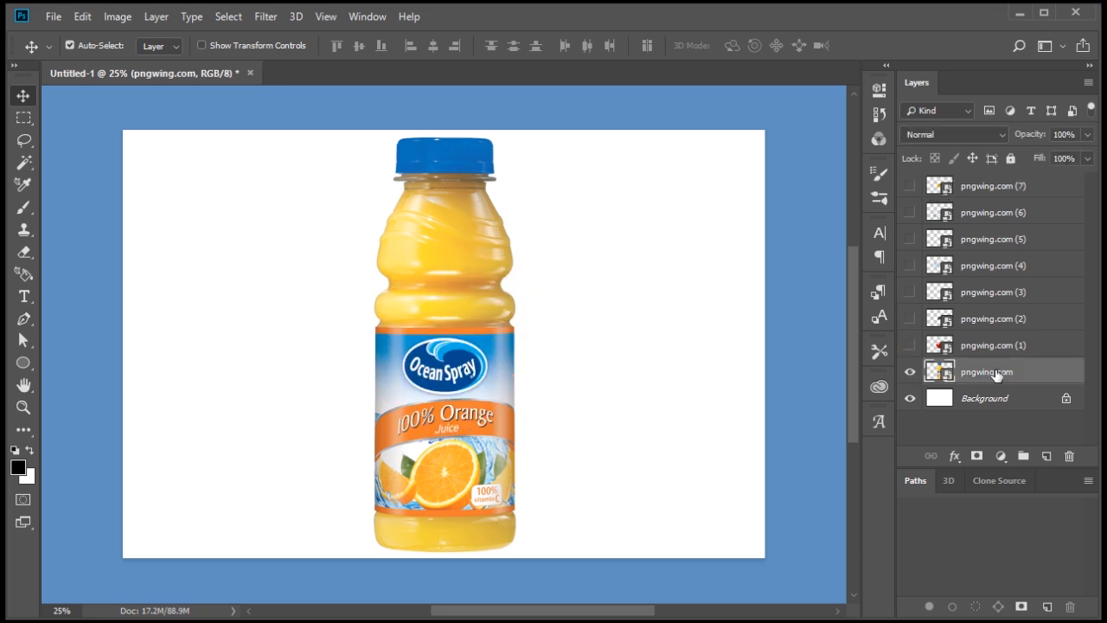
key(ctrl+t)
drag(514, 148, 487, 190)
key(Return)
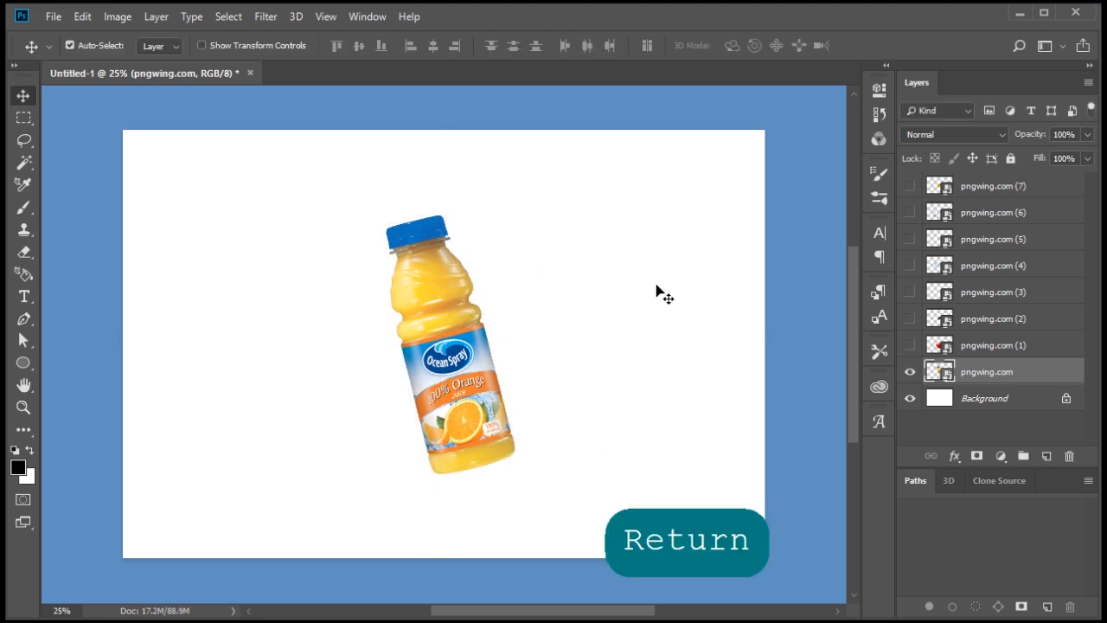
Show the apple layer pngwing.com (1), scale it to about 51%, and place it behind the bottle layer
click(909, 346)
click(939, 345)
key(ctrl+t)
drag(553, 233, 591, 319)
drag(485, 346, 514, 339)
key(Return)
drag(995, 345, 1009, 371)
Move the apple so it sticks out from behind the bottle's right side and rotate it to about 30.5°
key(v)
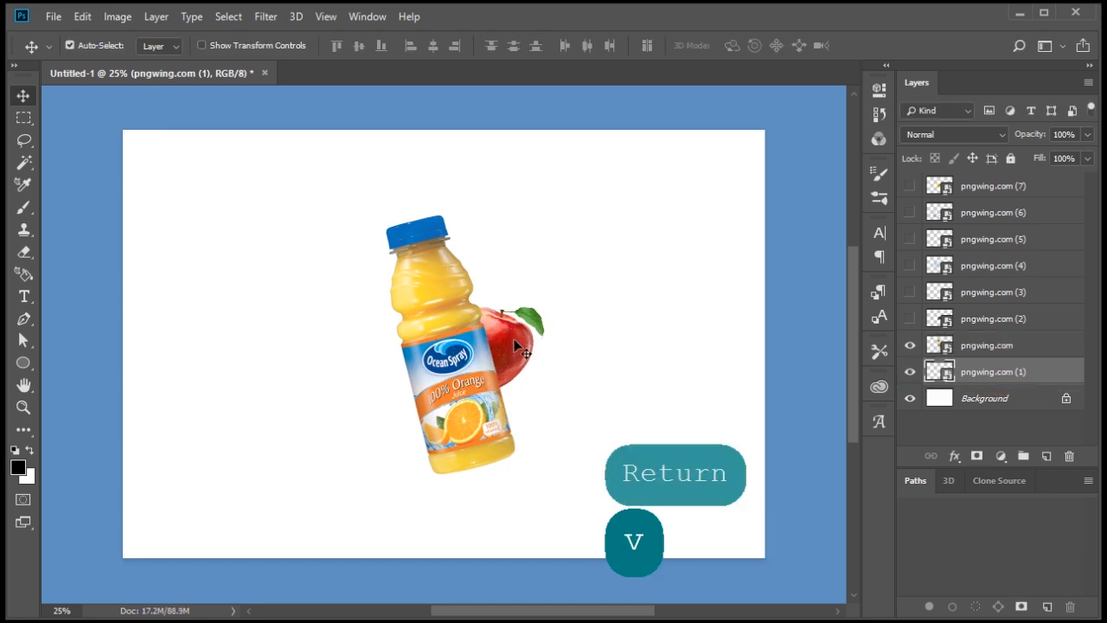
drag(483, 336, 531, 335)
key(ctrl+t)
click(576, 284)
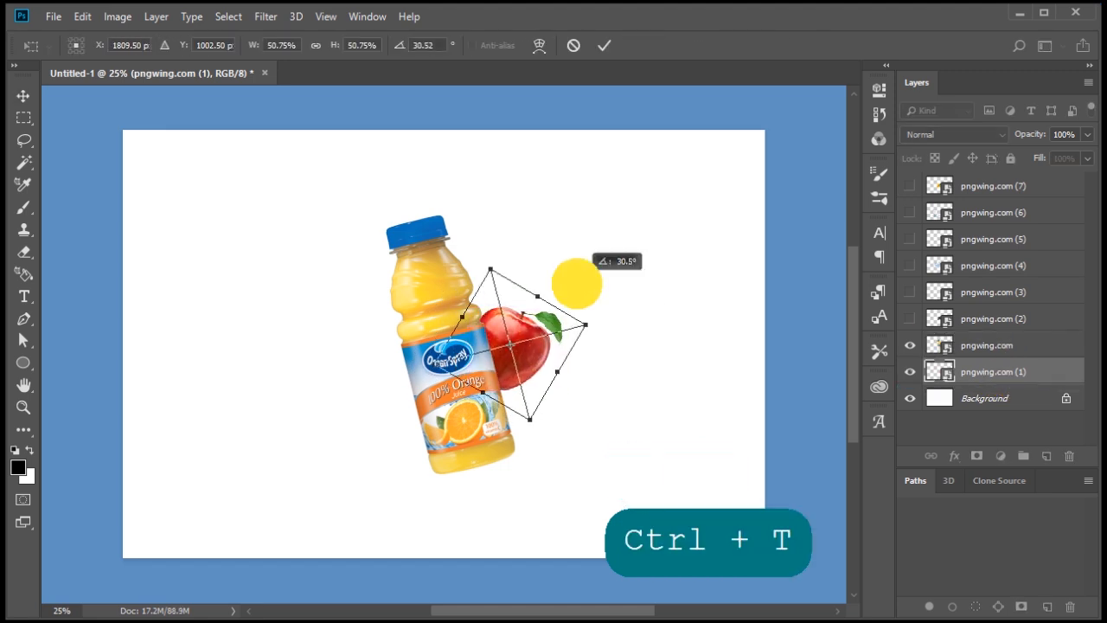
key(Return)
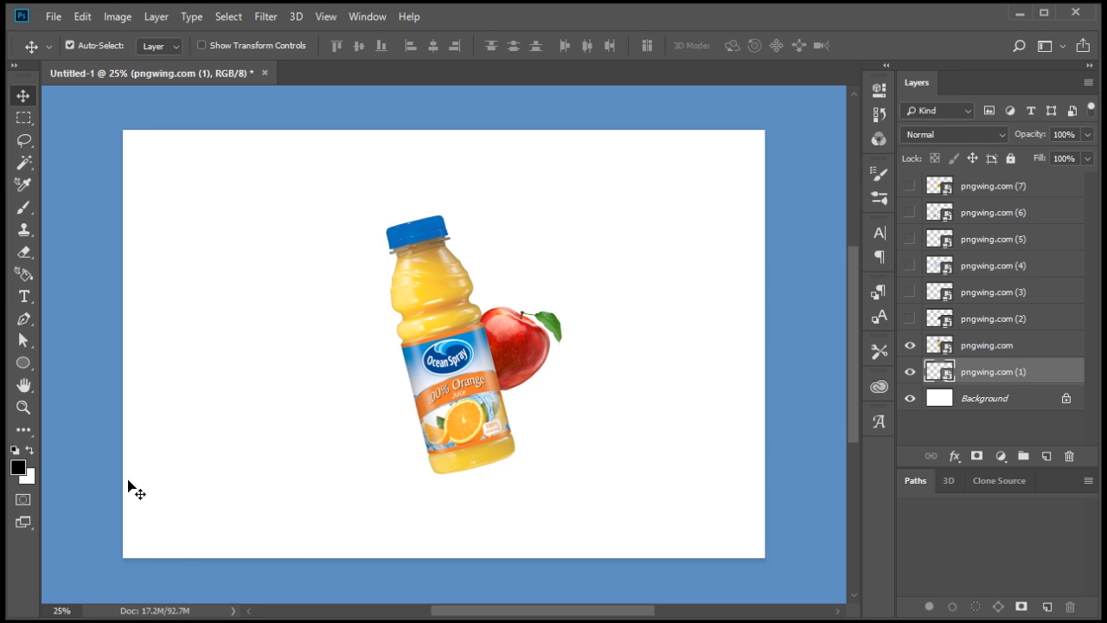
Draw a closed wave shape with the Pen tool, curving along the canvas's bottom edge and closing outside the canvas
click(23, 319)
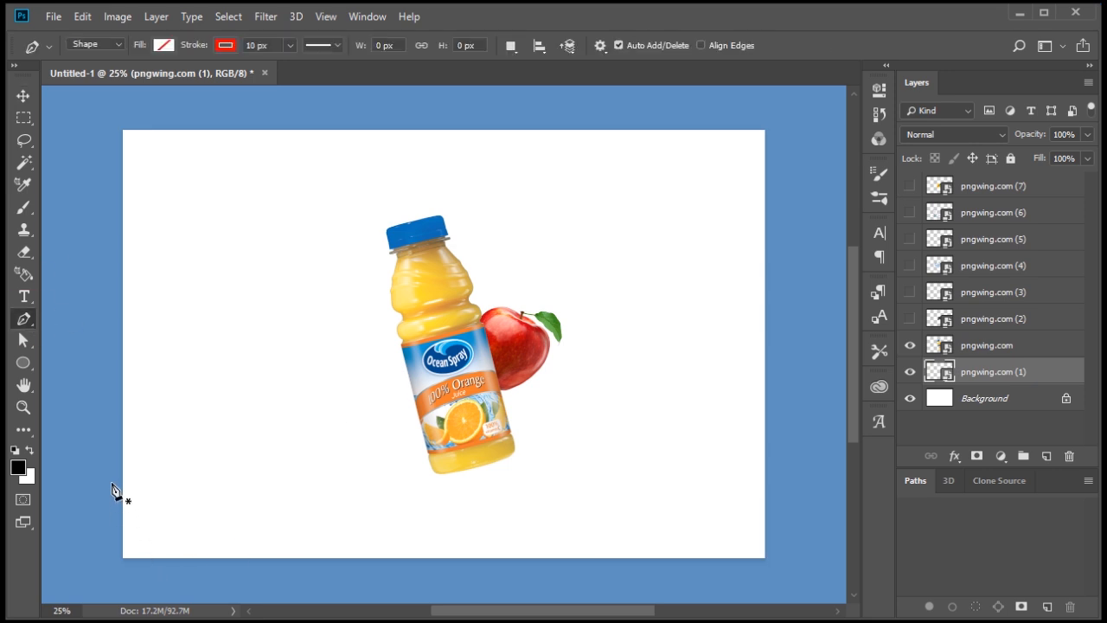
drag(111, 482, 116, 504)
drag(310, 561, 418, 564)
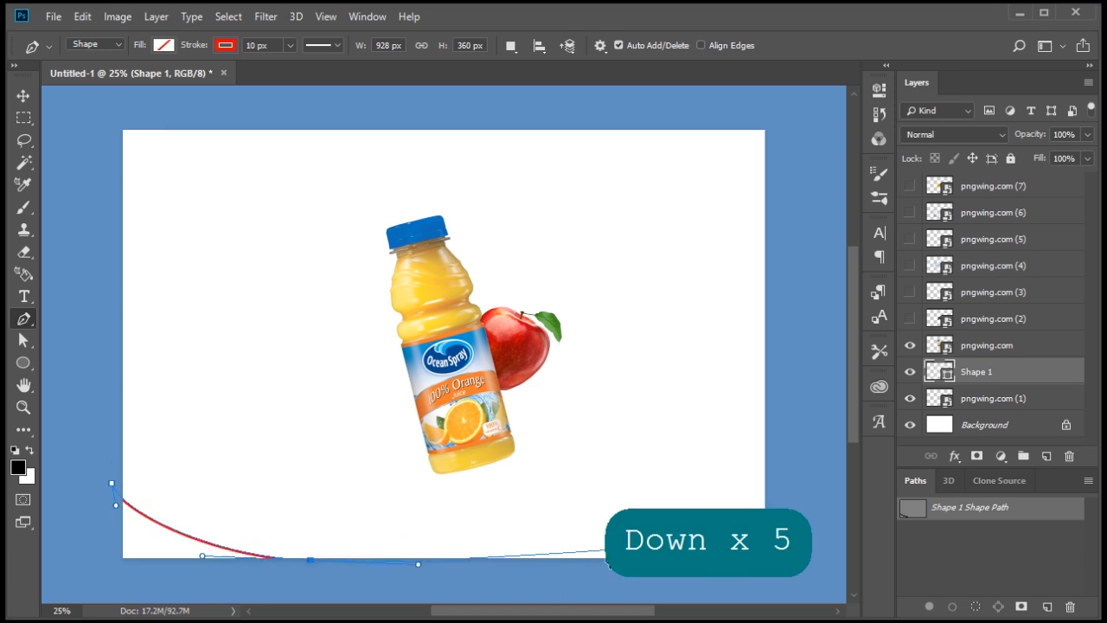
drag(682, 512, 789, 502)
click(775, 500)
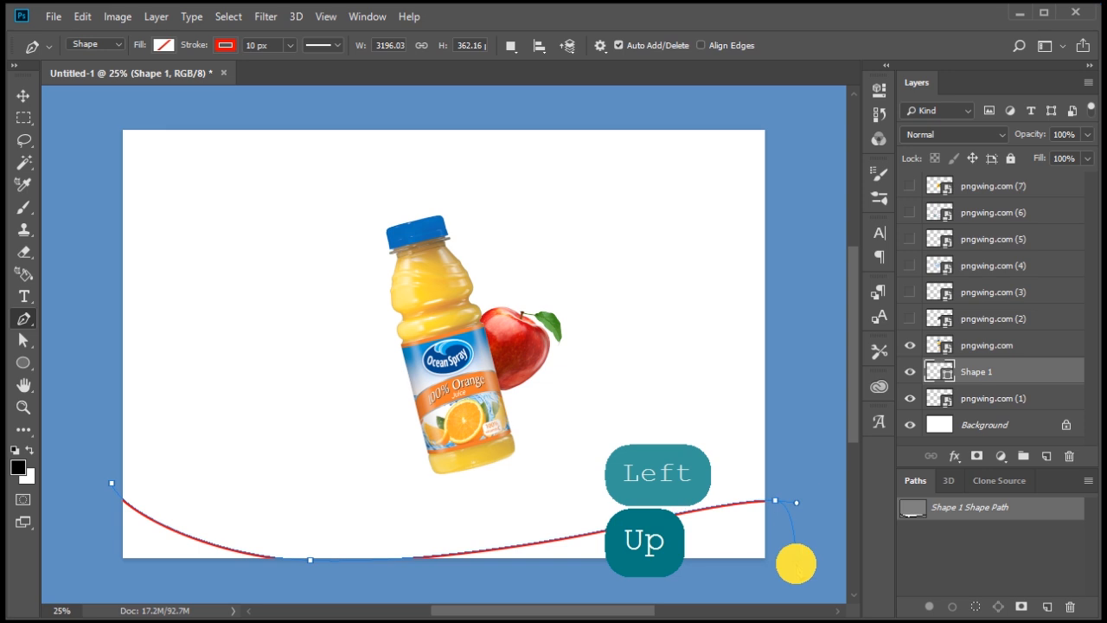
drag(97, 510, 110, 483)
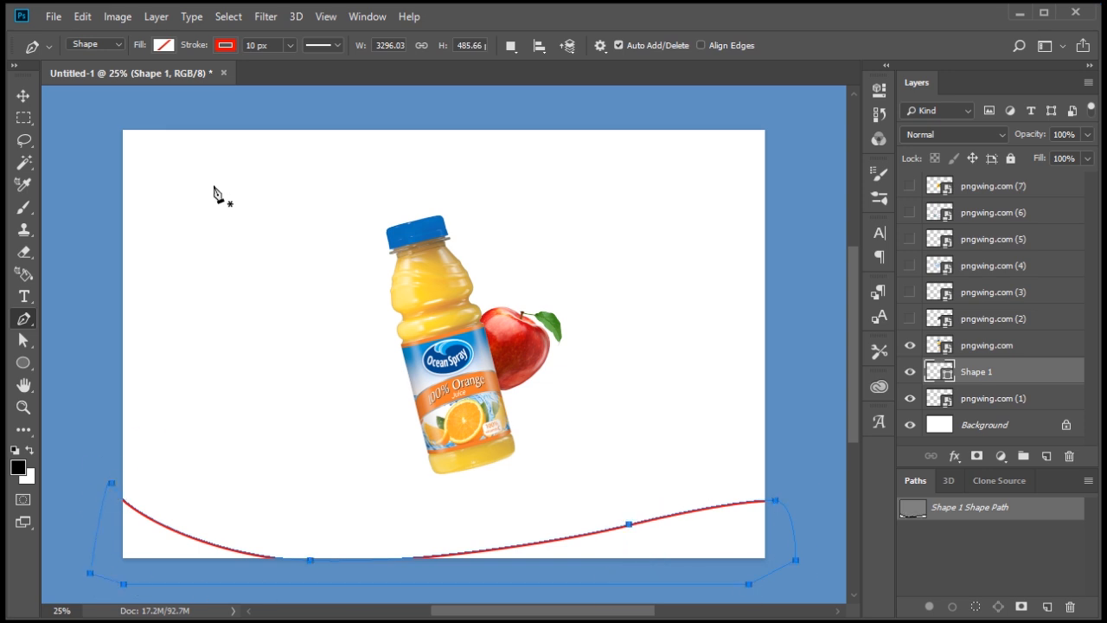
Try to set the wave shape's stroke width to 0
click(223, 46)
click(253, 45)
double_click(251, 45)
text(0)
Fill the wave shape with orange fcb028 sampled from the juice bottle
click(164, 45)
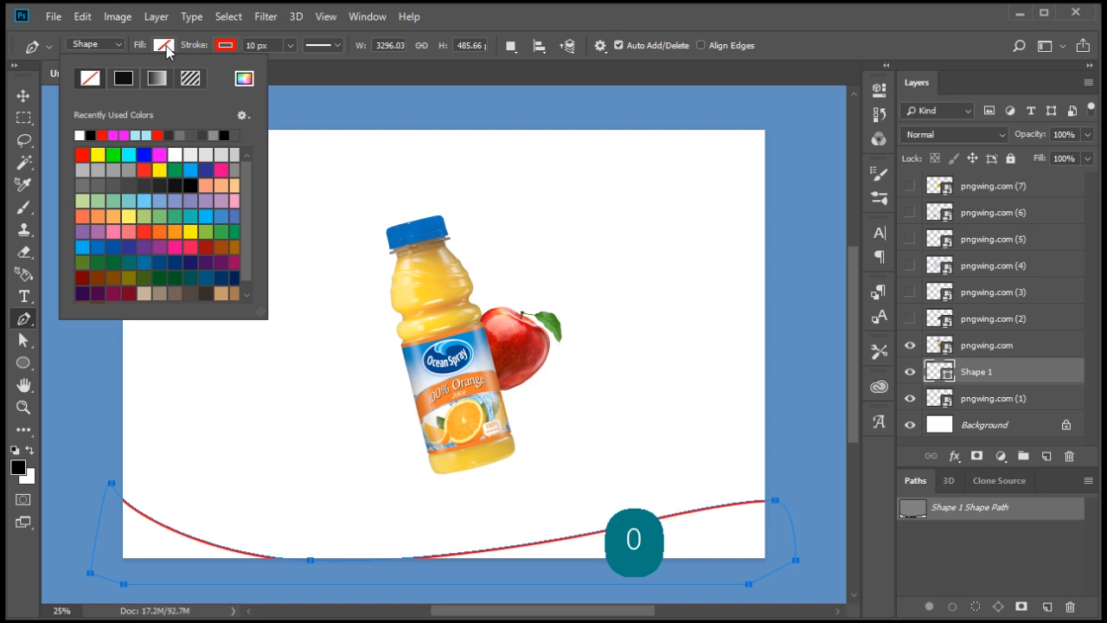
click(244, 78)
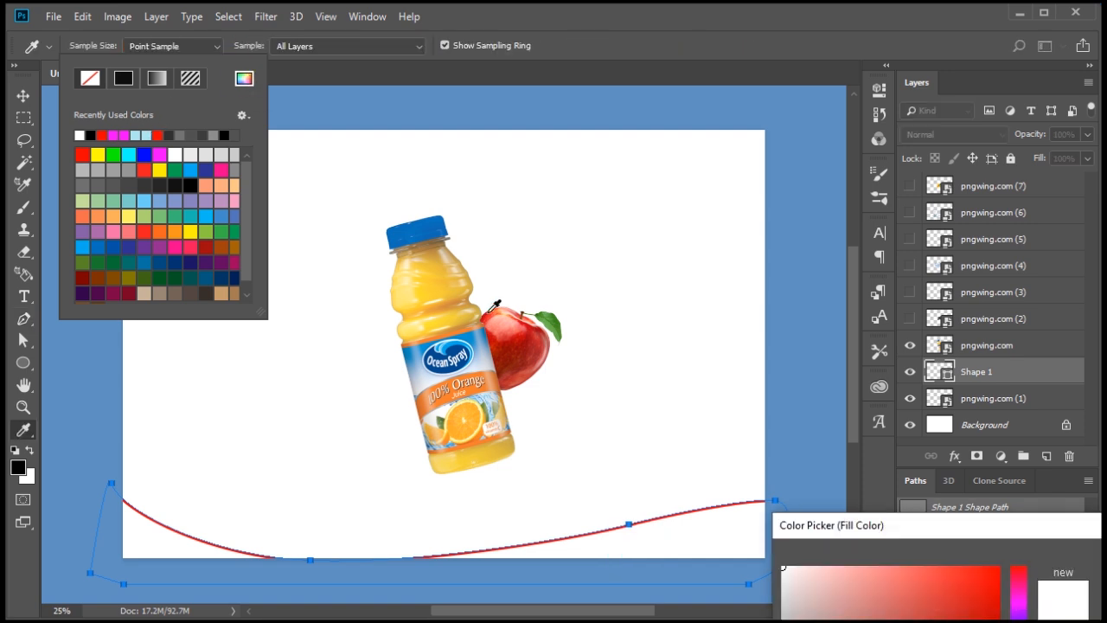
drag(915, 530, 803, 270)
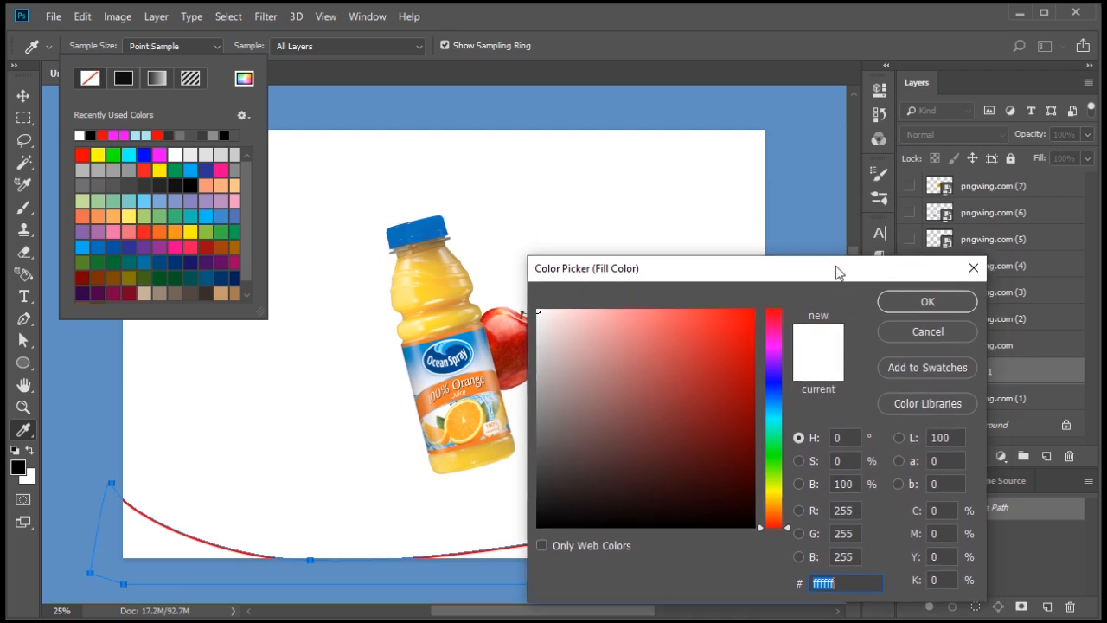
click(474, 411)
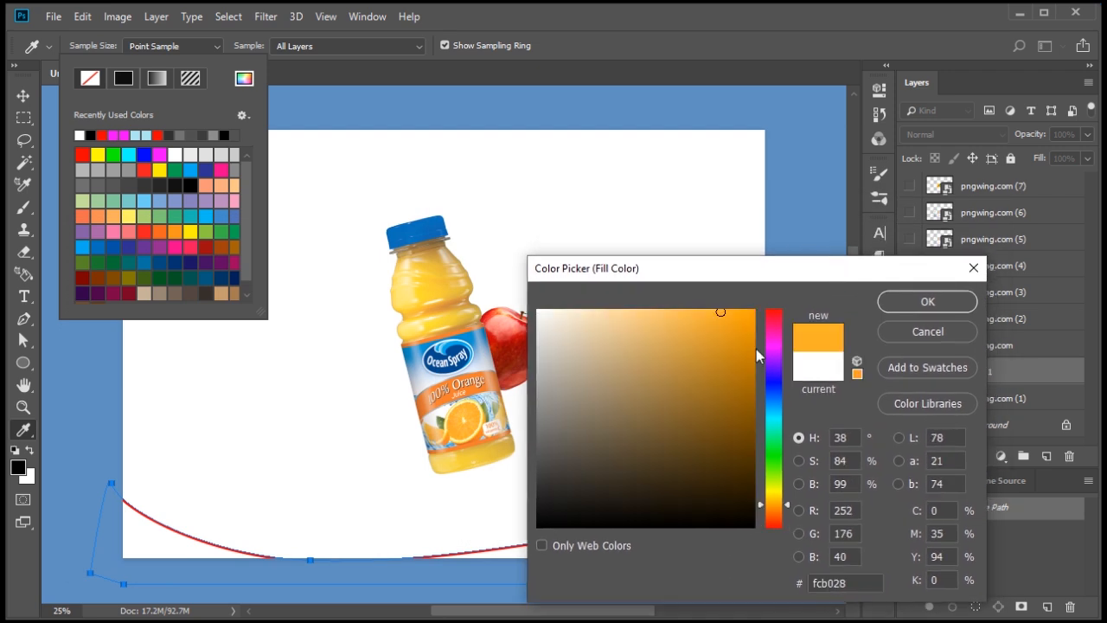
click(895, 303)
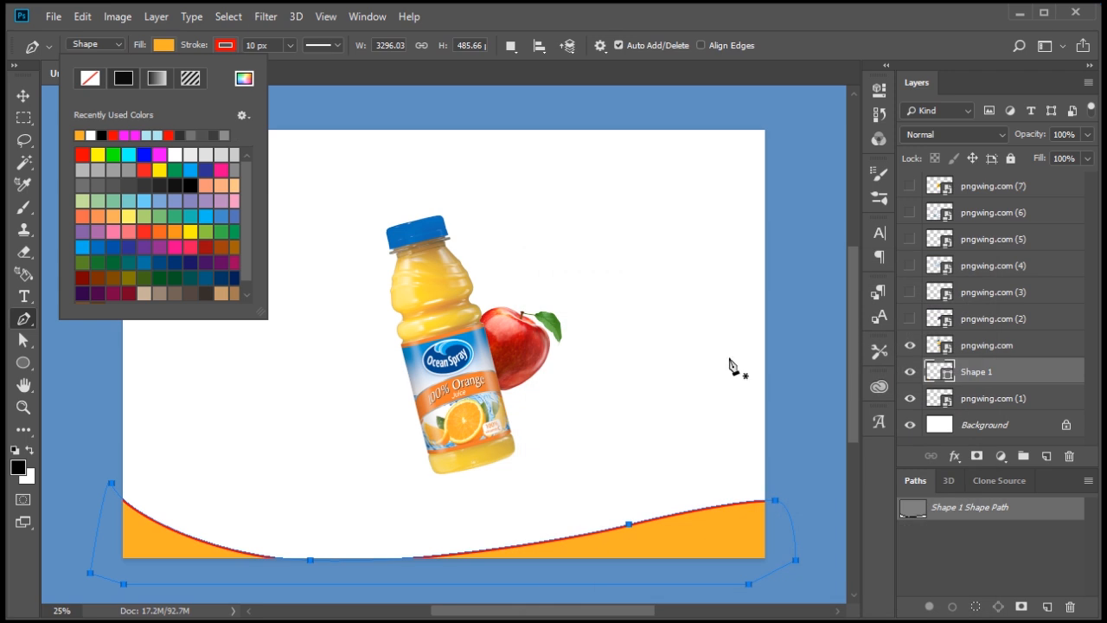
Set the wave shape's stroke width to 0 px
click(256, 40)
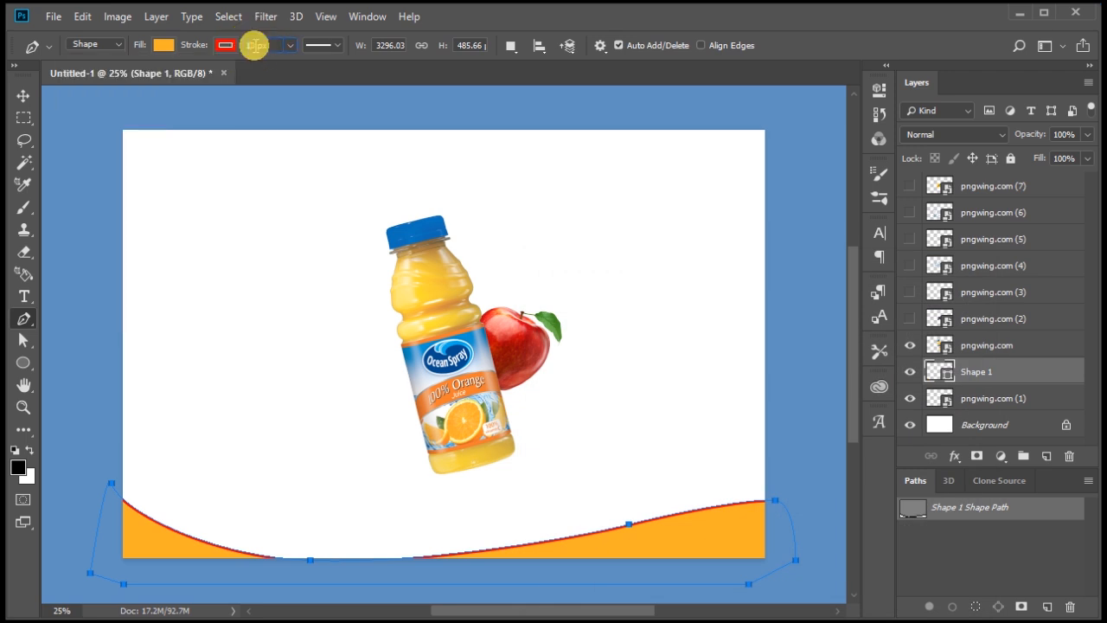
key(BackSpace)
key(Return)
click(1000, 524)
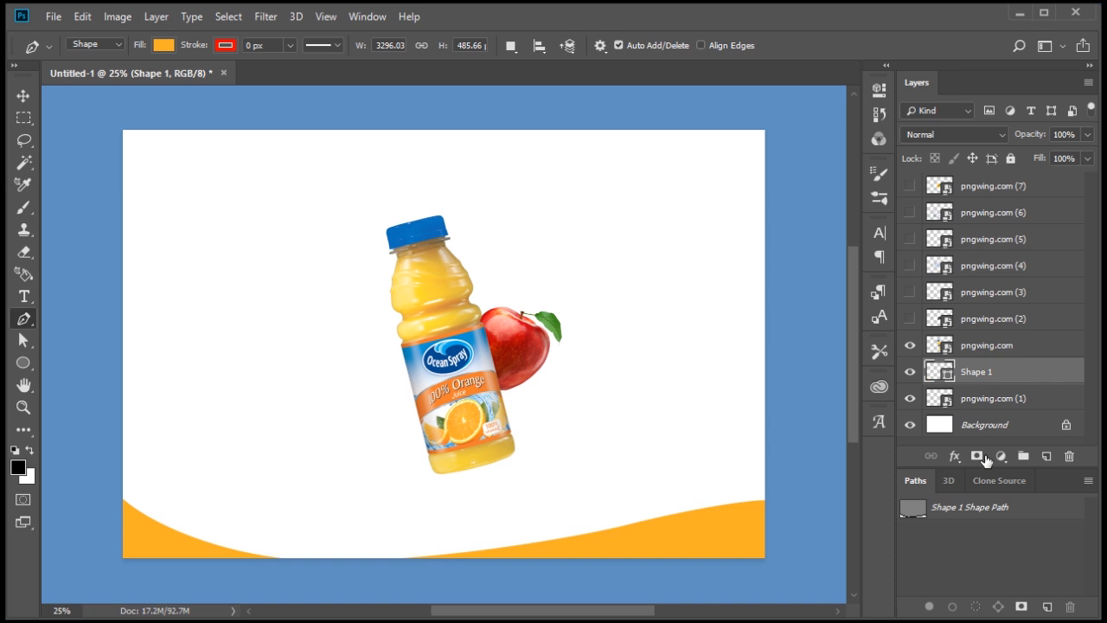
Duplicate the Shape 1 wave layer and shift the copy downward in large nudges
key(ctrl+j)
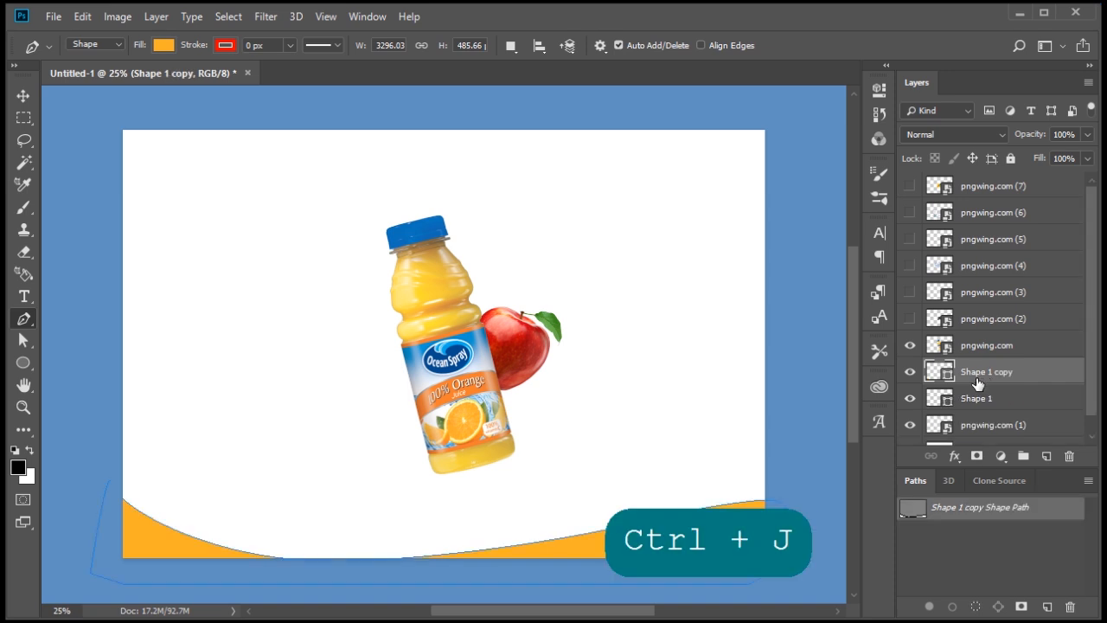
key(v)
key(shift+Down)
key(shift+Down)
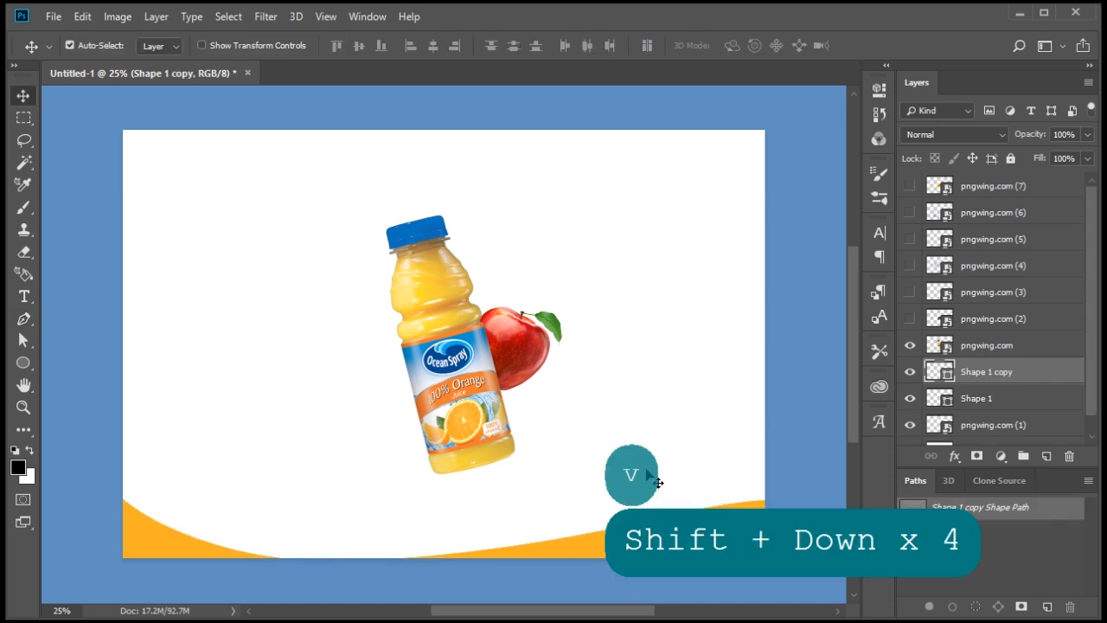
key(v)
key(shift+Down)
key(shift+Down)
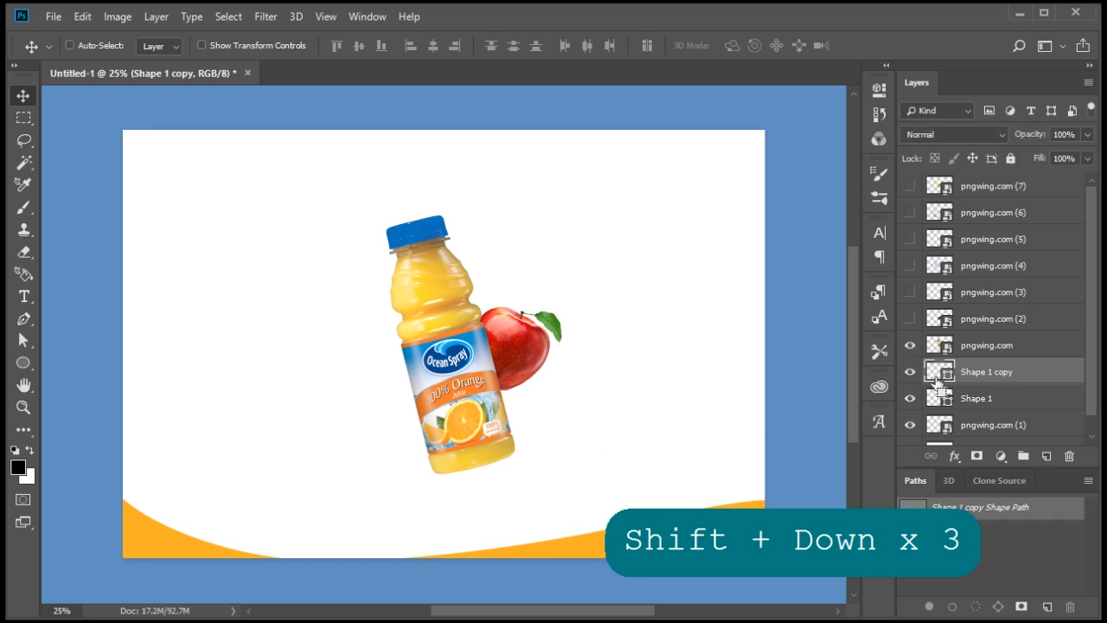
Nudge the wave copy back up with Free Transform to about Y 1919 px
key(ctrl+t)
key(shift+Up)
key(shift+Up)
key(shift+Up)
key(shift+Up)
key(shift+Up)
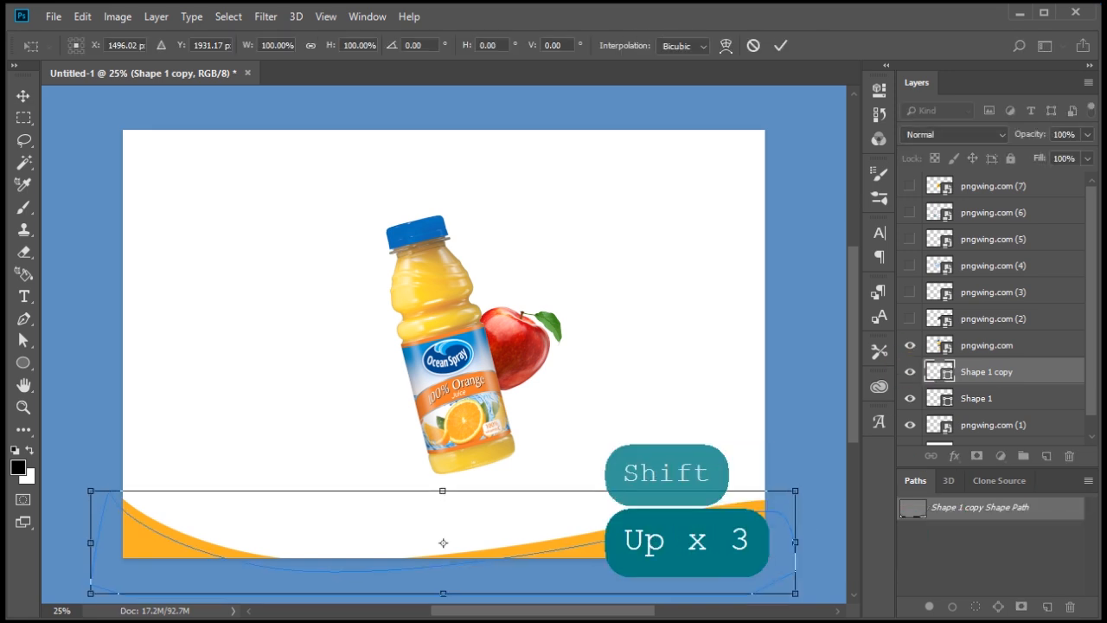
key(Return)
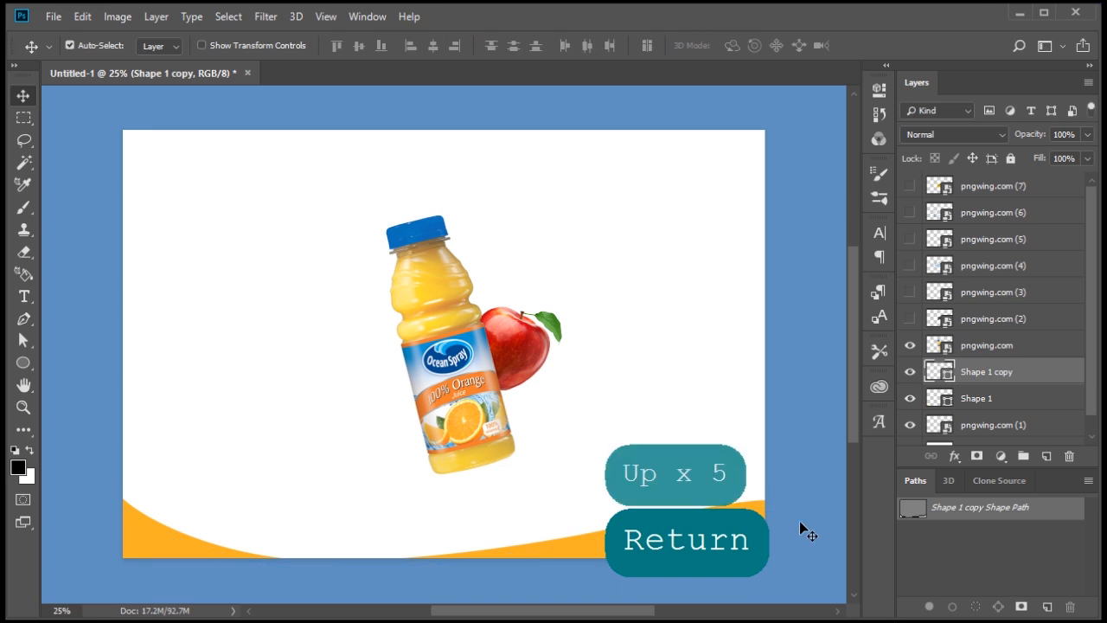
Recolor the Shape 1 copy wave with a slightly darker, redder orange fill
click(934, 374)
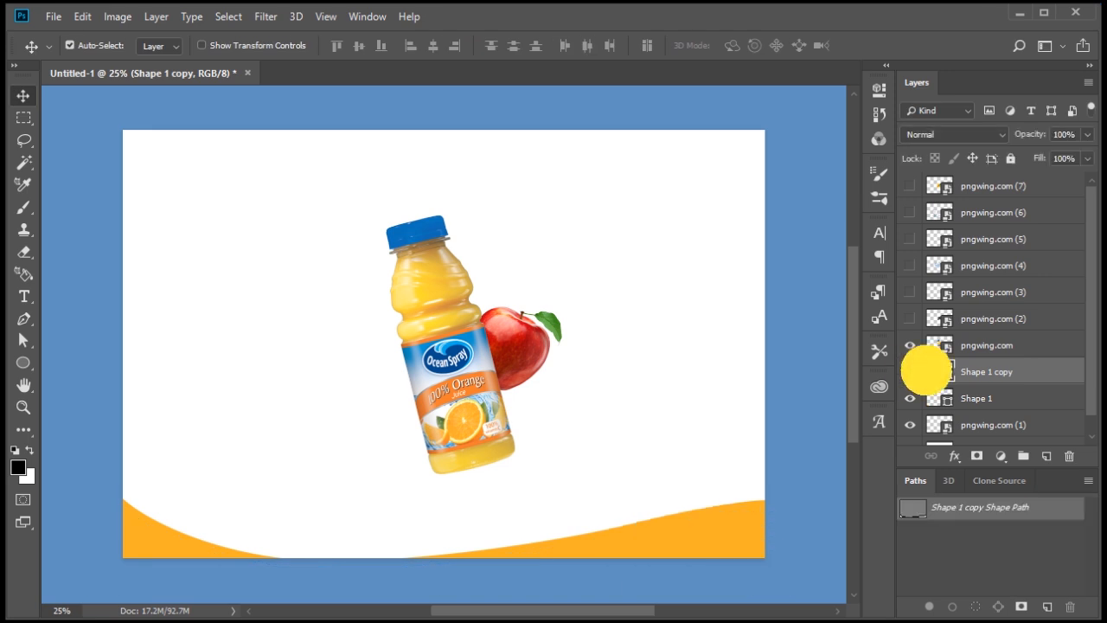
key(p)
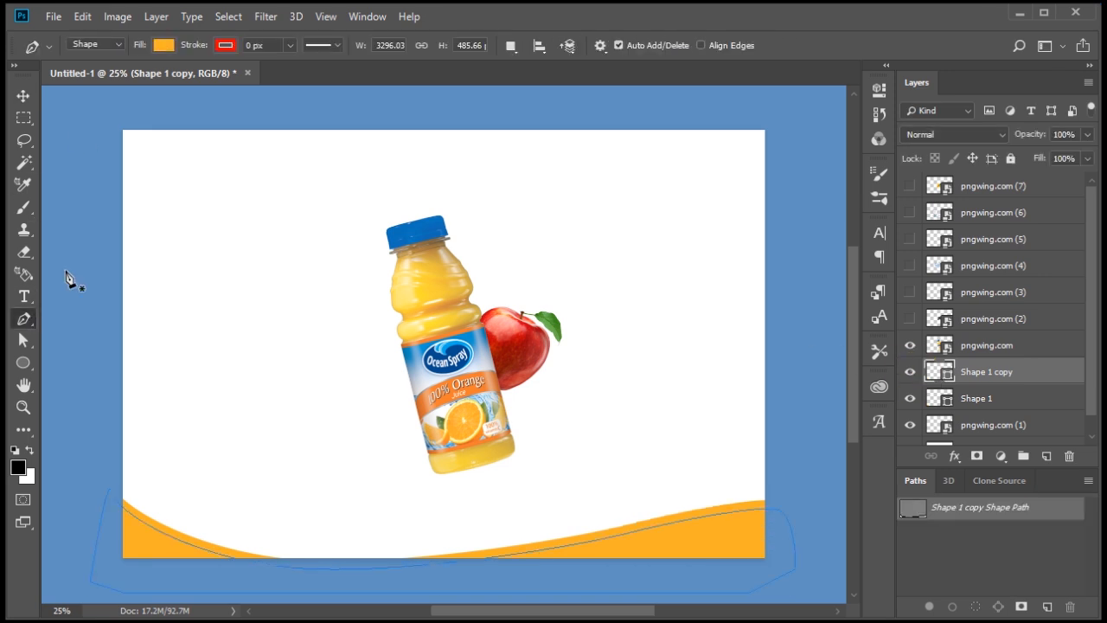
click(163, 44)
click(244, 79)
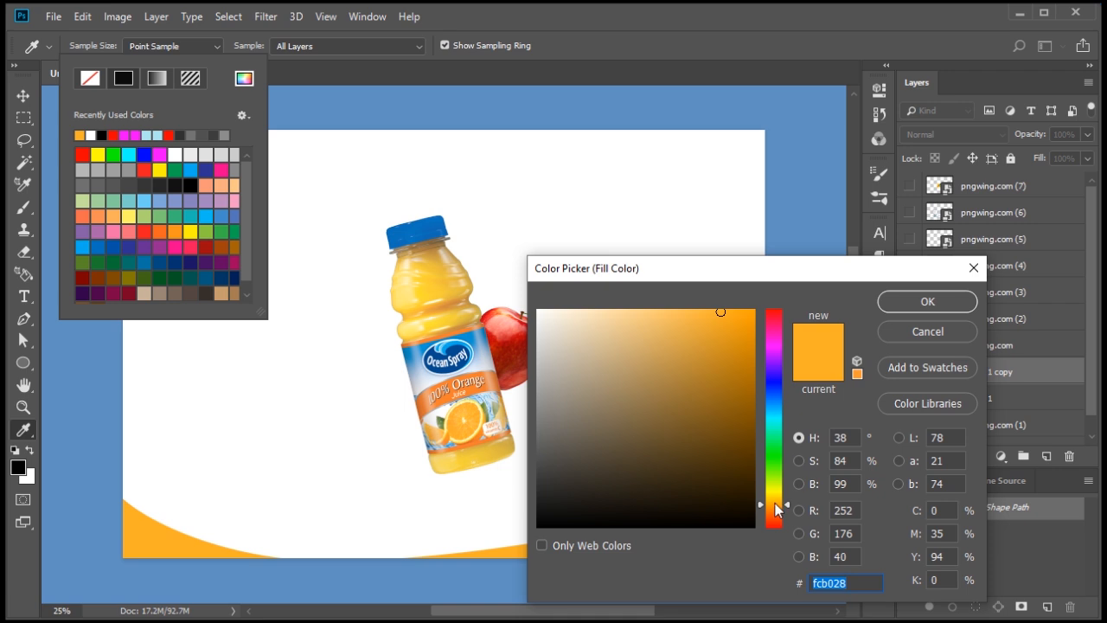
drag(776, 516, 777, 519)
click(927, 301)
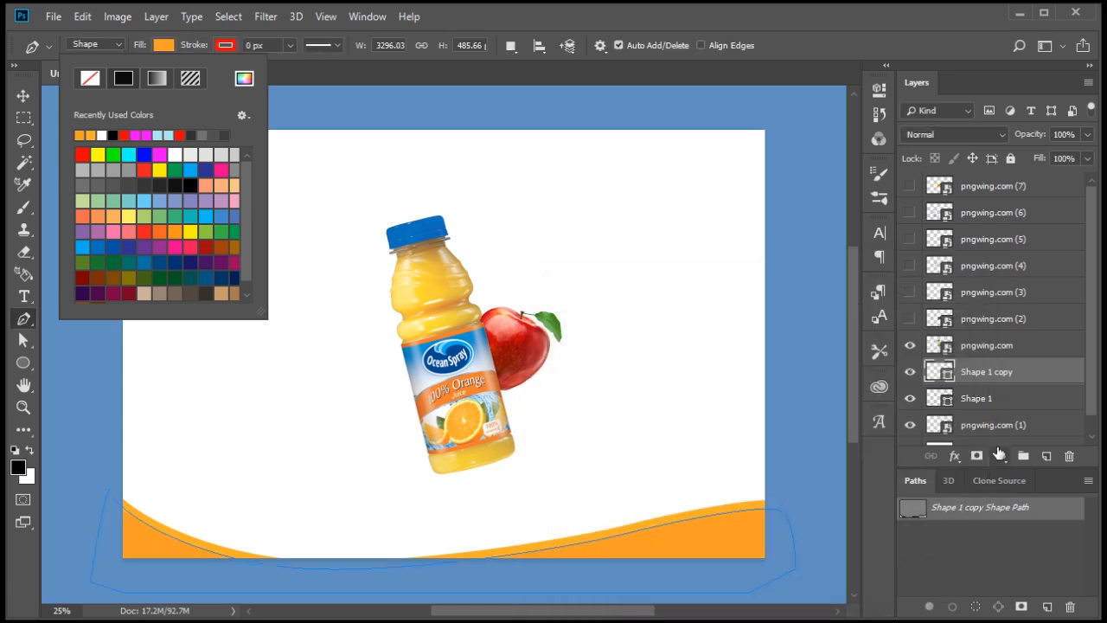
click(1025, 392)
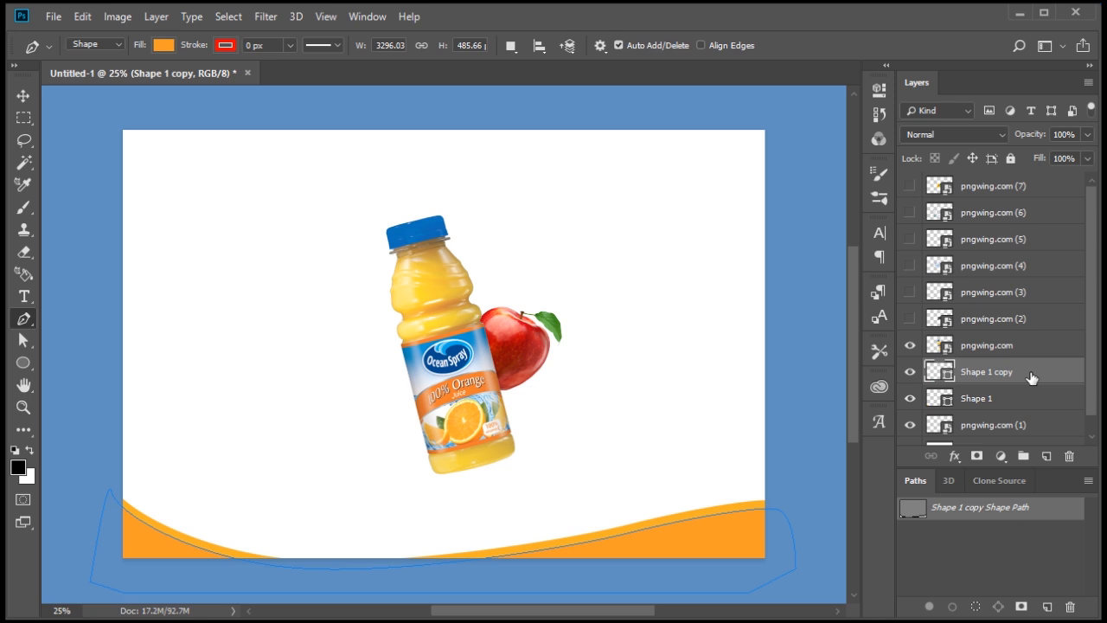
Duplicate the Shape 1 copy wave and shift the new copy downward in large nudges
key(ctrl+j)
key(v)
key(shift+Down)
key(shift+Down)
key(shift+Down)
key(shift+Down)
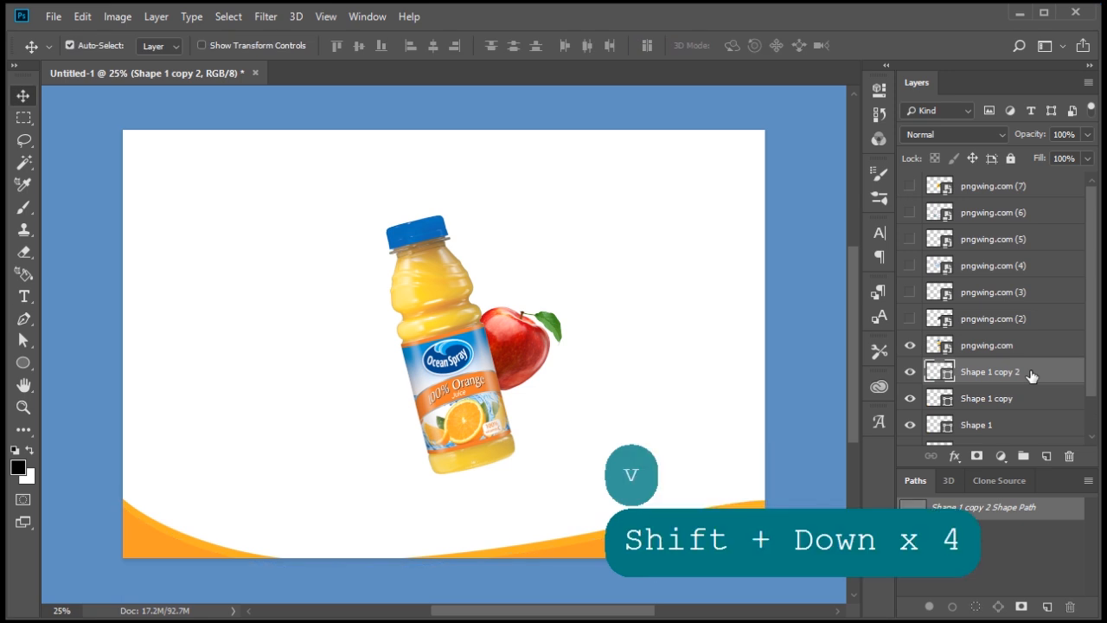
Nudge the Shape 1 copy 2 wave further down with Free Transform to about Y 2003 px
key(ctrl+t)
key(Down)
key(Down)
key(Down)
key(Down)
key(Down)
key(Down)
key(Down)
key(Down)
key(Down)
key(Down)
key(Down)
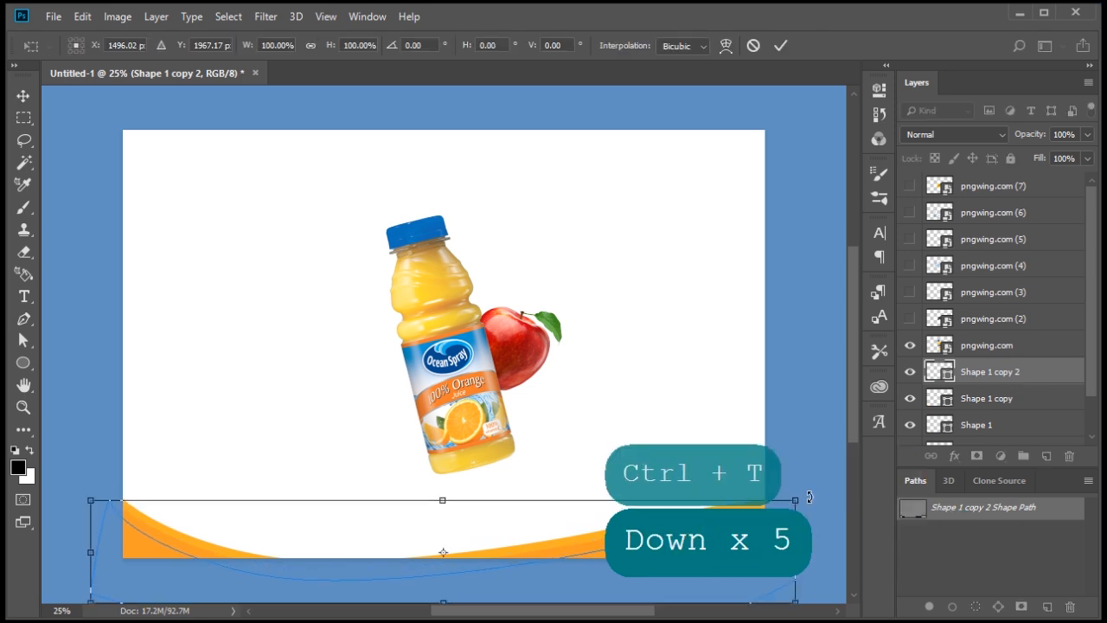
key(Down)
key(Down)
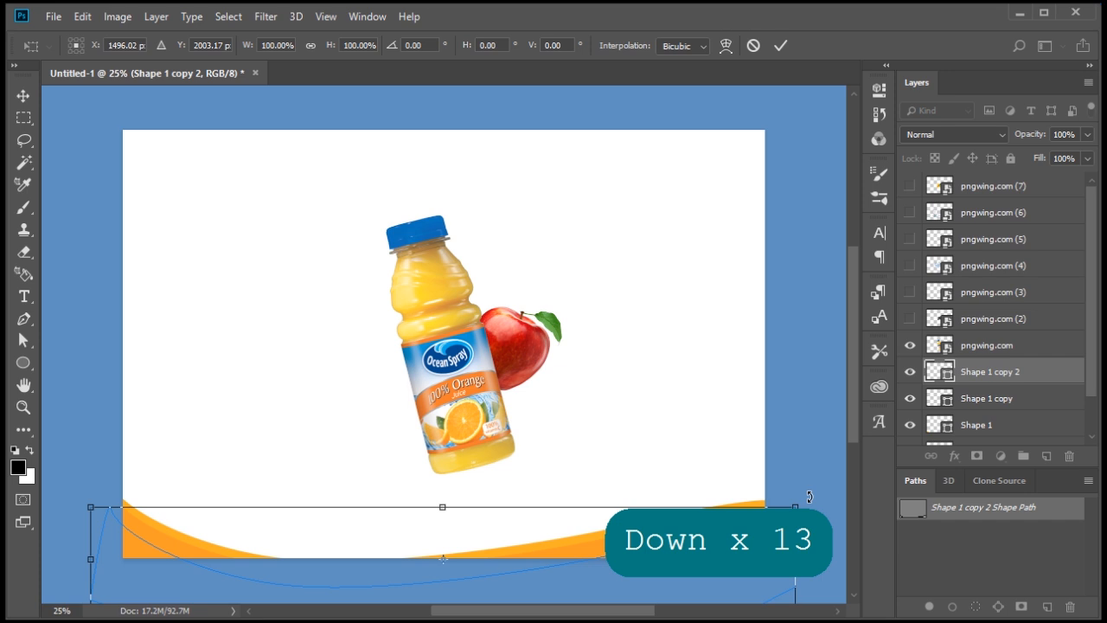
key(Return)
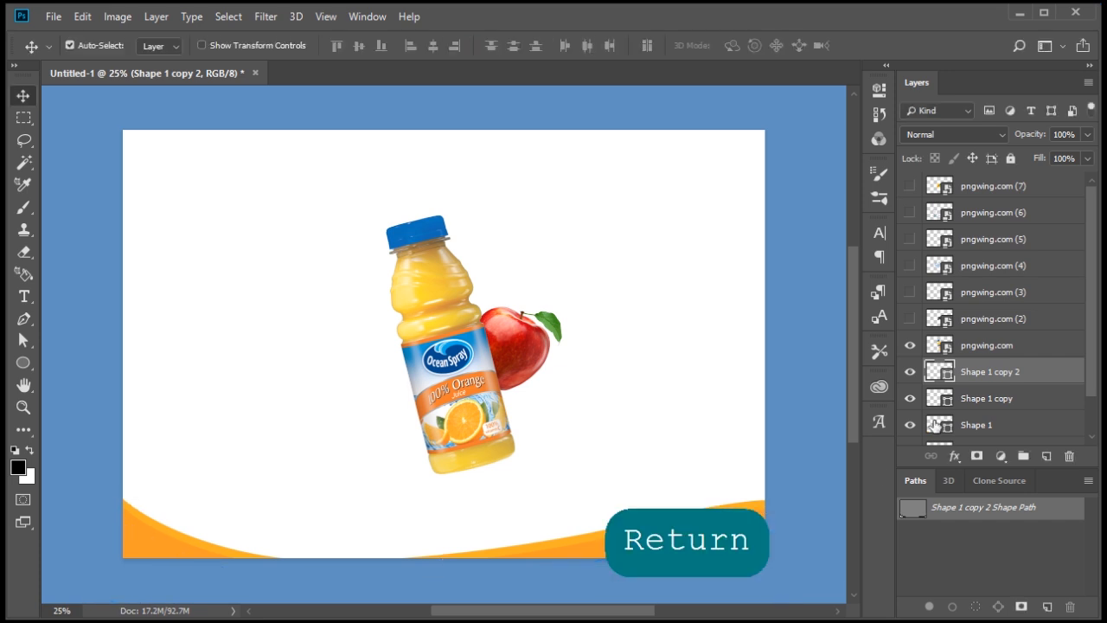
Rotate the Shape 1 copy wave slightly clockwise, by about 1.4°
click(964, 401)
key(ctrl+t)
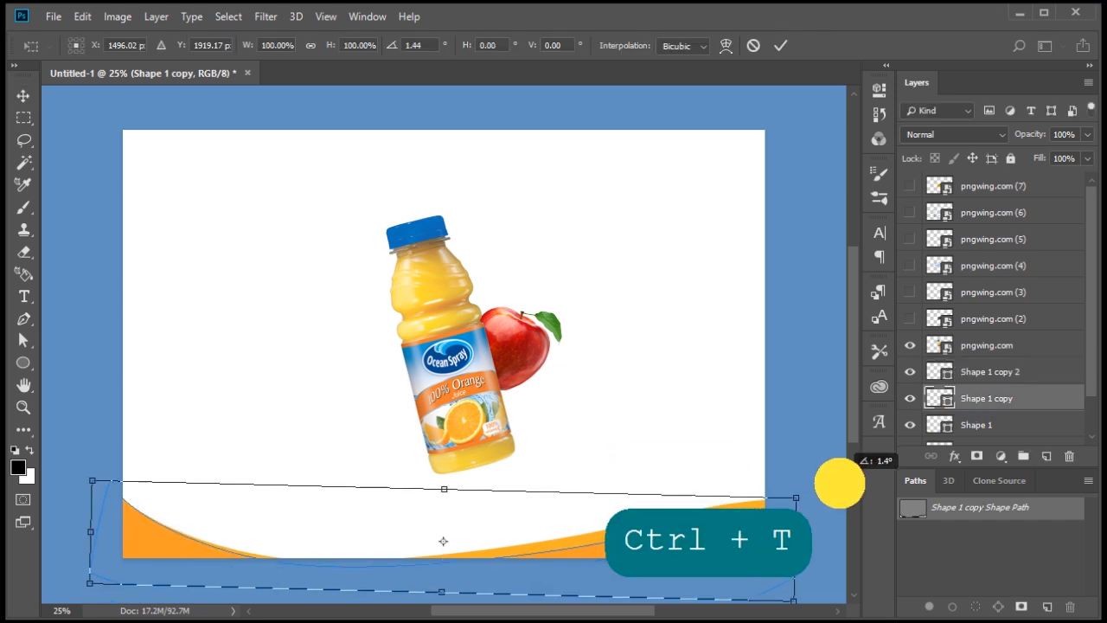
key(Return)
Recolor the Shape 1 copy 2 wave with the deeper orange fill fc8728
click(1001, 375)
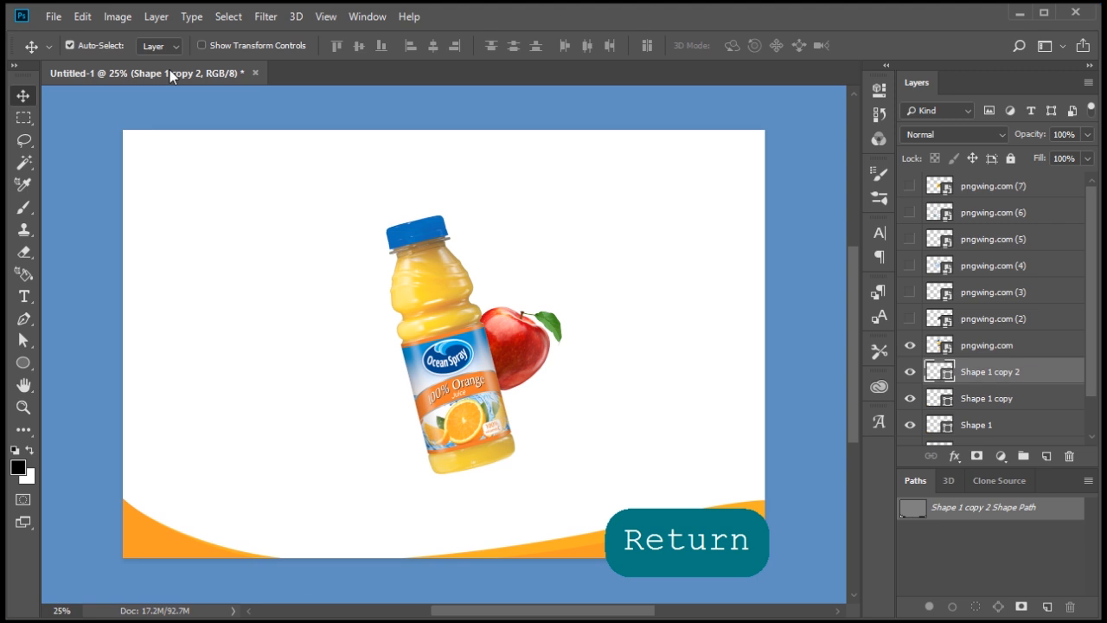
click(23, 318)
click(162, 45)
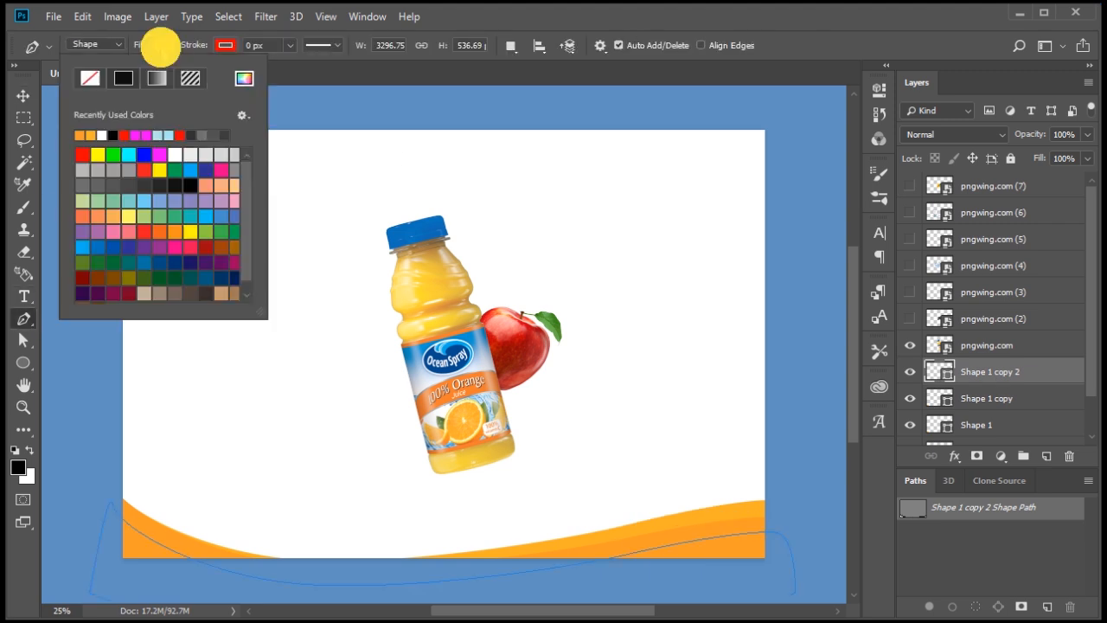
click(244, 78)
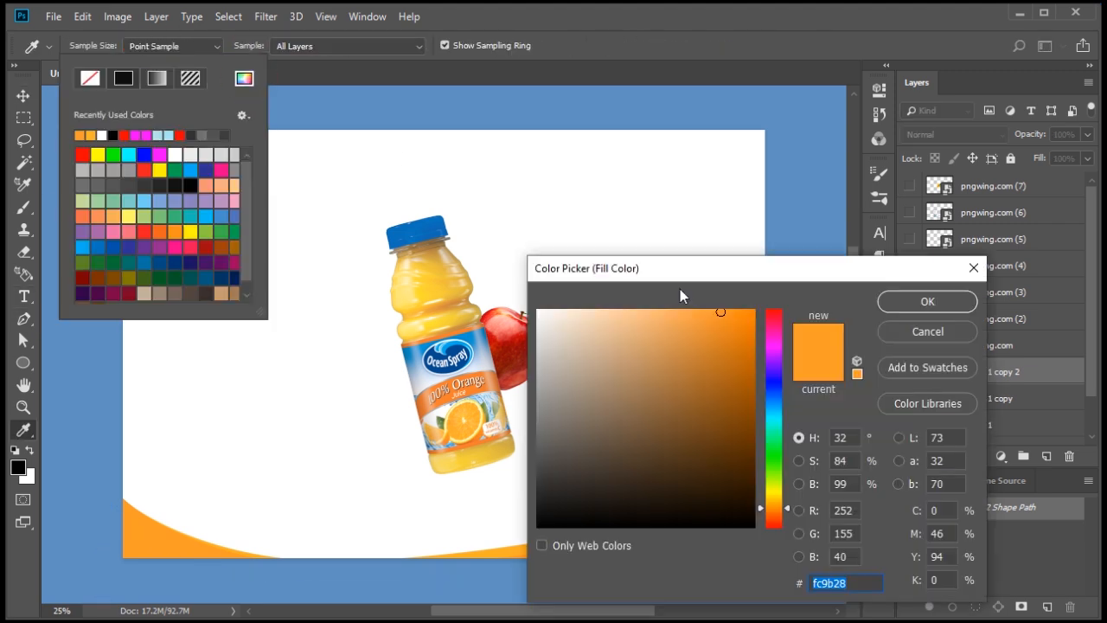
click(773, 512)
click(776, 513)
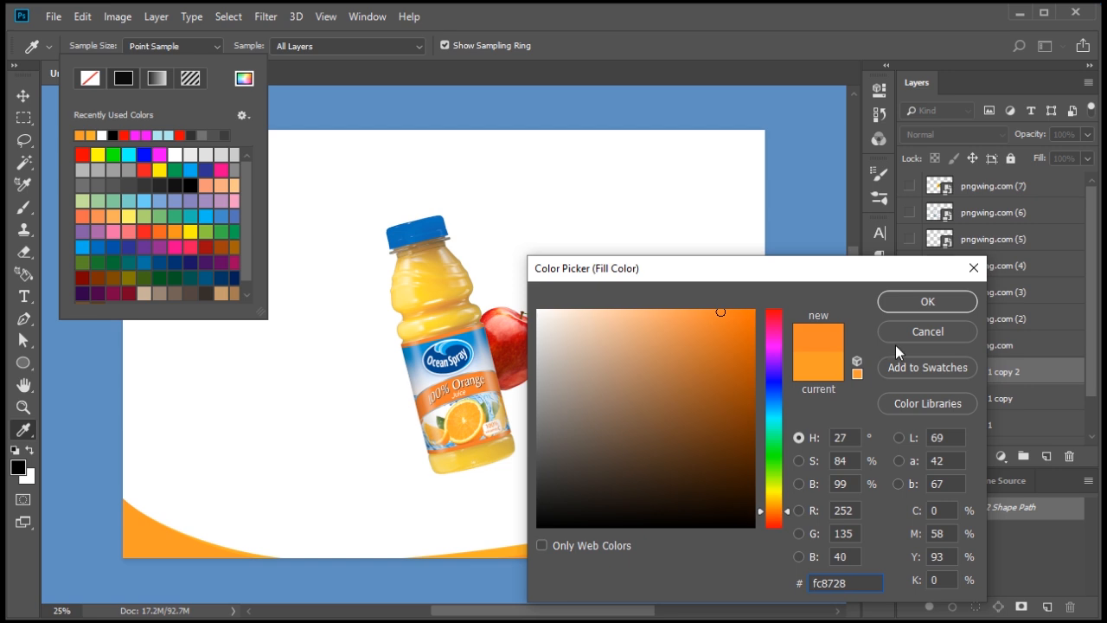
click(927, 305)
click(998, 555)
Recolor the Shape 1 wave with the slightly yellower orange fill fcb928
click(989, 422)
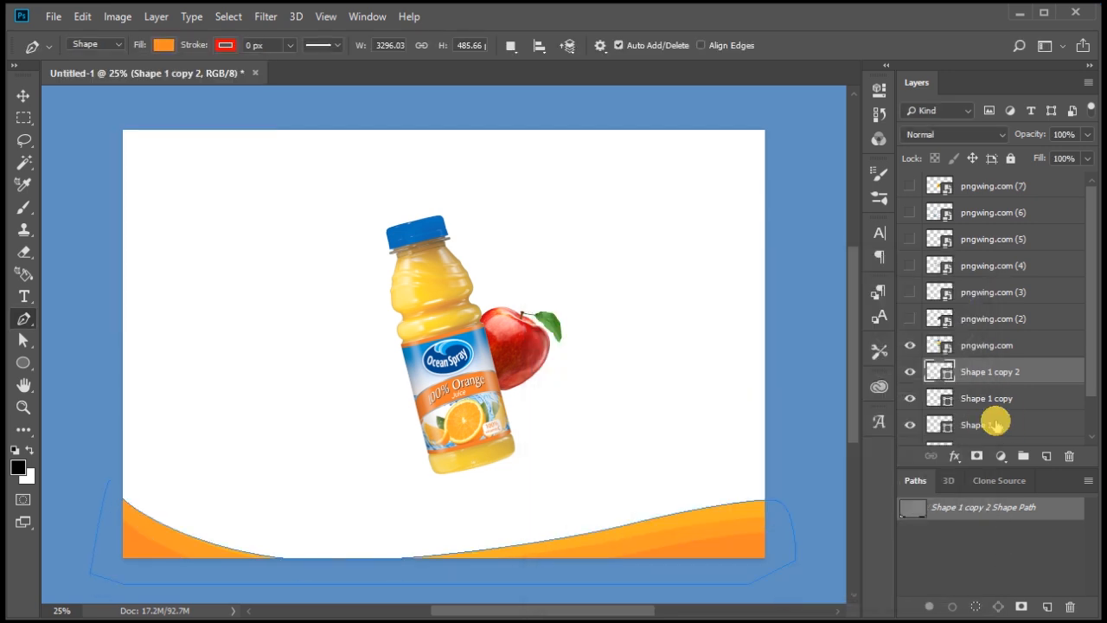
click(163, 45)
click(243, 78)
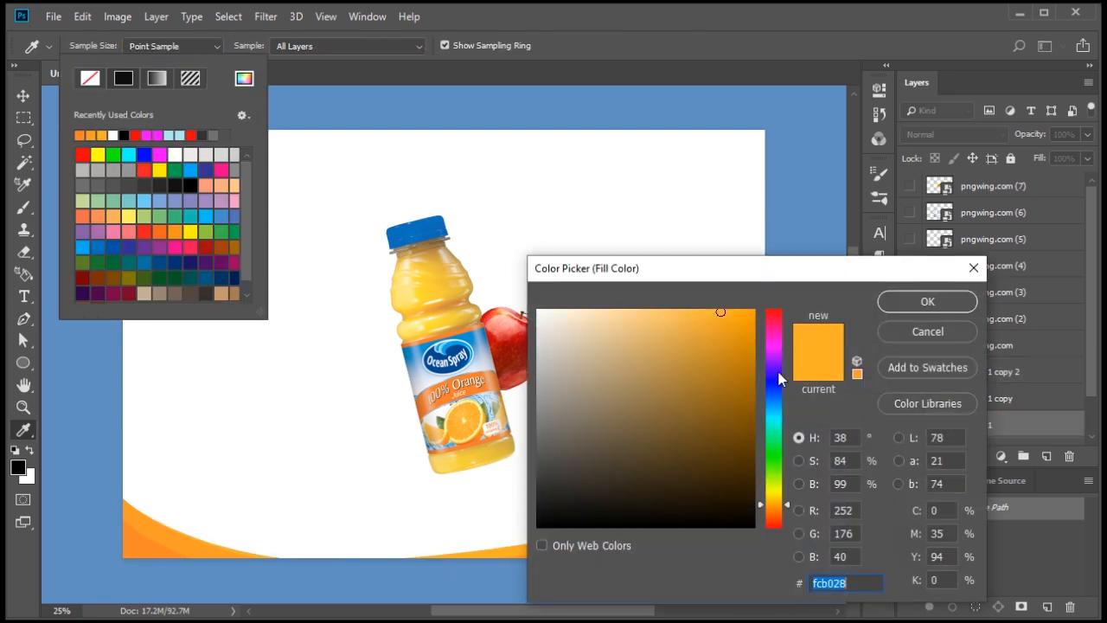
drag(777, 506, 777, 504)
click(926, 298)
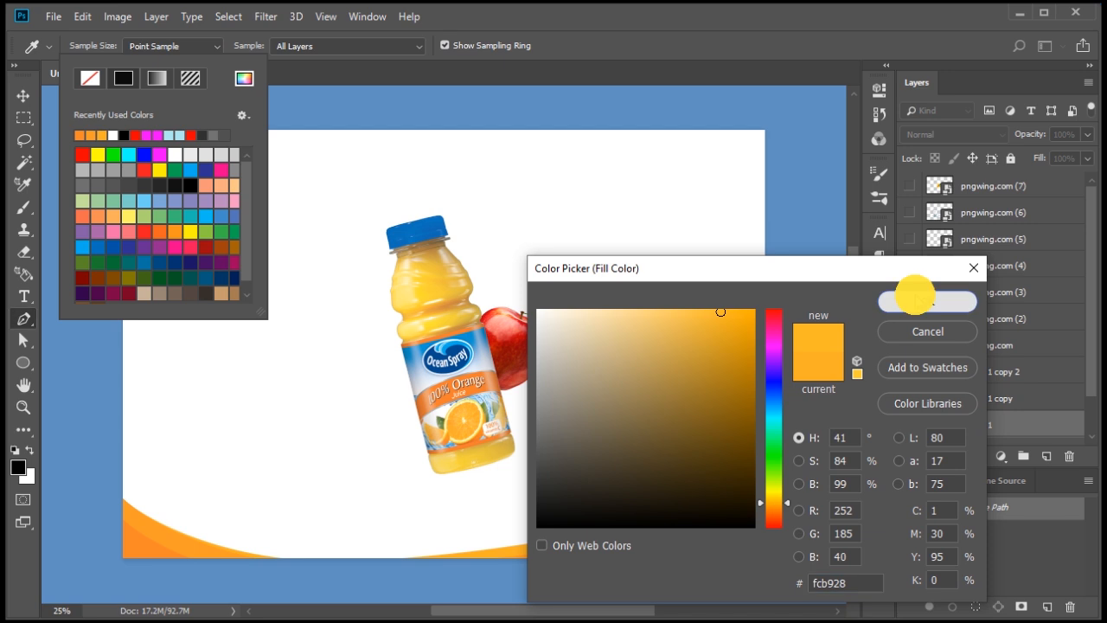
click(989, 544)
click(989, 538)
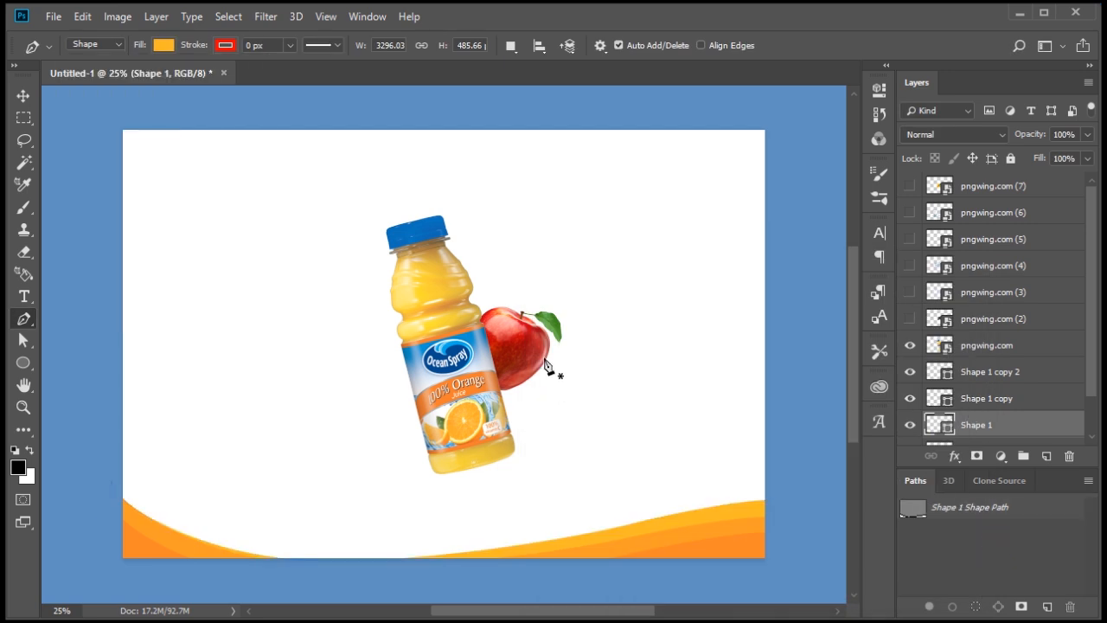
Group the three wave shape layers and move the apple layer, pngwing.com (1), above the group
scroll(550, 338, up, 4)
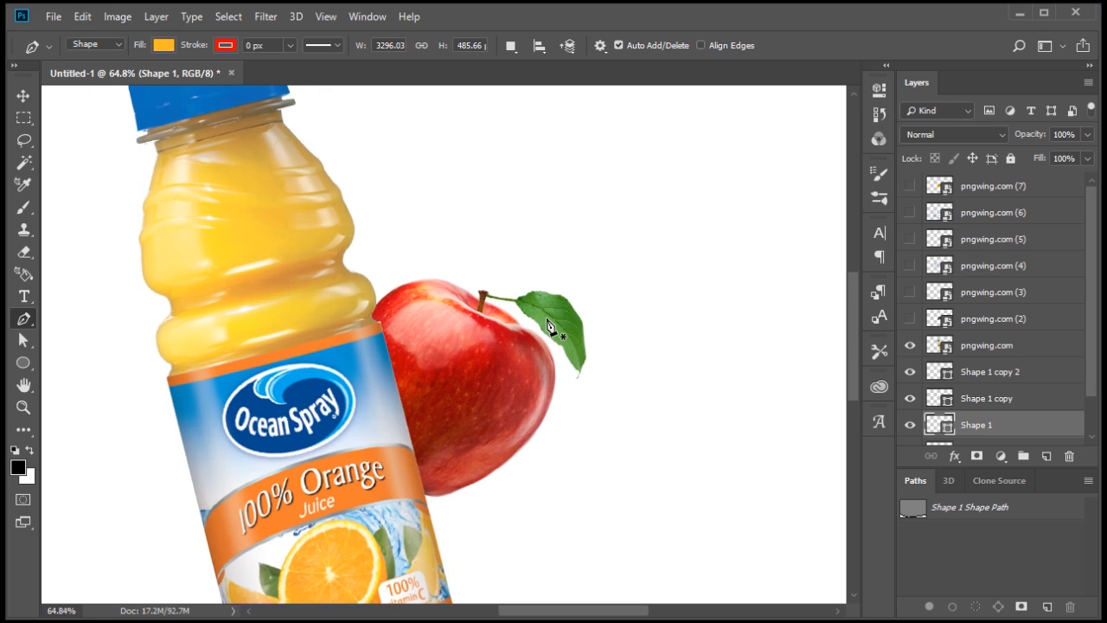
scroll(549, 329, down, 3)
scroll(547, 327, down, 1)
scroll(1041, 394, down, 1)
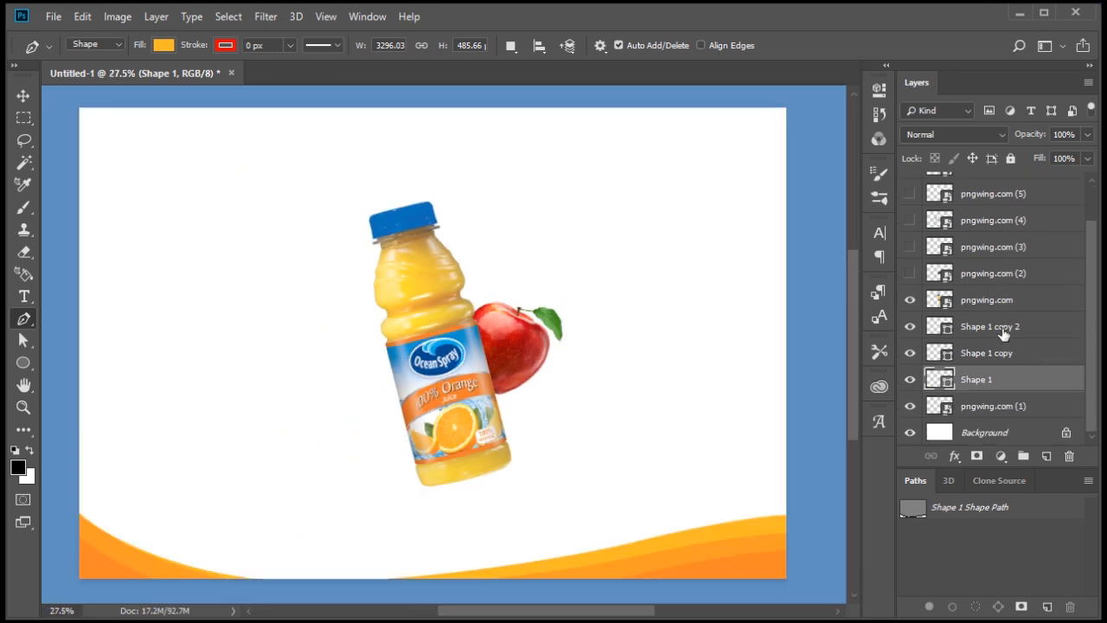
click(1003, 334)
shift+click(1014, 381)
key(ctrl+g)
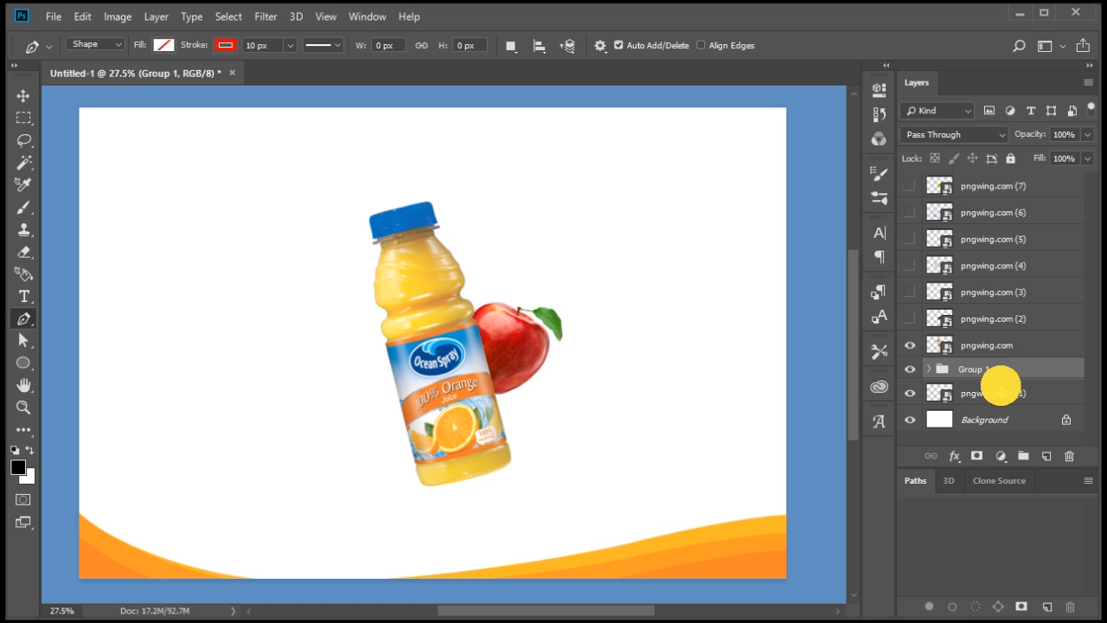
drag(999, 386, 1018, 370)
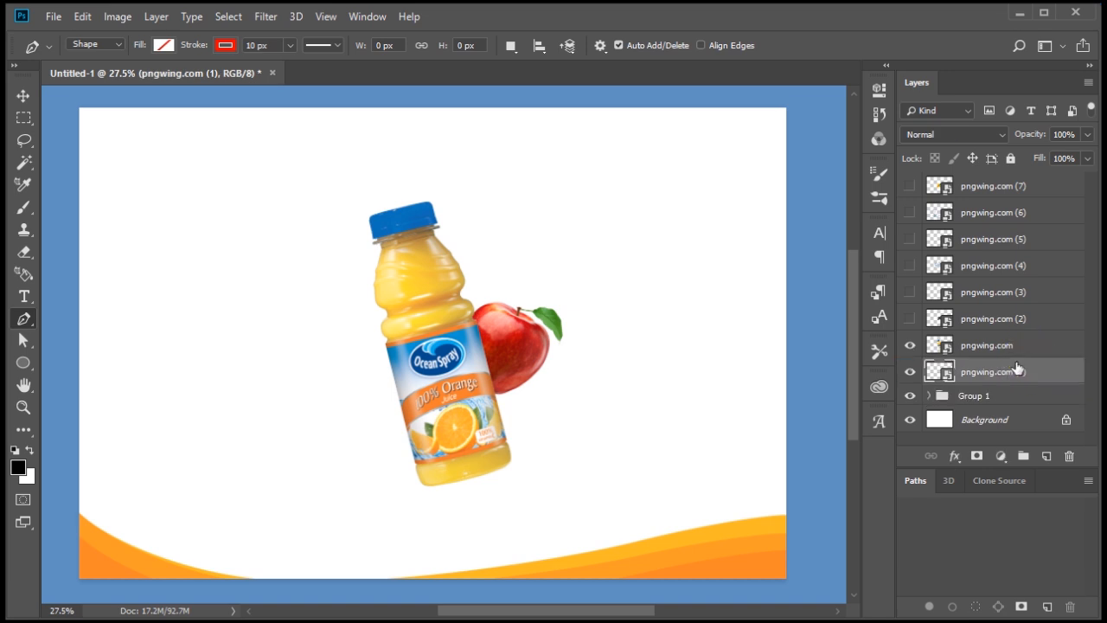
Add a solid color fill layer directly above the Background, sampling the orange fc8728 from the lowest wave
scroll(714, 392, down, 3)
key(space)
drag(687, 390, 623, 384)
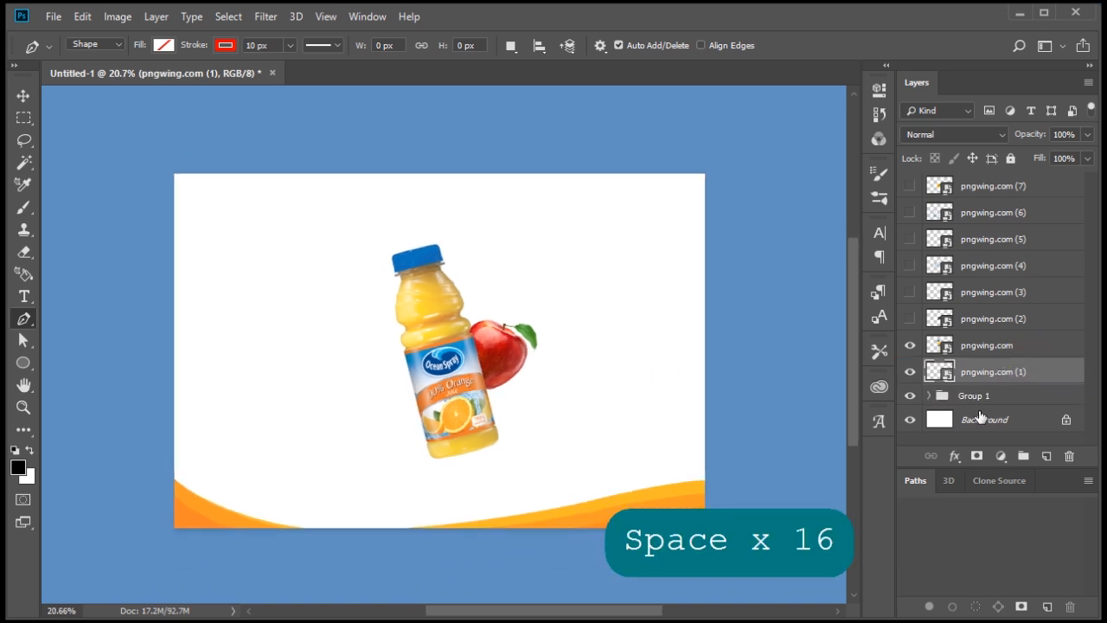
click(1052, 422)
click(998, 456)
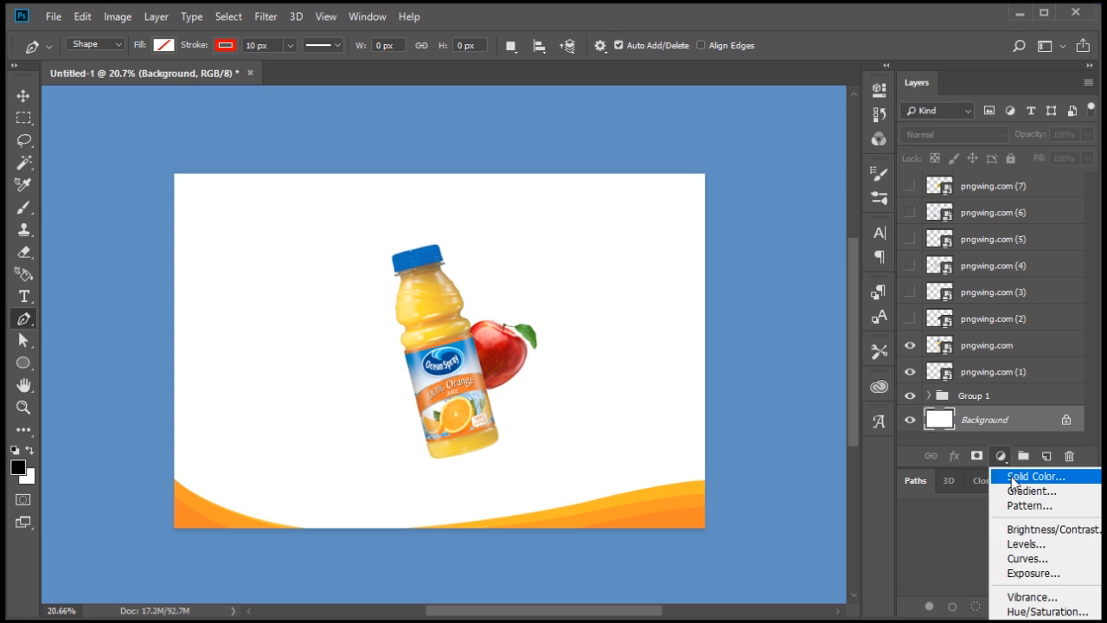
click(1019, 438)
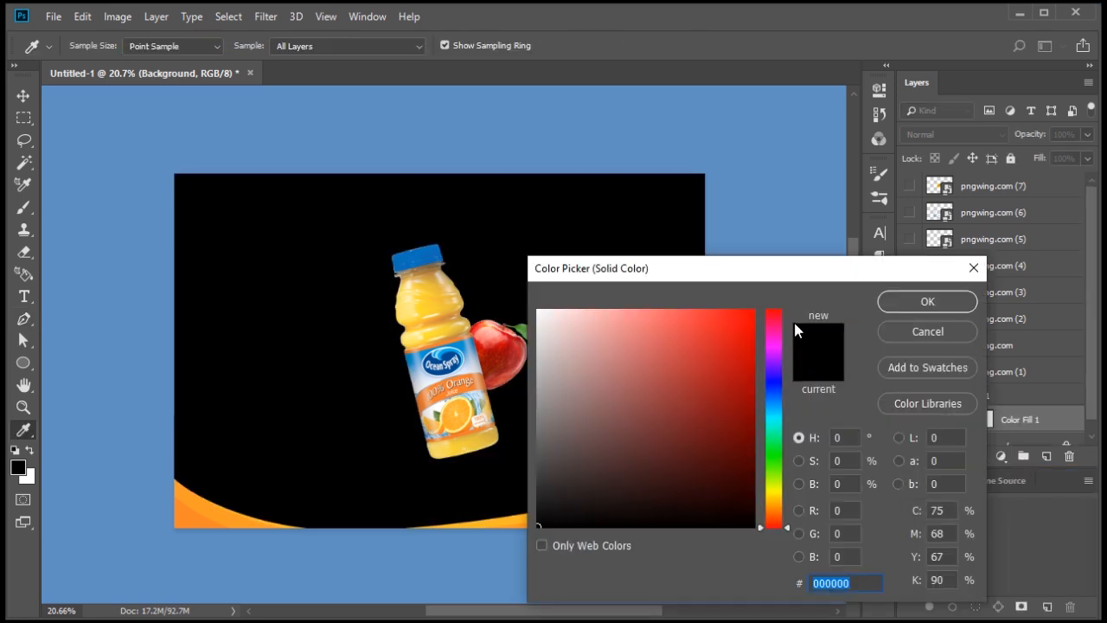
click(190, 517)
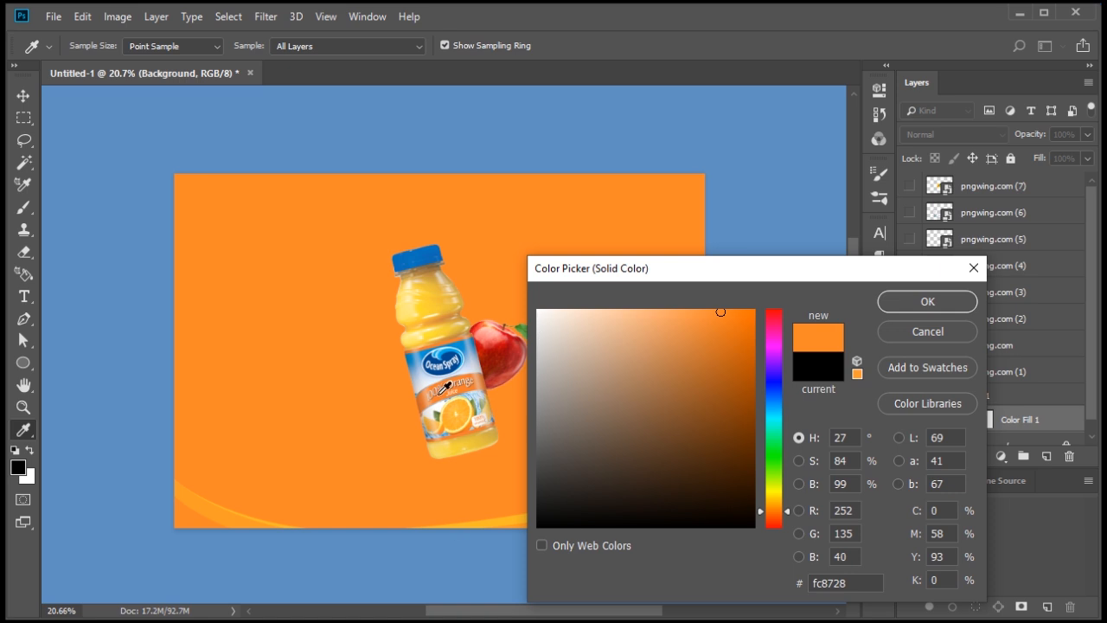
key(Return)
key(p)
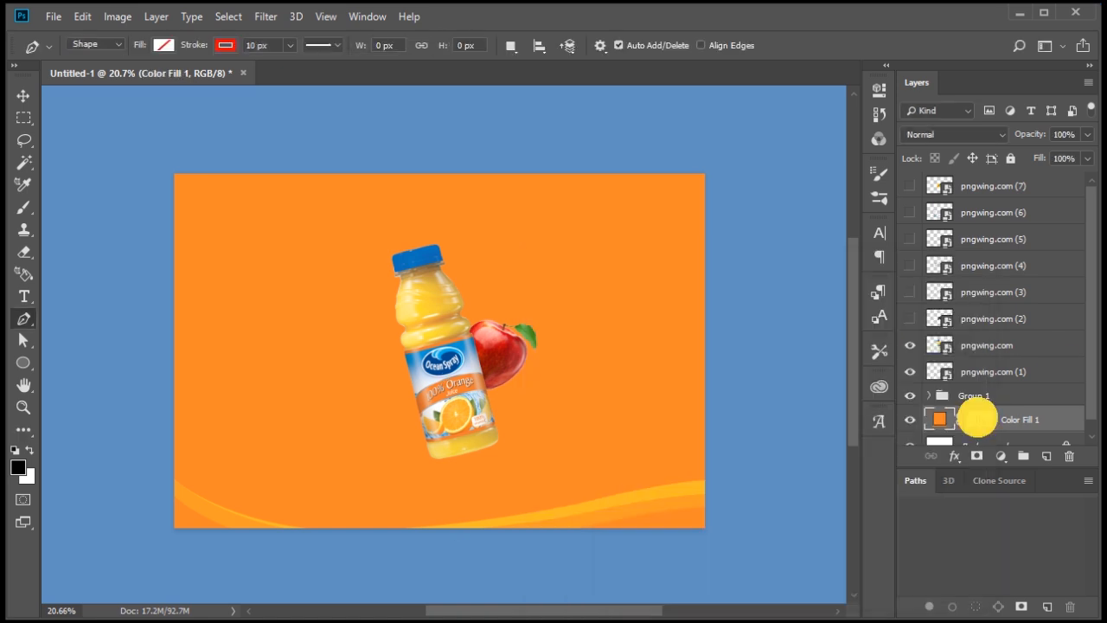
Set up the soft round Brush with 100% opacity and a size of 174 px
key(b)
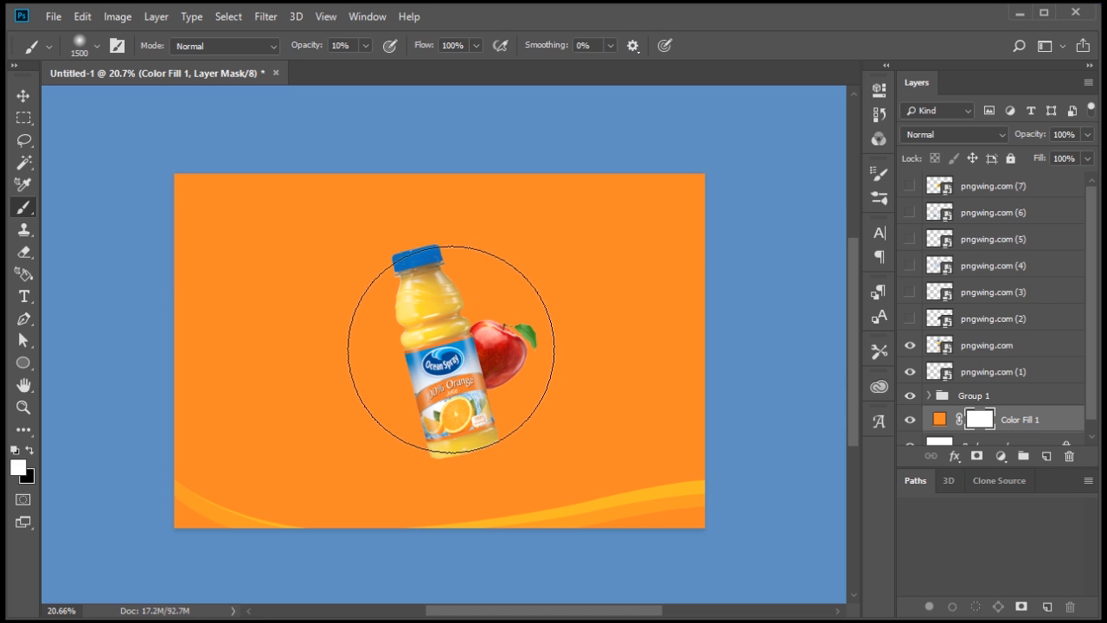
right_click(458, 380)
click(365, 45)
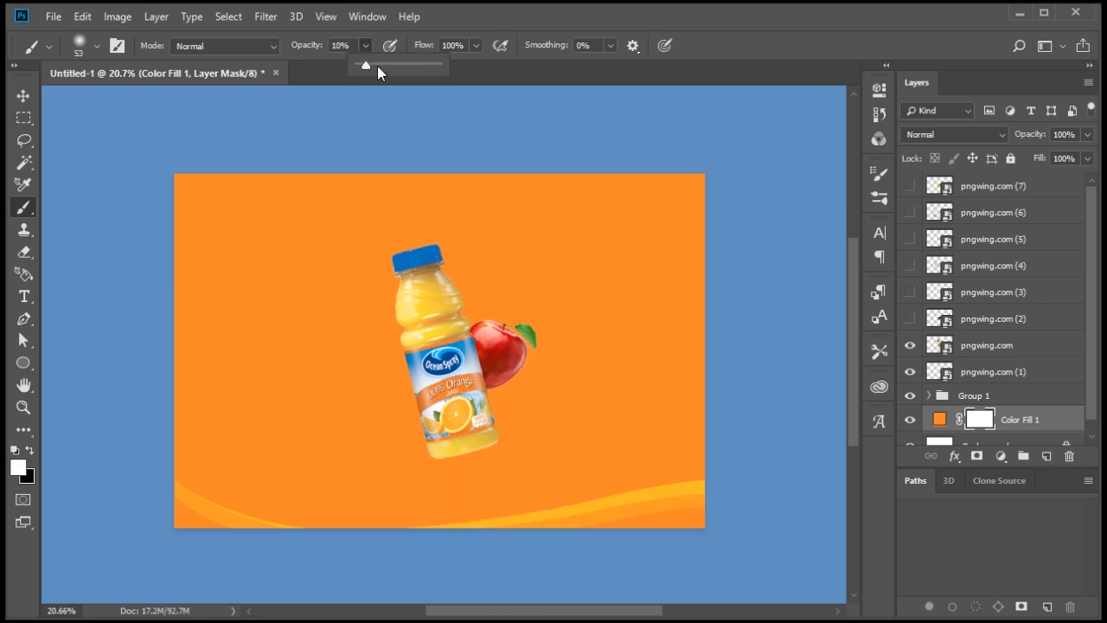
drag(377, 66, 437, 65)
right_click(409, 300)
text(100)
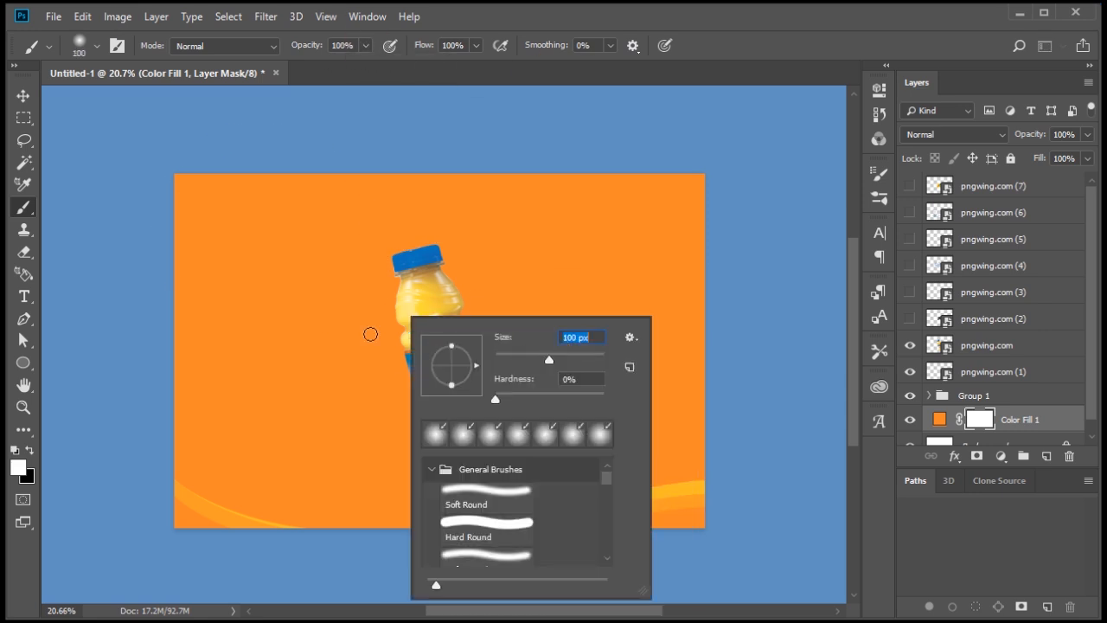
key(Return)
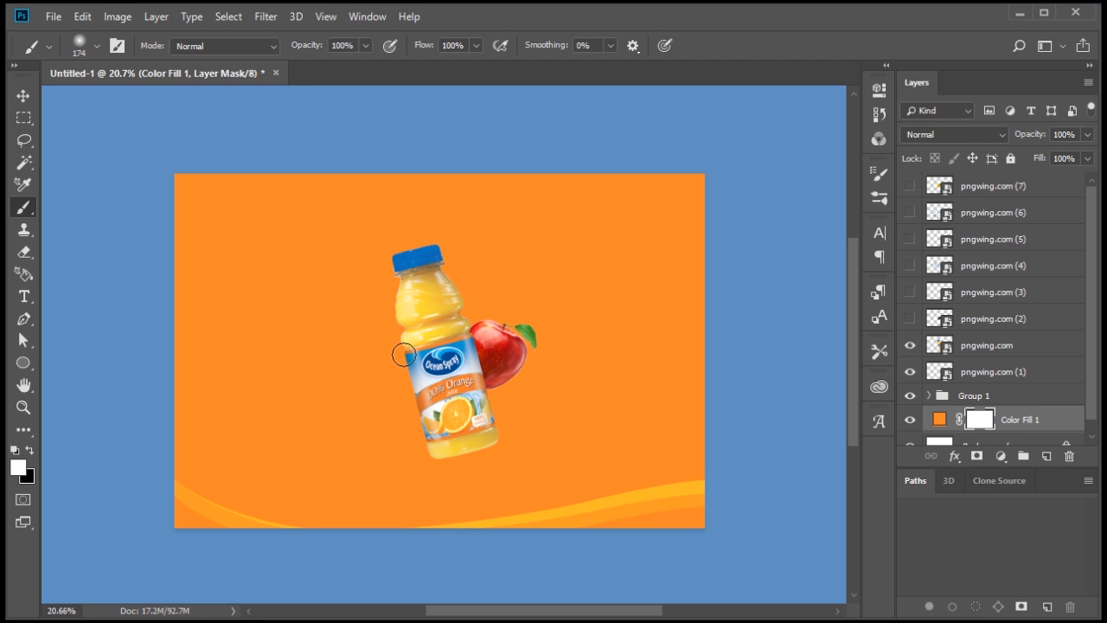
Paint a soft black dab beside the bottle on a new layer above the orange fill and invert it to white
click(1046, 455)
click(399, 368)
key(ctrl+z)
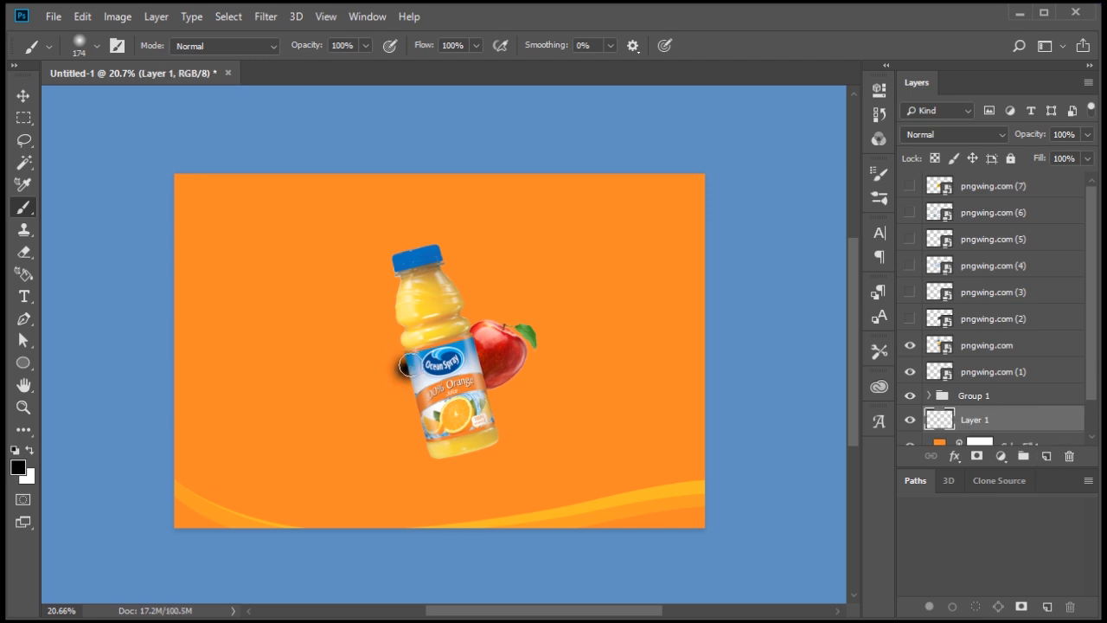
key(x)
key(ctrl+i)
Center the white dab behind the bottle with Free Transform and enlarge it to about 733% wide and 1091% high
key(ctrl+t)
drag(457, 338, 490, 325)
scroll(490, 325, down, 3)
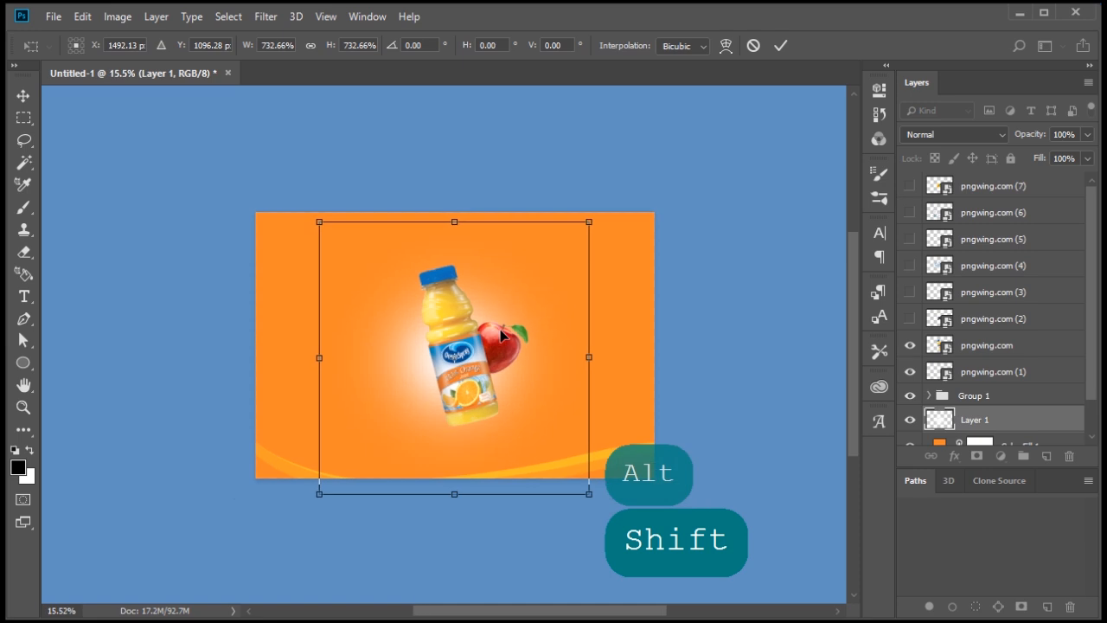
drag(459, 479, 470, 546)
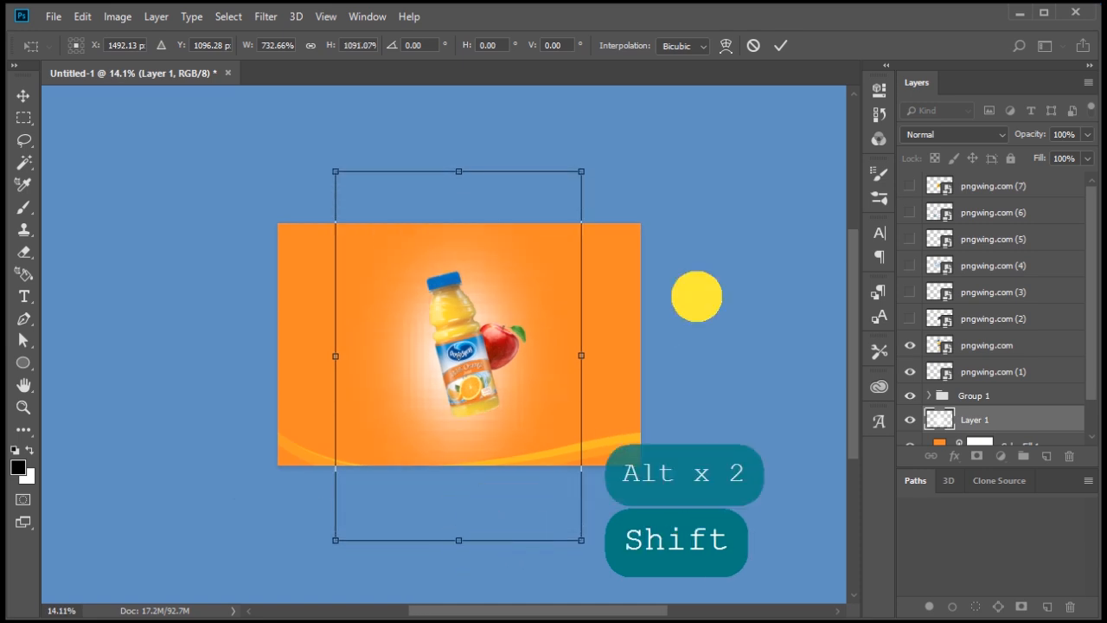
Widen the white glow across the canvas, adjust its position behind the bottle and apply the transform
drag(694, 296, 677, 258)
drag(579, 317, 600, 325)
drag(638, 493, 706, 509)
key(Return)
key(Return)
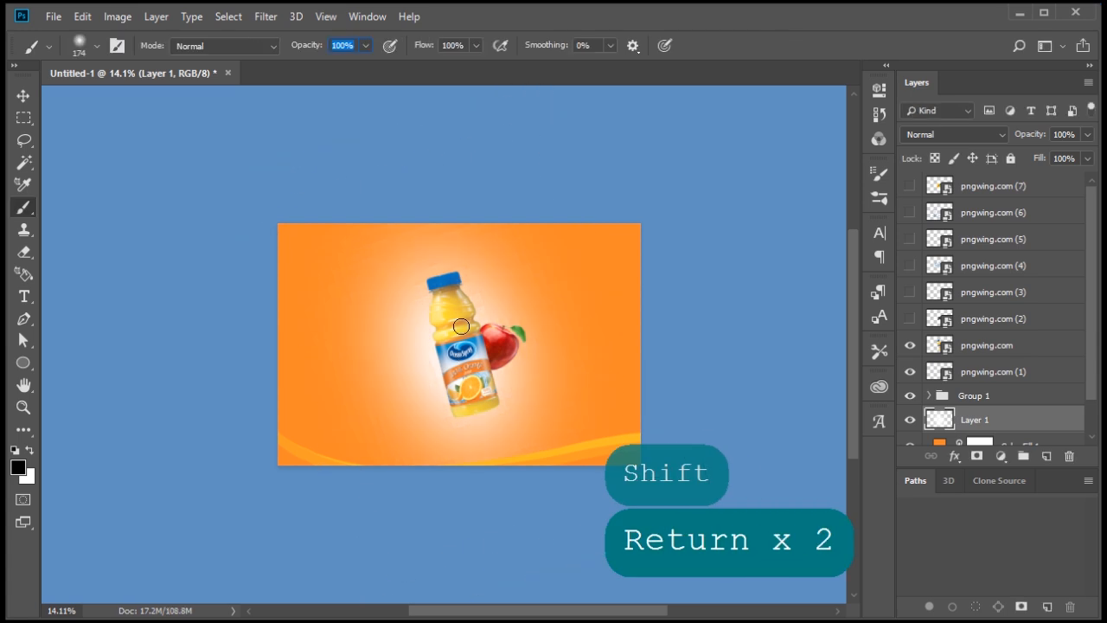
Scale the glow on Layer 1 to about 119% width and 103% height, and shift it to about X 1575, Y 1128 px
key(ctrl+t)
scroll(537, 305, down, 2)
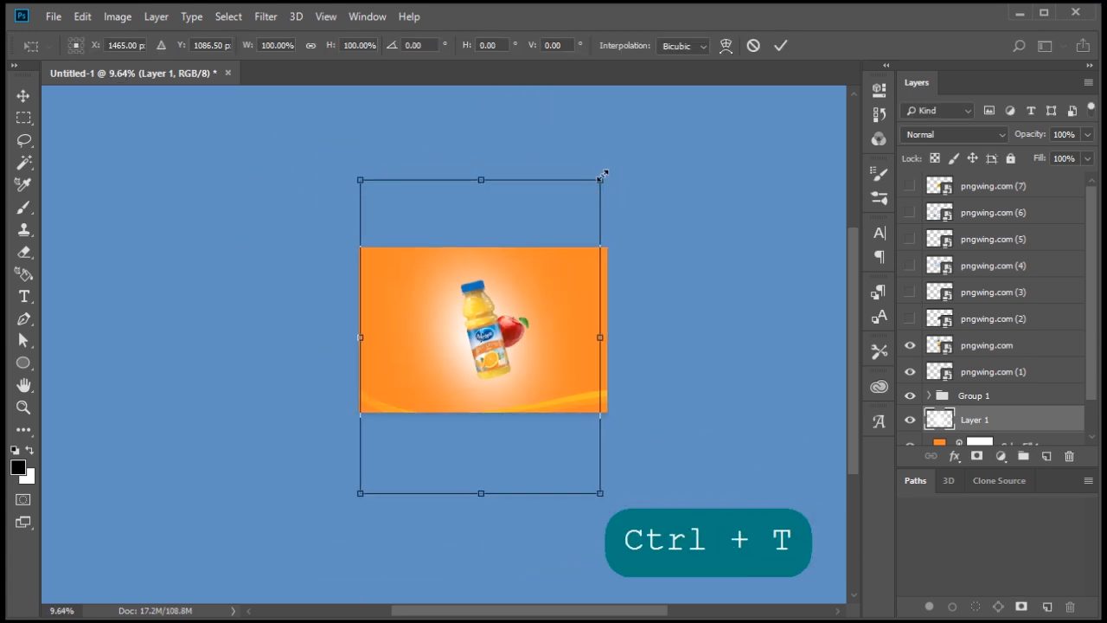
drag(601, 176, 643, 156)
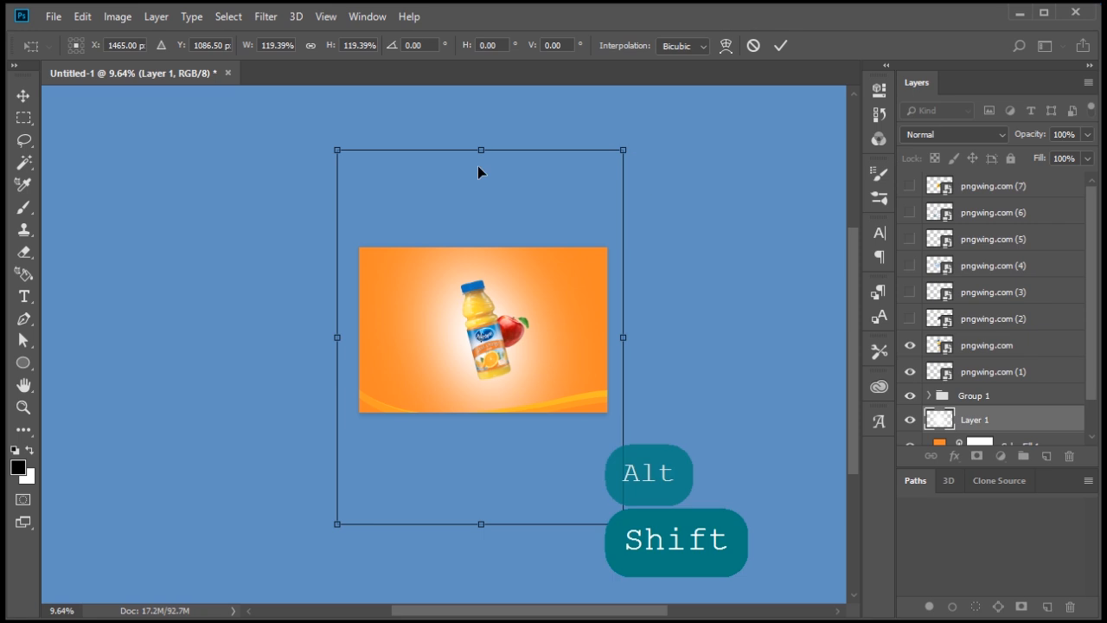
drag(481, 150, 481, 176)
drag(506, 223, 517, 237)
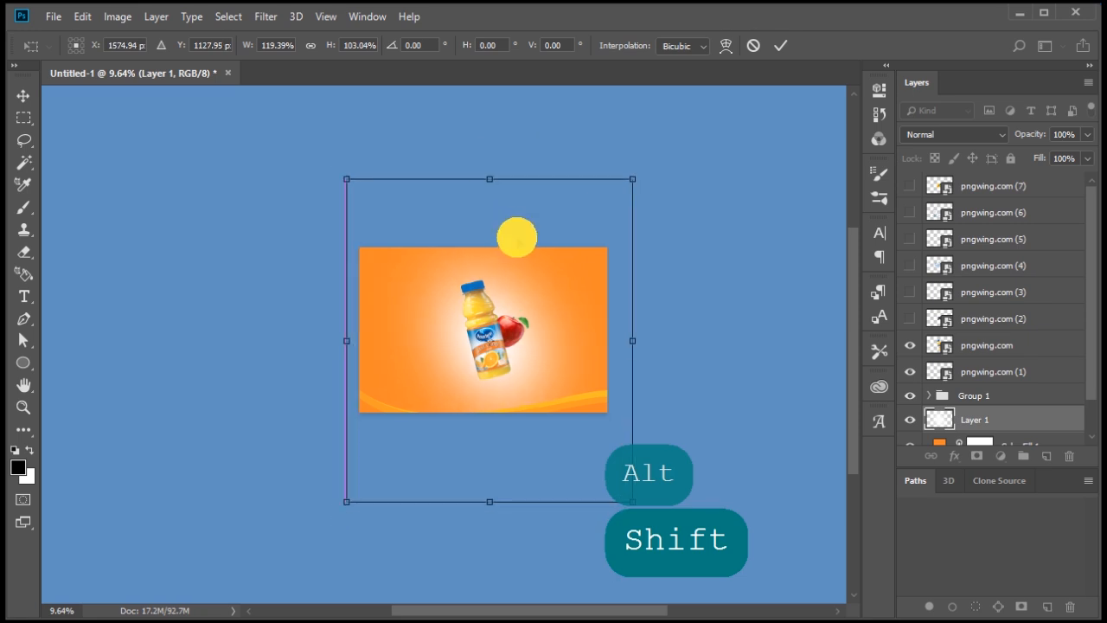
key(Return)
key(b)
Load Layer 1's glow as a selection, invert it, and add a solid color fill layer in red ff2f2f
scroll(493, 319, up, 3)
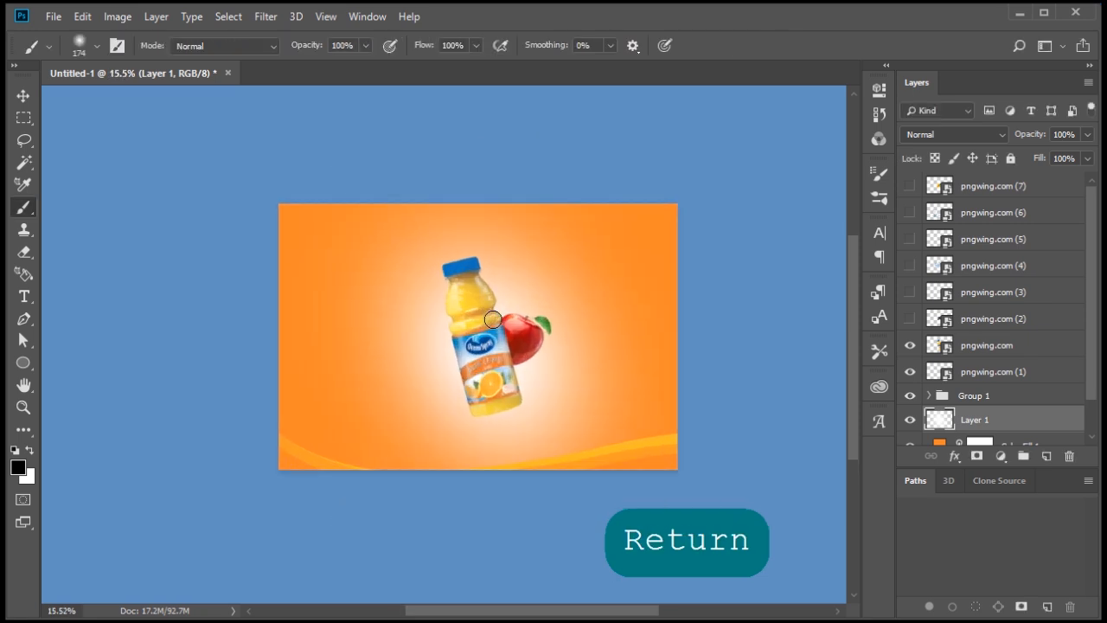
scroll(493, 319, down, 2)
scroll(493, 319, up, 1)
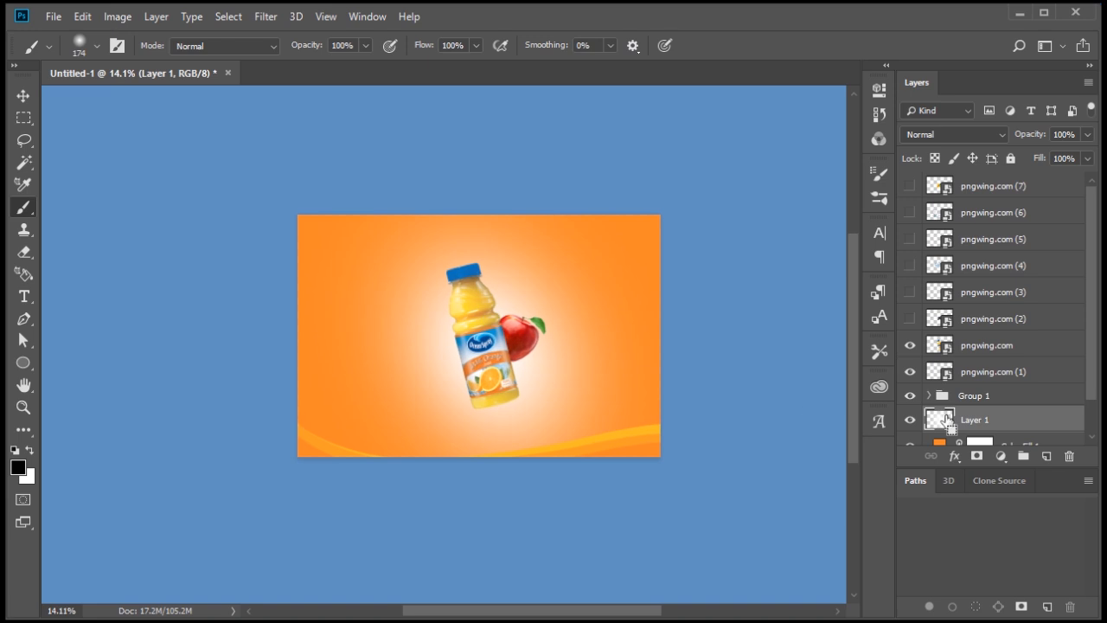
ctrl+click(940, 419)
key(ctrl+shift+i)
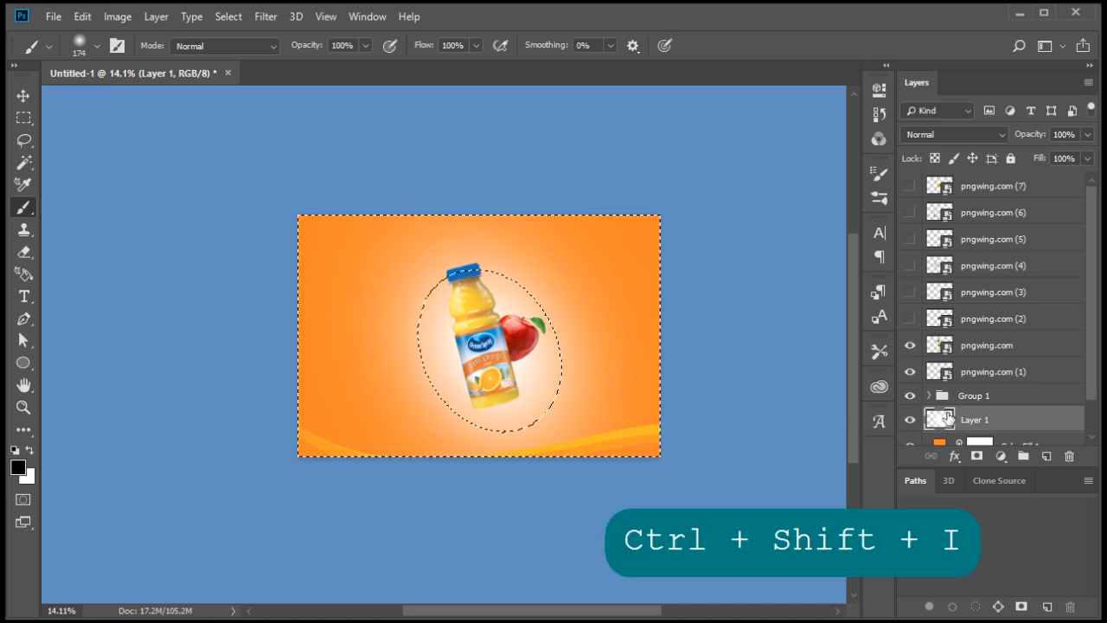
click(1001, 455)
click(1038, 476)
mouse_move(678, 321)
mouse_down()
mouse_move(732, 262)
mouse_move(697, 250)
mouse_move(717, 247)
mouse_up()
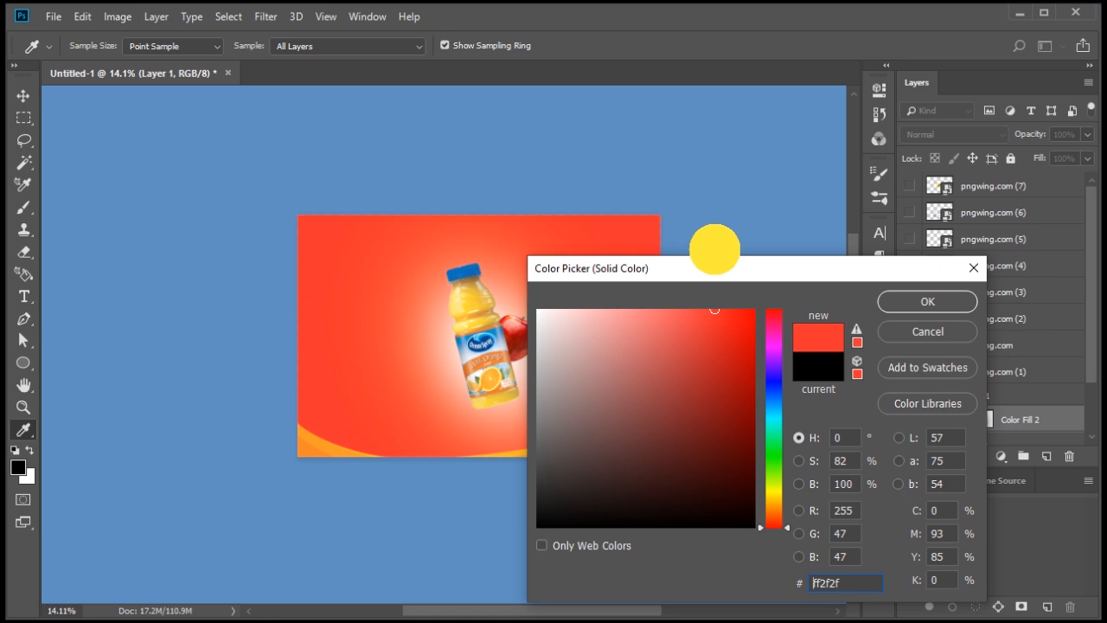
key(Return)
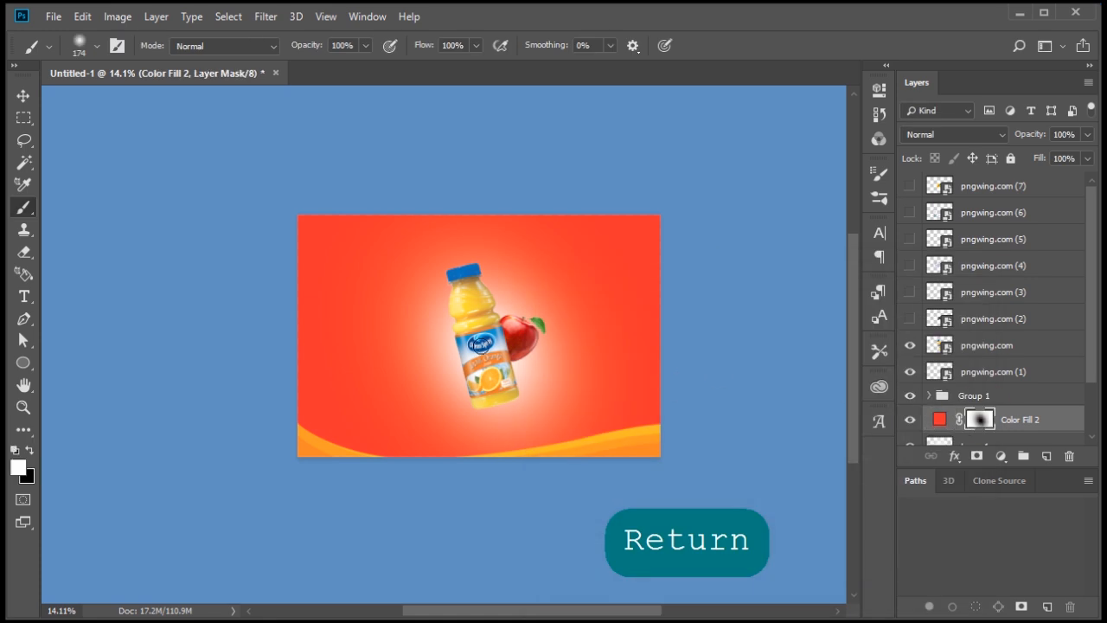
Enlarge the brush to 495 px, try a dab on the red fill's mask over the bottle, and undo the dab
key(b)
right_click(473, 309)
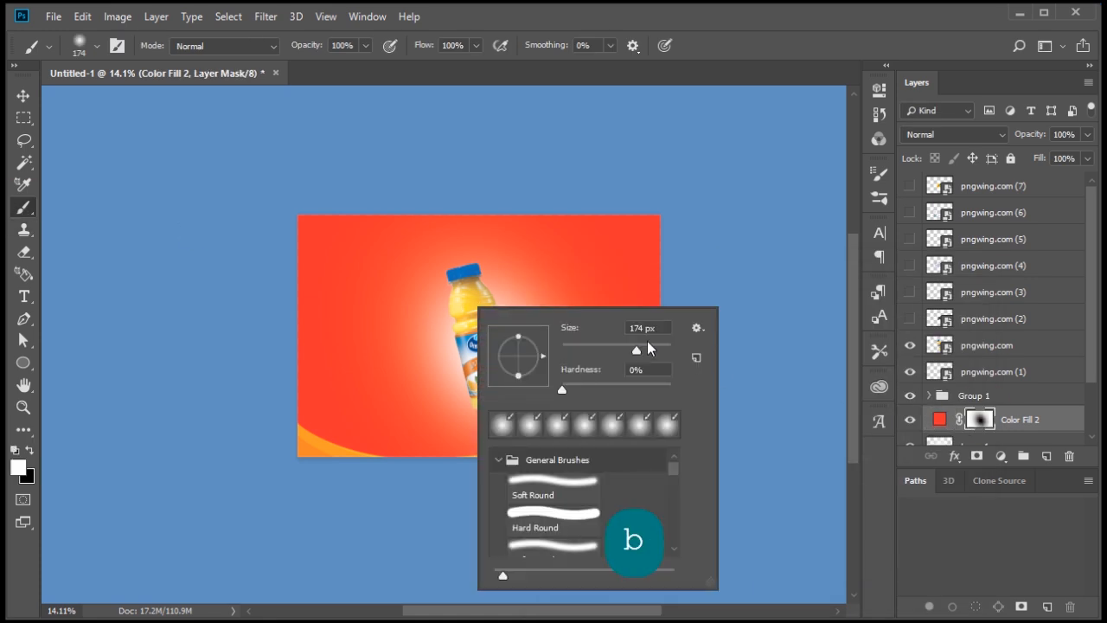
click(654, 342)
click(475, 314)
key(ctrl+z)
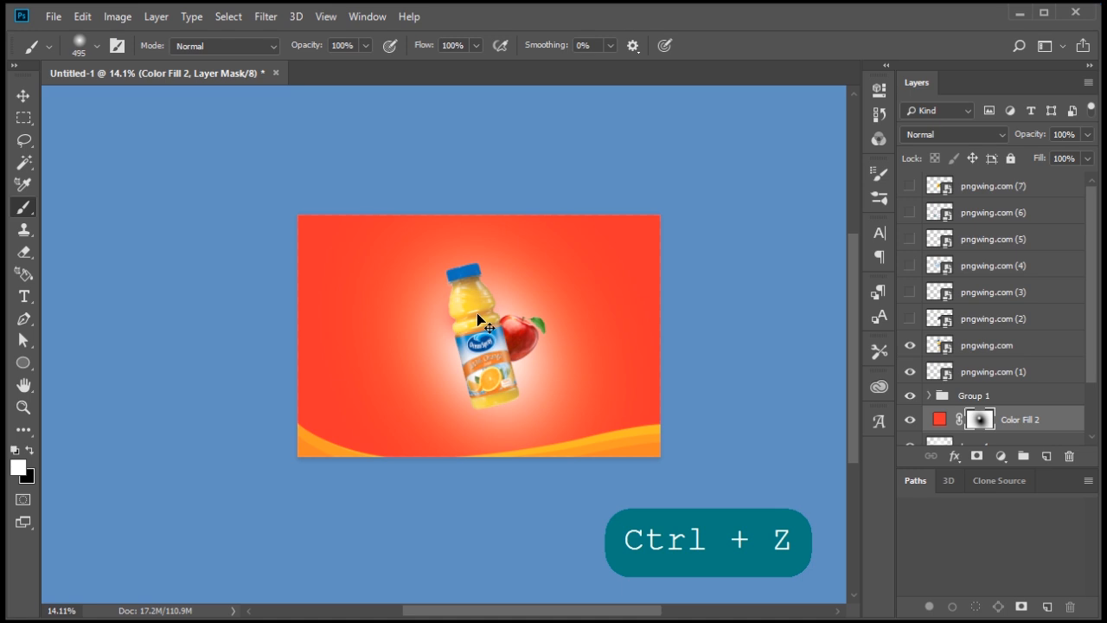
Undo the remaining test dab on the red Color Fill 2 mask
key(ctrl+alt+z)
key(space)
key(super)
key(space)
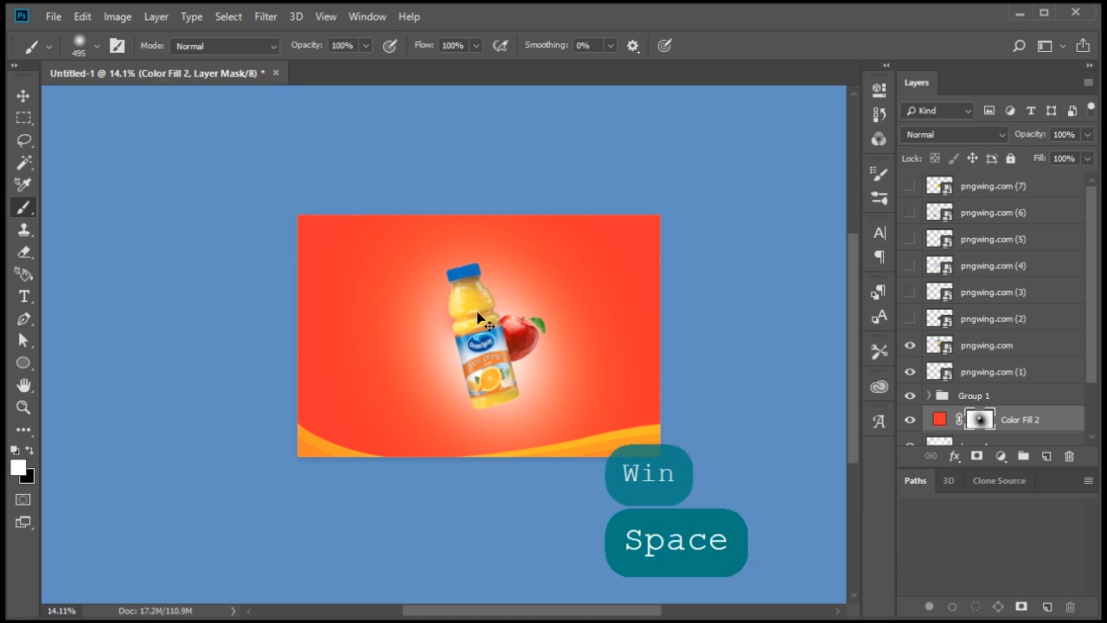
key(ctrl+x)
key(ctrl+z)
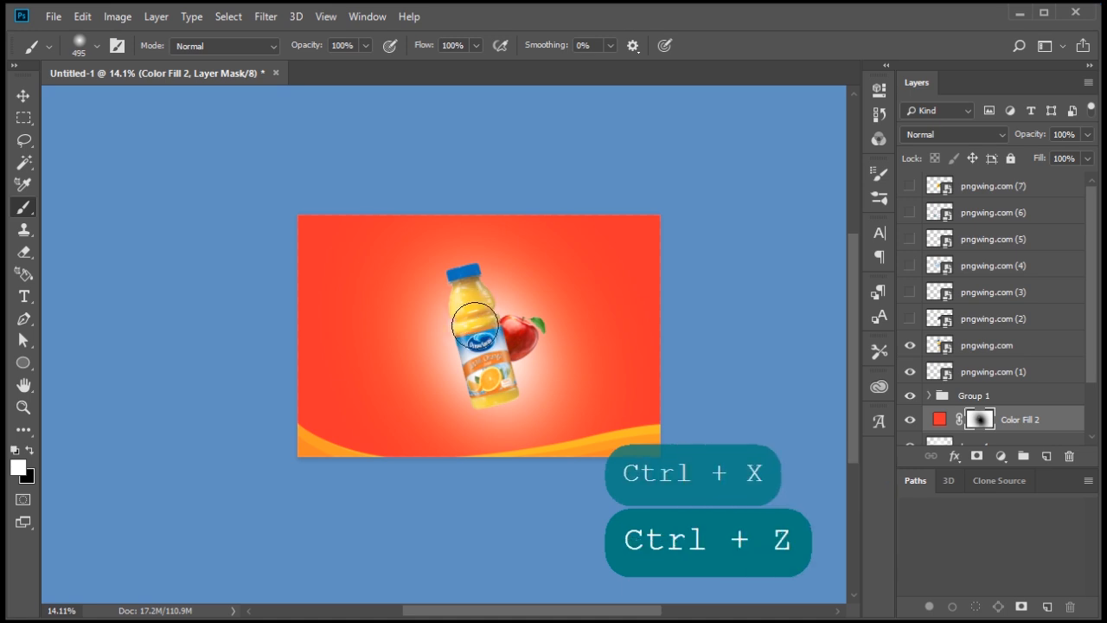
Enlarge the soft brush to 2300 px and dab black on the Color Fill 2 mask around the bottle
key(bracketright)
key(bracketright)
key(bracketright)
key(bracketright)
key(bracketright)
key(bracketright)
key(bracketright)
key(bracketright)
key(bracketright)
key(bracketright)
key(bracketright)
key(bracketright)
key(bracketright)
key(bracketright)
key(bracketright)
key(bracketright)
key(bracketright)
key(bracketright)
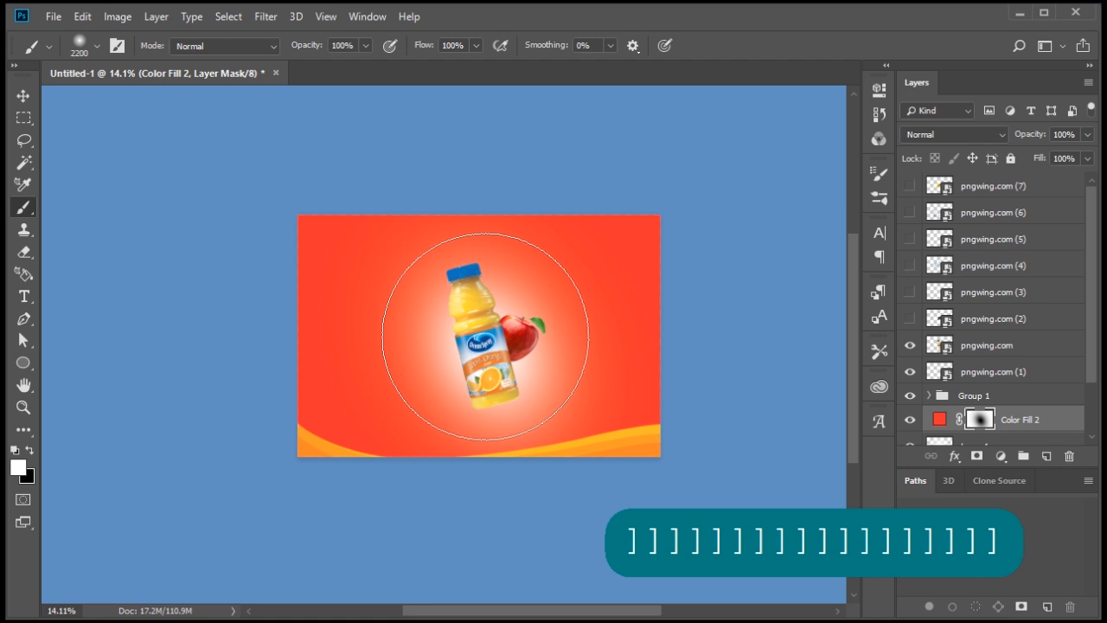
key(bracketright)
click(485, 336)
key(ctrl+z)
key(x)
click(485, 335)
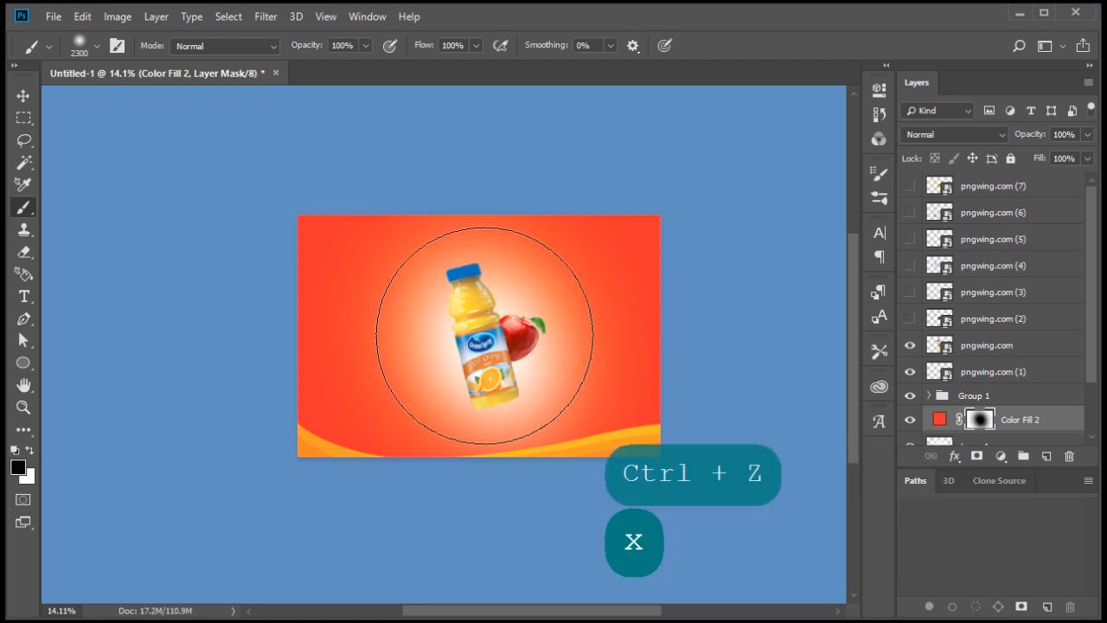
Enlarge the brush to 3100 px and dab black over the bottle on the red fill's mask
key(bracketright)
key(bracketright)
key(bracketright)
key(bracketright)
key(bracketright)
key(bracketright)
key(bracketright)
key(bracketright)
click(470, 325)
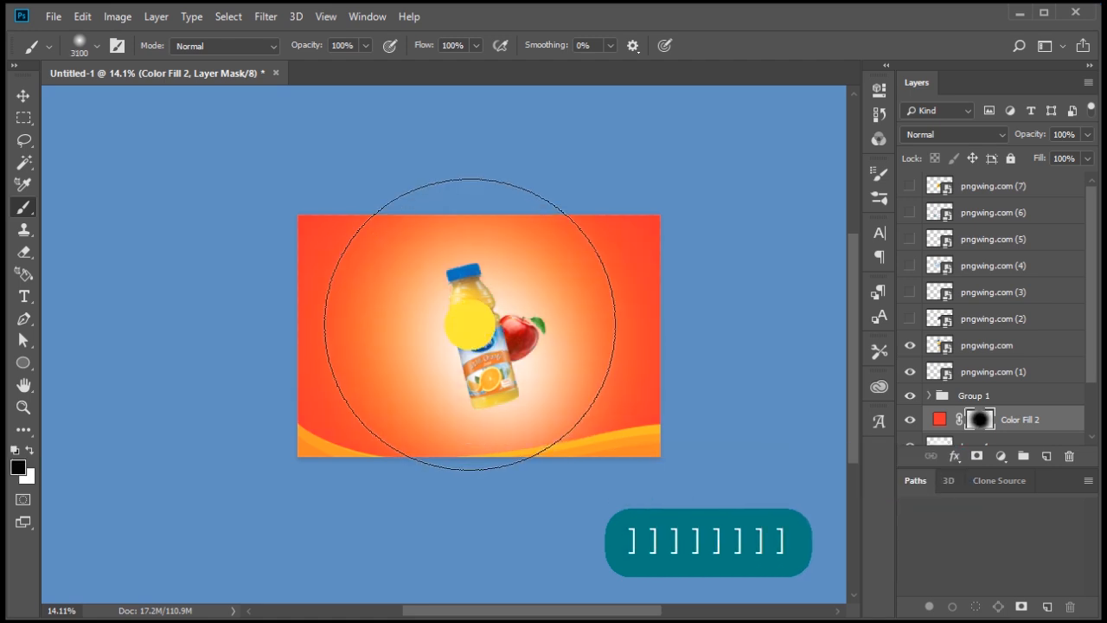
Enlarge the brush to 3500 px, dab black again on the Color Fill 2 mask, and switch the foreground to white
key(bracketright)
key(bracketright)
key(bracketright)
key(bracketright)
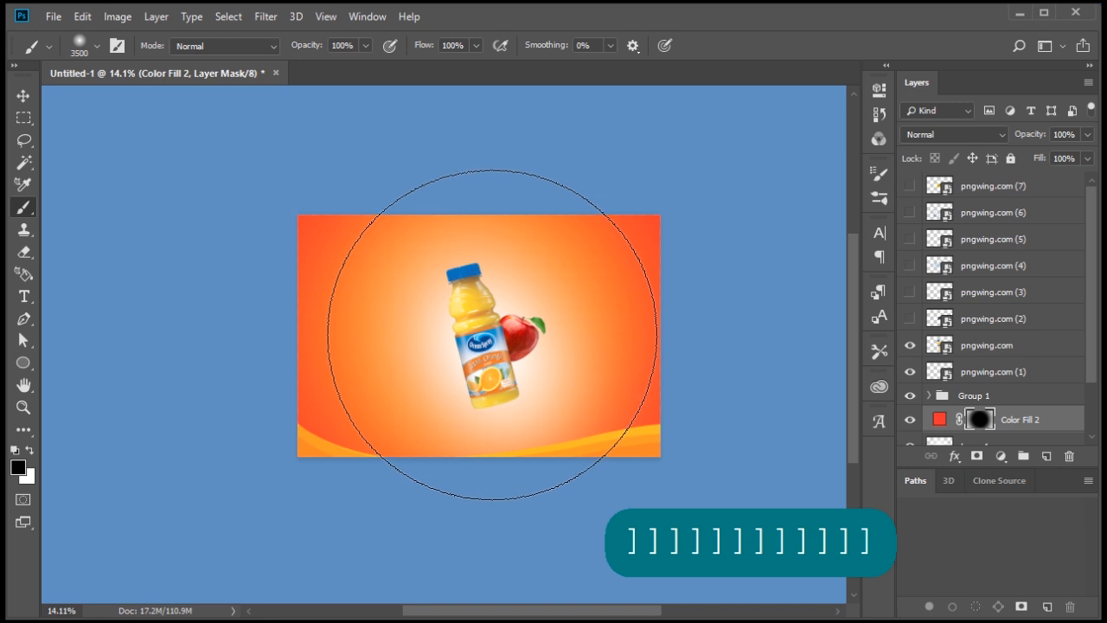
click(492, 335)
key(x)
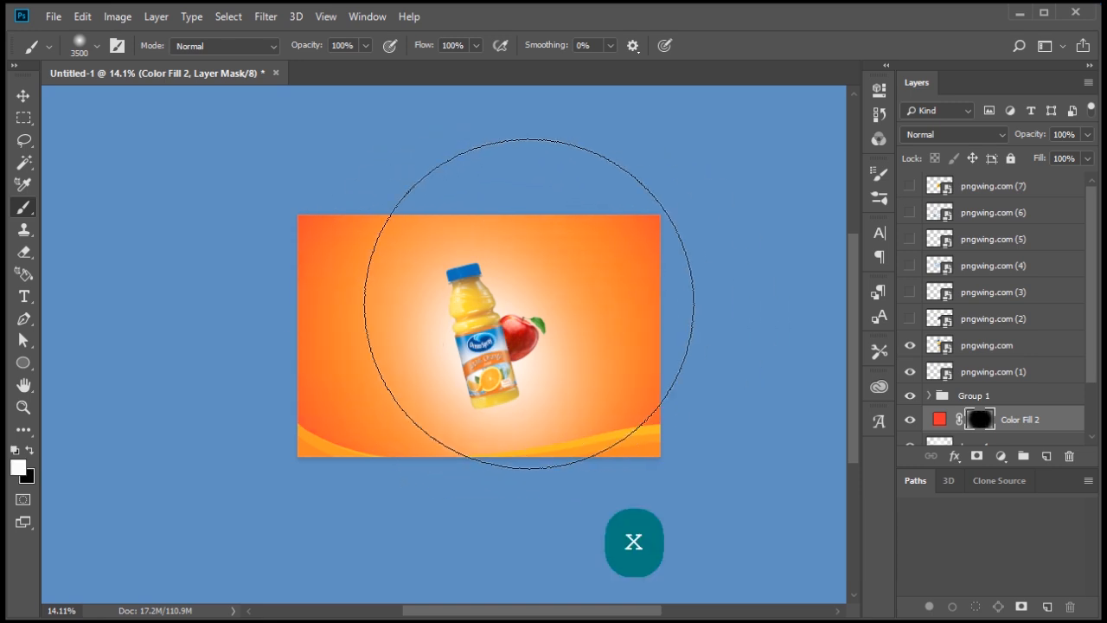
Add a layer mask to the white glow on Layer 1
scroll(986, 389, down, 2)
click(991, 394)
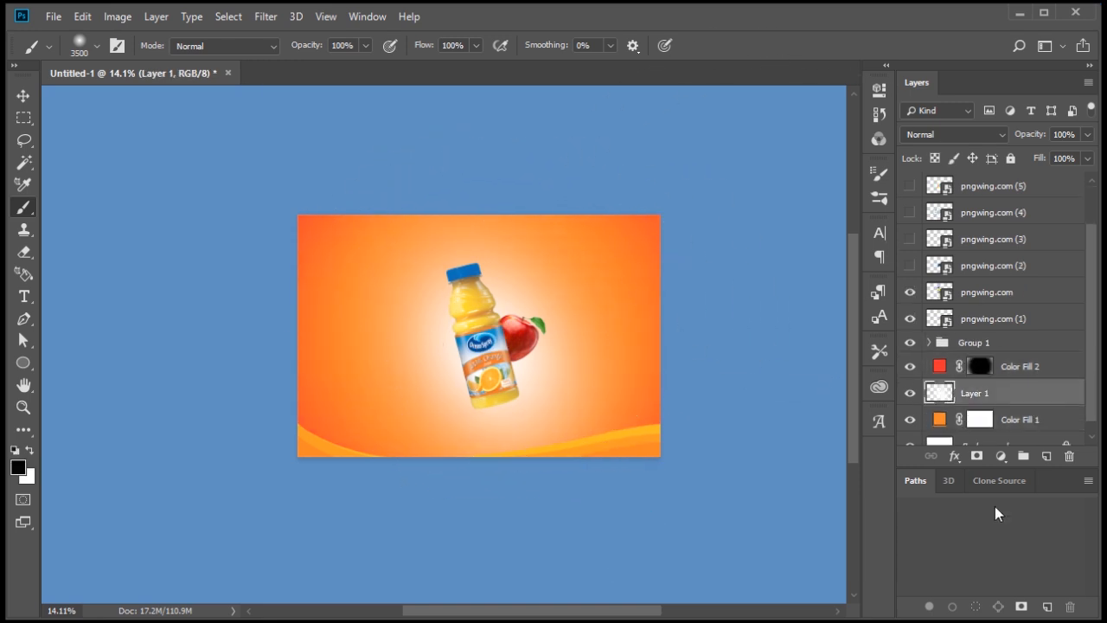
click(976, 456)
key(x)
scroll(534, 246, down, 3)
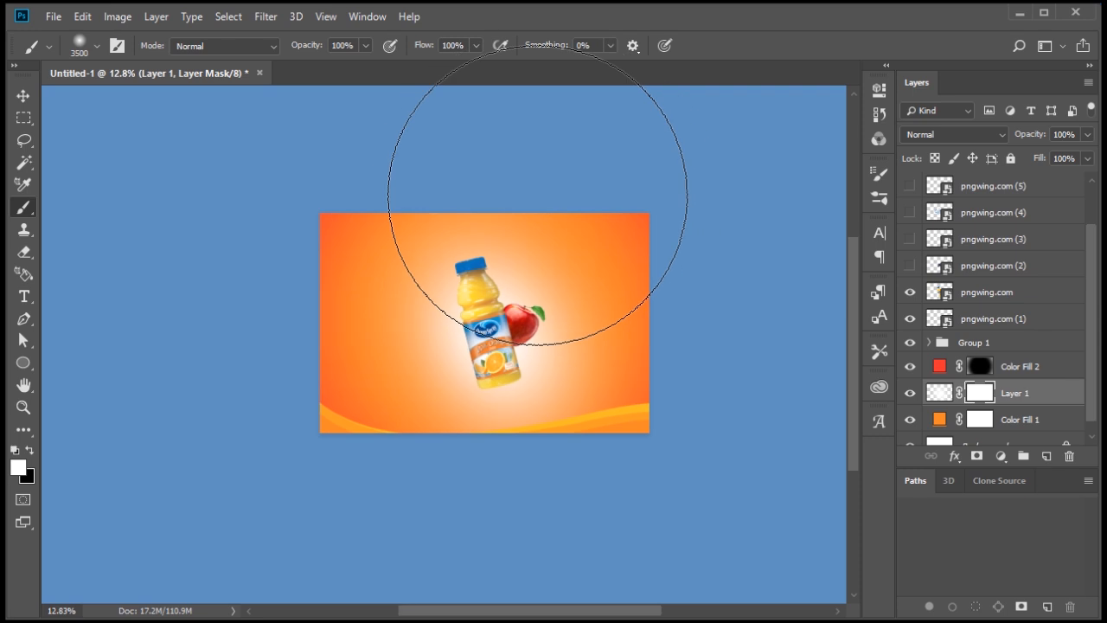
scroll(553, 273, up, 2)
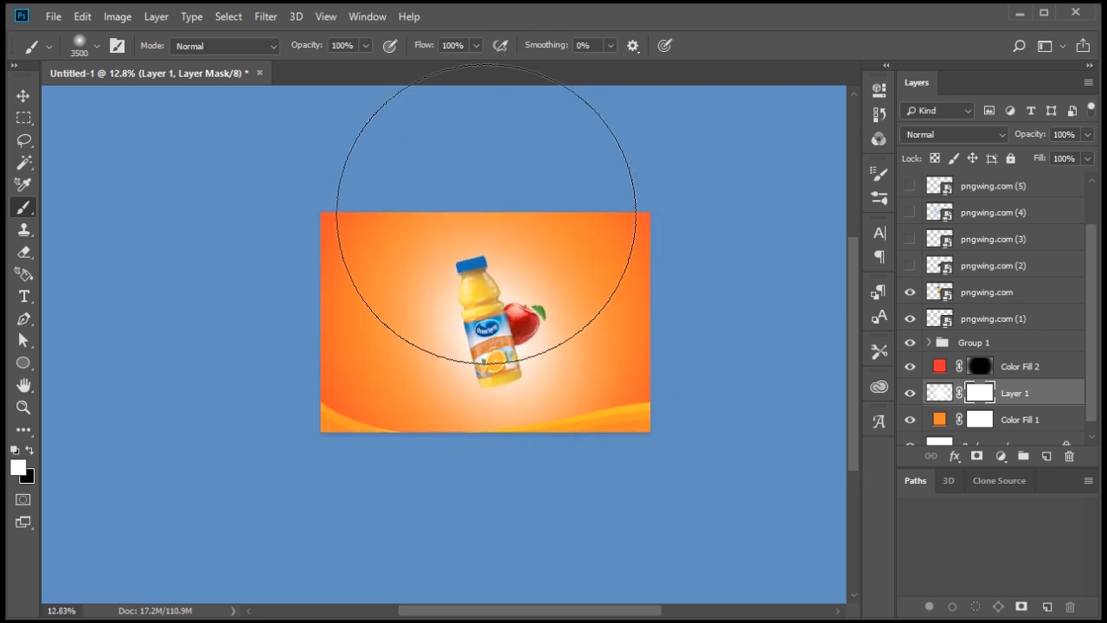
Resize the soft brush to 1200 px and brush white on Layer 1's mask around the apple
right_click(551, 251)
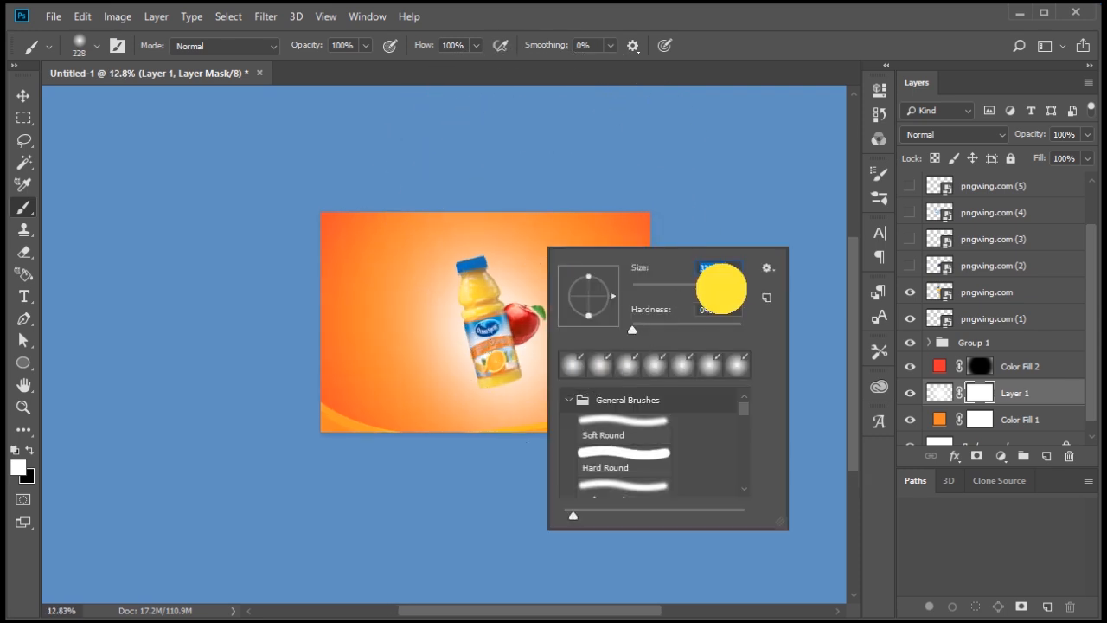
drag(721, 288, 725, 291)
key(bracketright)
key(bracketright)
key(bracketright)
key(bracketright)
key(bracketright)
key(bracketright)
key(bracketright)
key(bracketright)
key(bracketright)
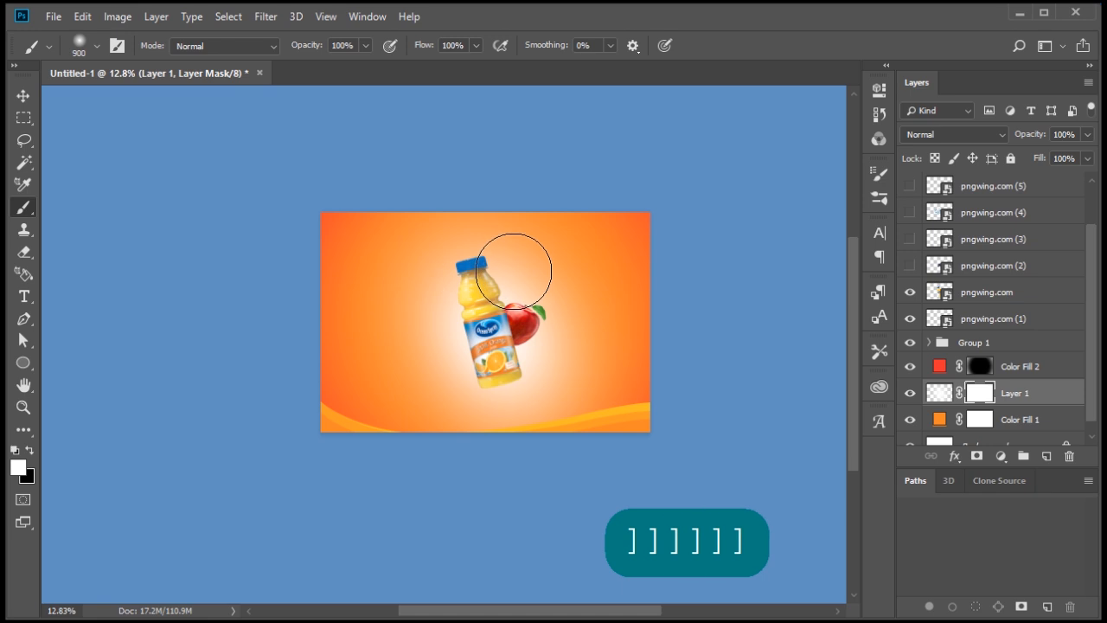
click(553, 329)
drag(553, 329, 531, 239)
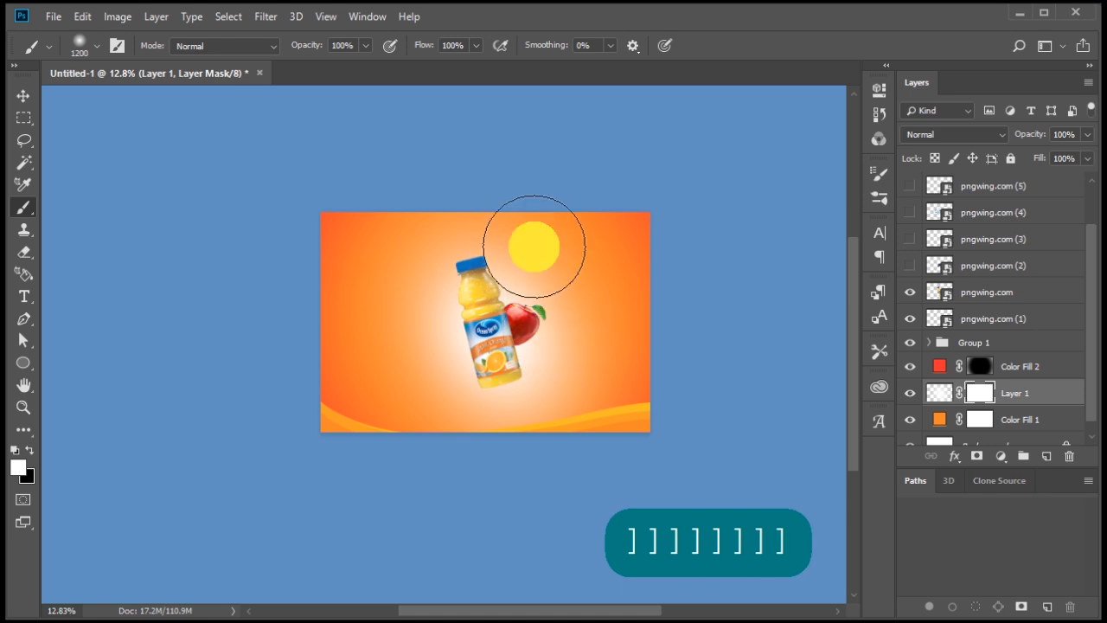
Soften the glow around the bottle by painting black on Layer 1's mask at 20% brush opacity
key(x)
drag(568, 370, 558, 280)
key(ctrl+alt+z)
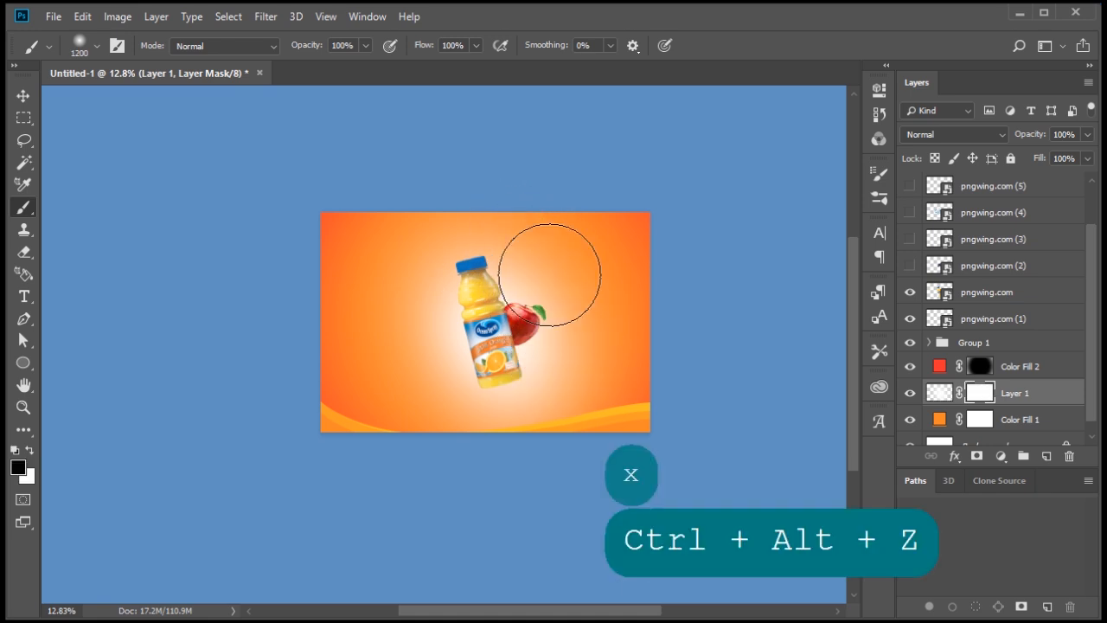
key(2)
mouse_move(524, 221)
mouse_down()
mouse_move(547, 343)
mouse_move(439, 401)
mouse_up()
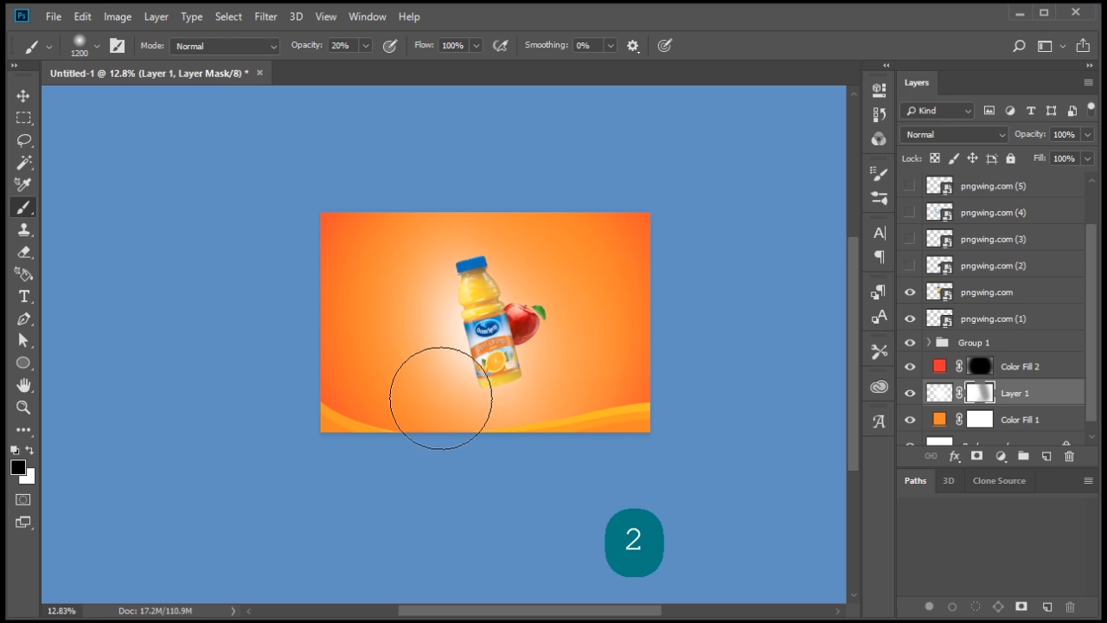
click(670, 412)
ctrl+click(481, 307)
ctrl+click(480, 307)
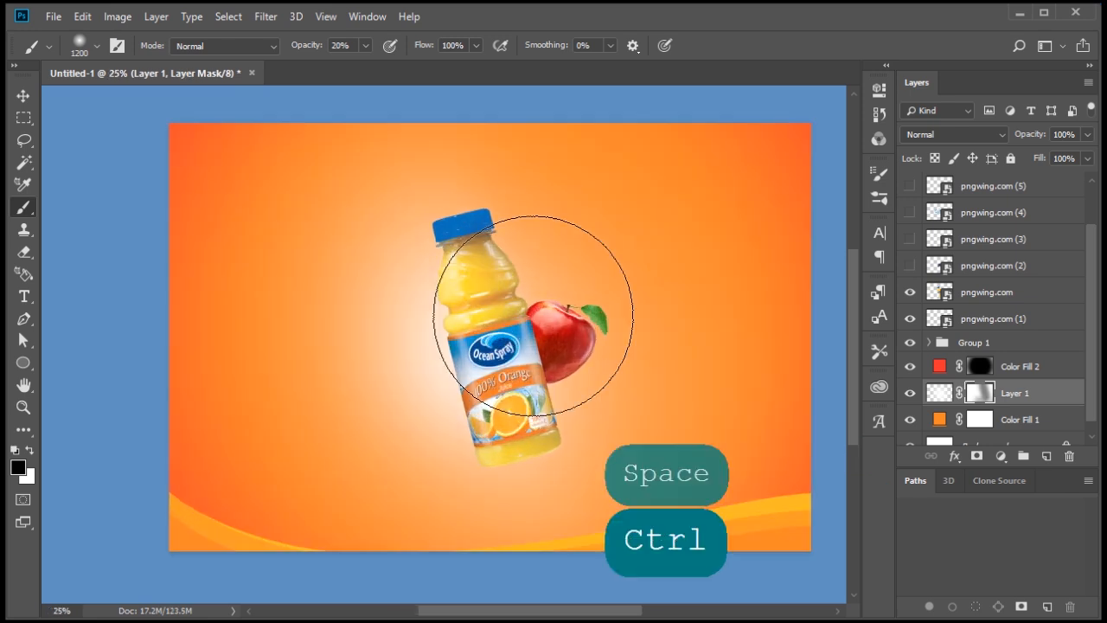
drag(570, 297, 594, 282)
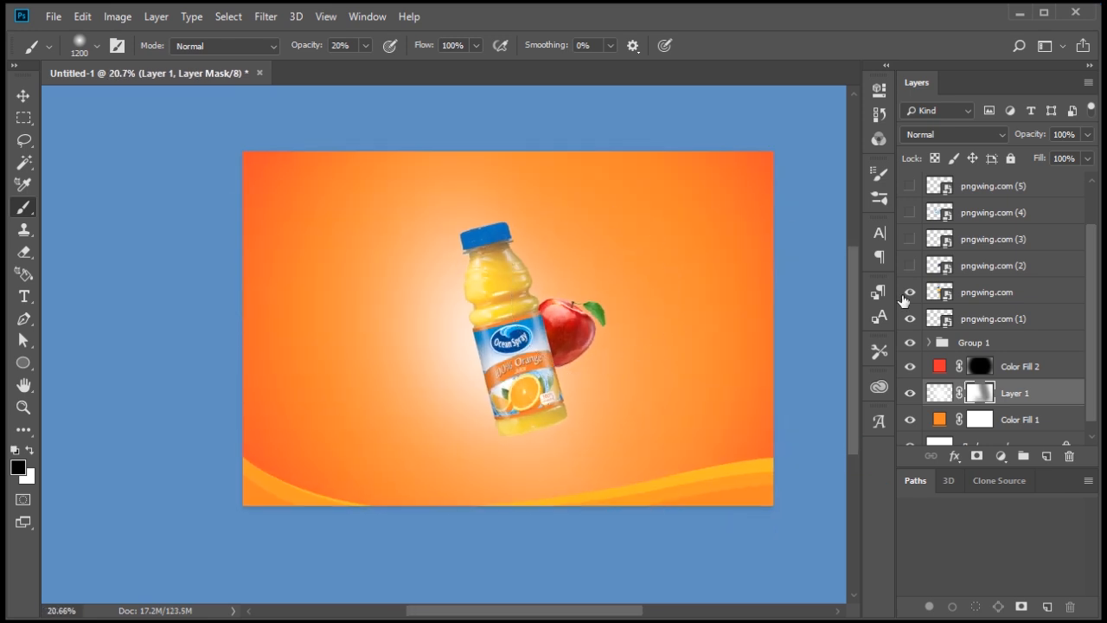
Show the grapes layer pngwing.com (2), scale it to about 95%, rotate it about -20°, shift it slightly left, and stack it behind the bottle
click(909, 265)
click(992, 274)
key(ctrl+t)
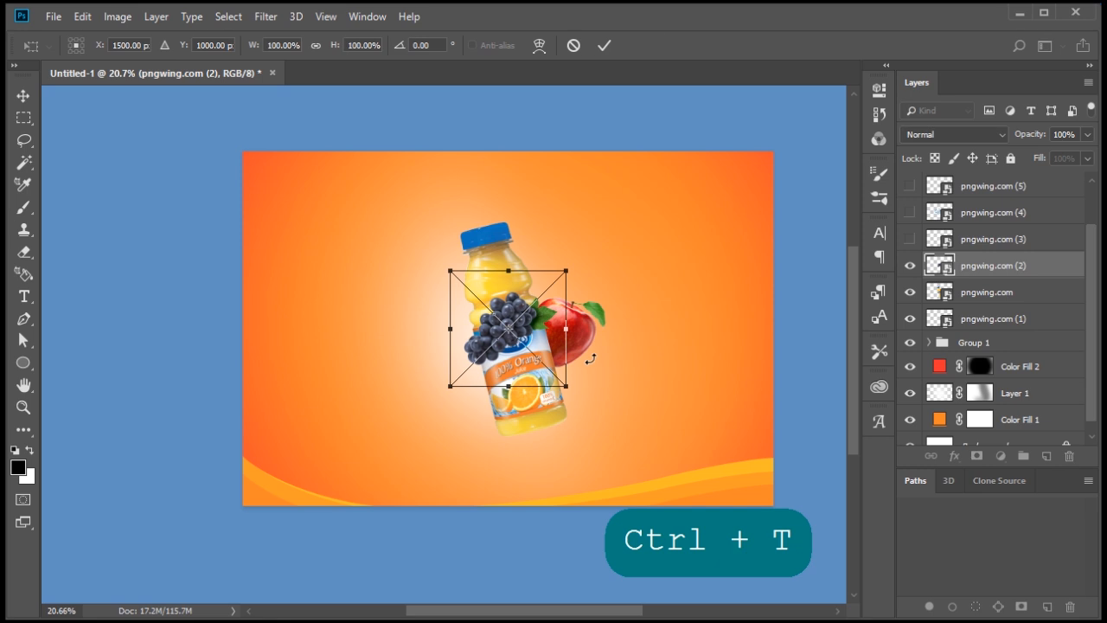
drag(585, 260, 524, 259)
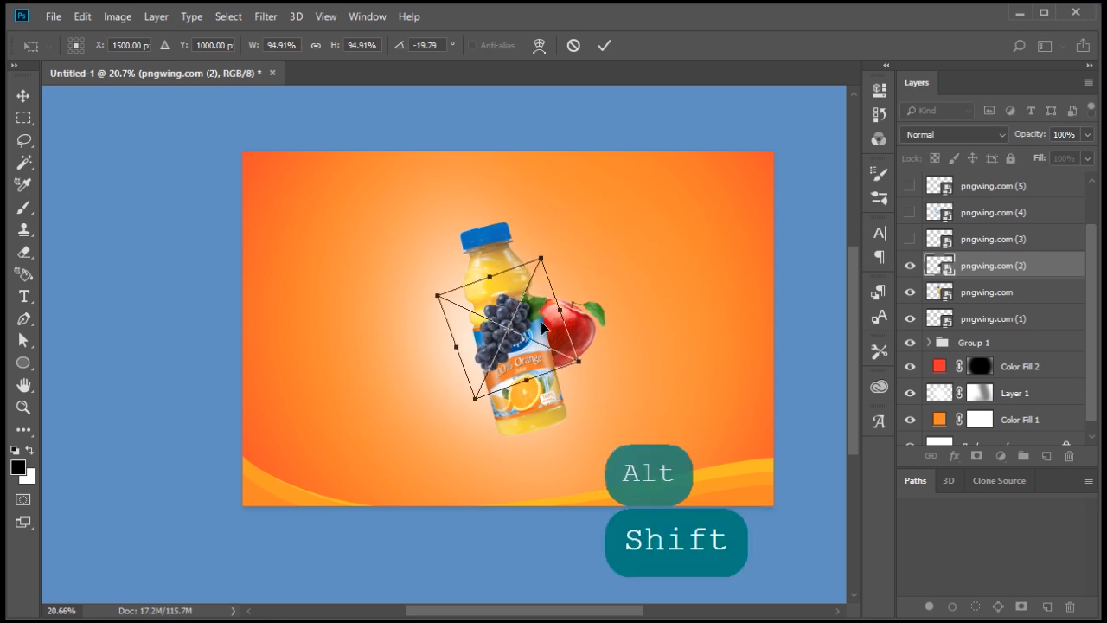
drag(542, 318, 526, 324)
key(Return)
mouse_move(989, 268)
mouse_down()
mouse_move(993, 329)
mouse_move(974, 303)
mouse_up()
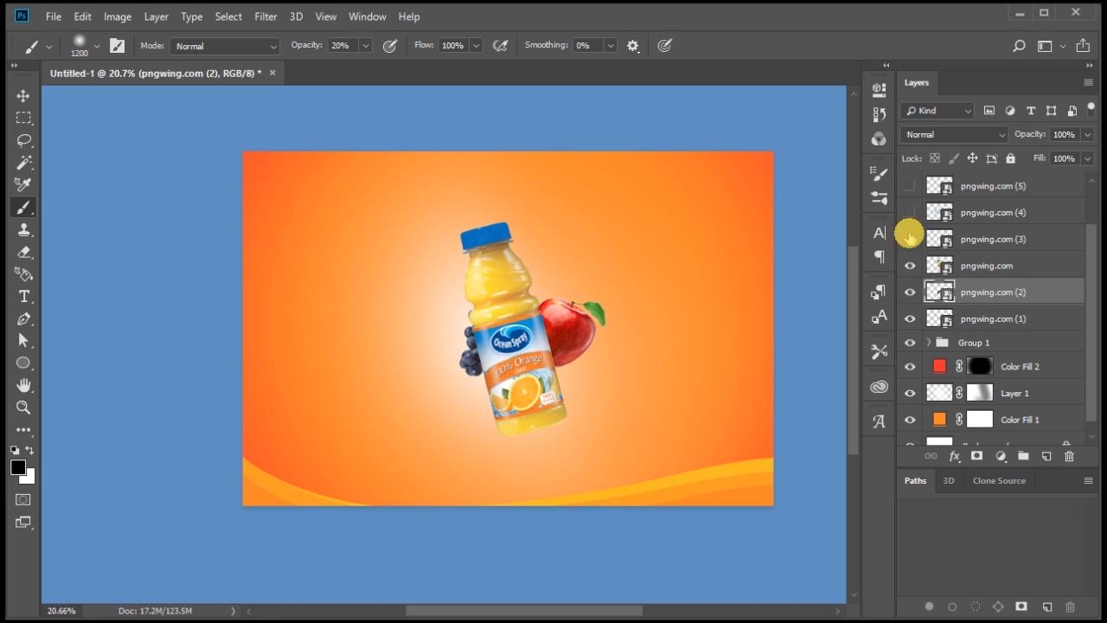
Preview the hidden splash layer pngwing.com (3) over the bottle and hide it again
click(909, 236)
drag(909, 239, 913, 189)
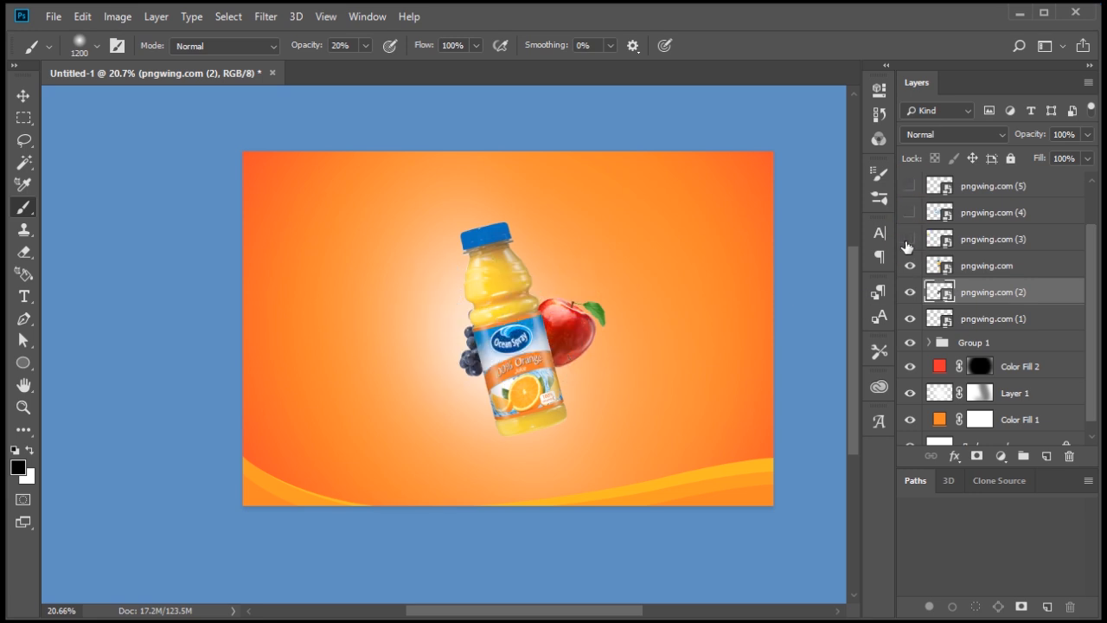
scroll(510, 350, up, 4)
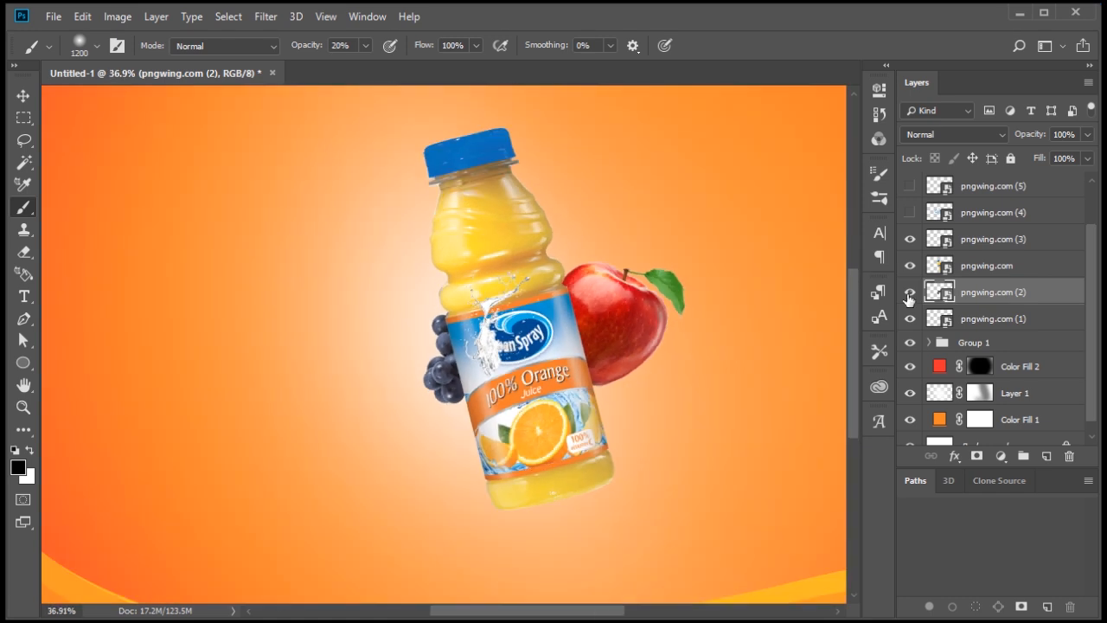
click(908, 297)
click(908, 296)
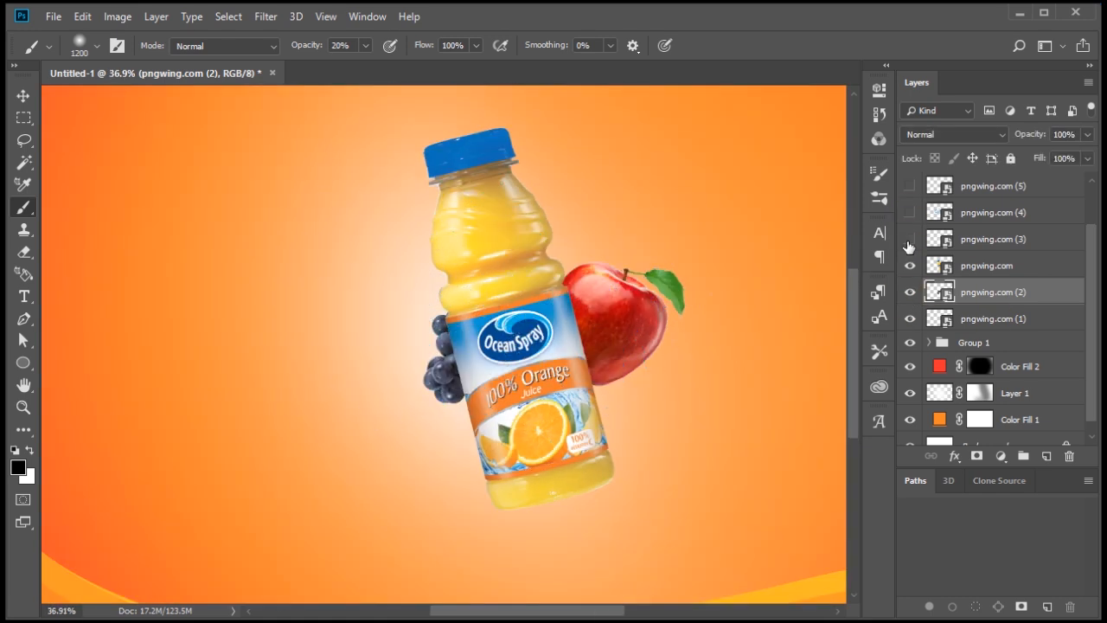
Place the orange slice splash image pngwing.com (7) from File Explorer directly above the grapes layer
key(super+e)
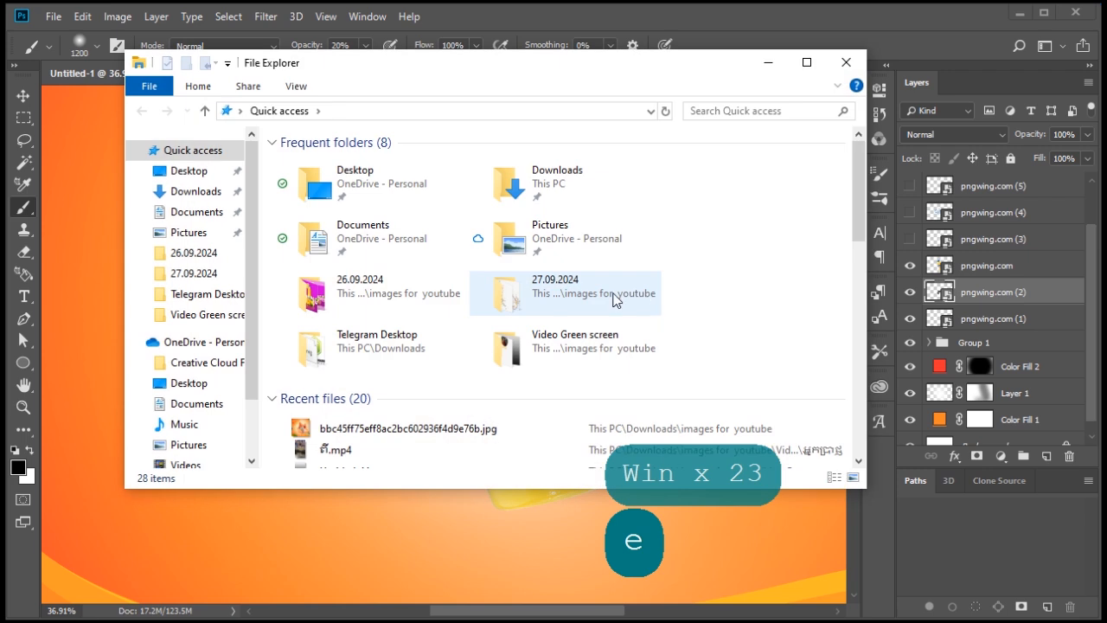
drag(342, 289, 689, 379)
click(604, 45)
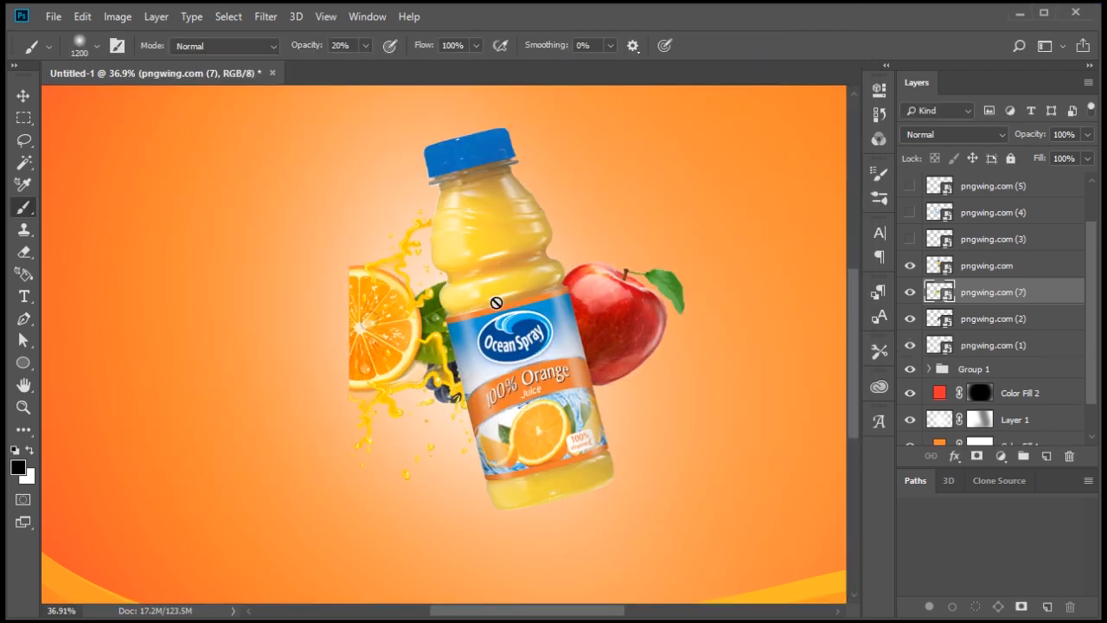
Flip the orange slice image horizontally and move it to the bottle's lower left side
key(ctrl+t)
right_click(396, 329)
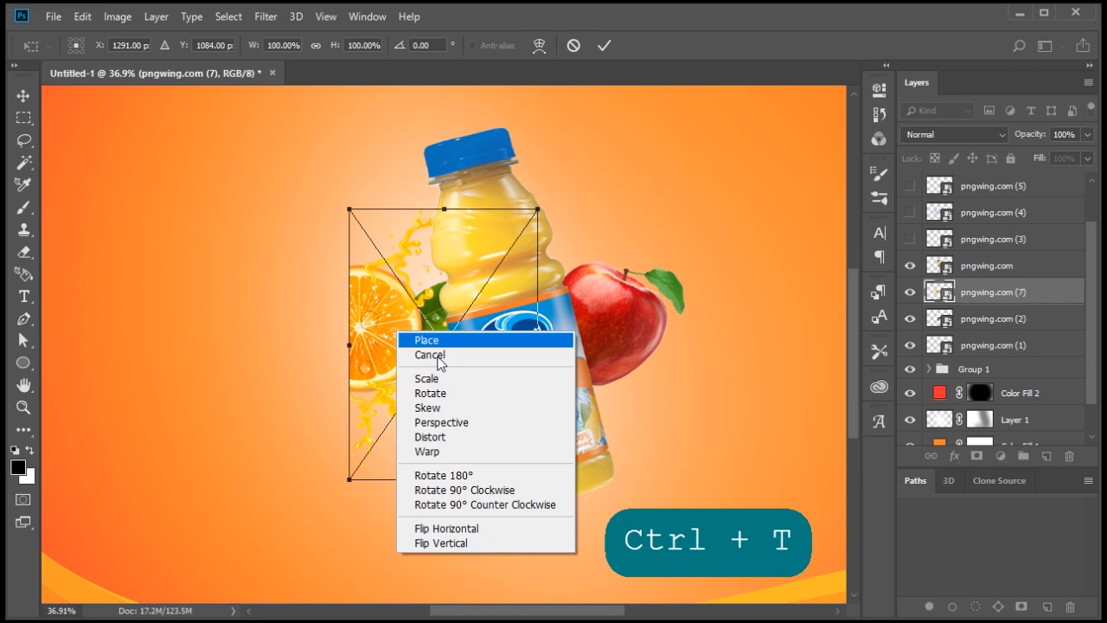
click(489, 527)
drag(490, 387, 415, 499)
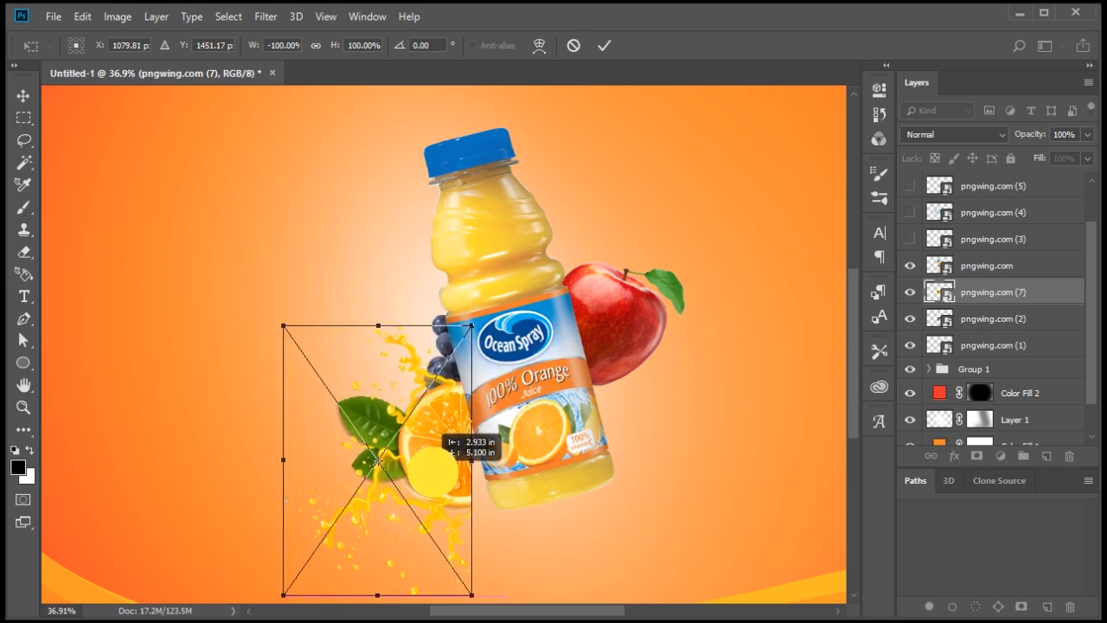
Scale the orange slice to 78.75%, rotate it to about -24°, and tuck it behind the bottle's lower left edge
drag(585, 448, 601, 376)
drag(387, 478, 412, 502)
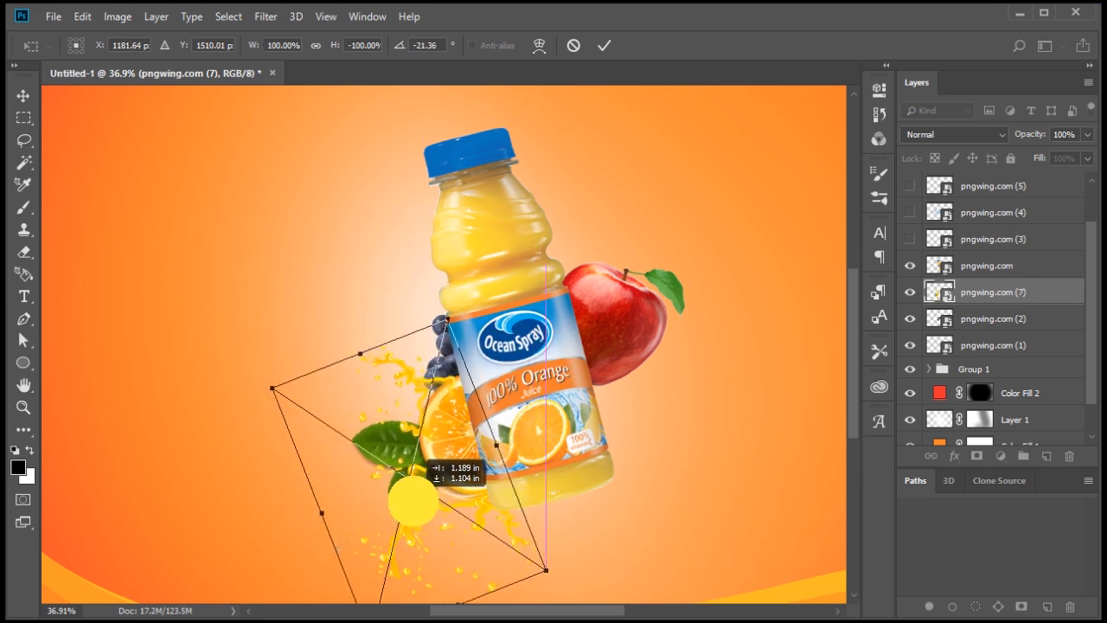
drag(439, 320, 406, 353)
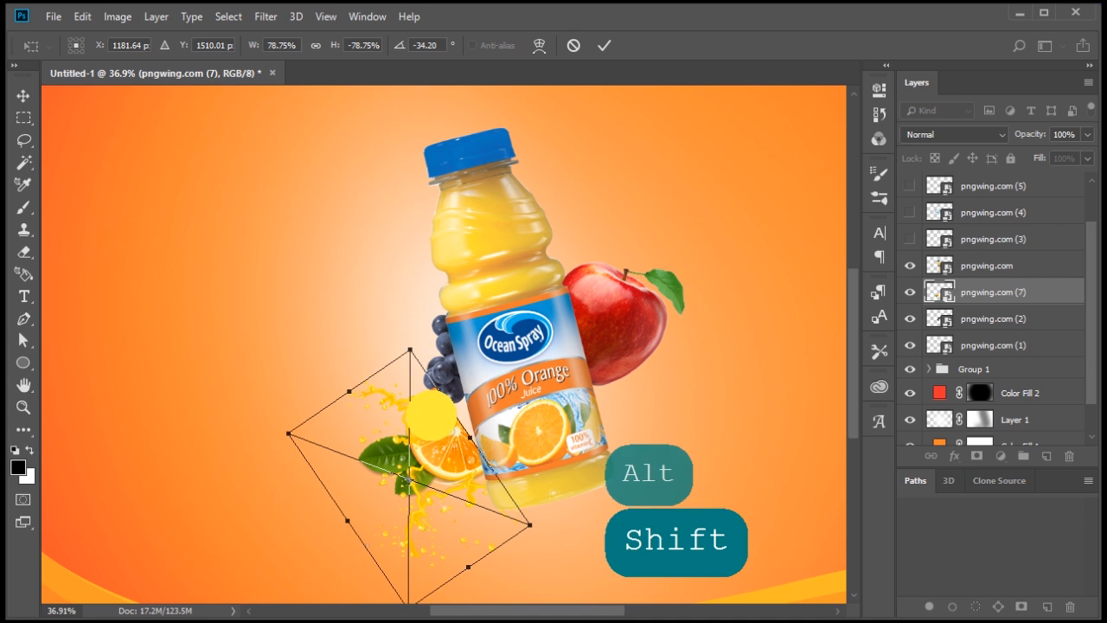
drag(586, 431, 584, 420)
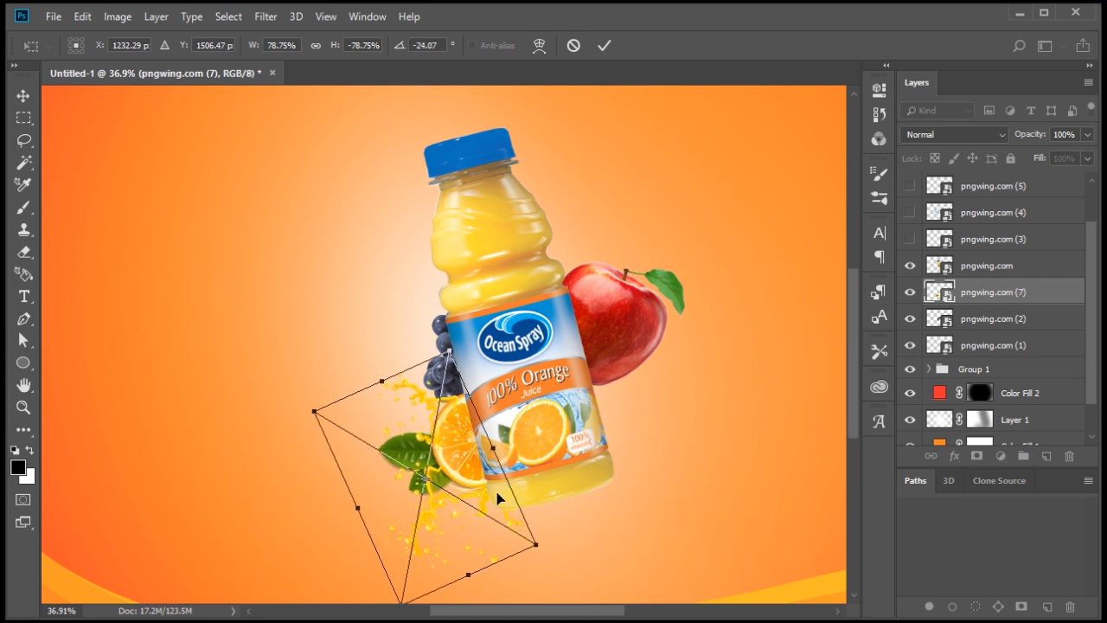
mouse_move(497, 498)
mouse_down()
mouse_move(568, 438)
mouse_move(583, 447)
mouse_up()
key(Return)
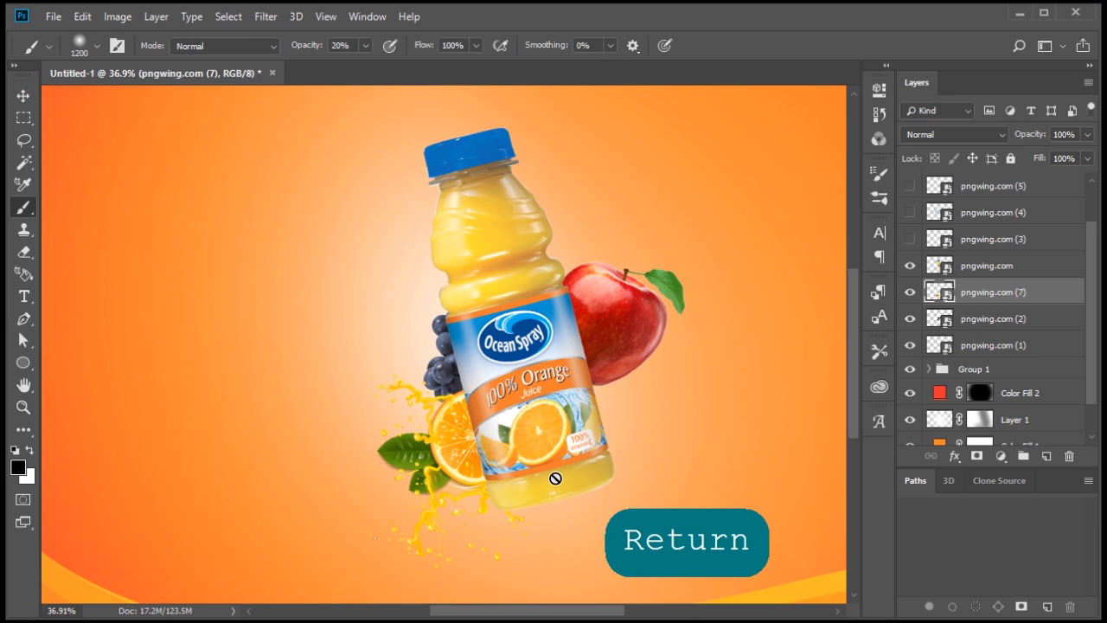
Raise the orange slice slightly, rotate it to about -31°, and stack its layer above the grapes after trying it beneath them
drag(975, 294, 984, 333)
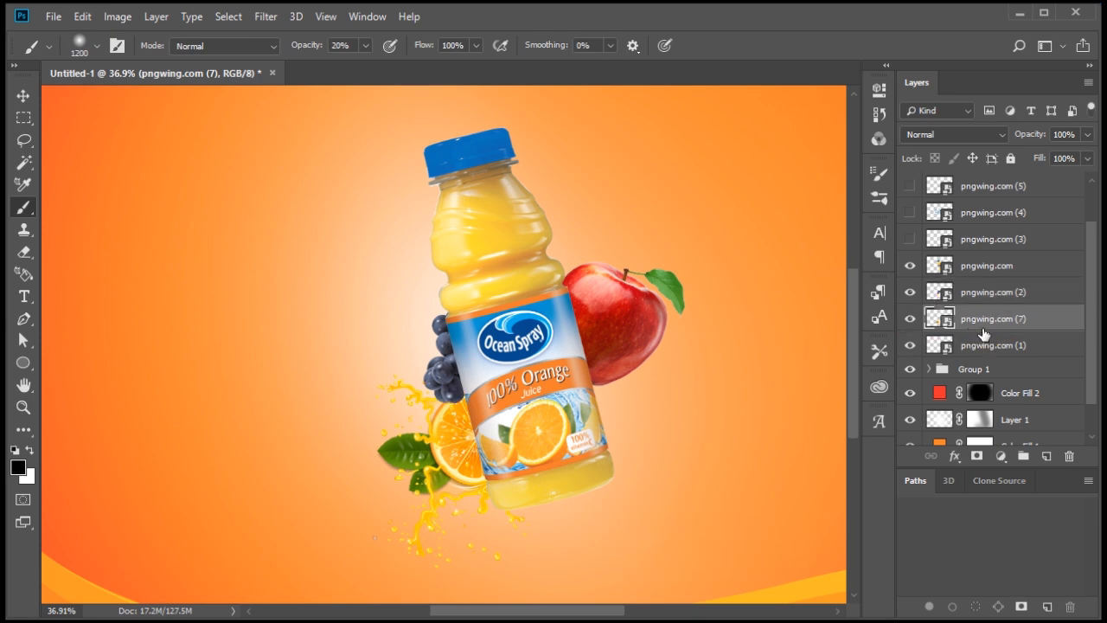
key(v)
drag(459, 450, 459, 435)
key(ctrl+t)
mouse_move(538, 433)
mouse_down()
mouse_move(571, 394)
mouse_move(535, 424)
mouse_up()
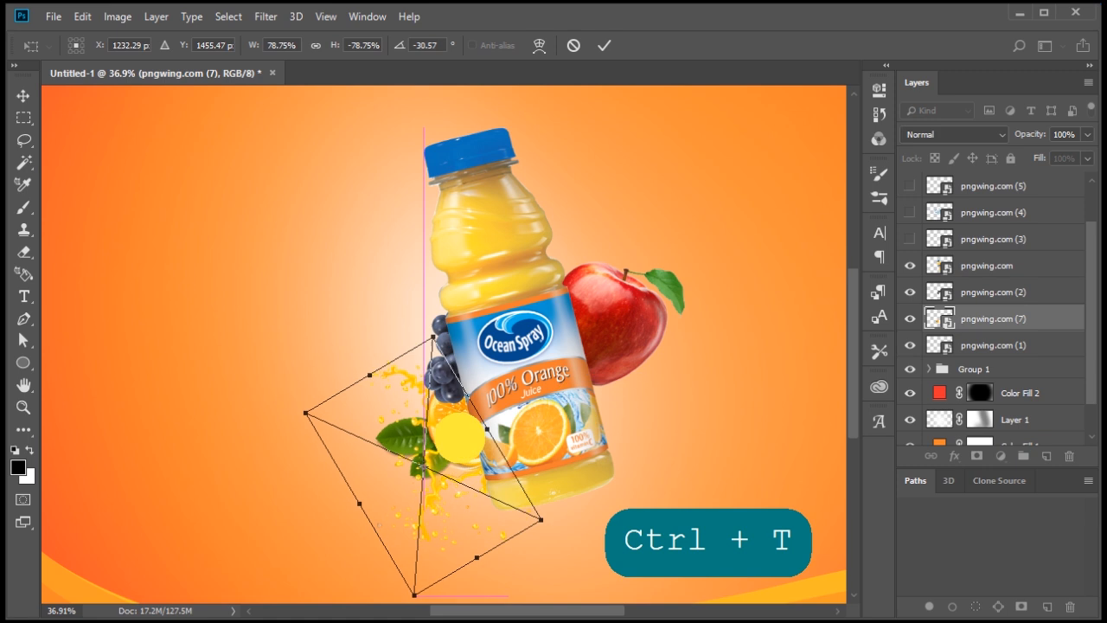
drag(456, 424, 458, 439)
key(Return)
drag(978, 319, 953, 288)
scroll(579, 402, down, 3)
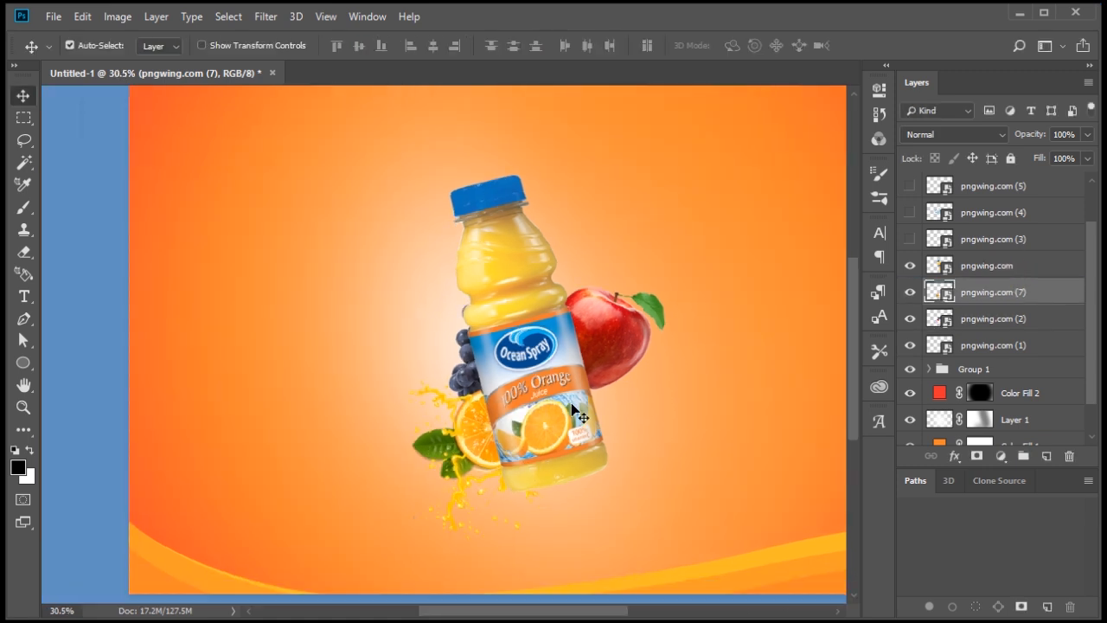
Show the pngwing.com (3) splash and enlarge it over the bottle with Free Transform
click(909, 239)
click(945, 249)
key(ctrl+t)
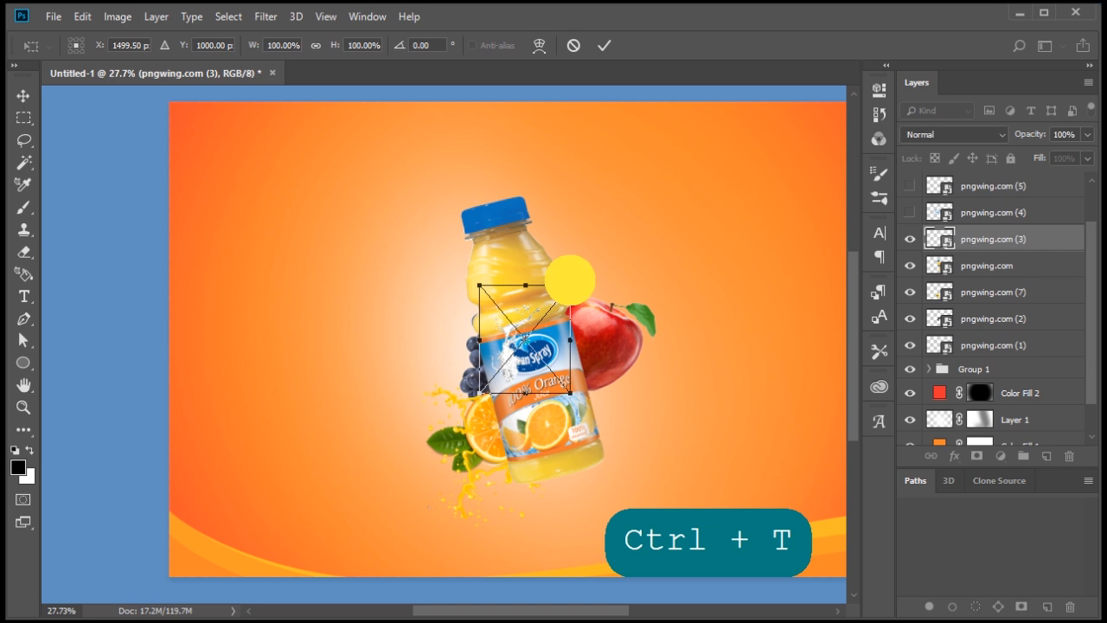
drag(570, 282, 683, 236)
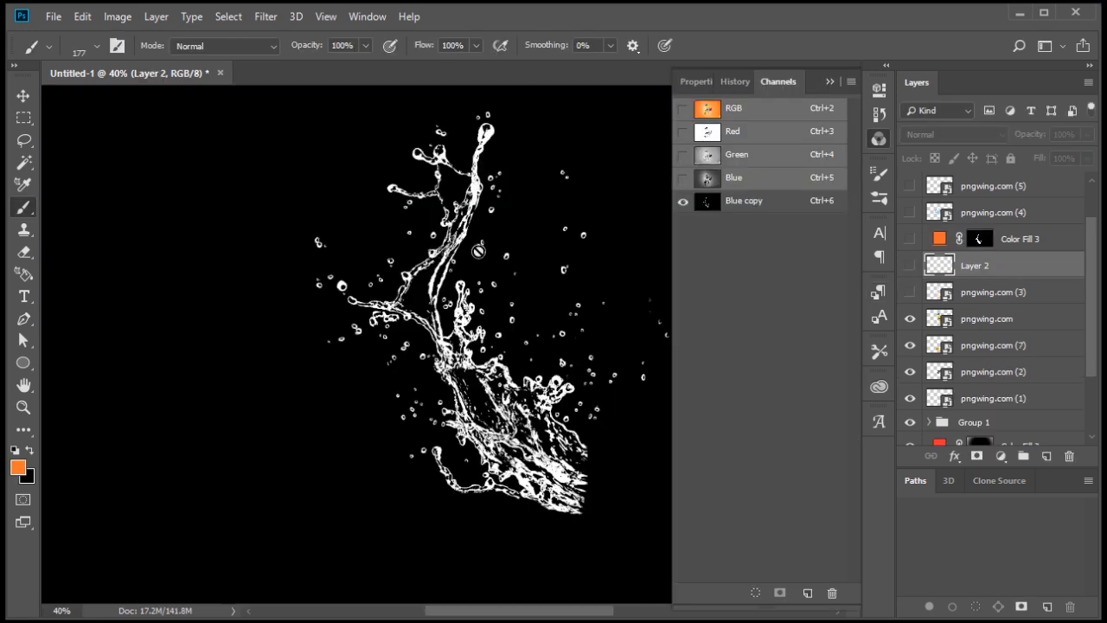
Load the Blue copy channel as a selection of the splash and add a new empty layer above Layer 2
scroll(598, 241, down, 1)
drag(718, 229, 597, 241)
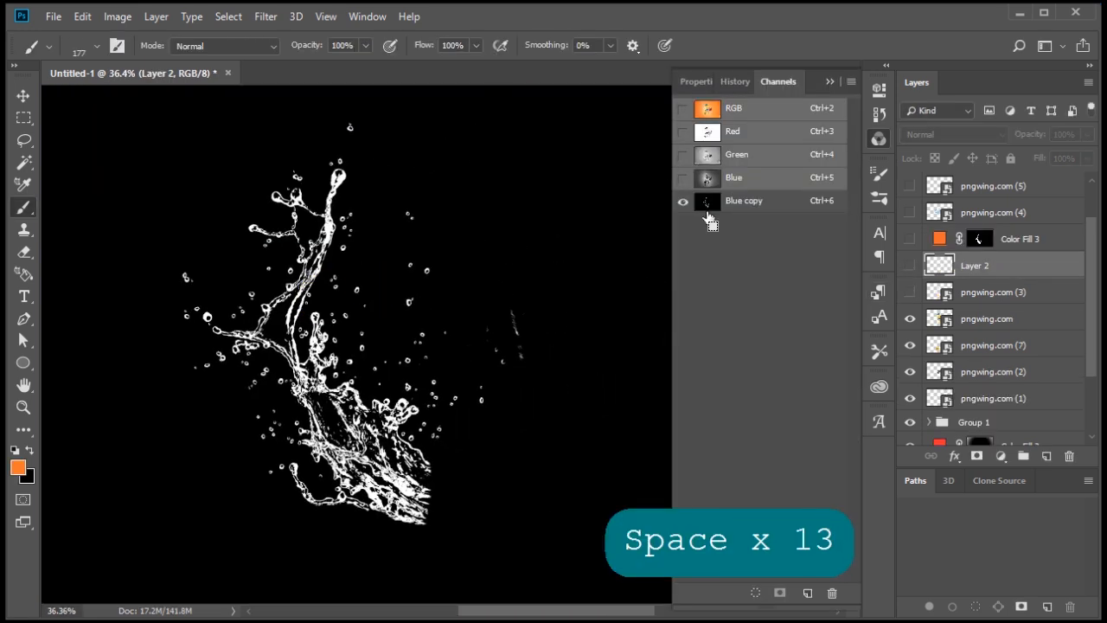
key(q)
key(q)
key(ctrl+d)
drag(398, 361, 568, 363)
ctrl+click(706, 200)
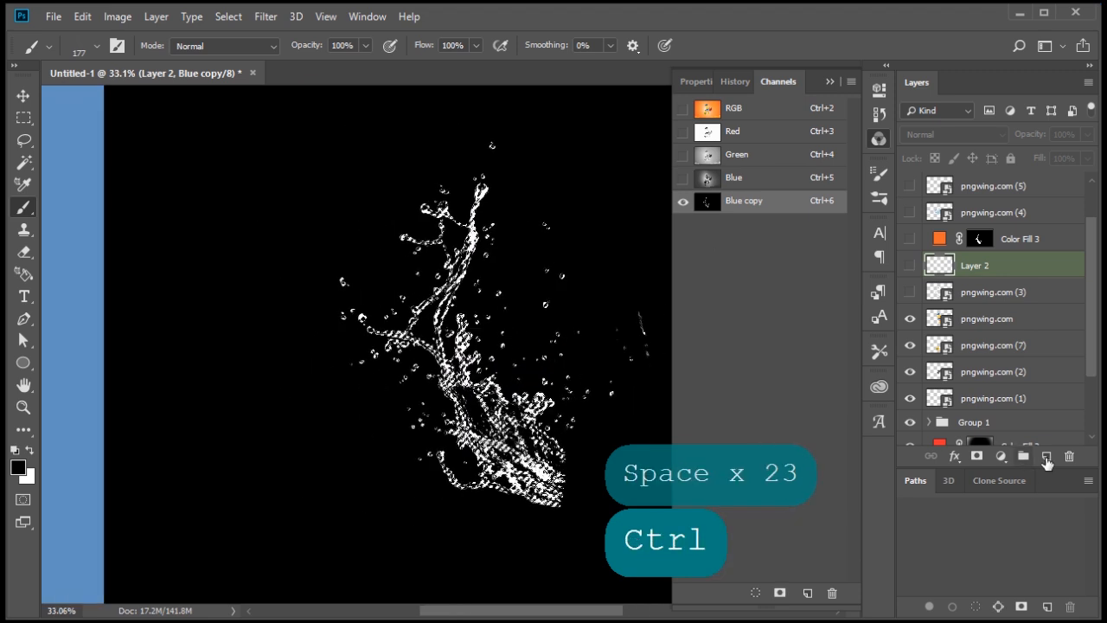
click(1047, 455)
Replace the Color Fill 3 layer's mask with one made from the splash selection and make the layer visible
click(979, 239)
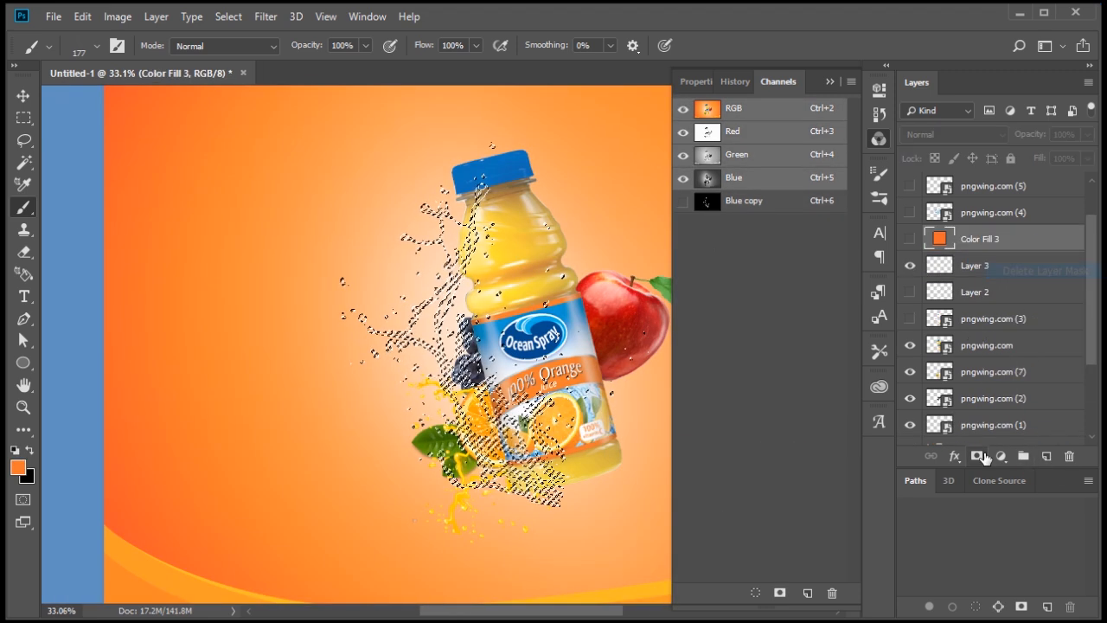
click(977, 456)
click(909, 239)
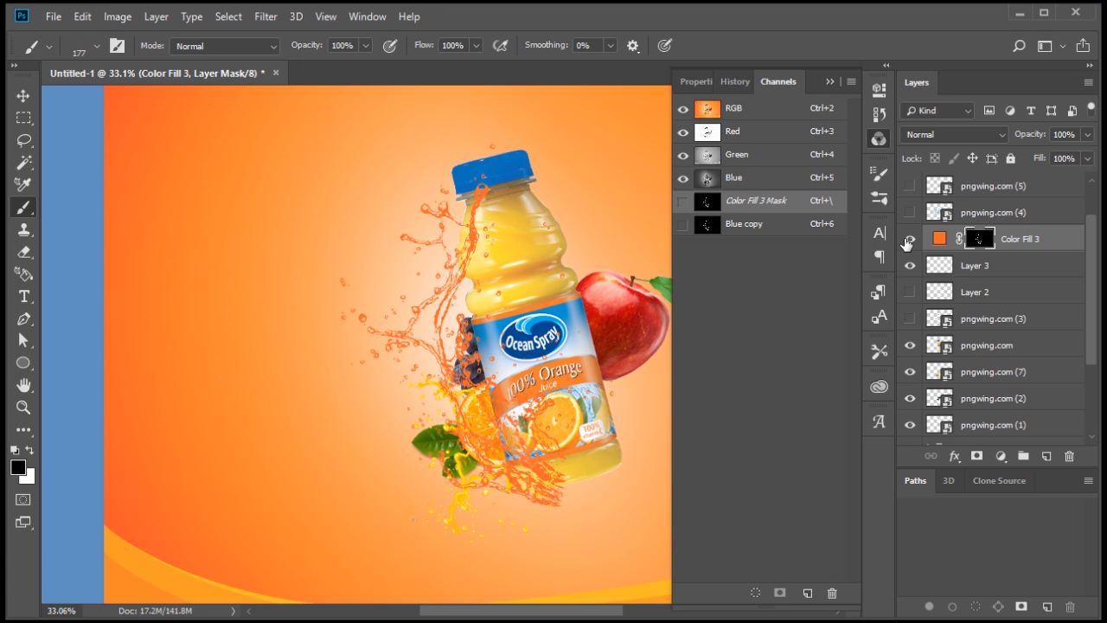
Rotate the Color Fill 3 splash to about -20.69° and shift it slightly left so it wraps the bottle's lower left side
click(1027, 241)
key(ctrl+t)
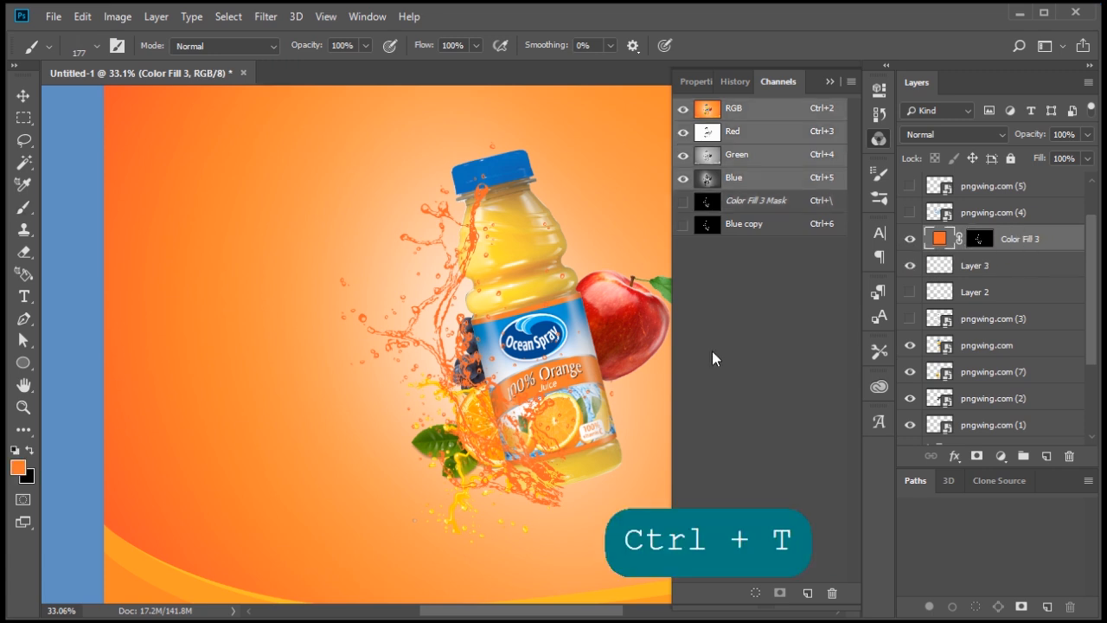
drag(664, 318, 657, 252)
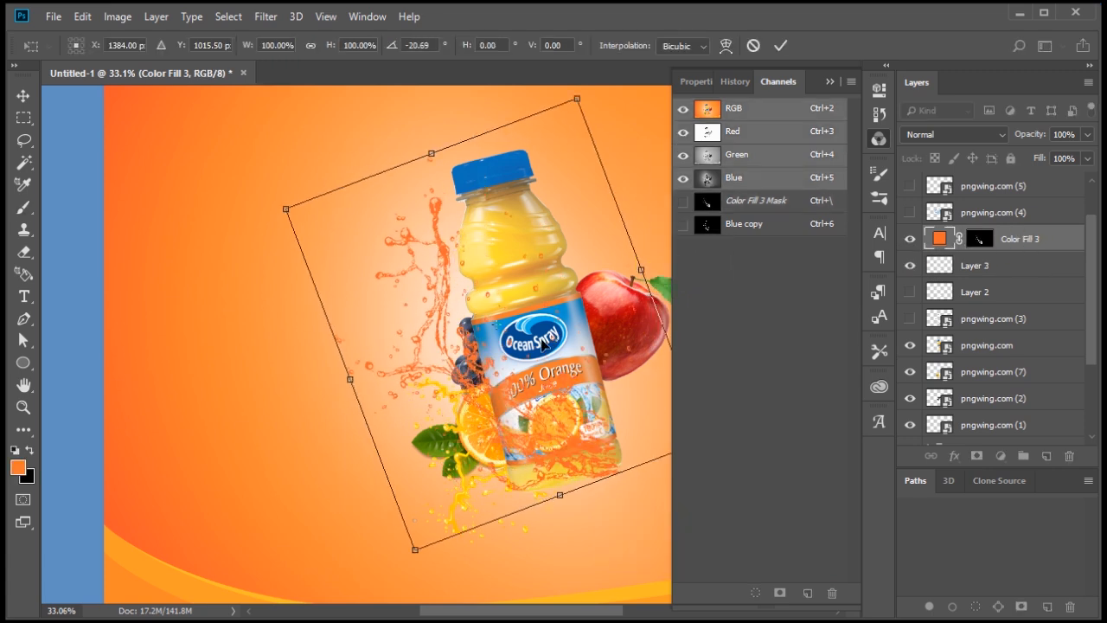
drag(539, 339, 530, 336)
key(Return)
key(b)
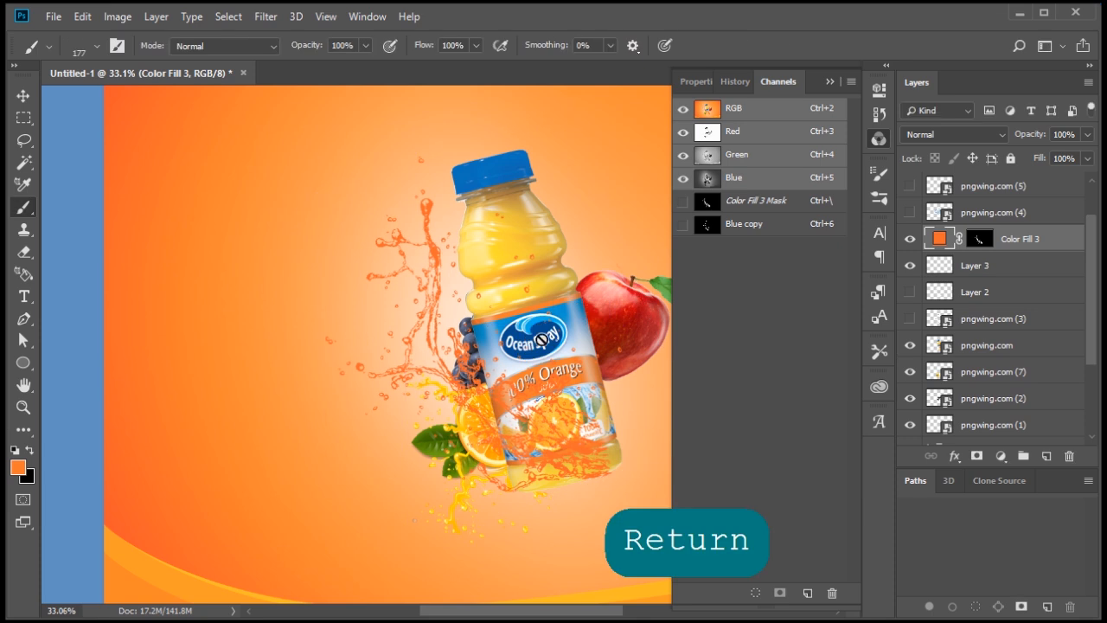
Delete the Blue copy channel
drag(780, 223, 832, 593)
key(space)
drag(452, 346, 405, 349)
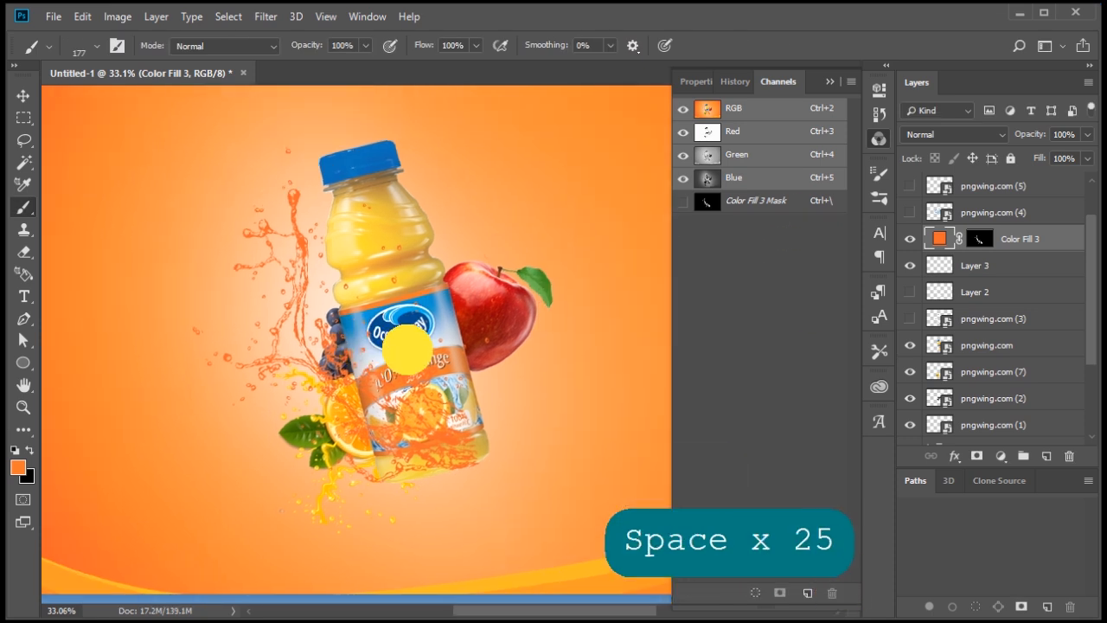
Recolor the Color Fill 3 splash bright yellow, #fff000
double_click(940, 232)
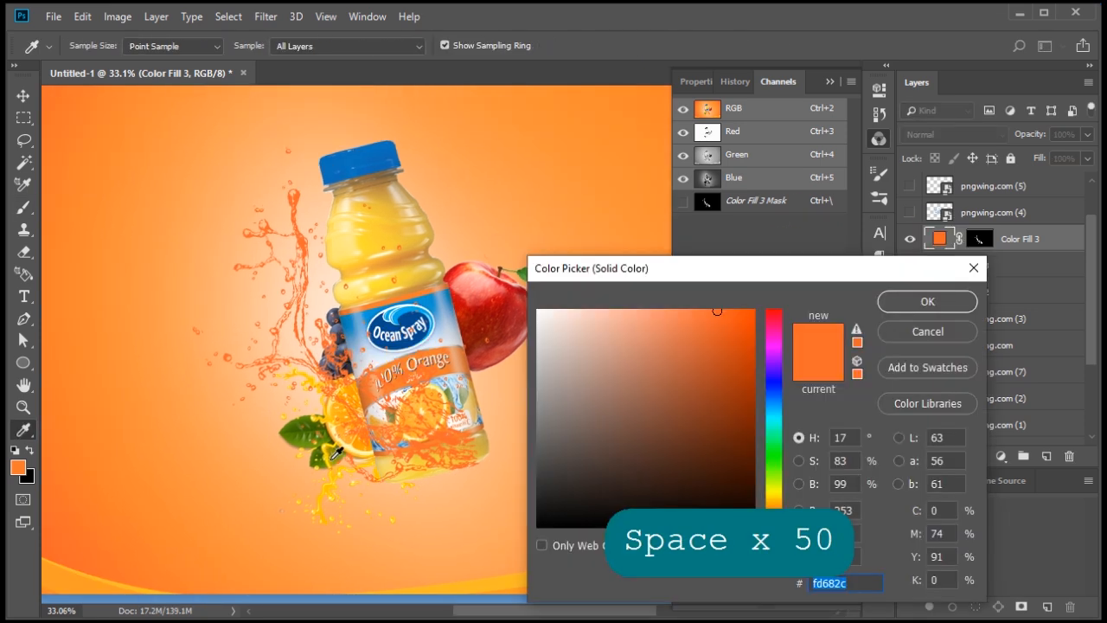
click(335, 452)
click(327, 416)
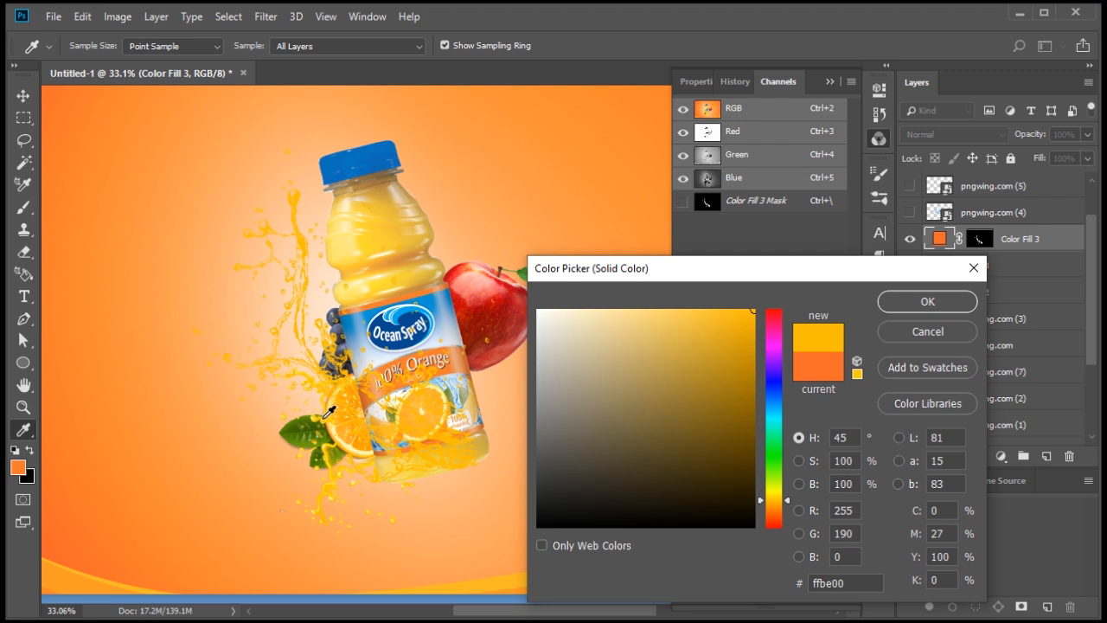
drag(777, 500, 776, 490)
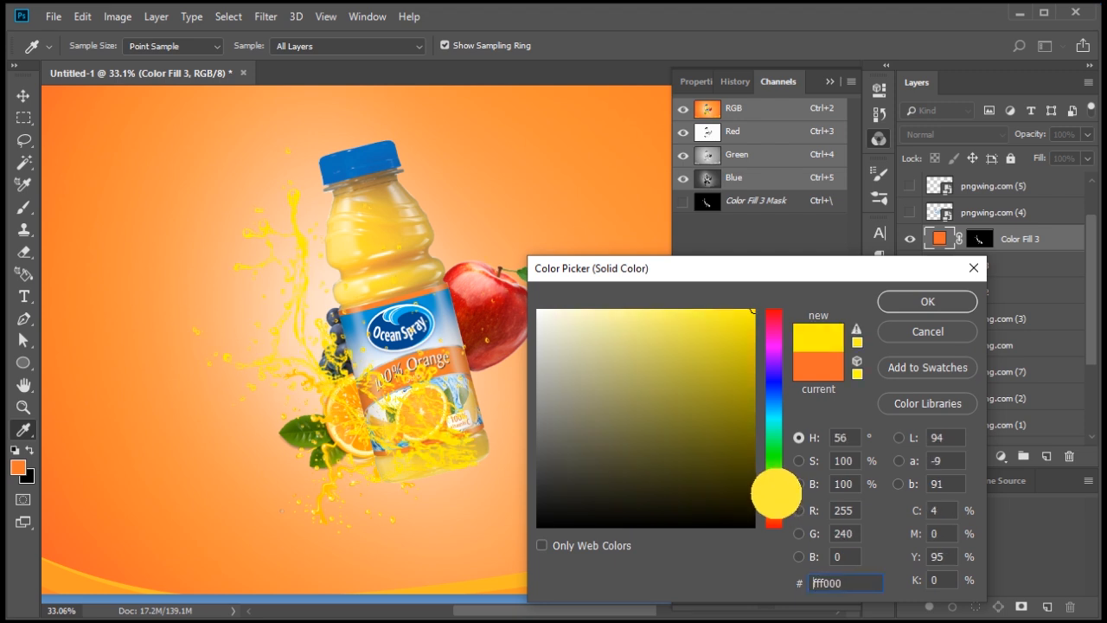
click(924, 302)
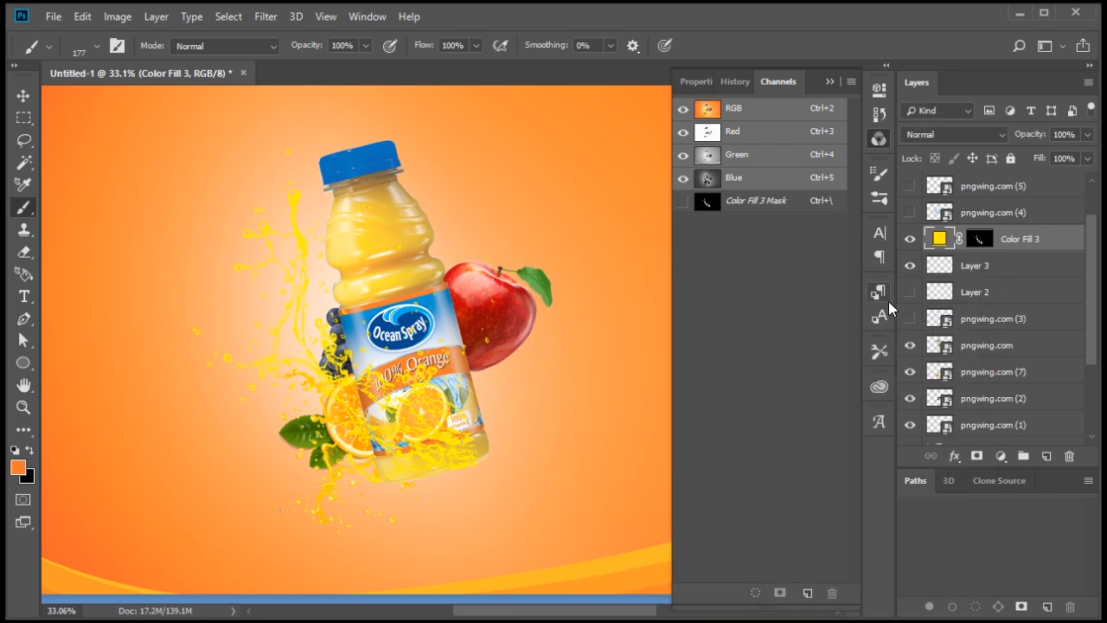
Show only the pngwing.com (4) splash and make an inverted duplicate of its Red channel
key(ctrl+d)
click(942, 211)
click(910, 212)
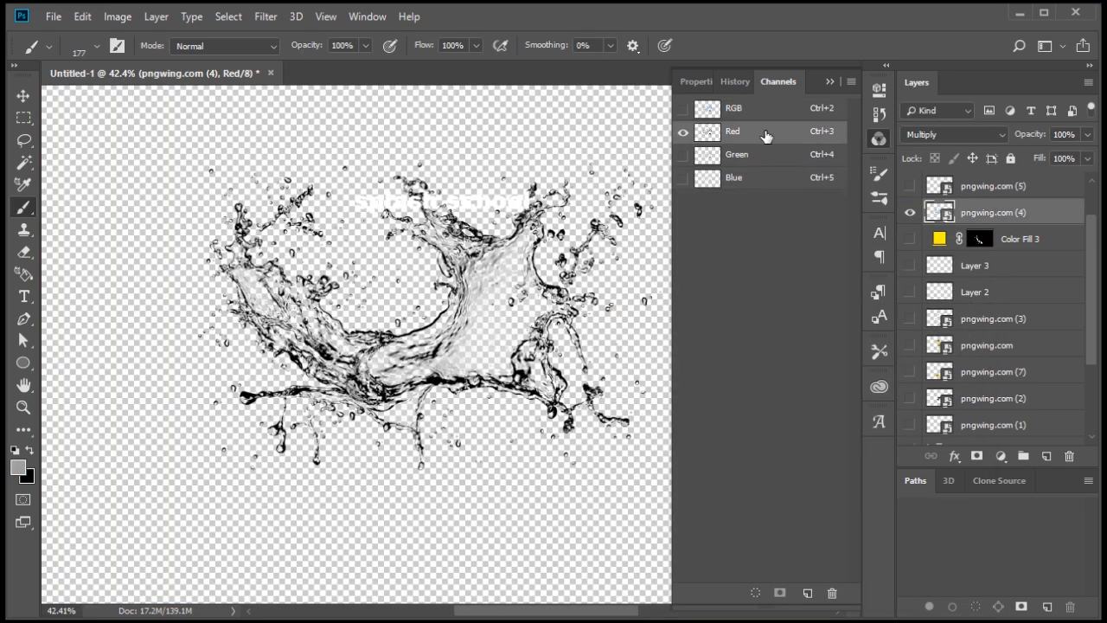
drag(765, 136, 807, 593)
key(ctrl+i)
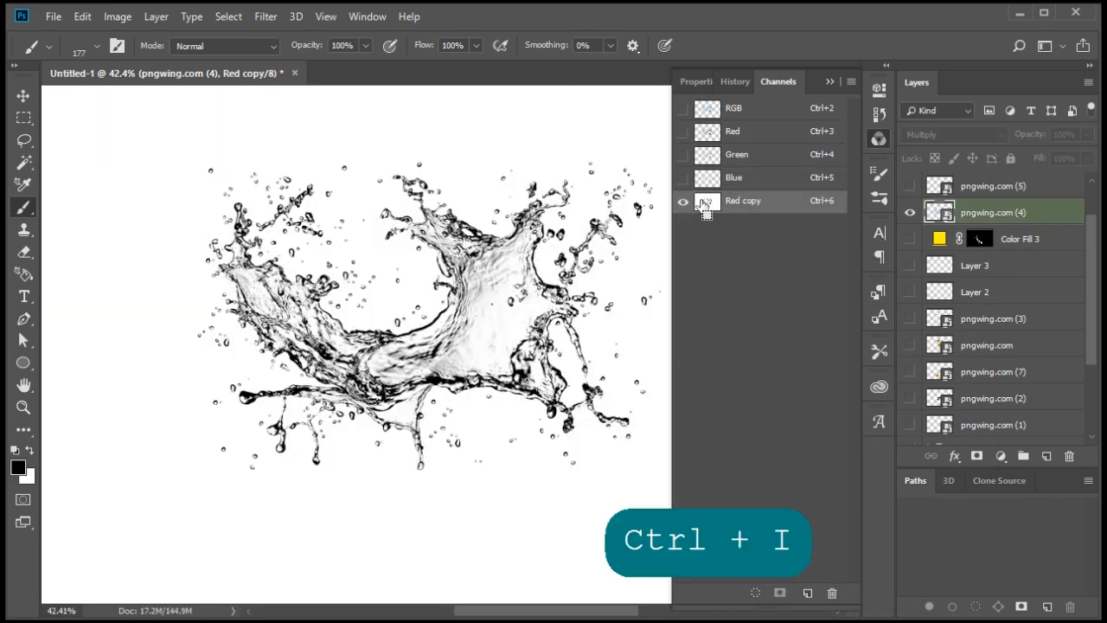
Brighten the splash in the Red copy channel with Levels and load the channel as a selection
key(ctrl+l)
drag(893, 404, 746, 407)
key(Return)
key(b)
ctrl+click(708, 201)
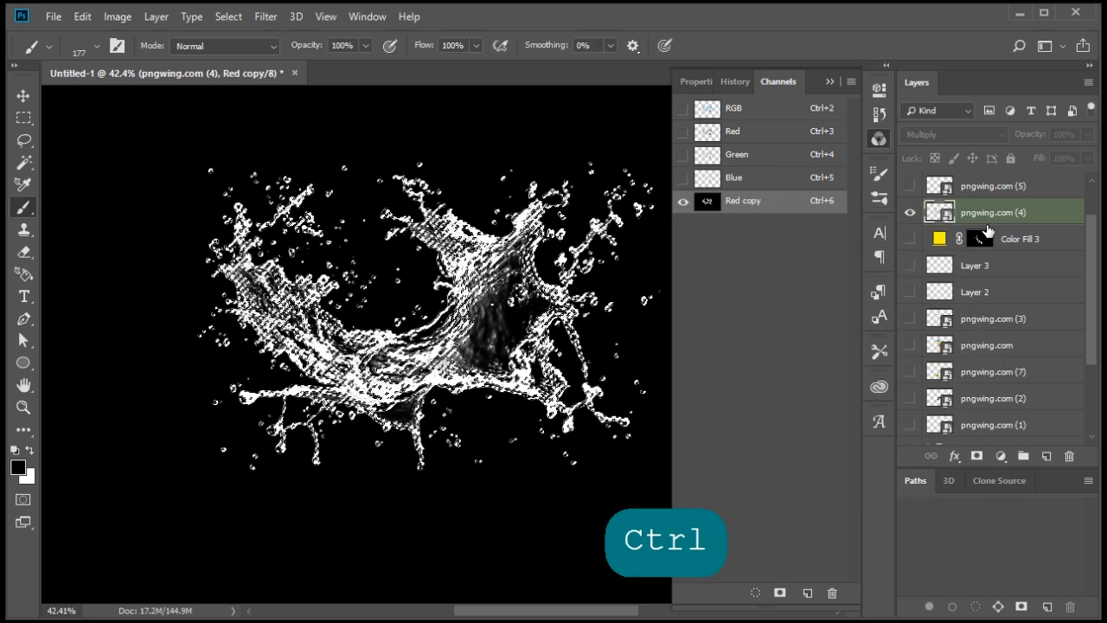
Duplicate the Color Fill 3 layer, replace the copy's mask with the splash selection, and show only that copy
drag(1033, 281, 1047, 456)
right_click(984, 240)
click(1020, 268)
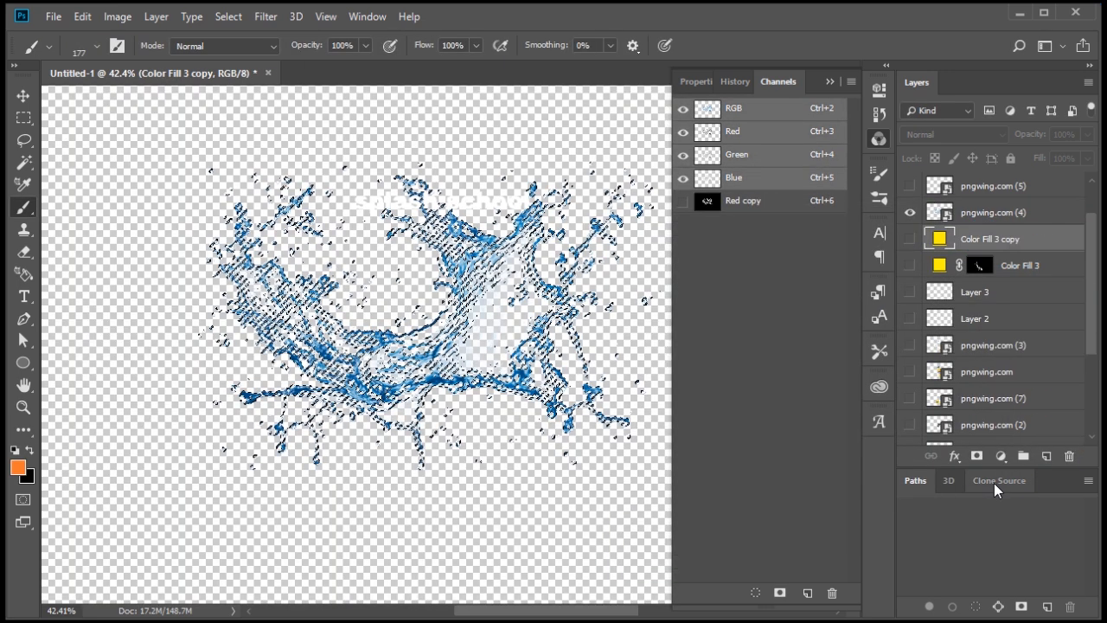
click(978, 456)
alt+click(909, 239)
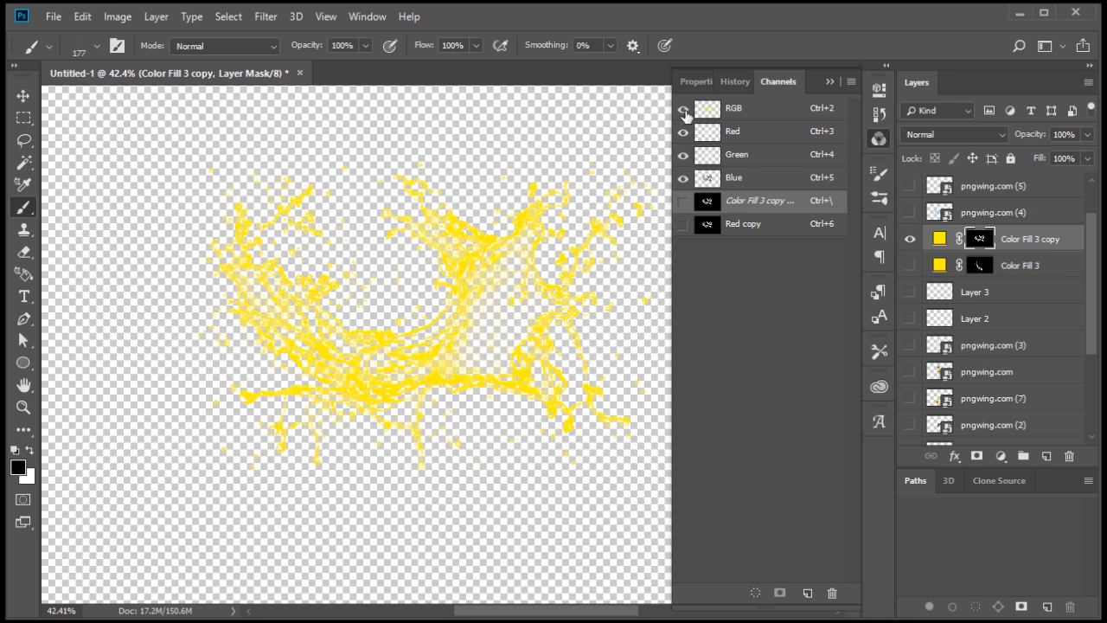
Make the composition's other layers visible again and hide the original pngwing.com (3) splash
click(740, 110)
scroll(540, 303, down, 4)
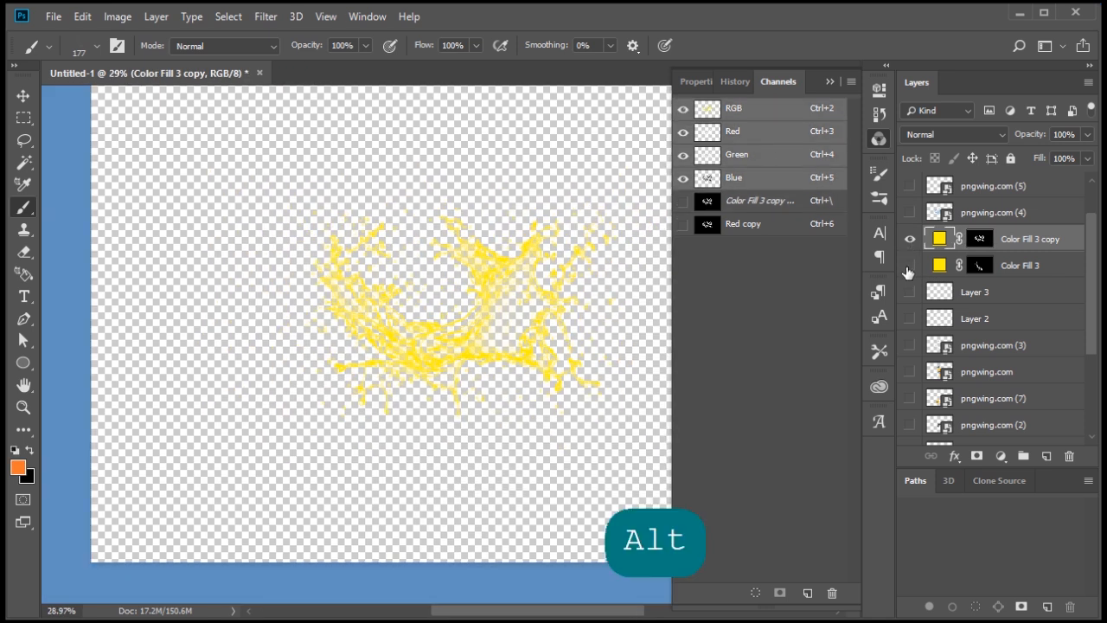
alt+click(908, 432)
click(909, 432)
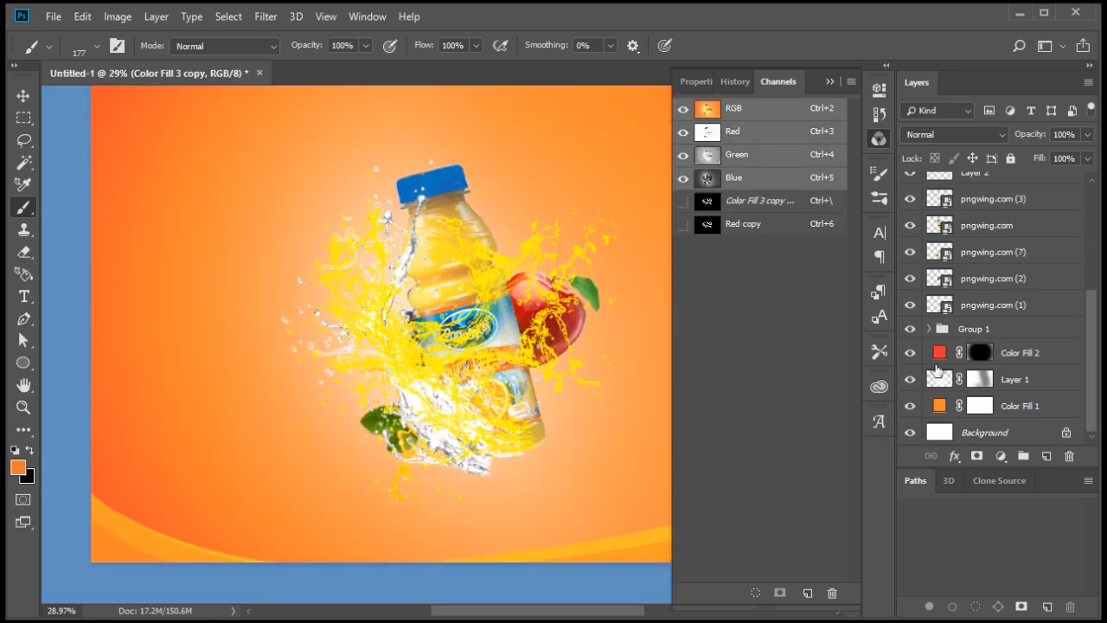
scroll(940, 345, up, 3)
click(911, 398)
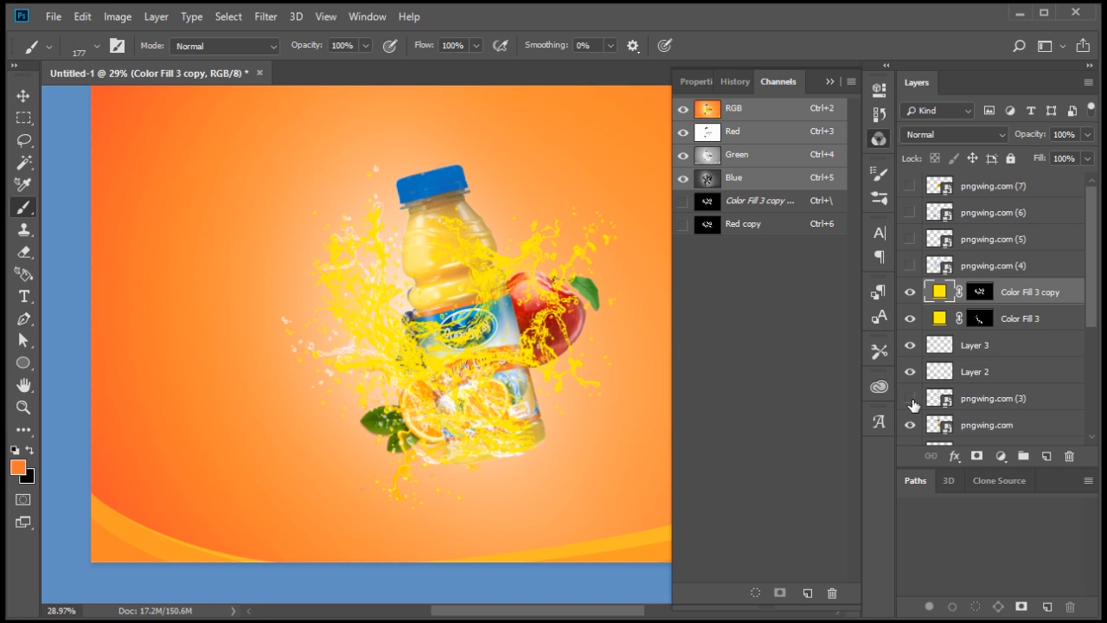
Recolor the Color Fill 3 copy splash with the background's deep orange, #fd682c
double_click(938, 292)
click(452, 136)
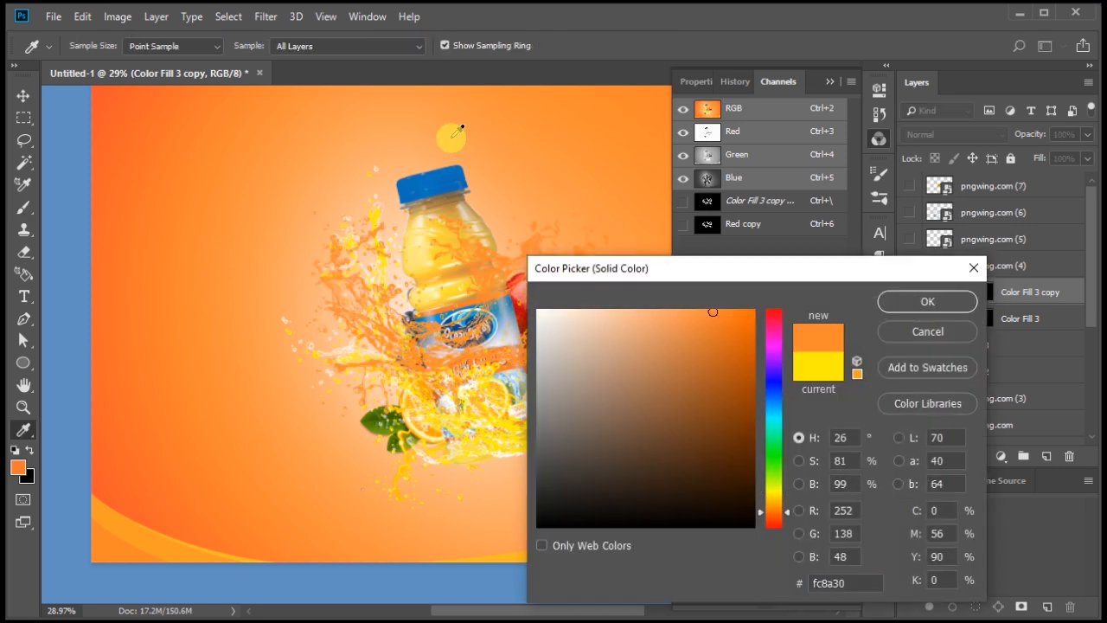
click(149, 111)
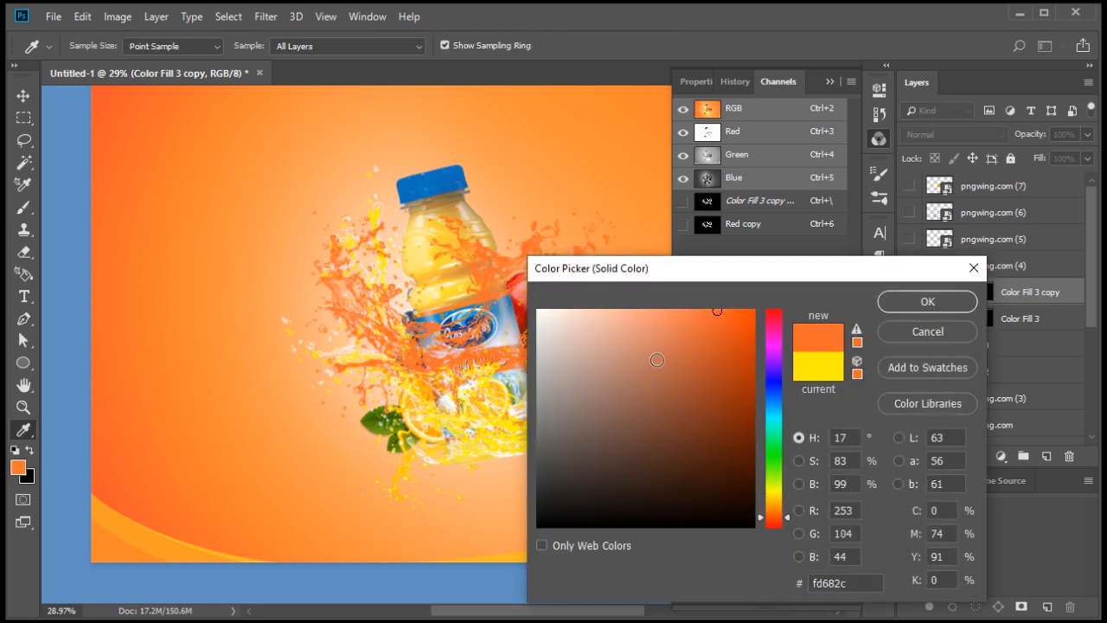
click(927, 301)
Shift the Color Fill 3 splash's hue to a yellow-orange
double_click(939, 318)
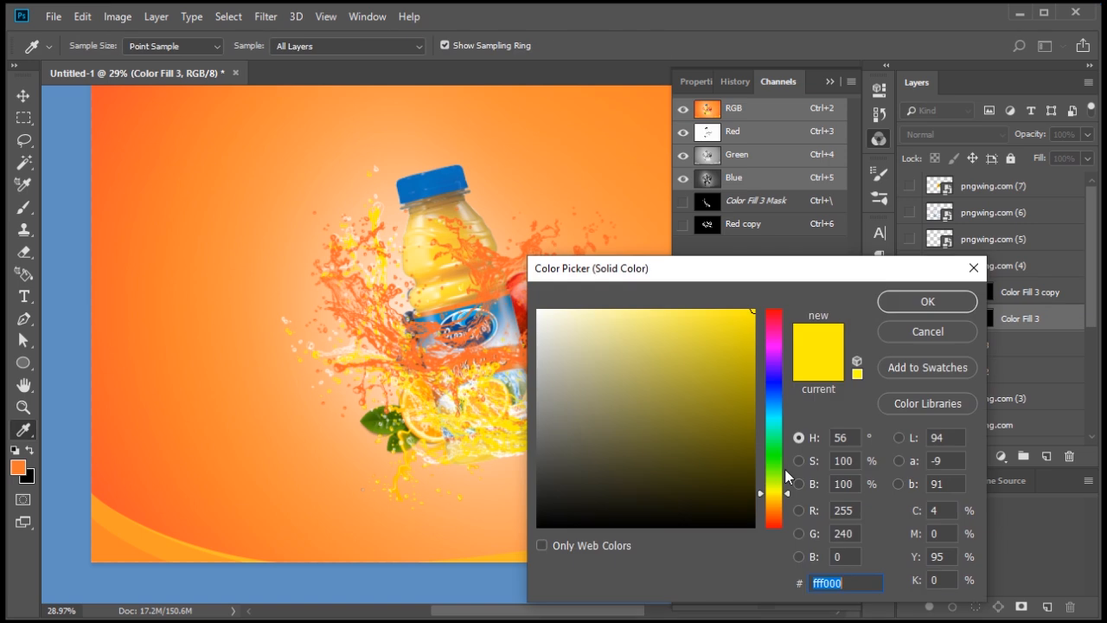
click(774, 501)
click(927, 301)
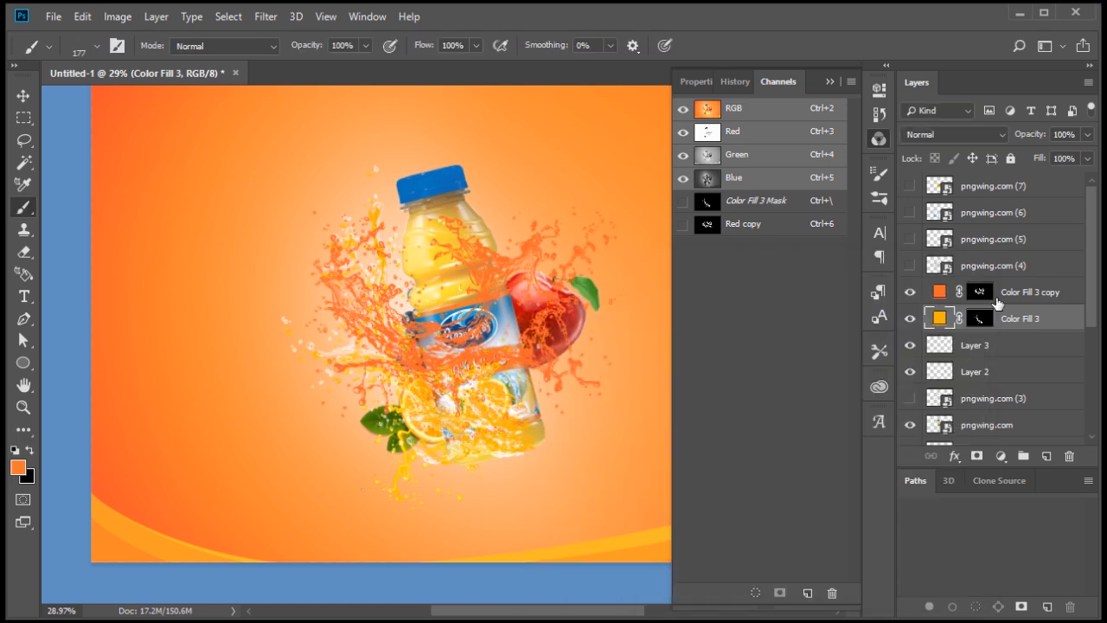
Transform the Color Fill 3 copy splash so it extends past the bottle's right side over the apple
click(1029, 291)
key(ctrl+t)
drag(523, 334, 398, 329)
key(space)
key(Return)
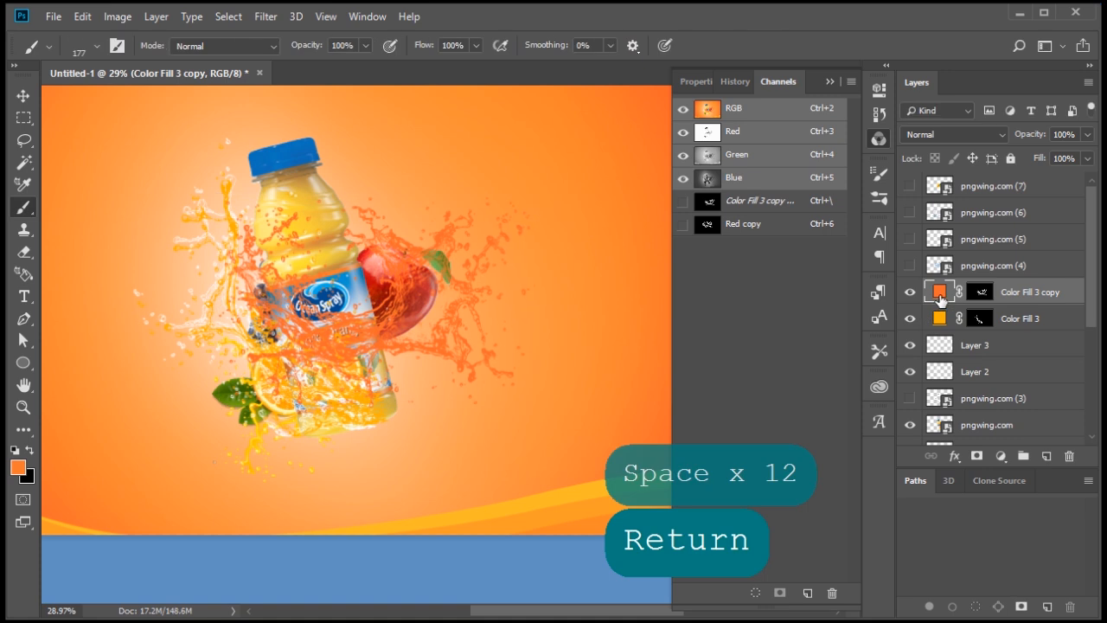
Recolor the Color Fill 3 copy splash a pale peach orange after trying several yellow and orange tones
double_click(940, 294)
mouse_move(667, 305)
mouse_down()
mouse_move(680, 333)
mouse_move(732, 296)
mouse_move(710, 308)
mouse_up()
click(775, 509)
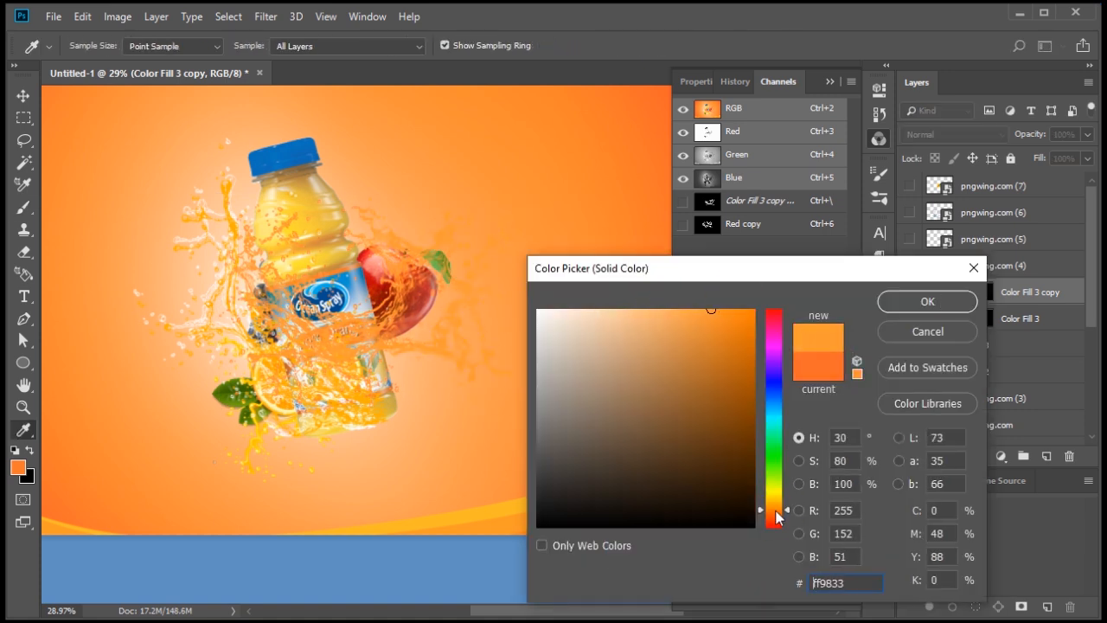
drag(780, 514, 780, 500)
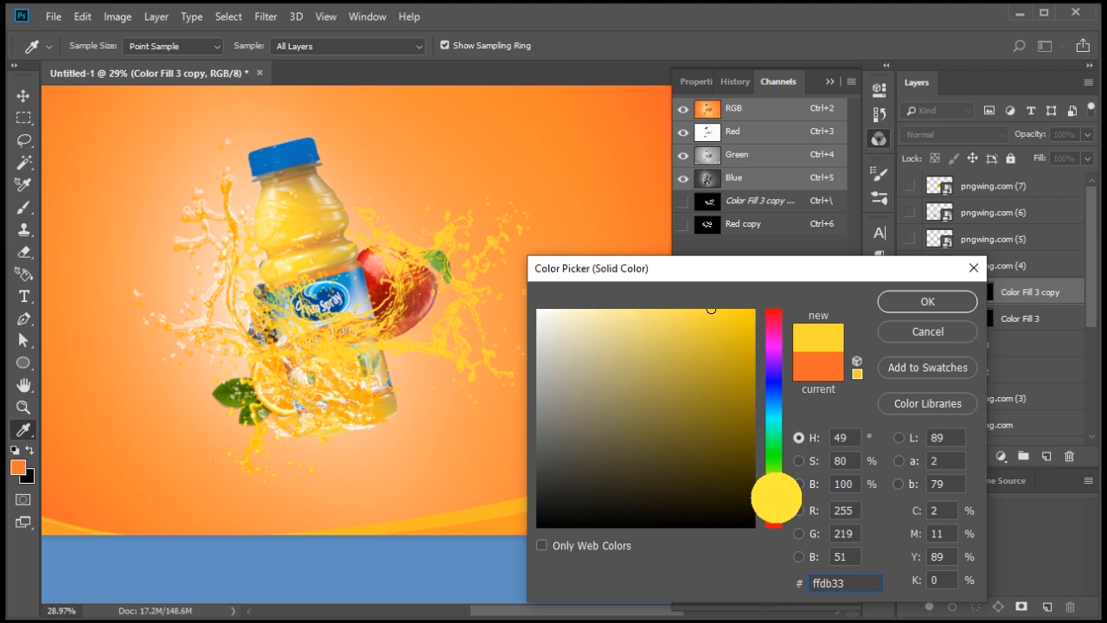
click(647, 303)
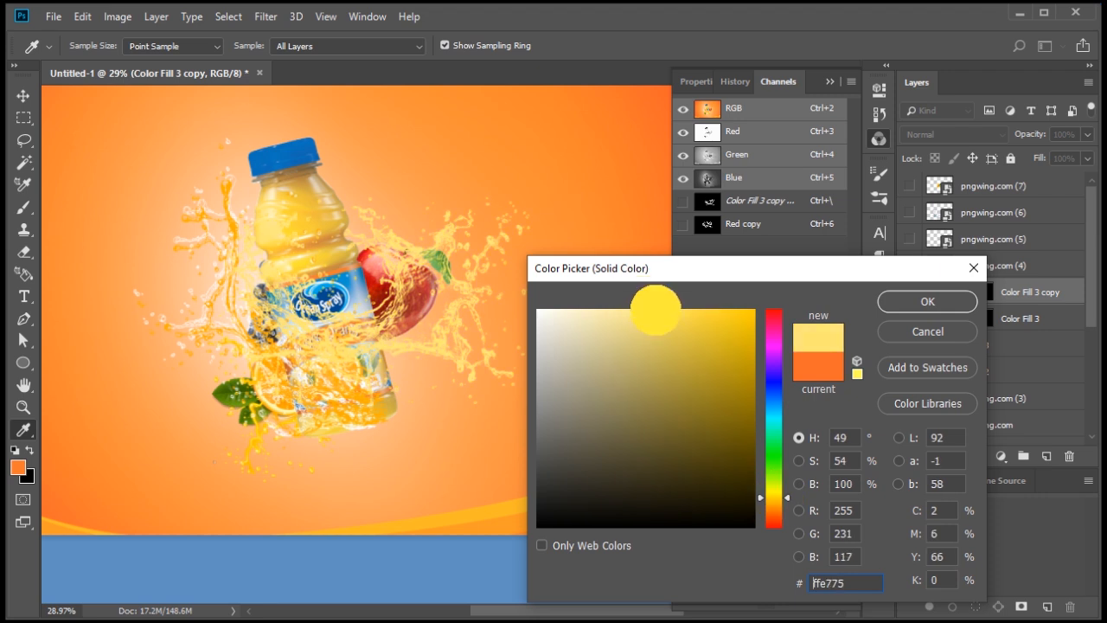
mouse_move(665, 318)
mouse_down()
mouse_move(608, 291)
mouse_move(610, 308)
mouse_up()
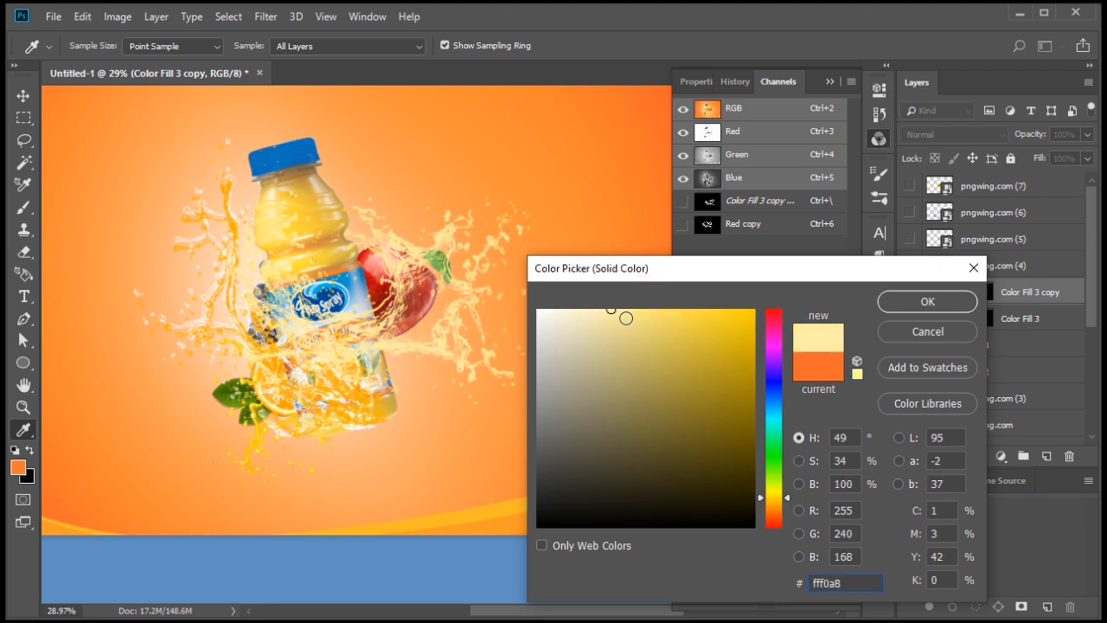
drag(781, 512, 779, 504)
click(887, 310)
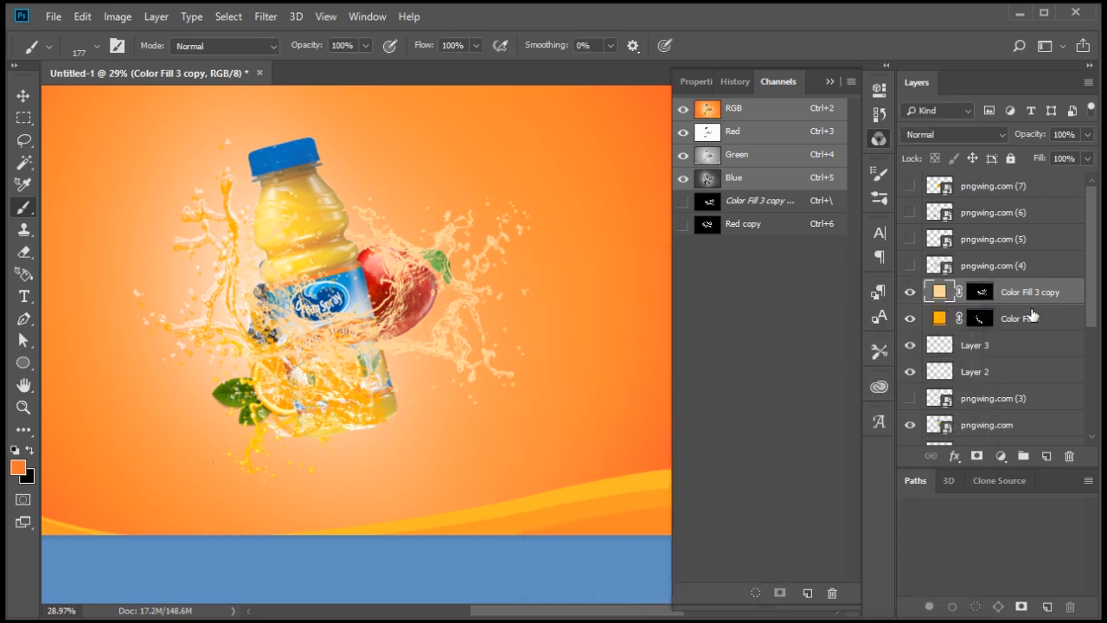
Stack both Color Fill splash layers directly beneath the bottle layer and hide Layer 2 and Layer 3
shift+click(1033, 317)
scroll(1033, 315, down, 1)
drag(1031, 243, 1023, 353)
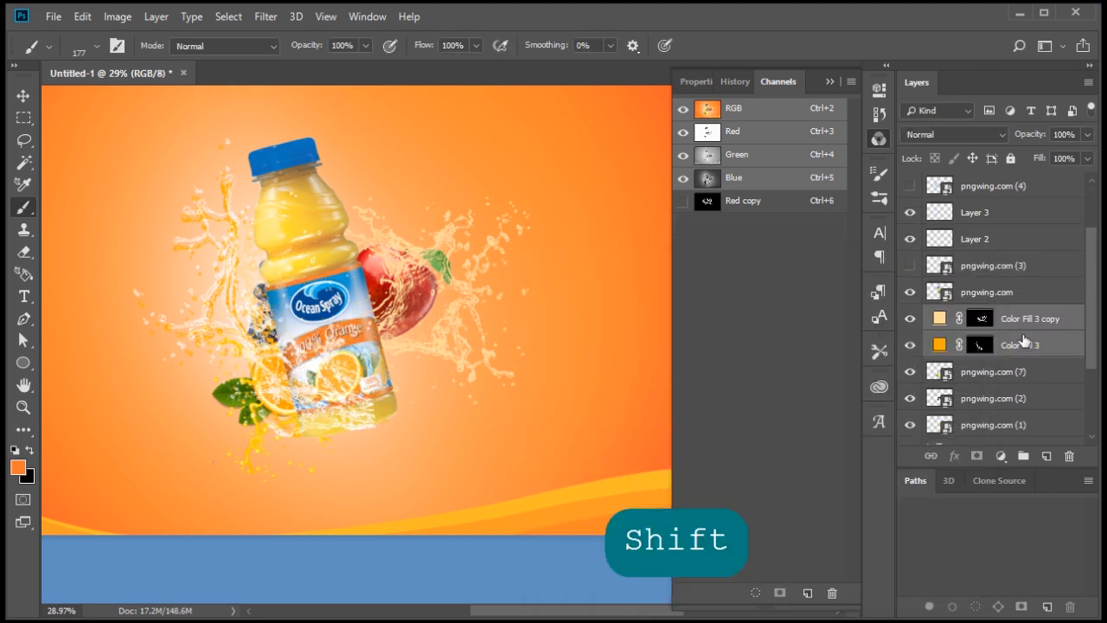
scroll(911, 262, up, 1)
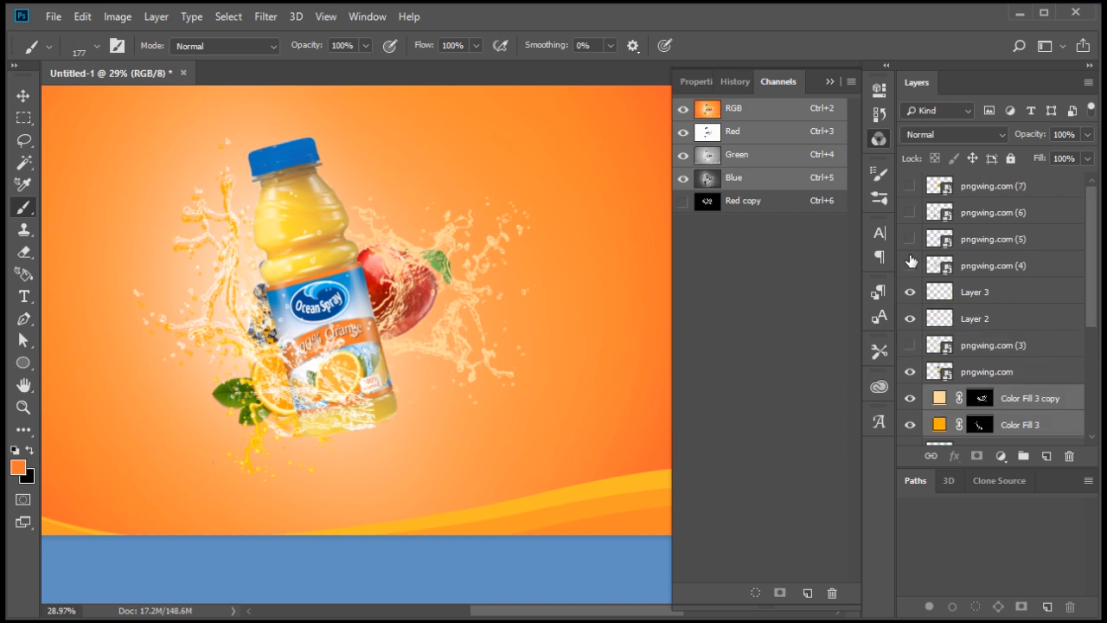
click(911, 319)
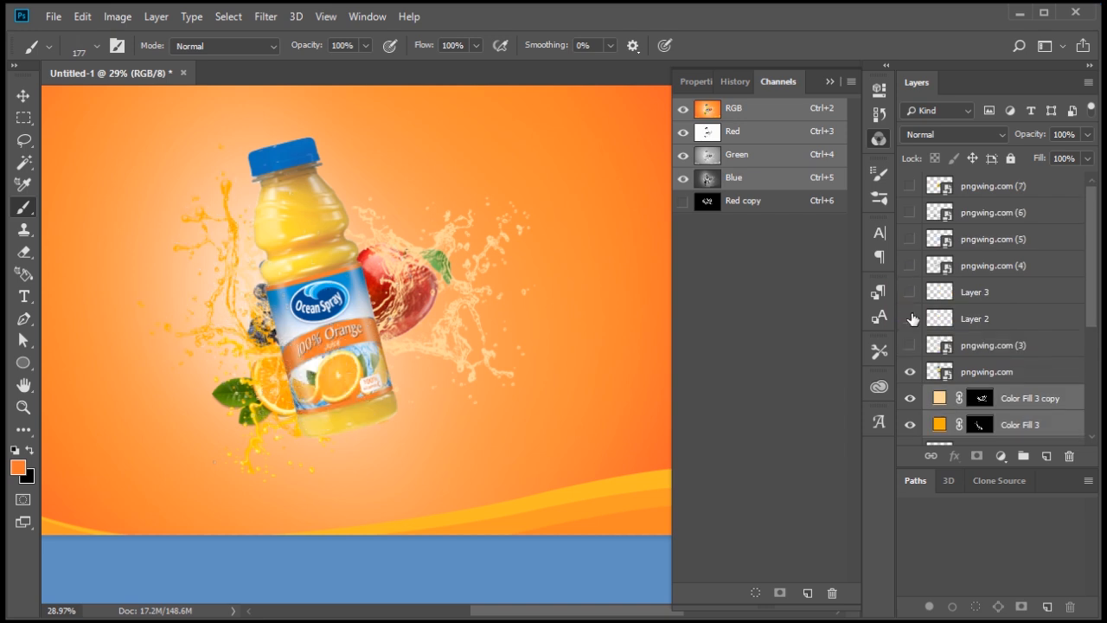
Recolor the Color Fill 3 copy splash a fully saturated orange after trying pink and yellow-orange tones
scroll(293, 294, down, 2)
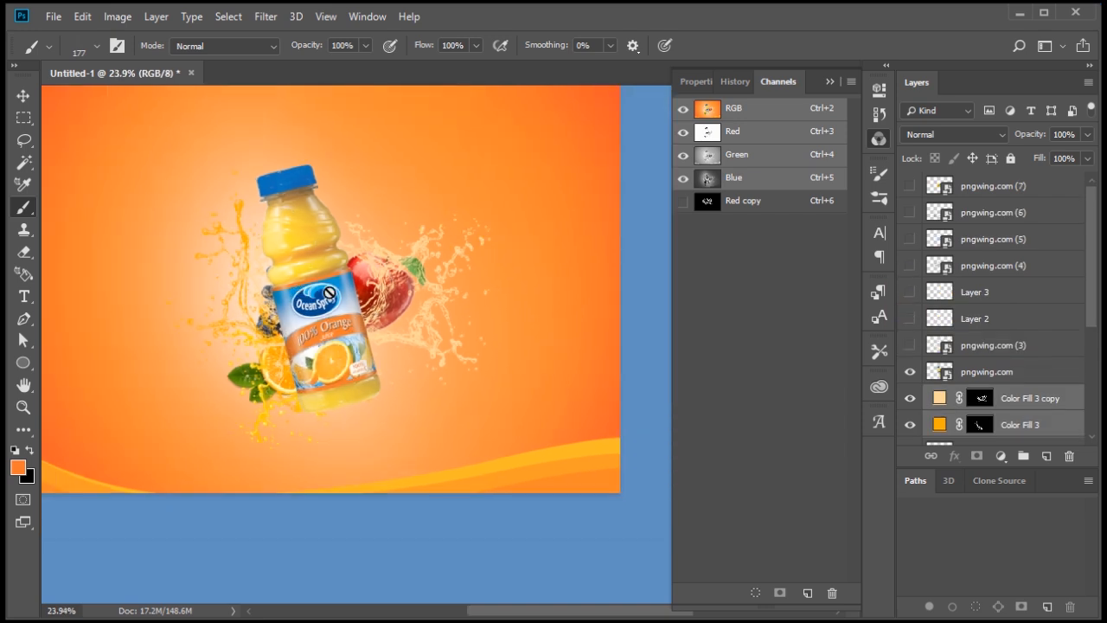
scroll(332, 290, up, 3)
double_click(940, 399)
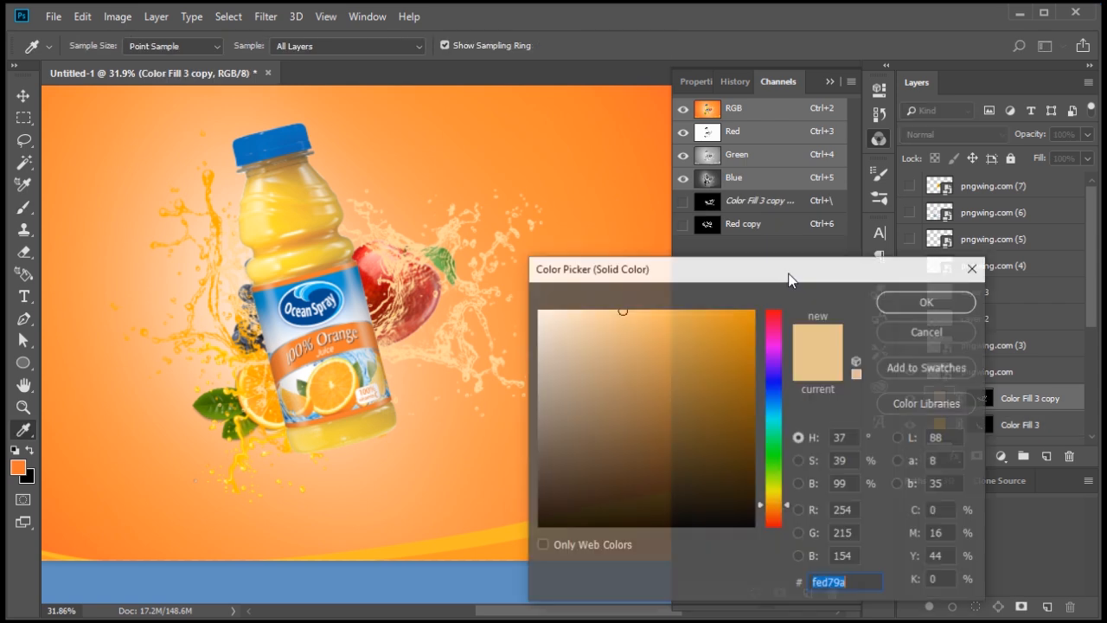
mouse_move(779, 503)
mouse_down()
mouse_move(772, 303)
mouse_move(774, 515)
mouse_up()
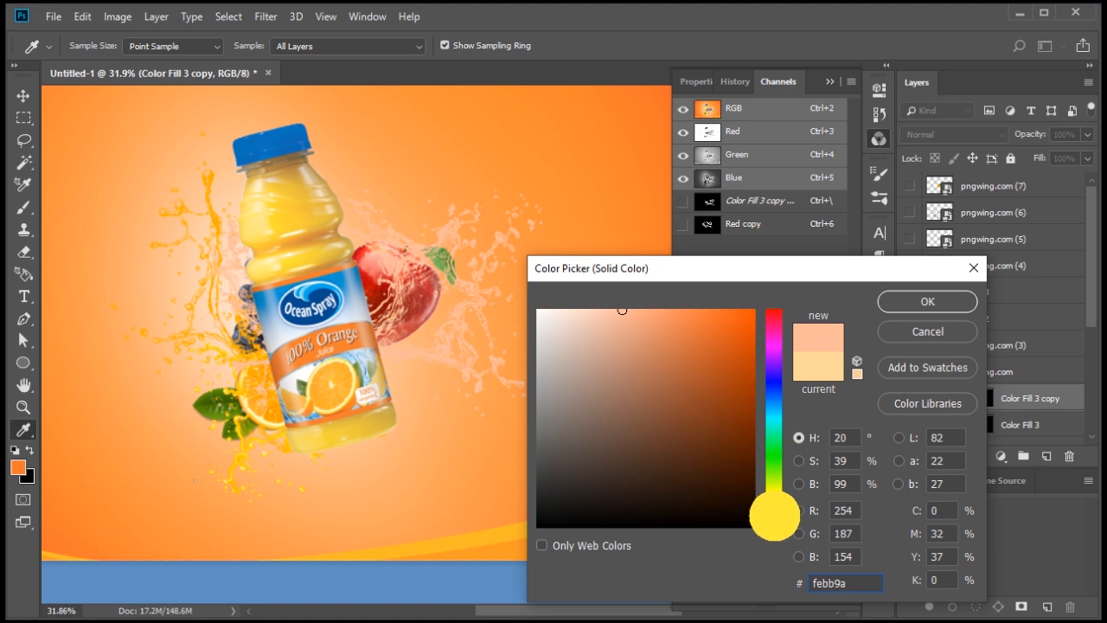
click(256, 402)
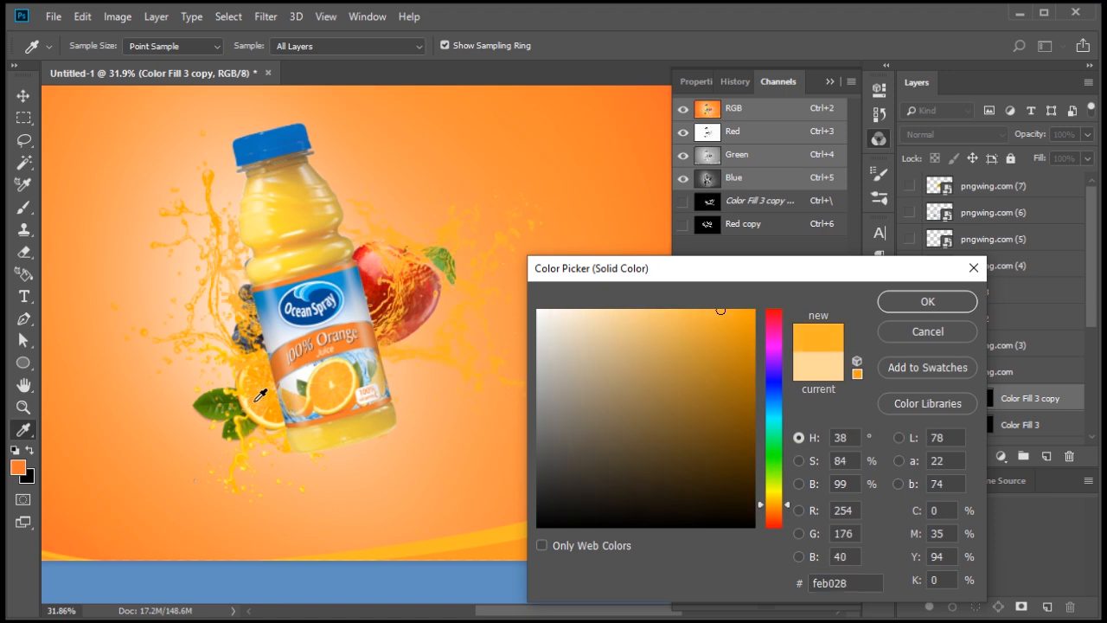
drag(748, 315, 821, 303)
click(775, 511)
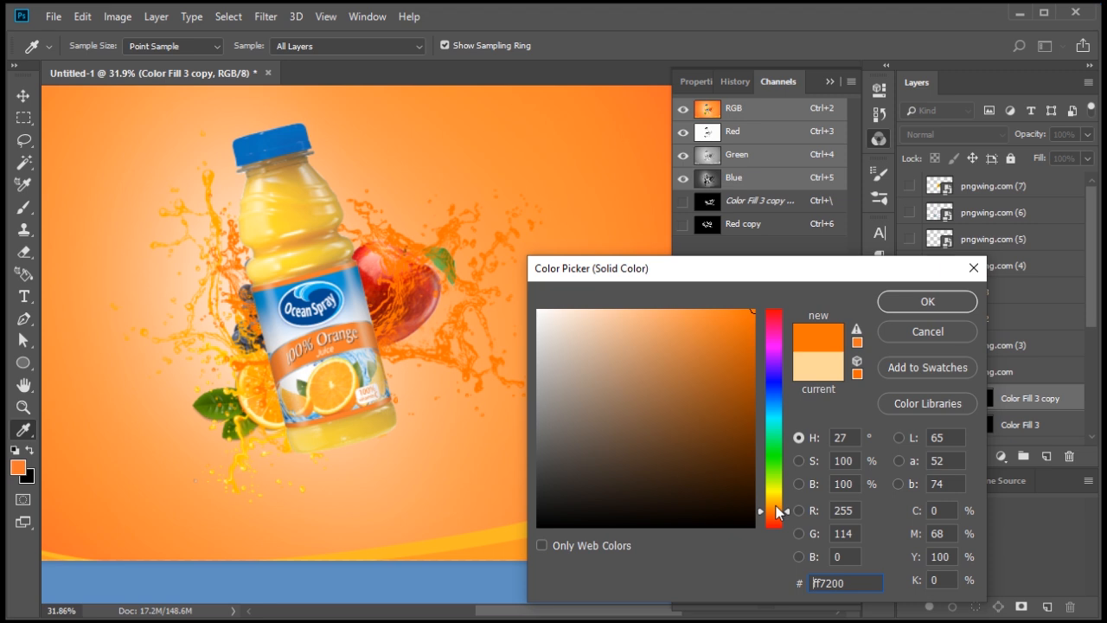
drag(776, 511, 776, 515)
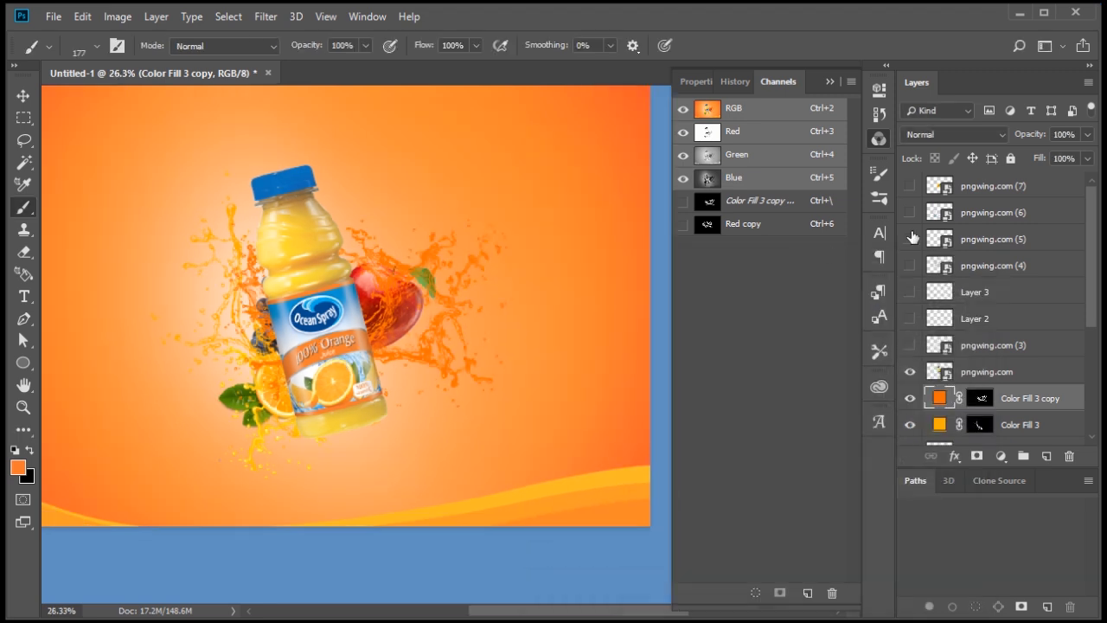
Delete Layer 2, Layer 3 and the hidden pngwing.com (3) layer
click(999, 315)
shift+click(999, 290)
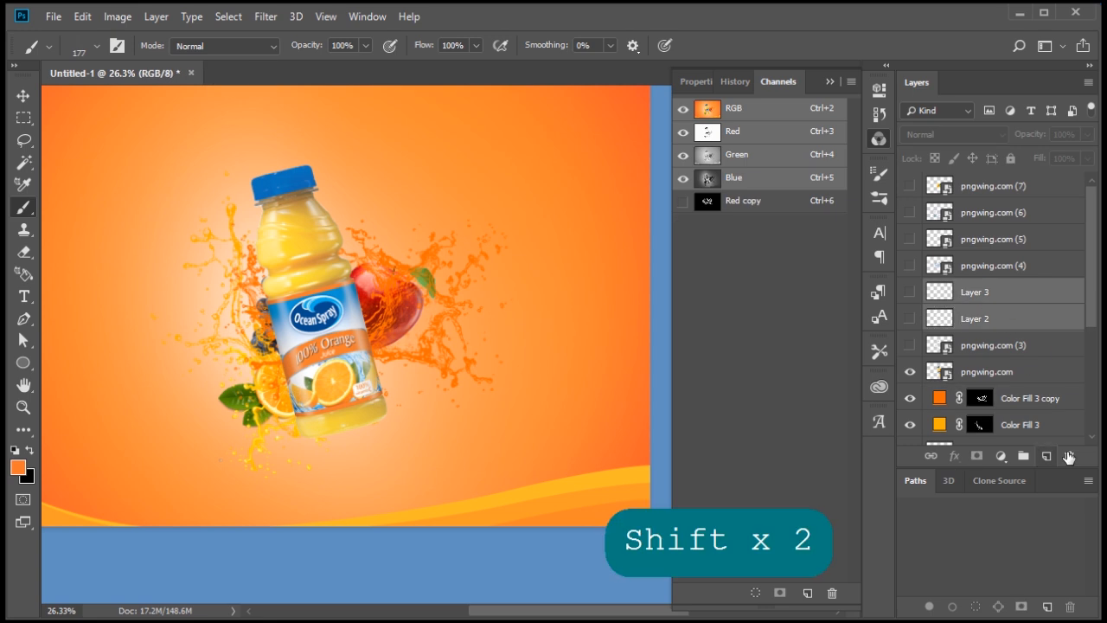
click(1068, 455)
click(911, 293)
click(911, 293)
click(1070, 456)
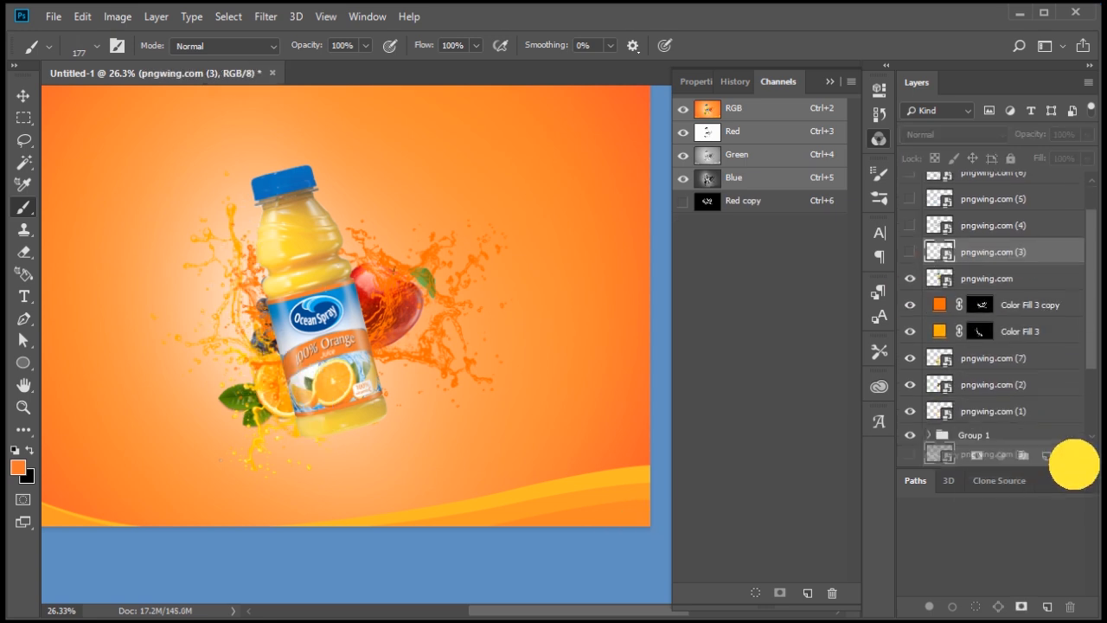
Delete the unused pngwing.com (4) and pngwing.com (5) layers
click(909, 264)
click(909, 265)
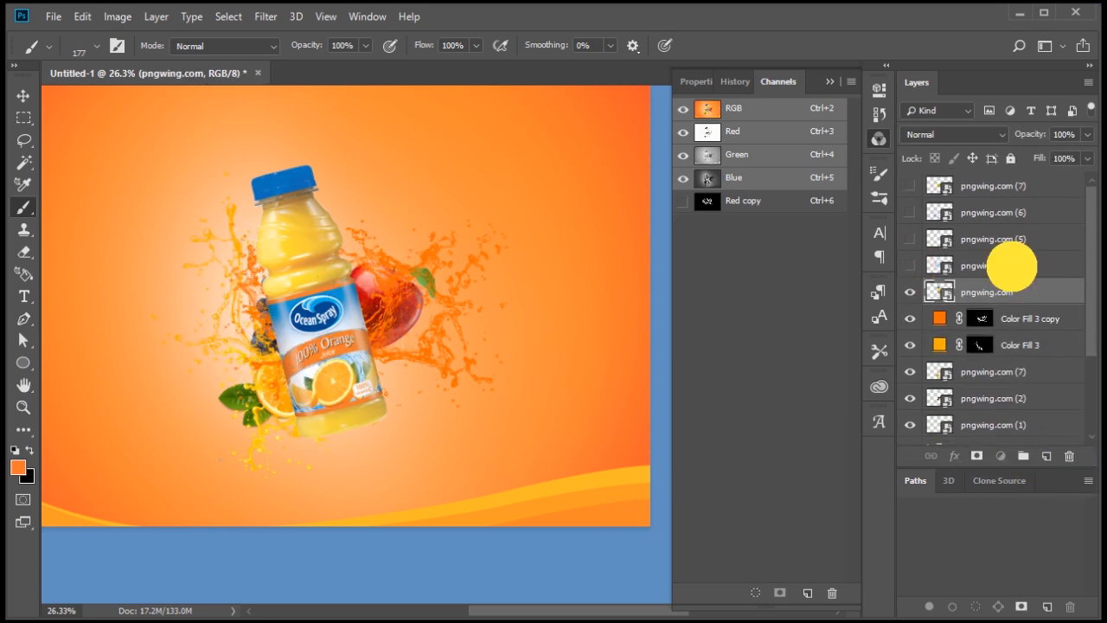
click(1009, 265)
click(1068, 455)
click(910, 224)
drag(1010, 226, 1069, 456)
Isolate the pngwing.com (6) water splash and create an inverted copy of its Red channel
click(913, 212)
click(954, 215)
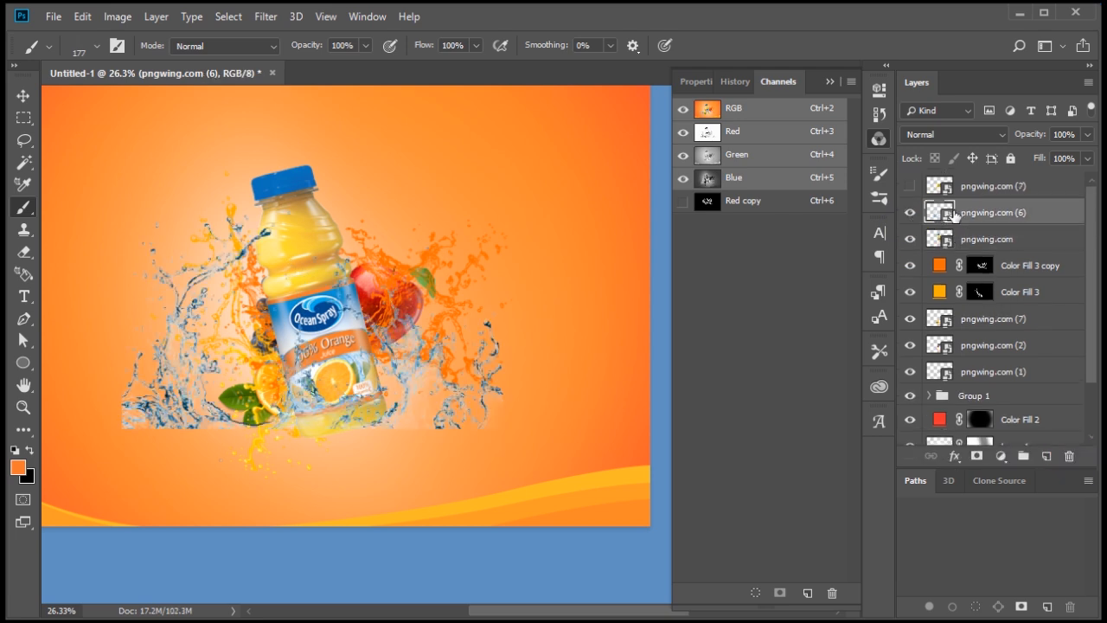
alt+click(912, 213)
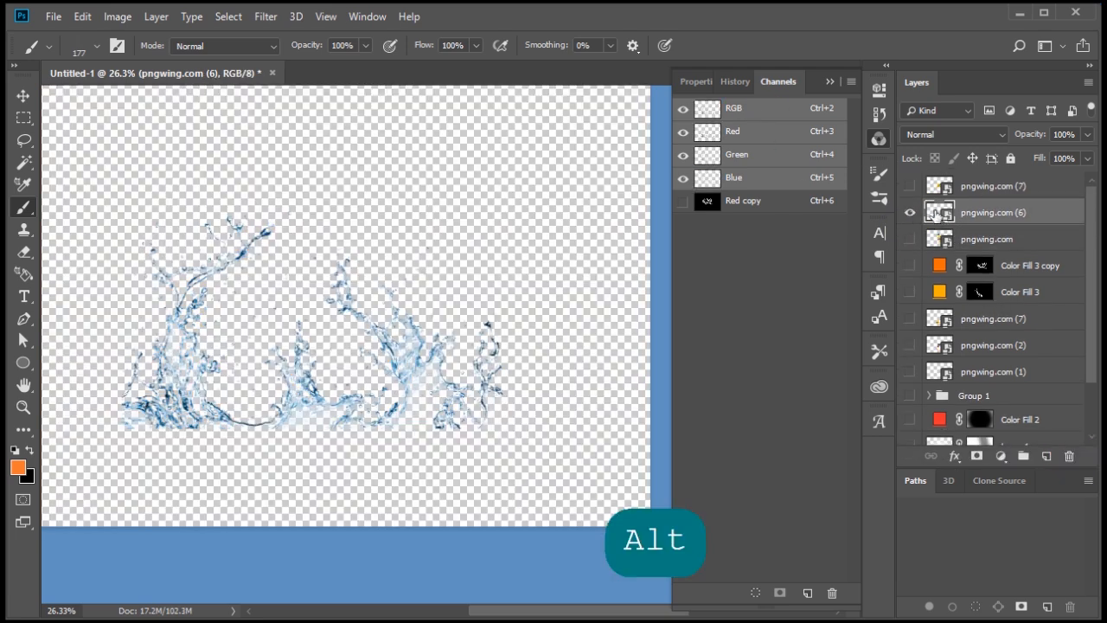
click(771, 174)
click(771, 153)
click(773, 135)
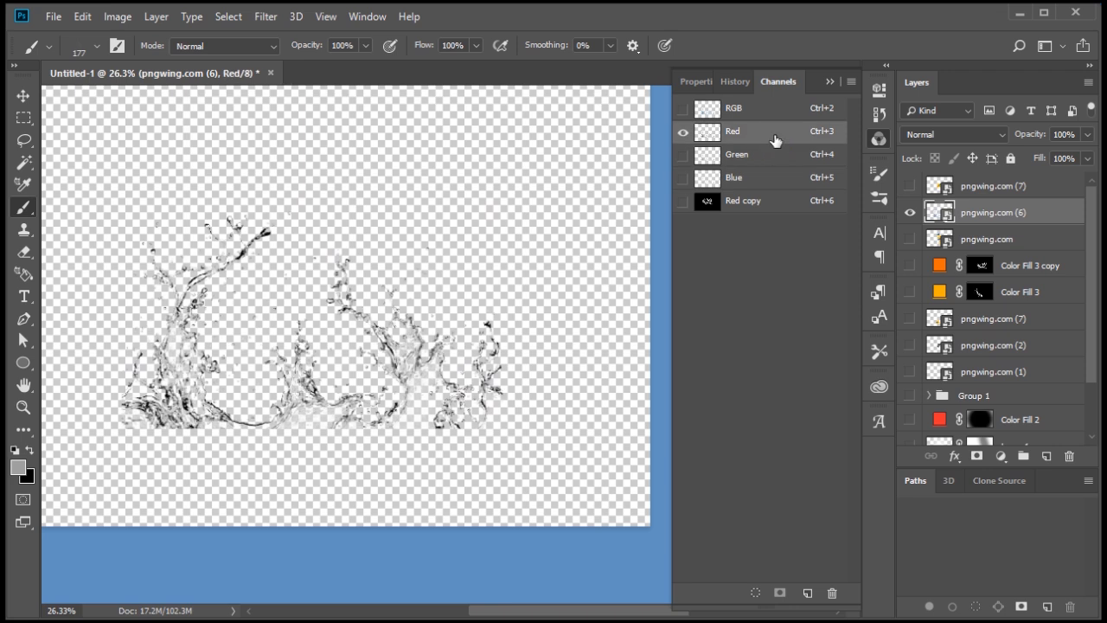
drag(772, 135, 806, 591)
key(ctrl+i)
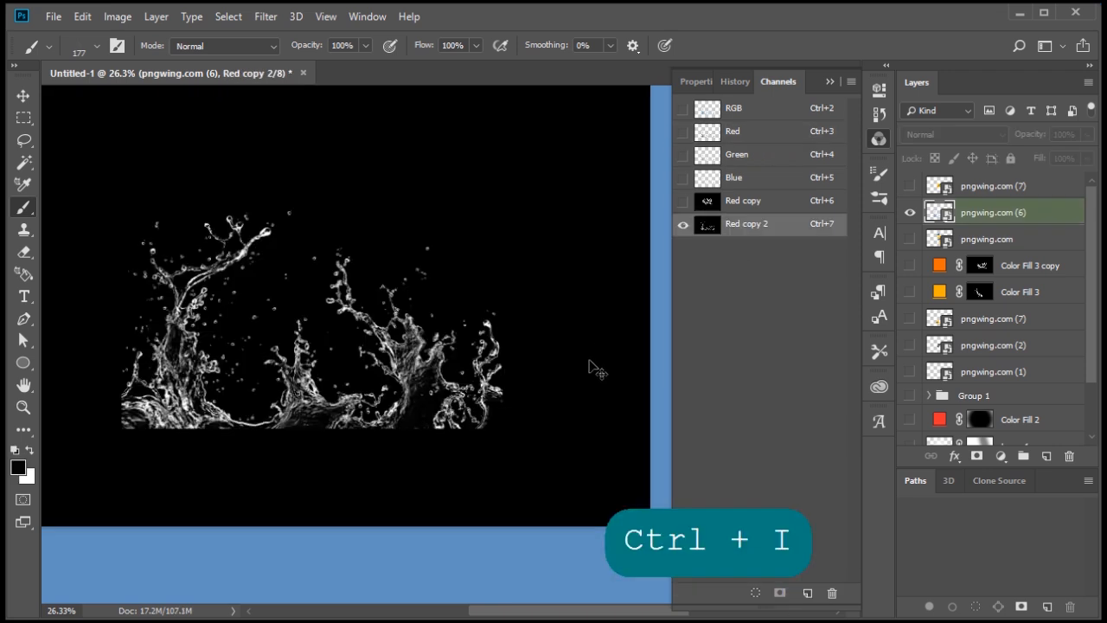
Brighten the Red copy 2 channel with a Levels white input of 80 and load the channel as a selection
key(ctrl+l)
drag(893, 414, 744, 415)
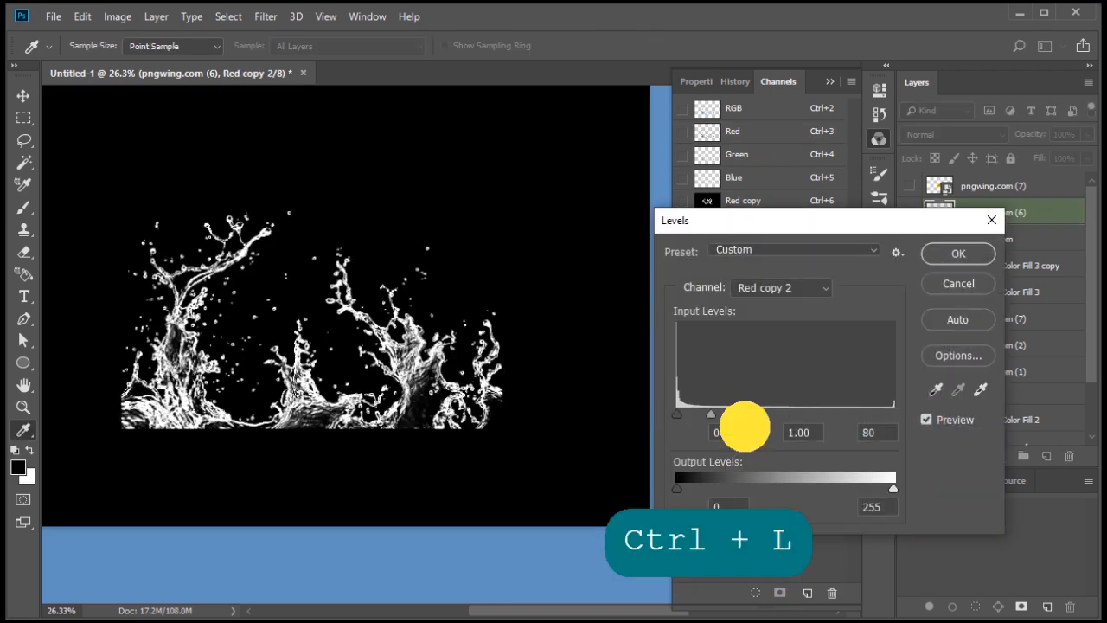
click(958, 253)
ctrl+click(709, 224)
Hide the pngwing.com (6) layer and turn the visibility of the splash, fruit and background layers back on
ctrl+click(906, 210)
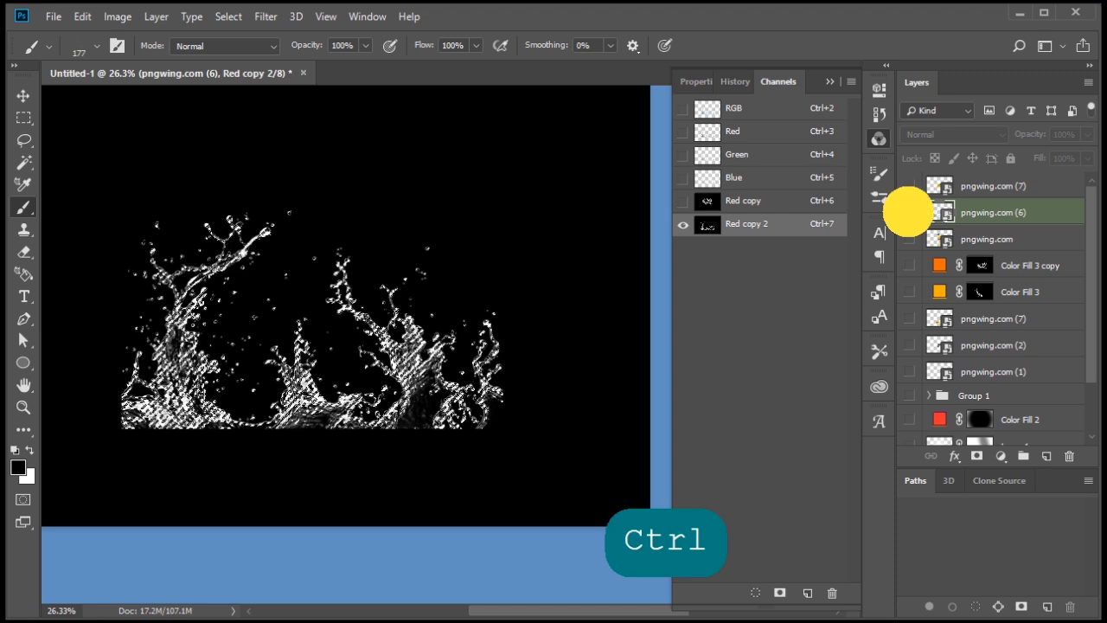
drag(907, 210, 910, 463)
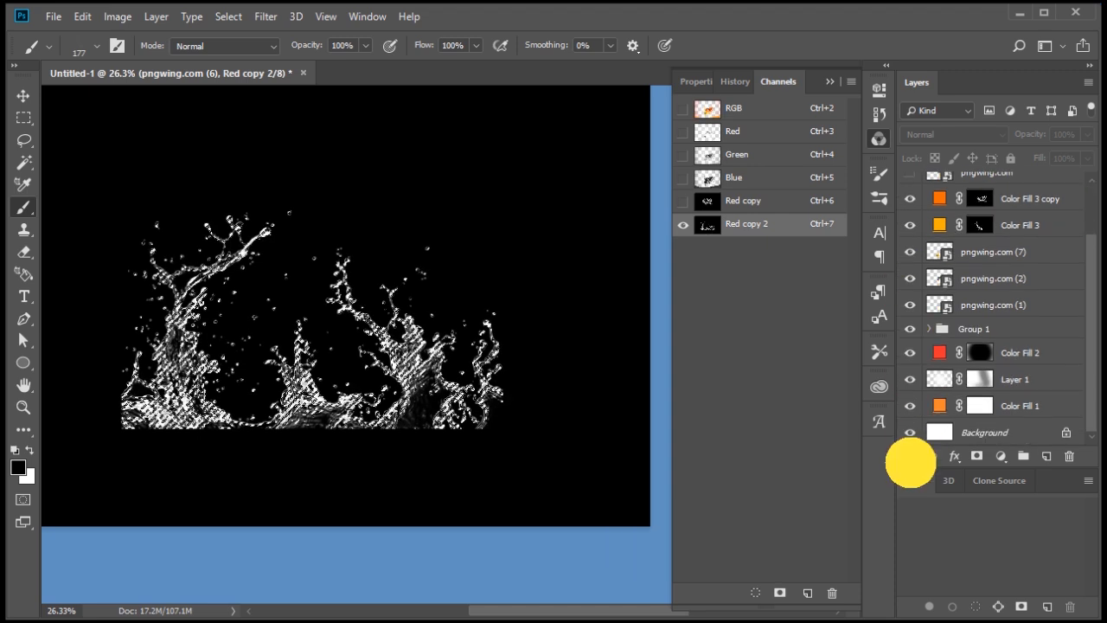
scroll(981, 296, up, 3)
Duplicate the Color Fill 3 copy layer and replace the duplicate's mask with one made from the water splash selection
drag(1031, 262, 1048, 457)
right_click(980, 265)
click(982, 289)
click(977, 456)
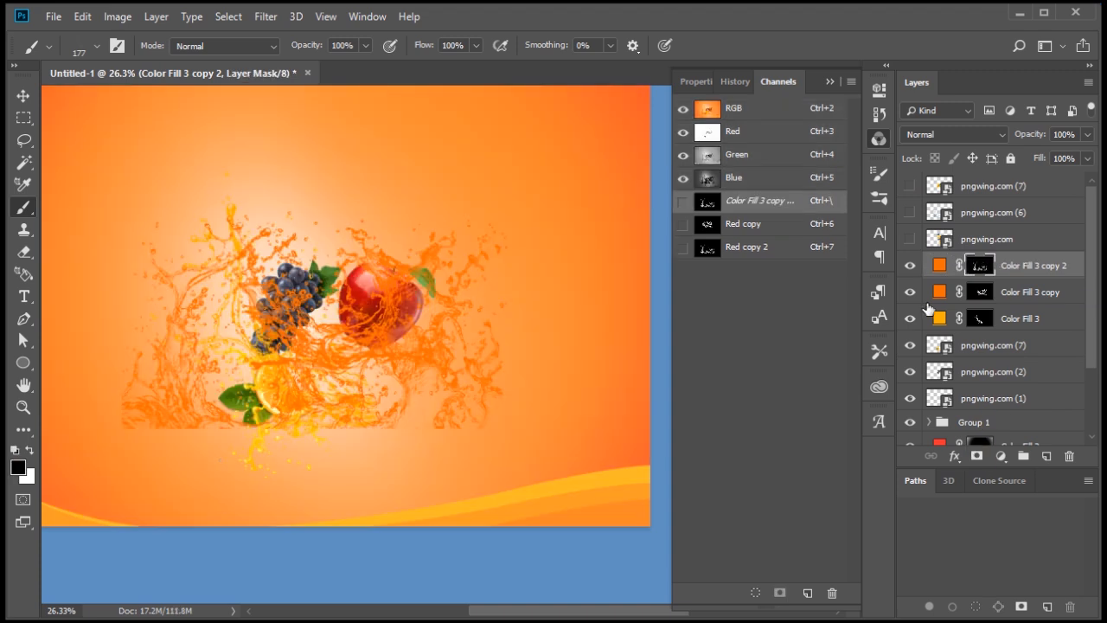
Show the bottle layer again above the splash layers
scroll(934, 320, down, 3)
click(930, 328)
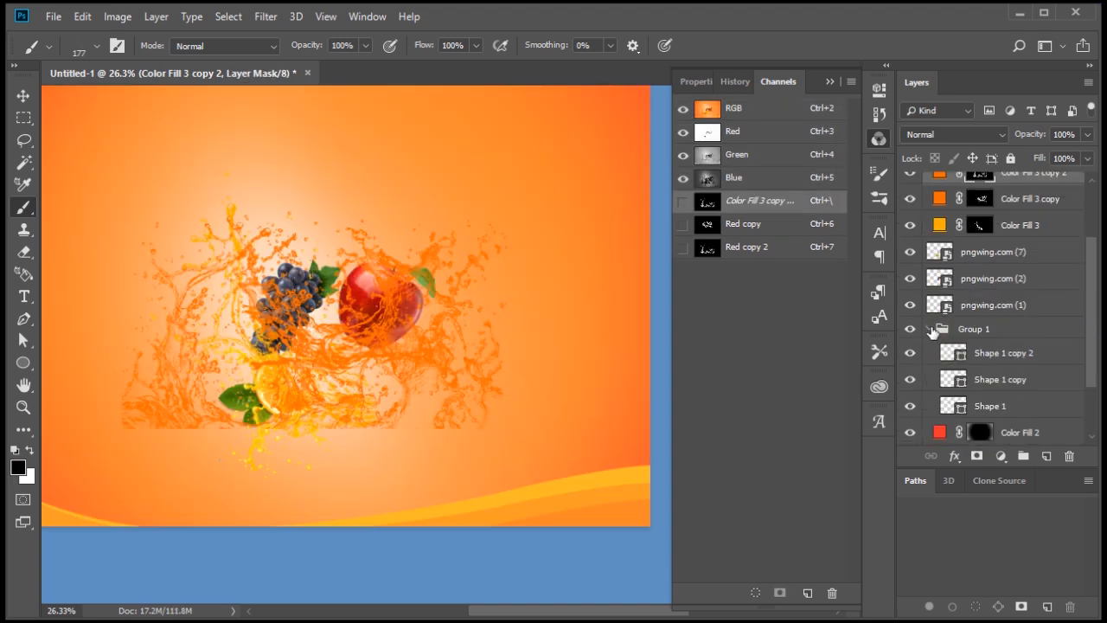
scroll(932, 315, down, 3)
scroll(931, 316, up, 5)
scroll(932, 316, down, 3)
click(929, 328)
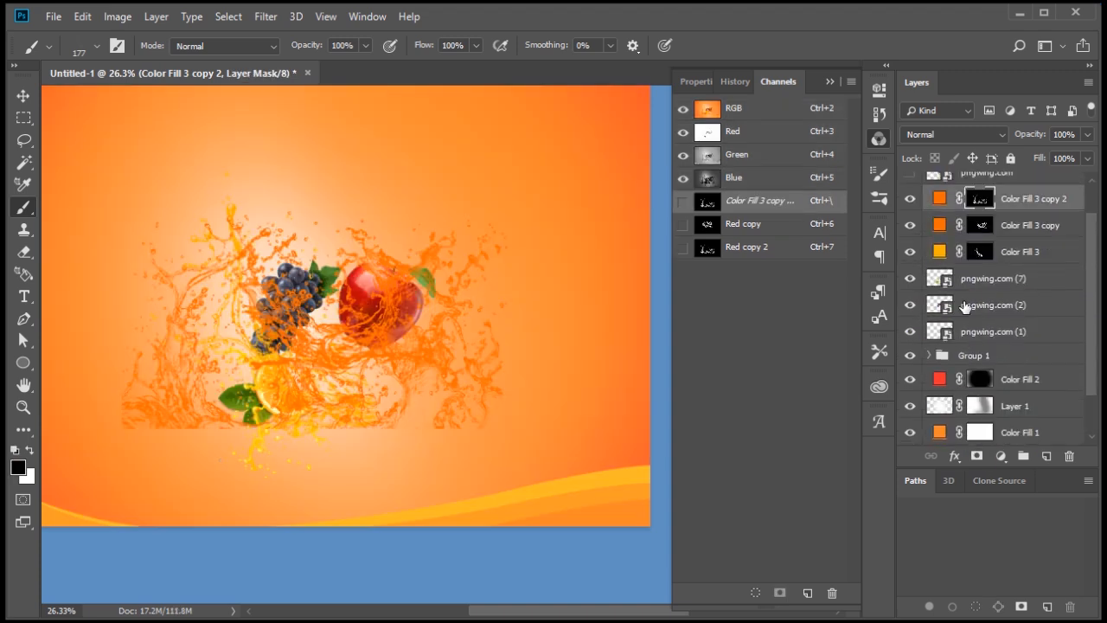
scroll(929, 328, up, 3)
click(911, 239)
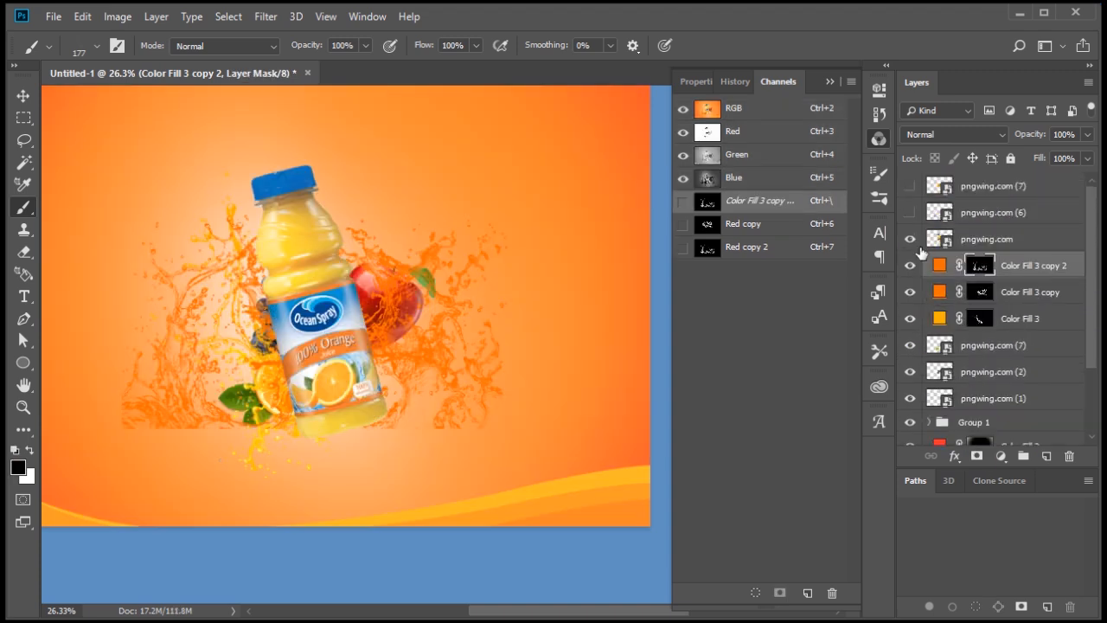
Move the Color Fill 3 copy 2 splash slightly downward and recolor it white (ffffff)
click(1018, 267)
key(ctrl+t)
mouse_move(441, 346)
mouse_down()
mouse_move(447, 395)
mouse_move(433, 354)
mouse_up()
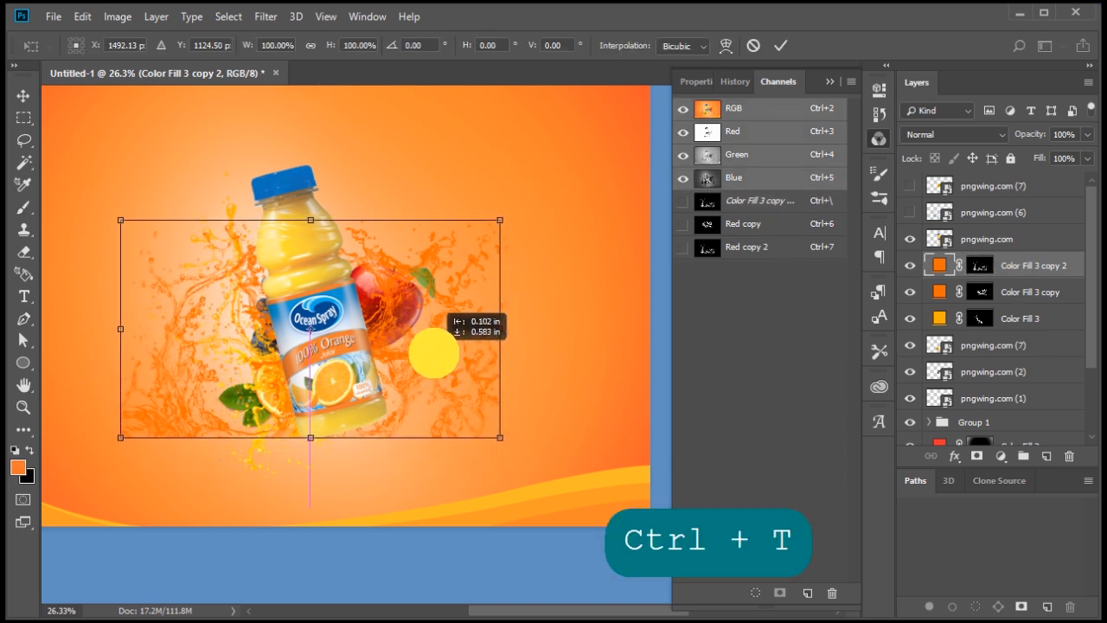
key(Return)
double_click(939, 264)
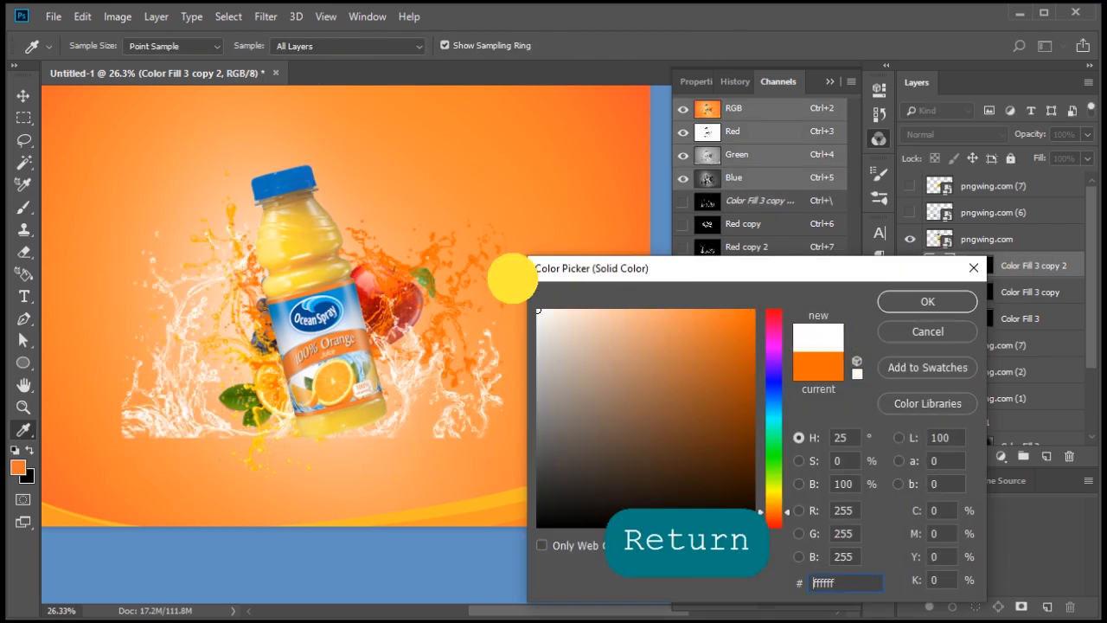
key(Return)
key(ctrl+t)
drag(471, 395, 481, 367)
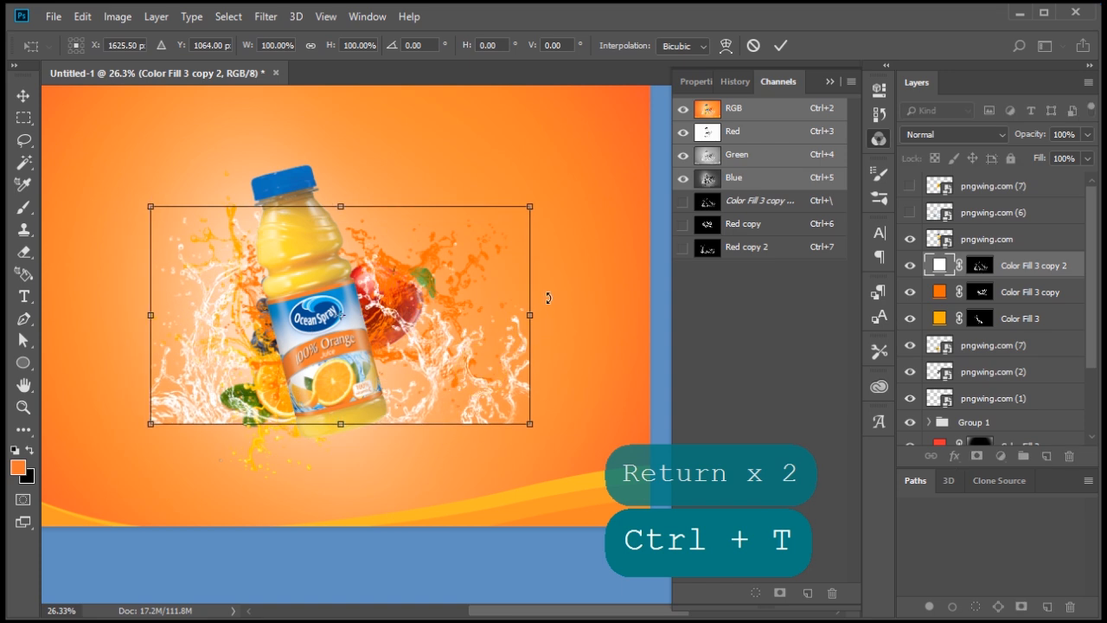
drag(530, 207, 518, 213)
mouse_move(436, 325)
mouse_down()
mouse_move(434, 346)
mouse_move(424, 342)
mouse_up()
drag(505, 430, 408, 416)
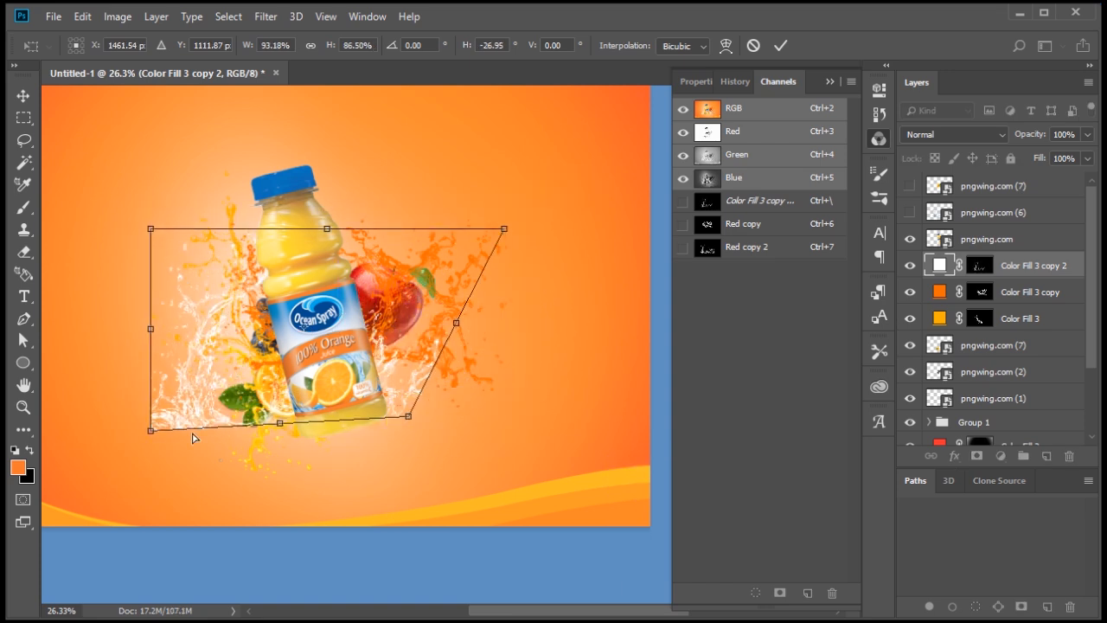
drag(151, 430, 294, 436)
drag(408, 416, 408, 381)
mouse_move(504, 228)
mouse_down()
mouse_move(672, 141)
mouse_move(407, 186)
mouse_up()
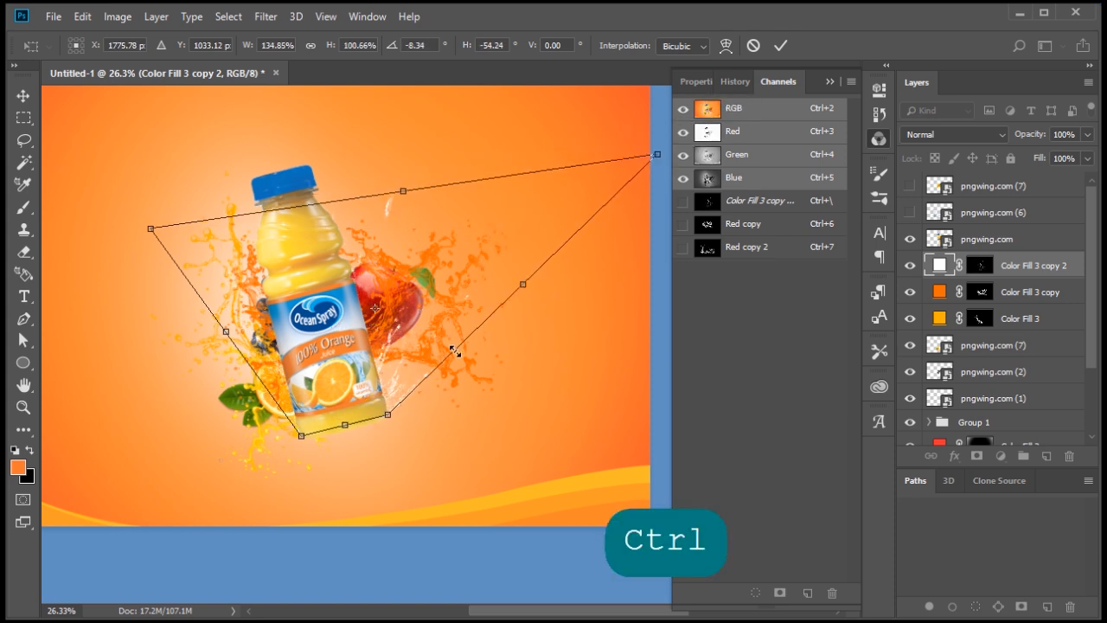
key(Escape)
Move the white splash up and to the right behind the bottle and rotate it -18 degrees
key(space)
key(v)
drag(407, 402, 432, 383)
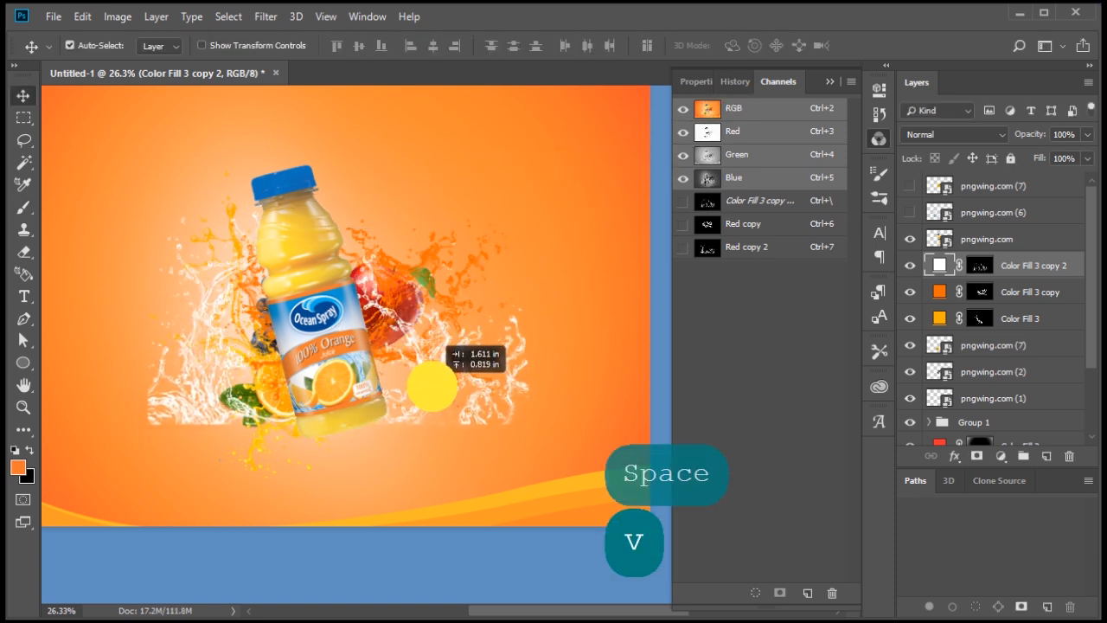
key(ctrl+t)
drag(580, 338, 557, 260)
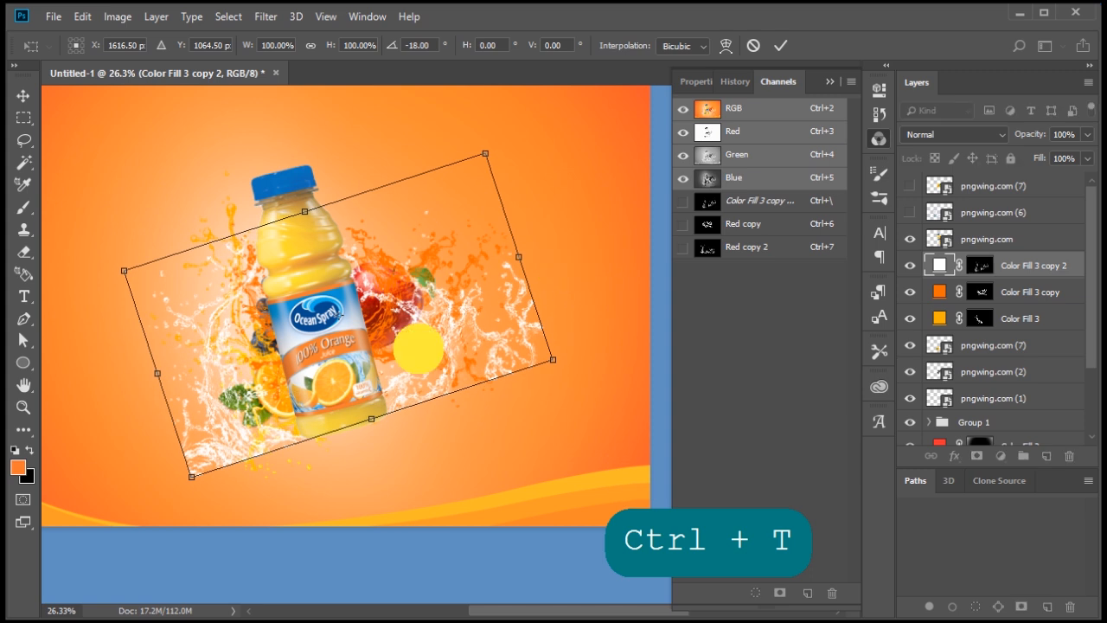
drag(421, 341, 423, 346)
key(Return)
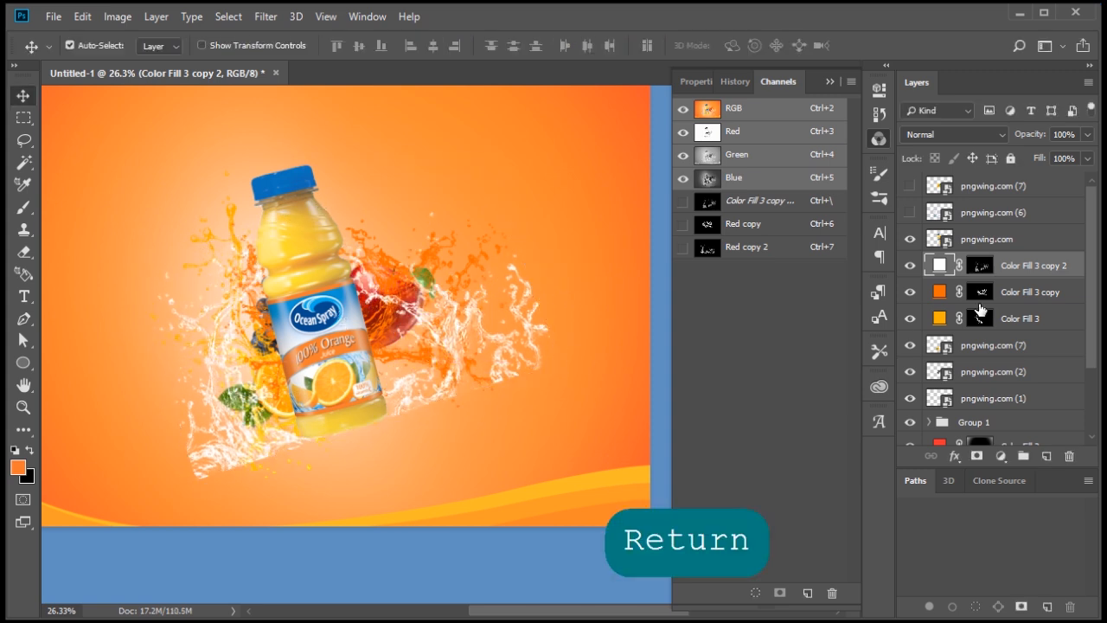
Target the Color Fill 3 copy 2 layer mask and set up the Brush tool at 448 px
click(980, 266)
click(23, 207)
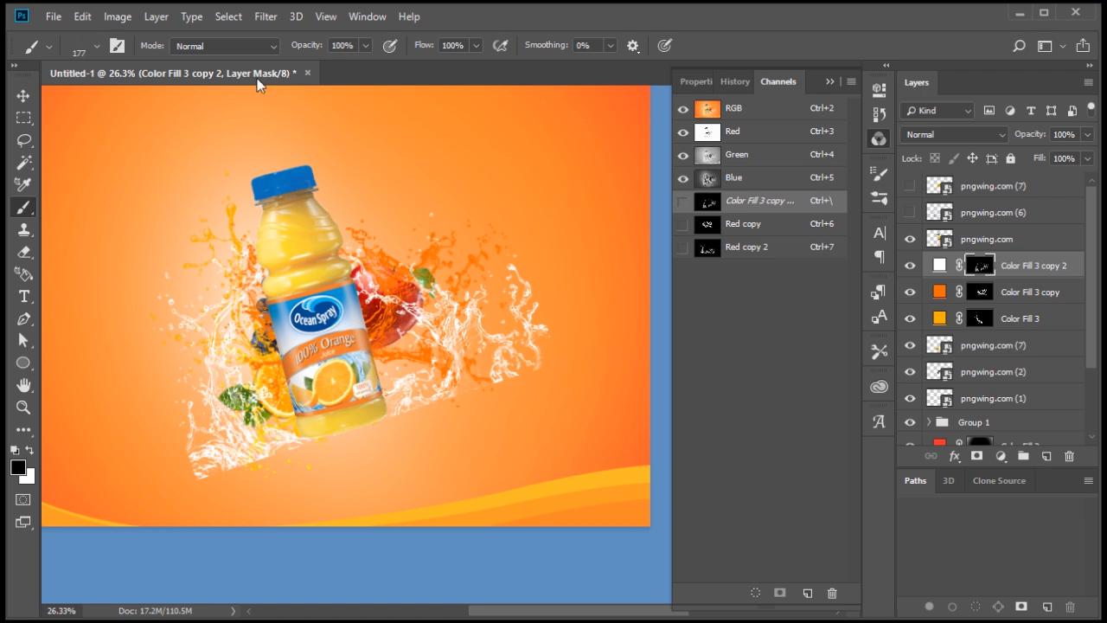
right_click(270, 230)
key(Return)
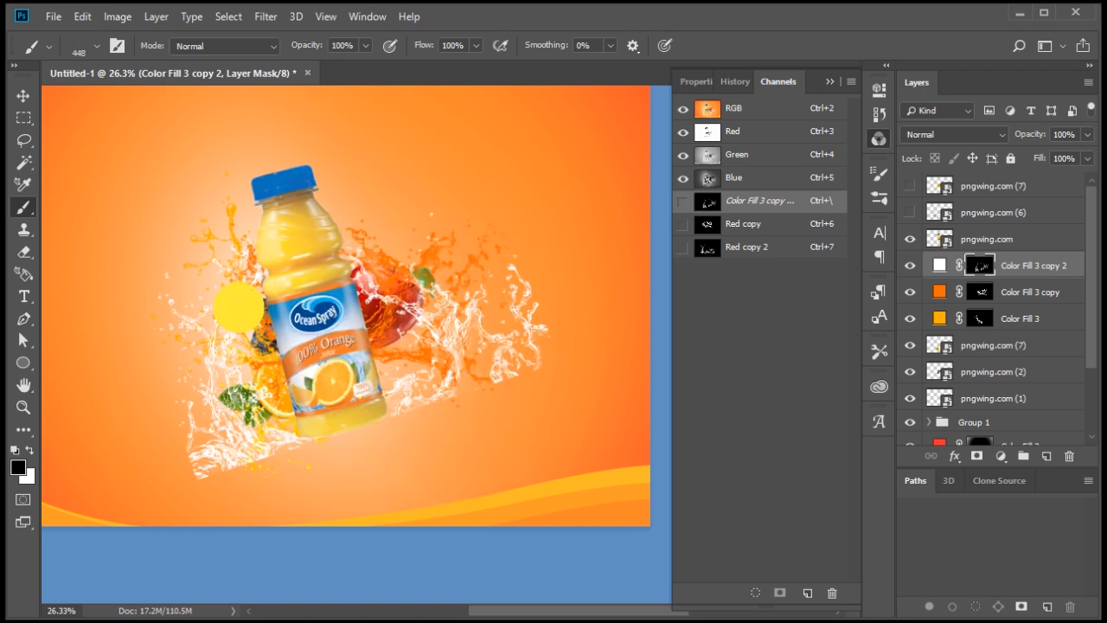
right_click(391, 310)
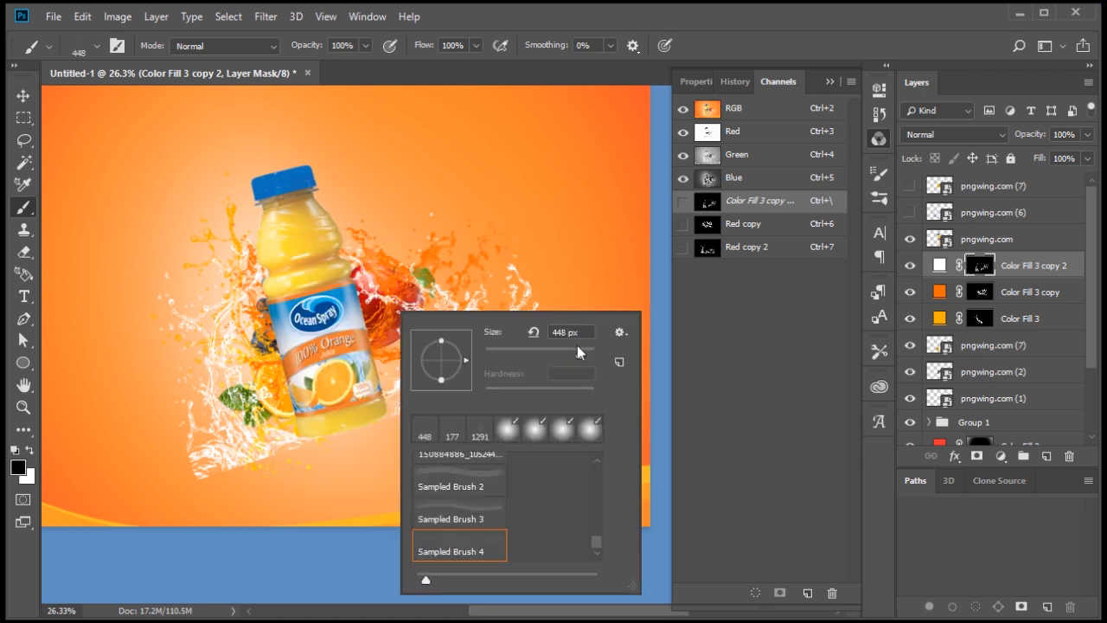
key(Return)
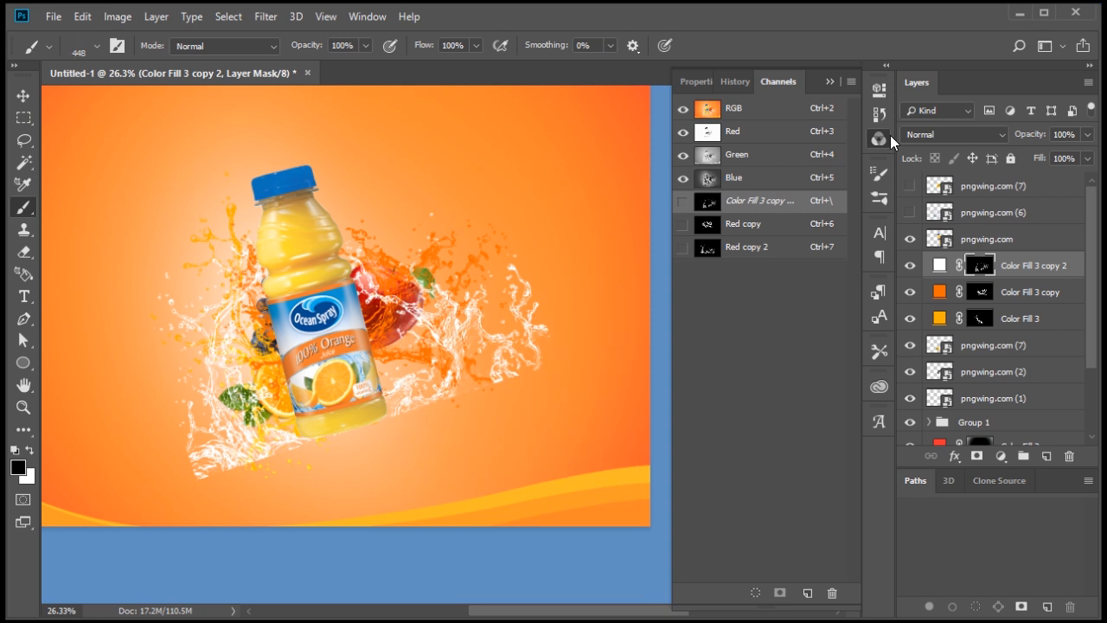
Choose the soft round brush tip, set it to 480 px, and undo a trial stroke on the white splash's mask
click(879, 173)
scroll(745, 221, up, 2)
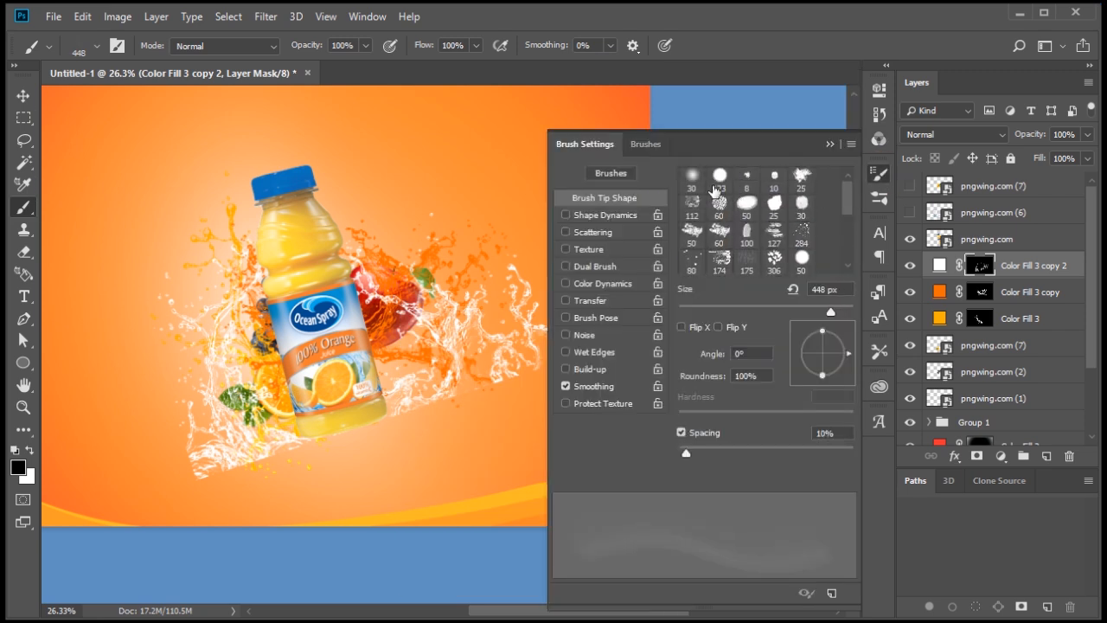
click(693, 179)
click(880, 174)
right_click(567, 383)
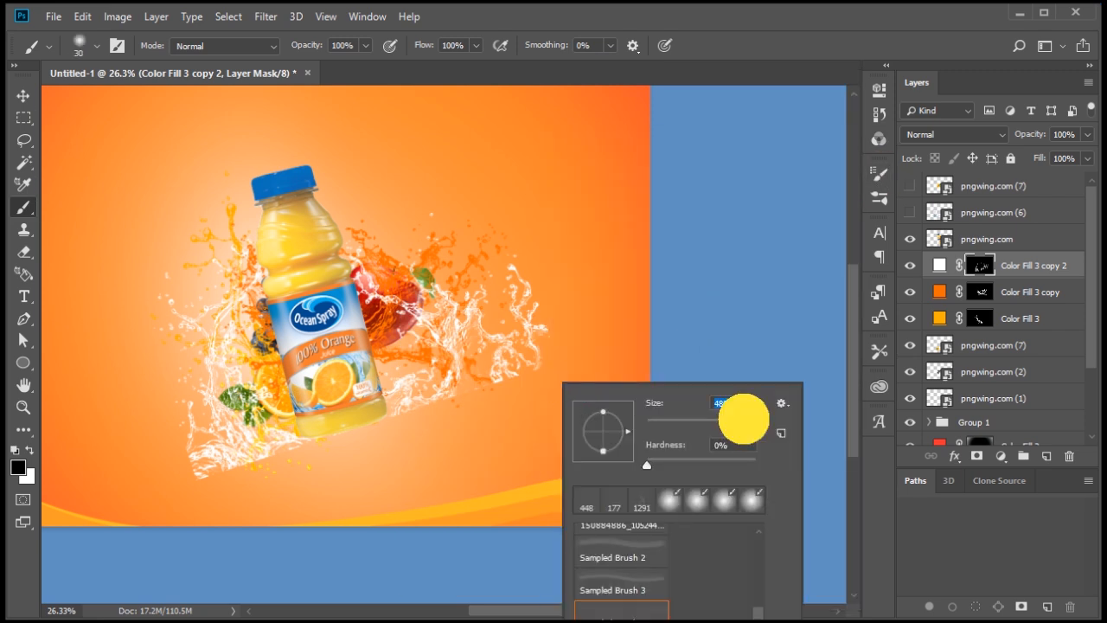
click(539, 388)
key(ctrl+alt+z)
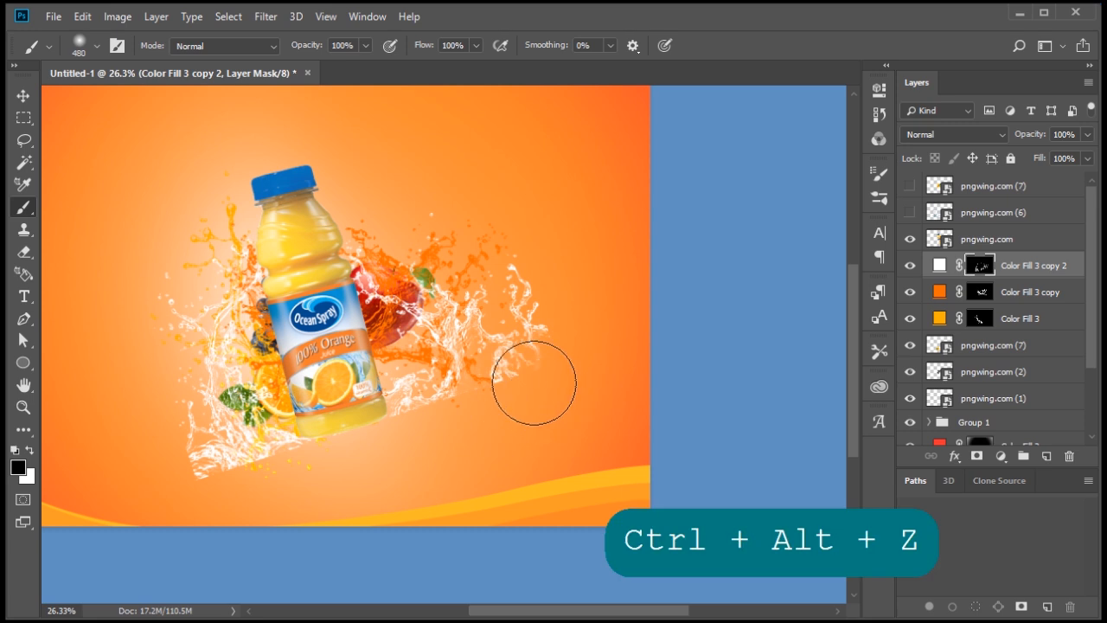
Reduce the brush to 152 px and mask out the white splash's straight lower edge to the right of the bottle
scroll(534, 382, up, 3)
right_click(547, 359)
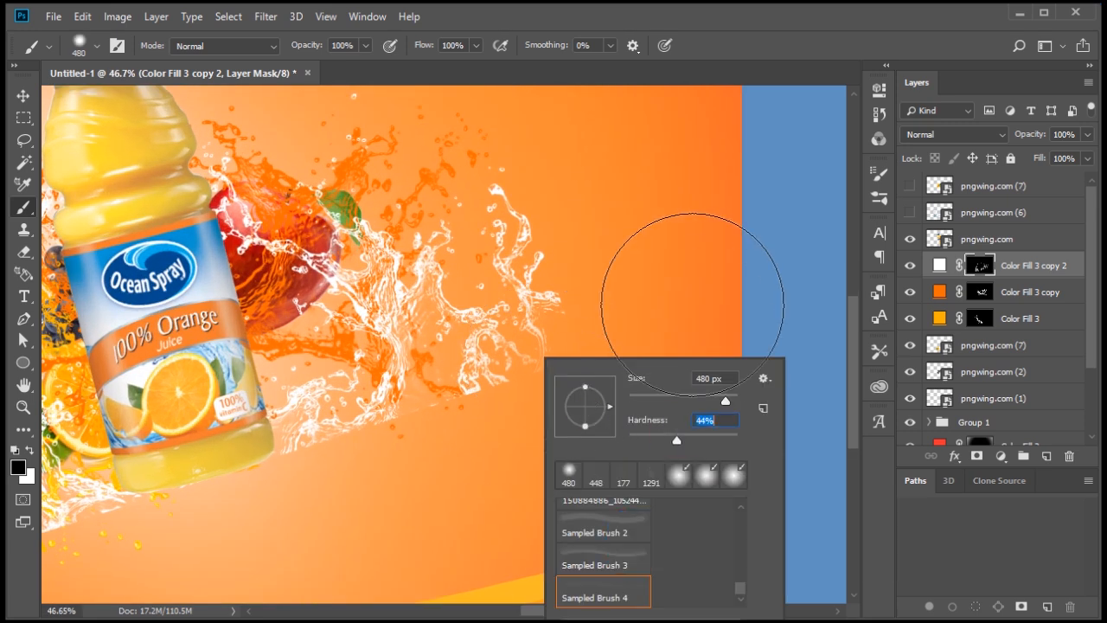
click(588, 490)
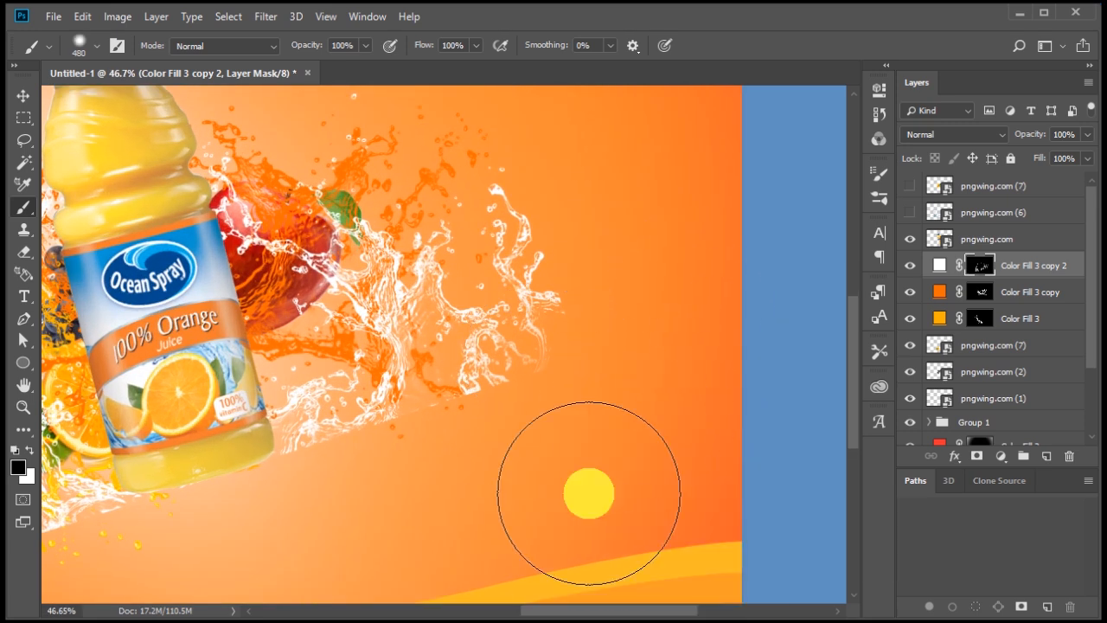
right_click(539, 432)
mouse_move(579, 367)
mouse_down()
mouse_move(513, 397)
mouse_move(560, 346)
mouse_move(454, 425)
mouse_move(497, 359)
mouse_up()
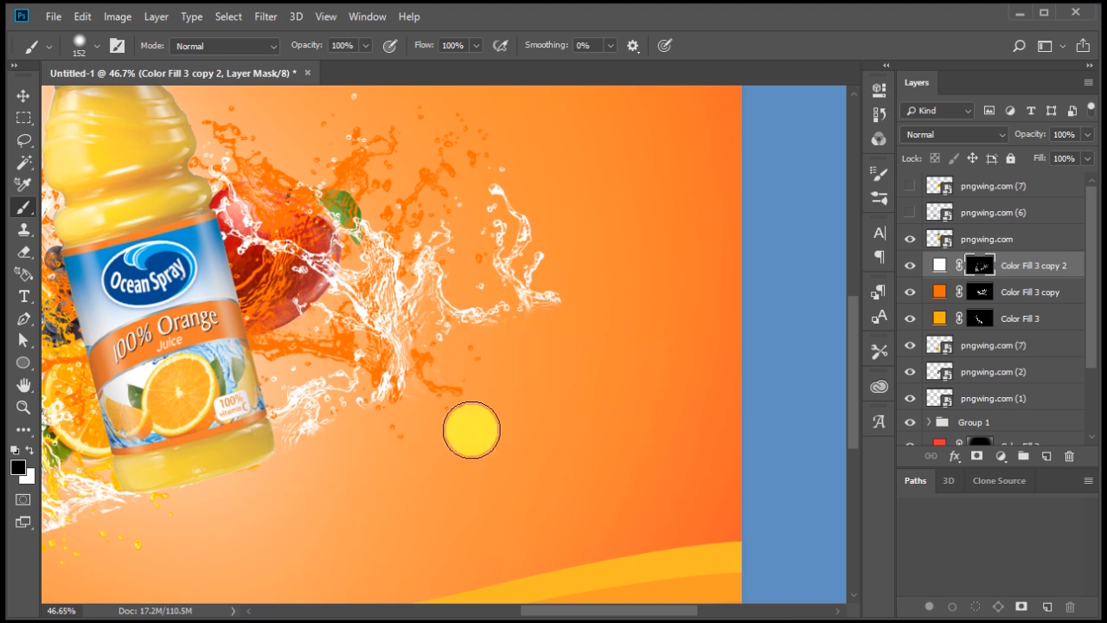
Mask out the white splash's straight edge below and left of the bottle's base with the 152 px brush at 0% hardness
key(space)
drag(277, 472, 597, 331)
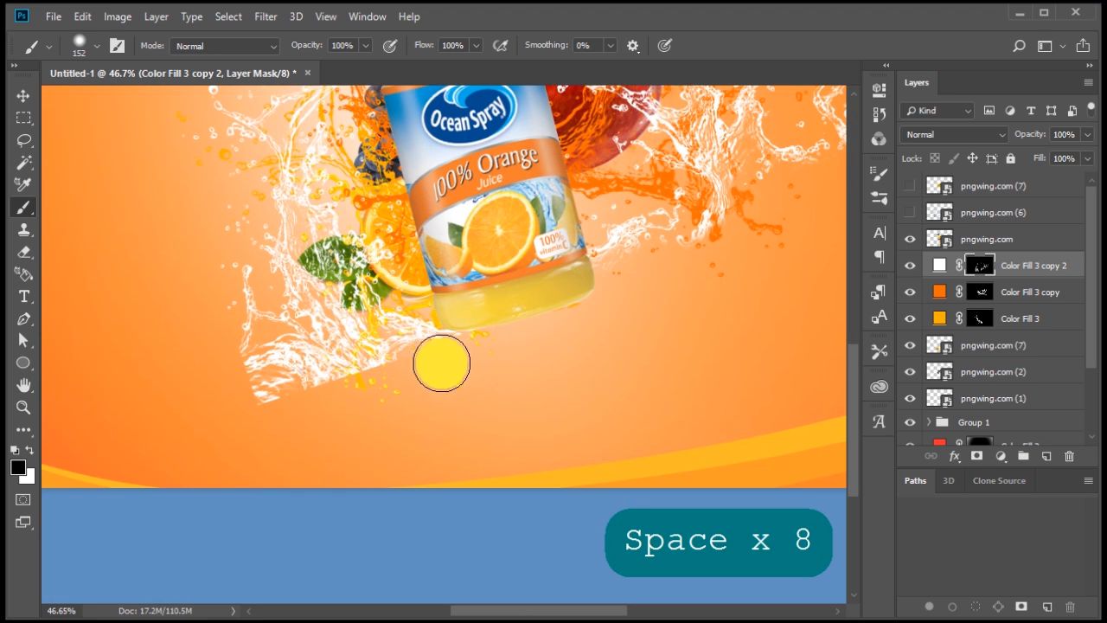
right_click(319, 378)
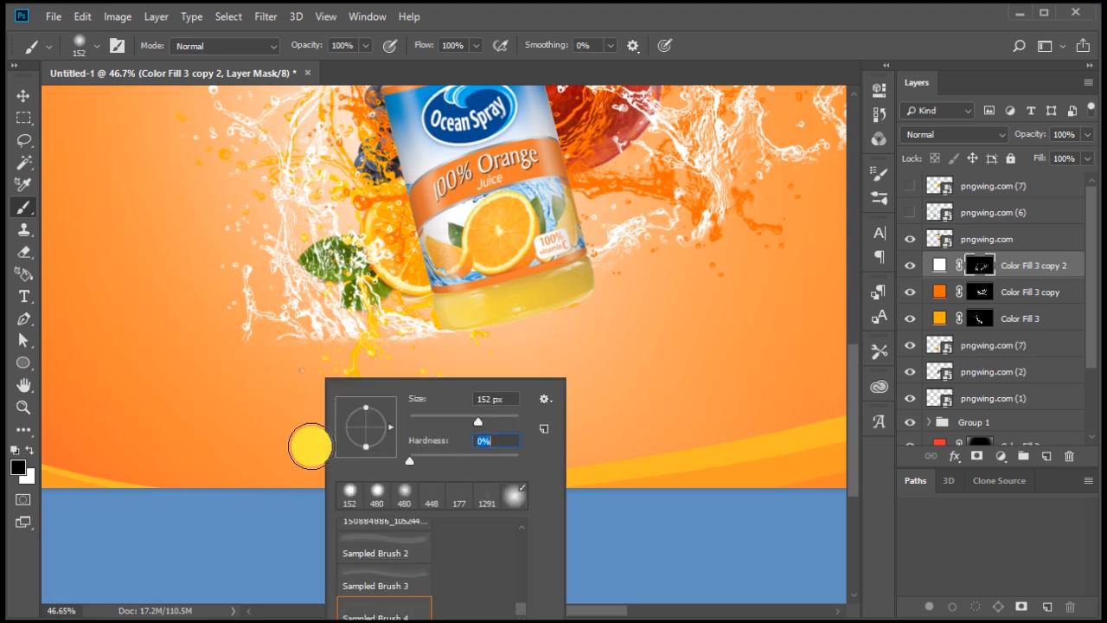
key(Return)
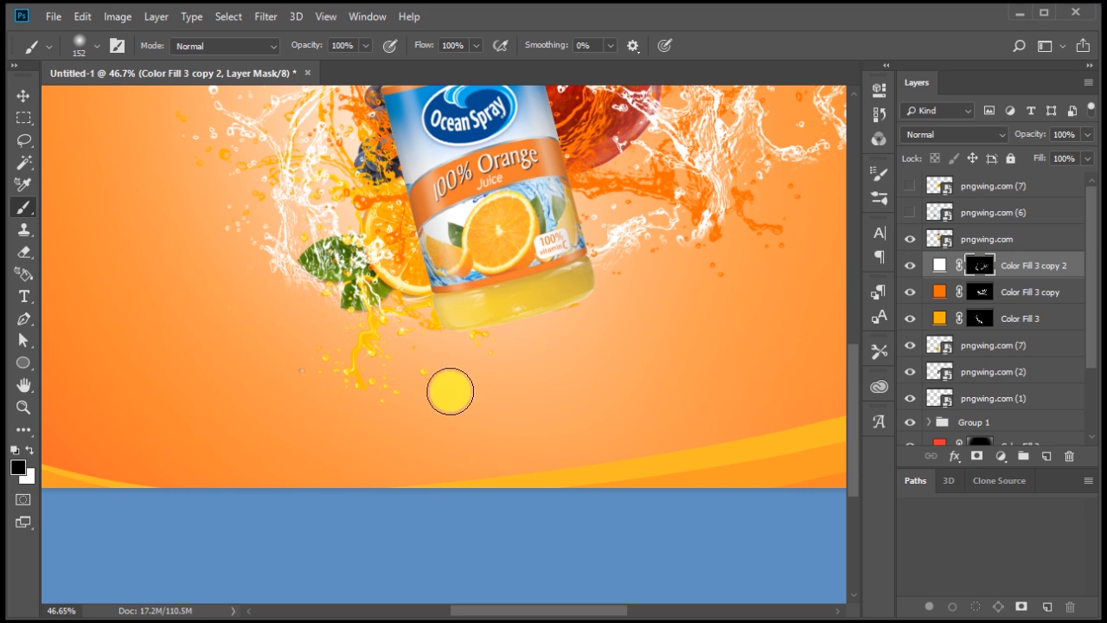
Move the yellow Color Fill 3 splash layer above the pngwing.com bottle layer
scroll(453, 321, down, 4)
key(space)
drag(551, 273, 540, 425)
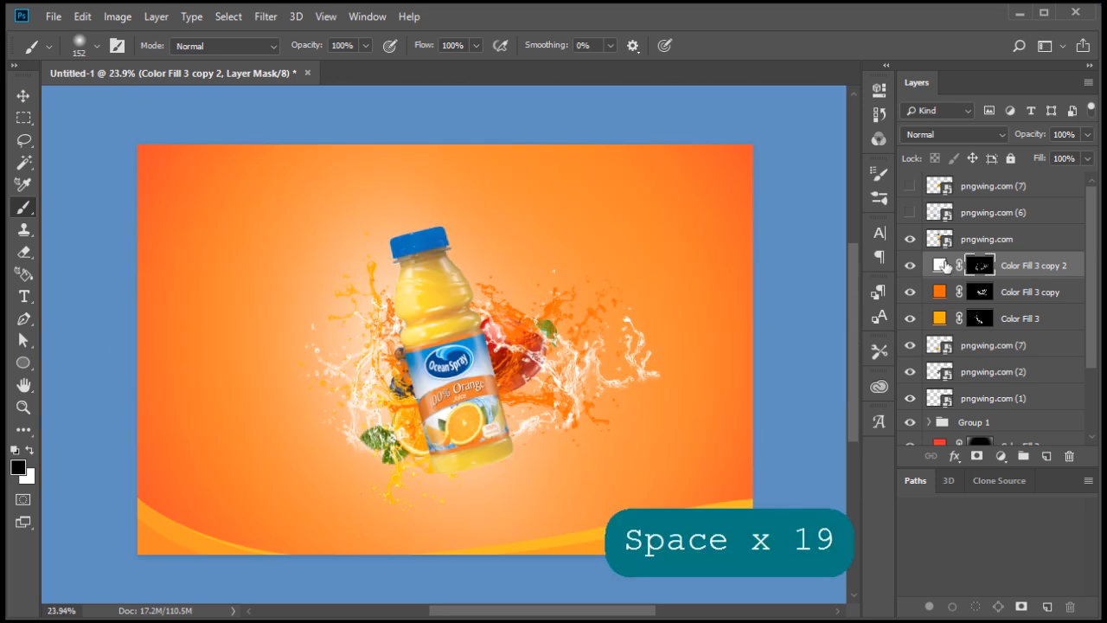
drag(1025, 320, 969, 227)
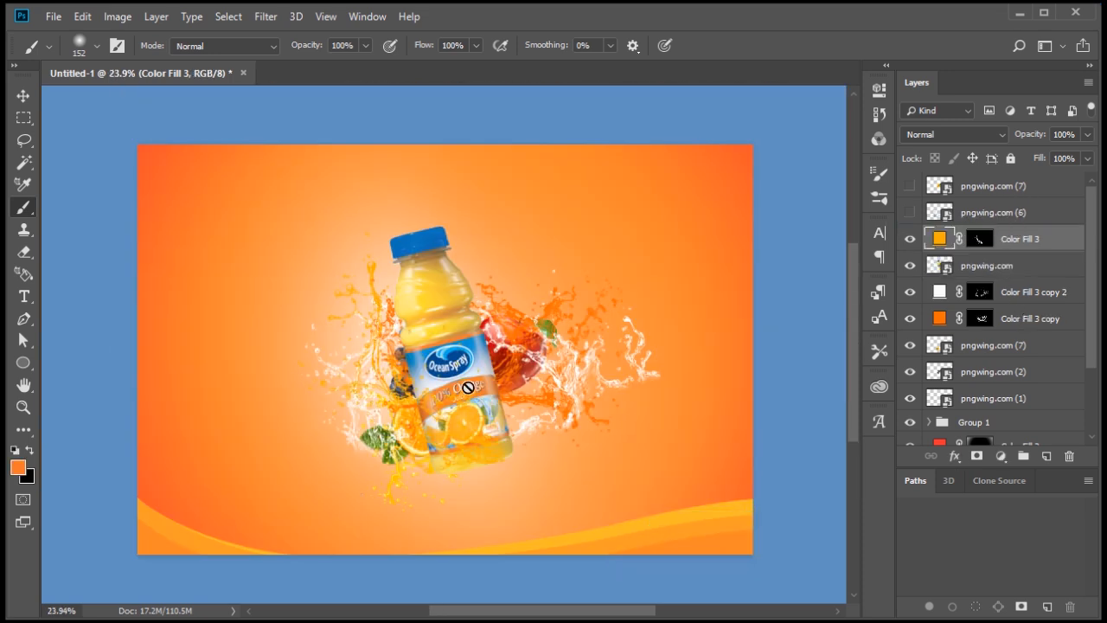
Load the bottle's outline as a selection, paint the yellow splash off the bottle on the Color Fill 3 mask with a 600 px brush, and deselect
scroll(468, 383, up, 2)
ctrl+click(941, 265)
click(979, 239)
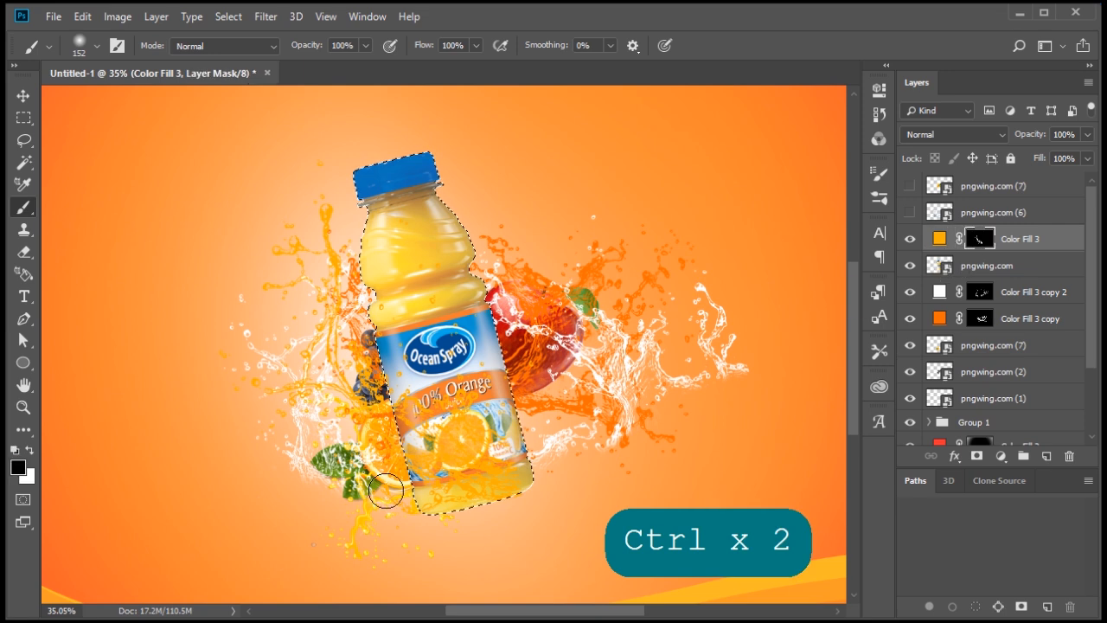
key(b)
key(bracketright)
key(bracketright)
key(bracketright)
key(bracketright)
key(bracketright)
key(bracketright)
key(bracketright)
mouse_move(505, 500)
mouse_down()
mouse_move(477, 501)
mouse_move(467, 425)
mouse_move(472, 489)
mouse_up()
key(ctrl+d)
Delete the two hidden layers pngwing.com (7) and pngwing.com (6) at the top of the layer stack
scroll(595, 342, down, 3)
scroll(595, 342, down, 1)
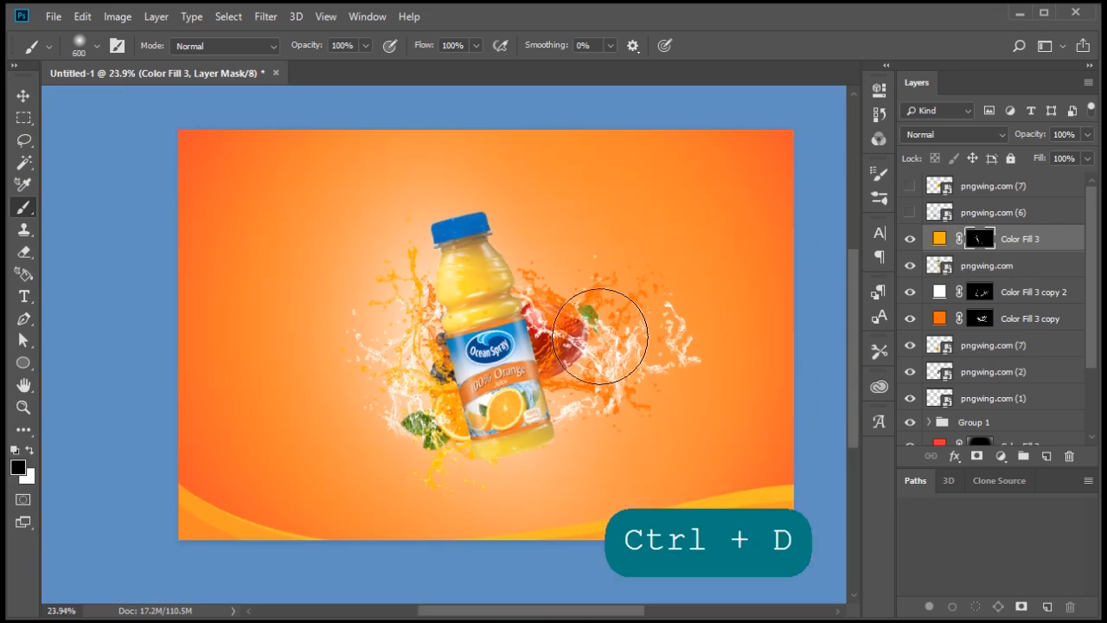
scroll(681, 335, down, 2)
key(space)
scroll(681, 338, down, 2)
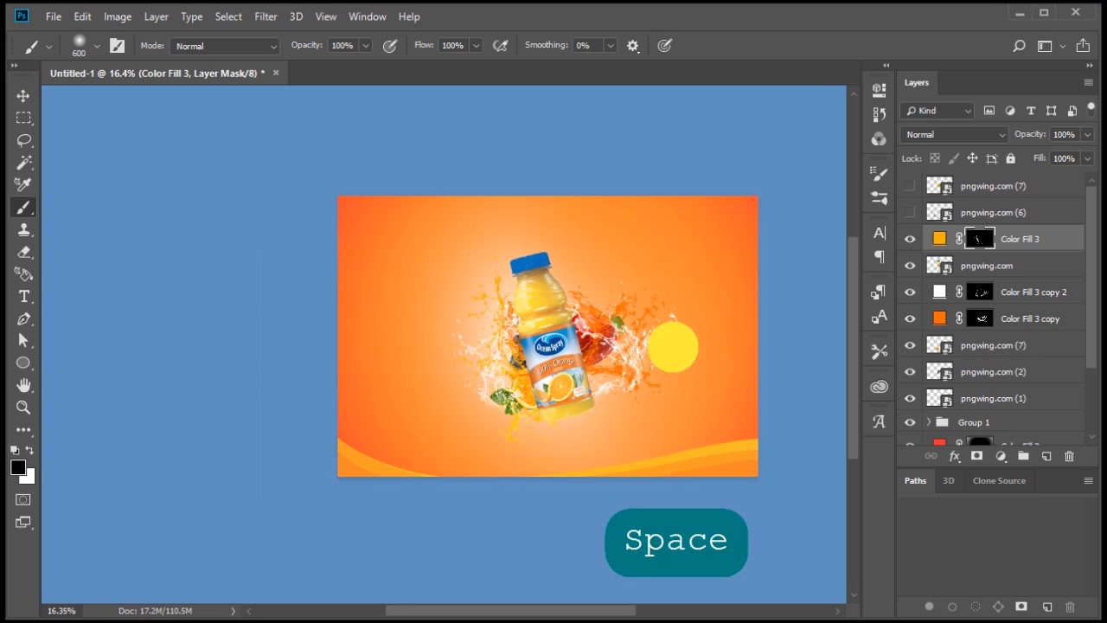
click(1017, 192)
shift+click(1021, 211)
click(1069, 456)
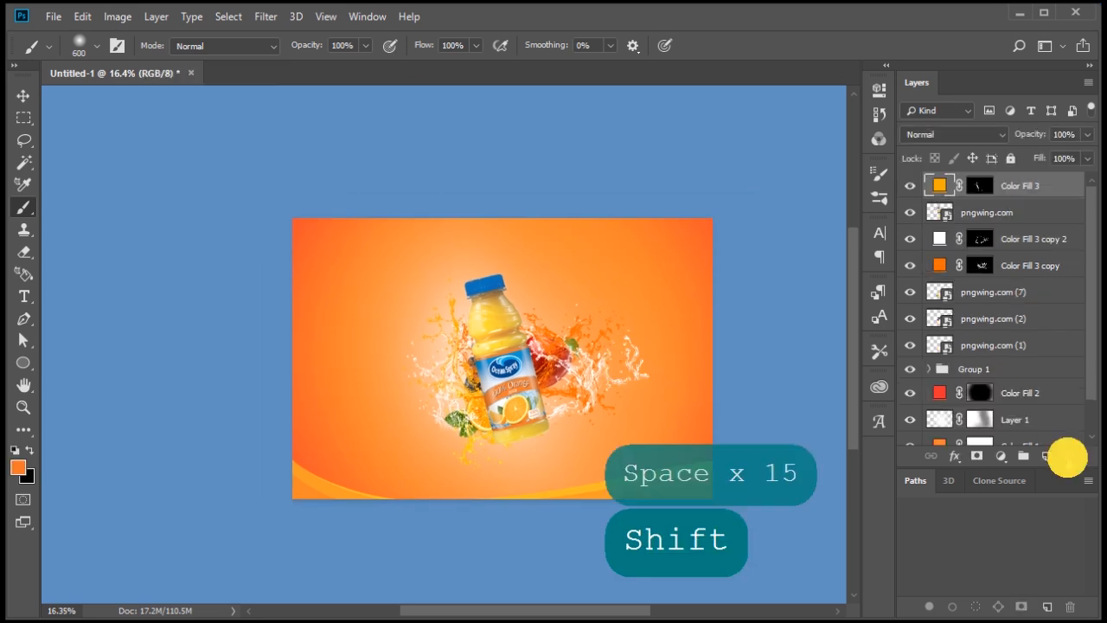
Compare the composition with and without the splashes by toggling the visibility of their Color Fill layers
scroll(510, 377, up, 2)
key(space)
drag(470, 269, 434, 342)
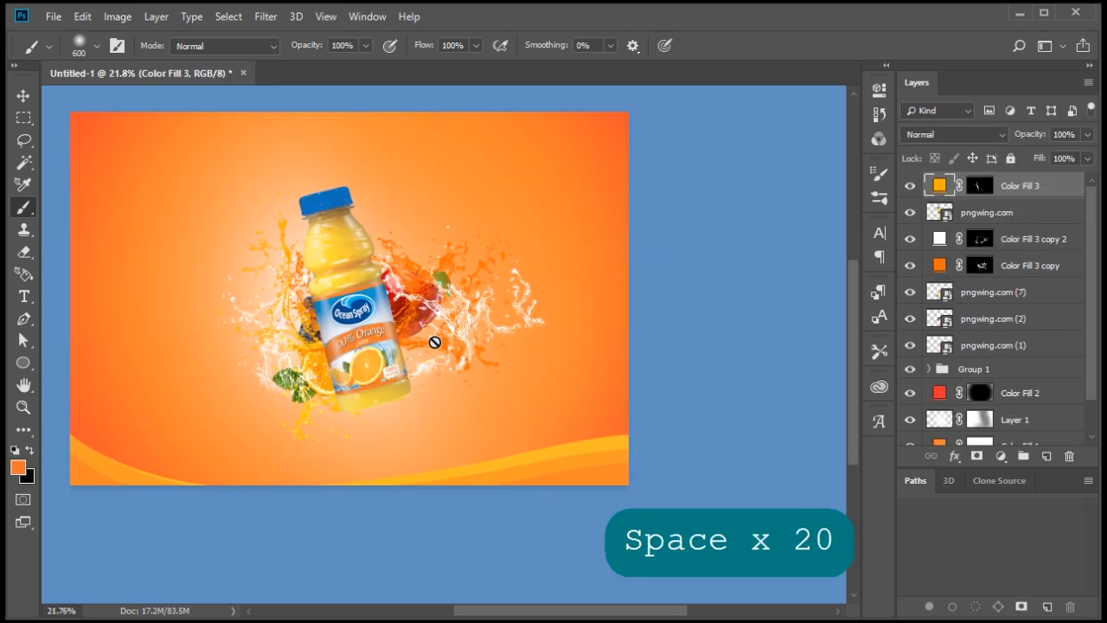
click(909, 267)
click(909, 267)
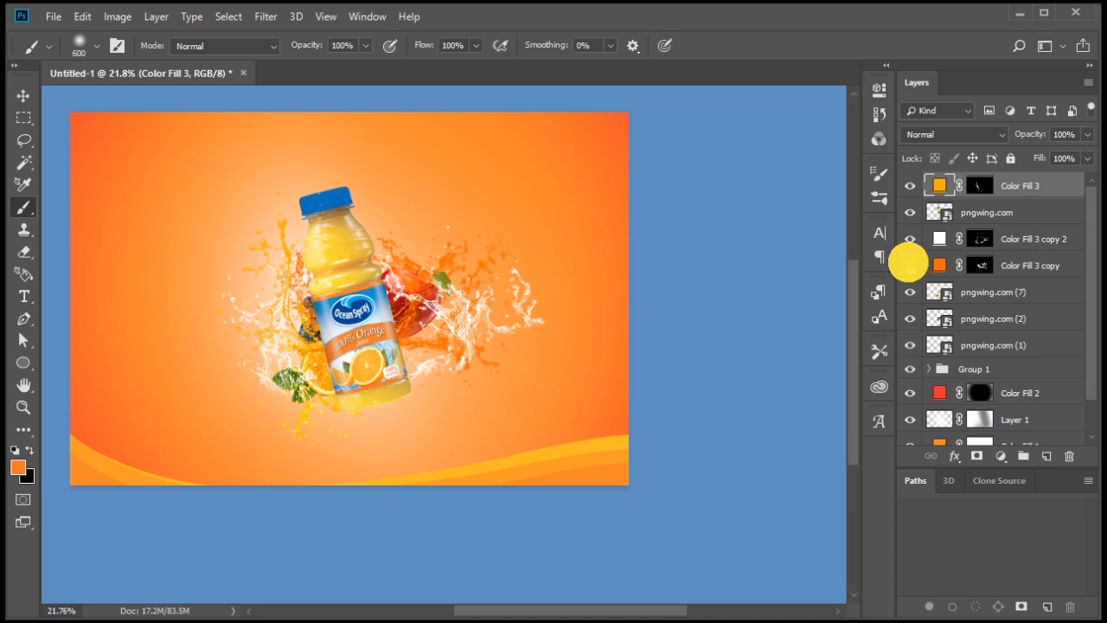
click(909, 267)
click(909, 266)
click(909, 240)
click(909, 240)
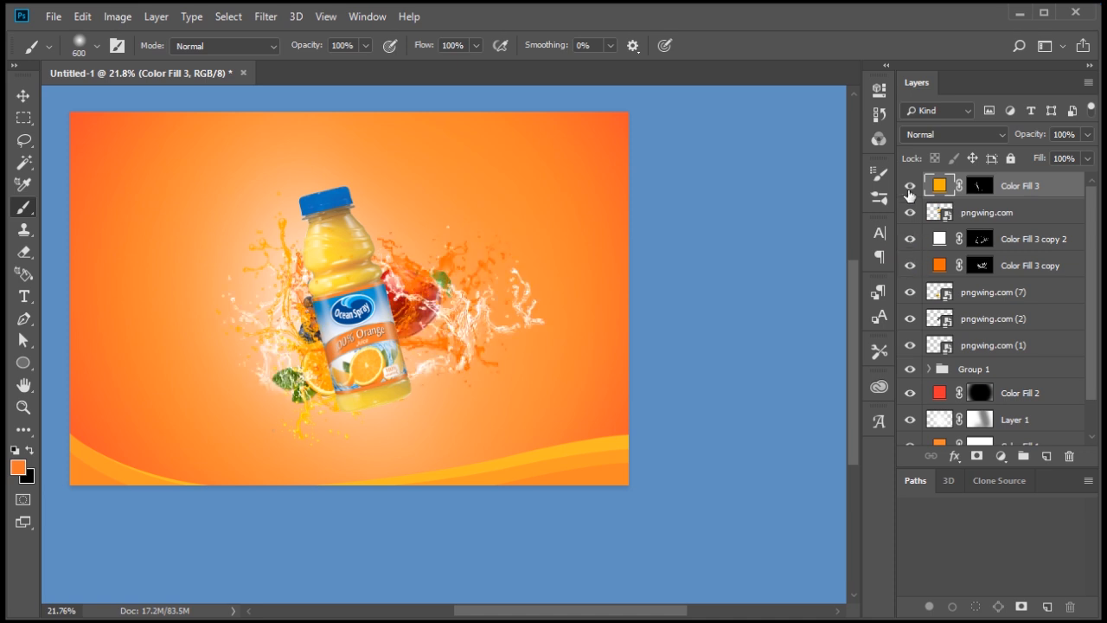
click(908, 192)
Duplicate the yellow Color Fill 3 splash, move the copy down and right over the bottle's base, and recolor it white (ffffff)
key(ctrl+j)
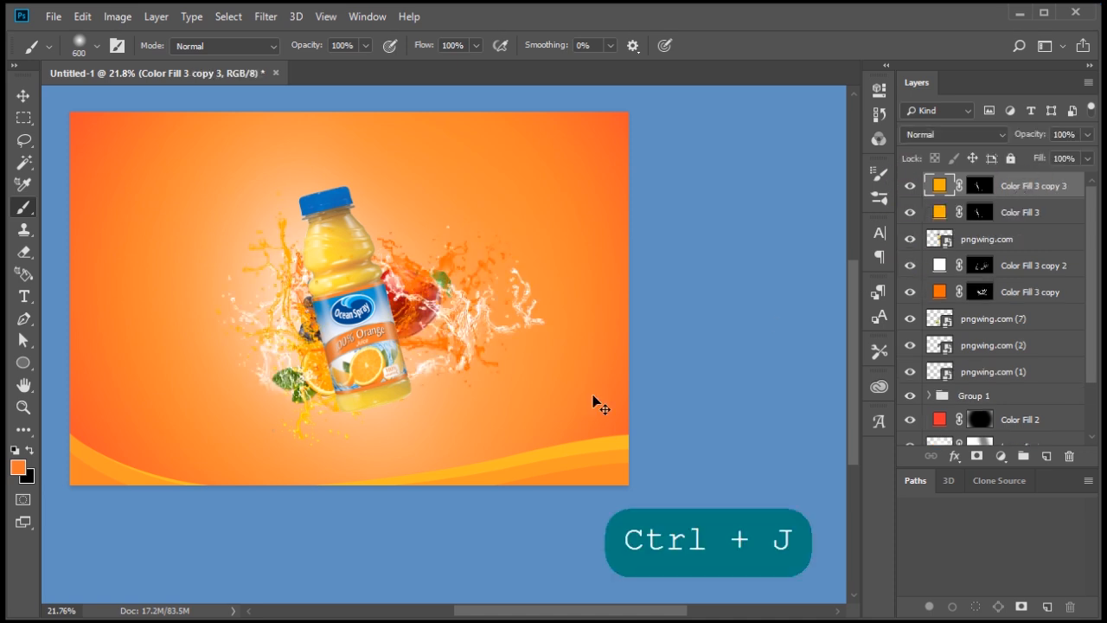
key(ctrl+t)
mouse_move(346, 294)
mouse_down()
mouse_move(372, 299)
mouse_move(457, 390)
mouse_move(441, 359)
mouse_move(462, 364)
mouse_up()
key(Return)
key(b)
double_click(941, 185)
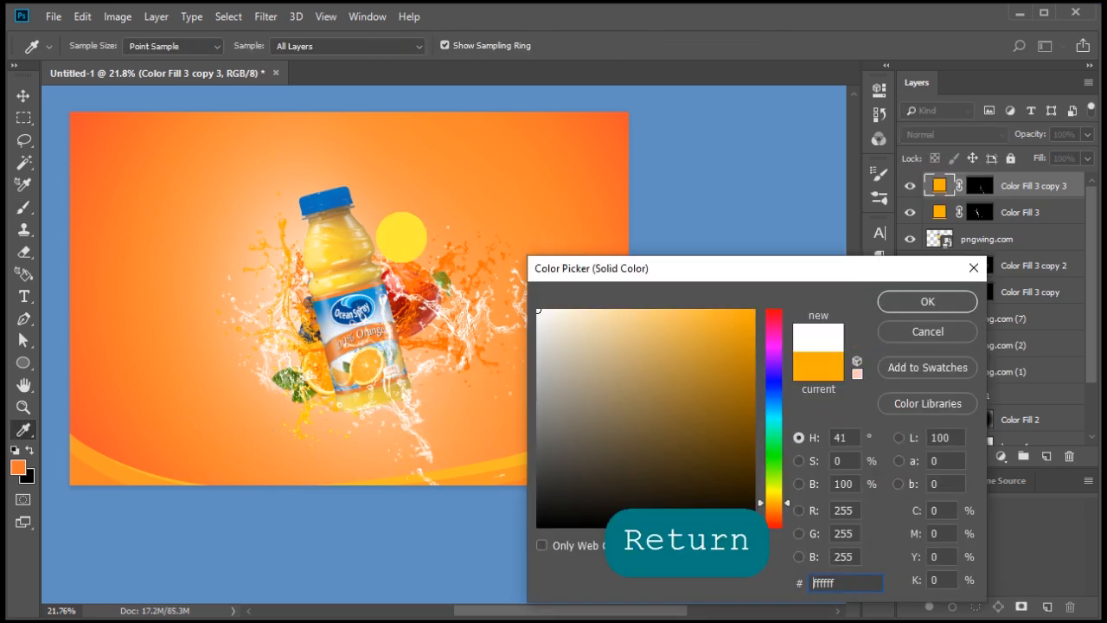
key(Return)
Rotate the new white splash copy by -31.66 degrees so it spreads toward the lower right of the bottle
key(ctrl+t)
mouse_move(632, 400)
mouse_down()
mouse_move(615, 375)
mouse_move(675, 295)
mouse_move(456, 383)
mouse_up()
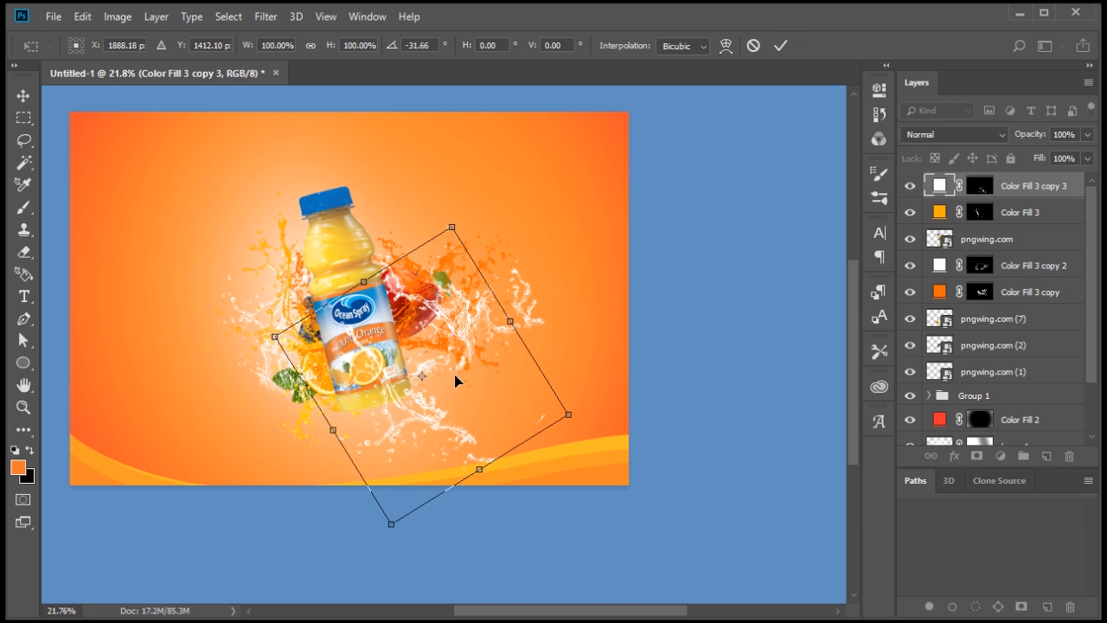
key(Return)
key(b)
scroll(1057, 302, down, 3)
scroll(1062, 320, up, 3)
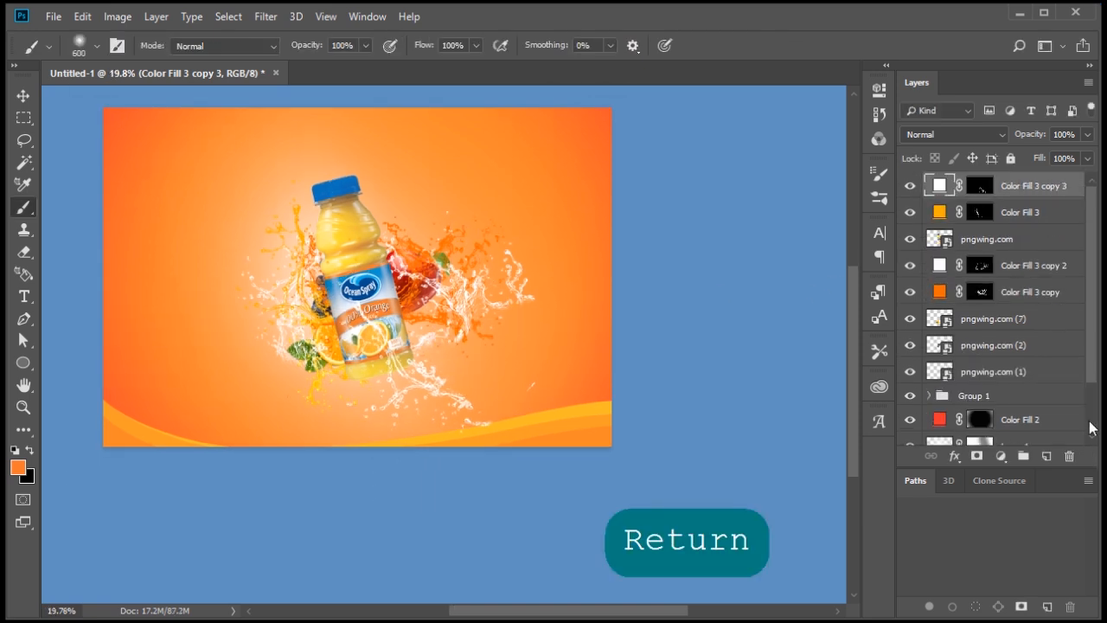
Place the Color Fill 3 copy 3 layer directly below Group 1 and nudge its white splash into position beneath the bottle
drag(1084, 473, 1070, 563)
scroll(1020, 432, down, 2)
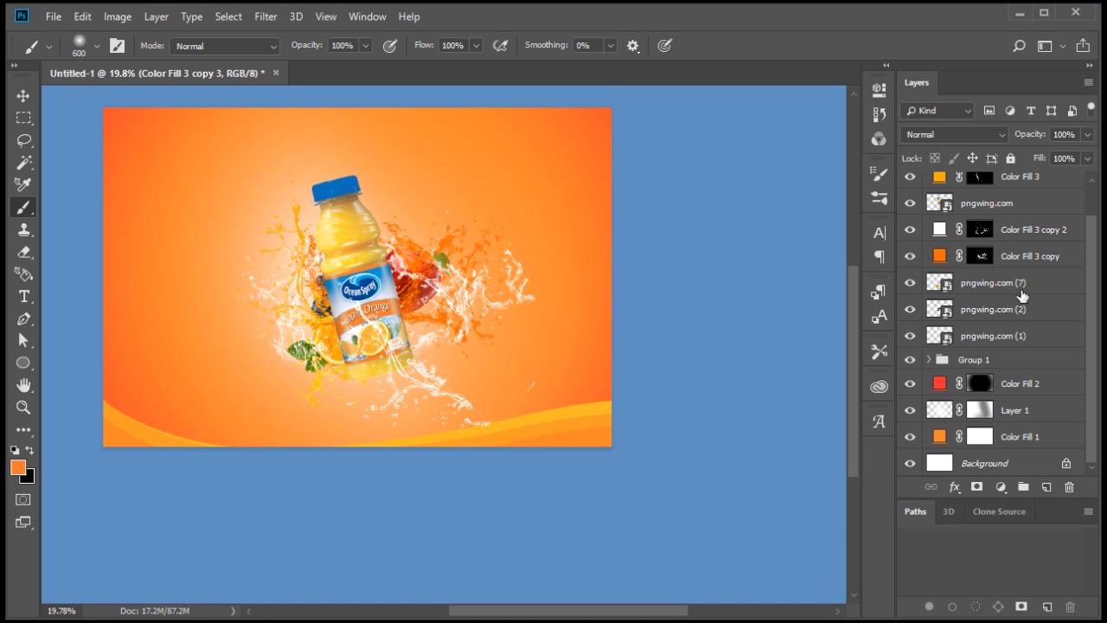
scroll(1040, 211, up, 2)
drag(1040, 204, 1015, 396)
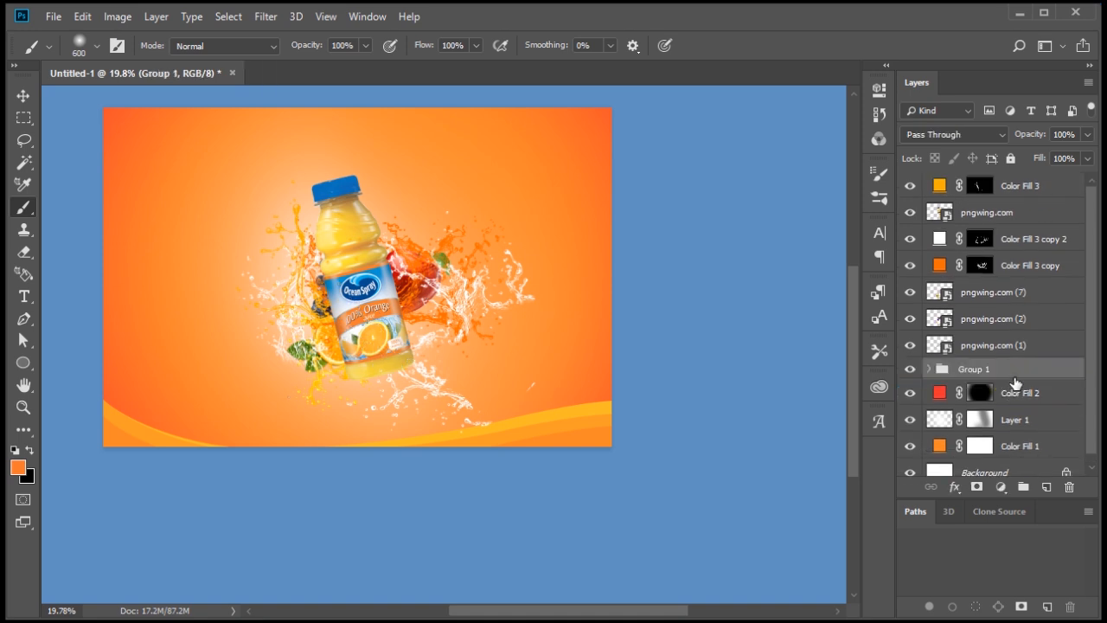
key(ctrl+alt+z)
drag(1034, 184, 1030, 410)
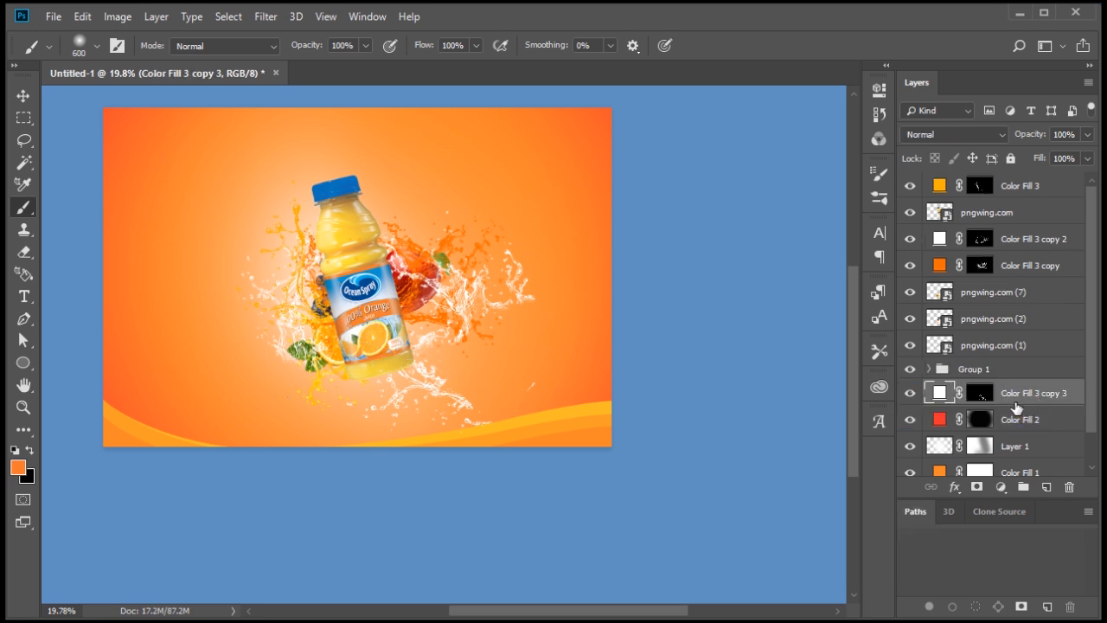
key(v)
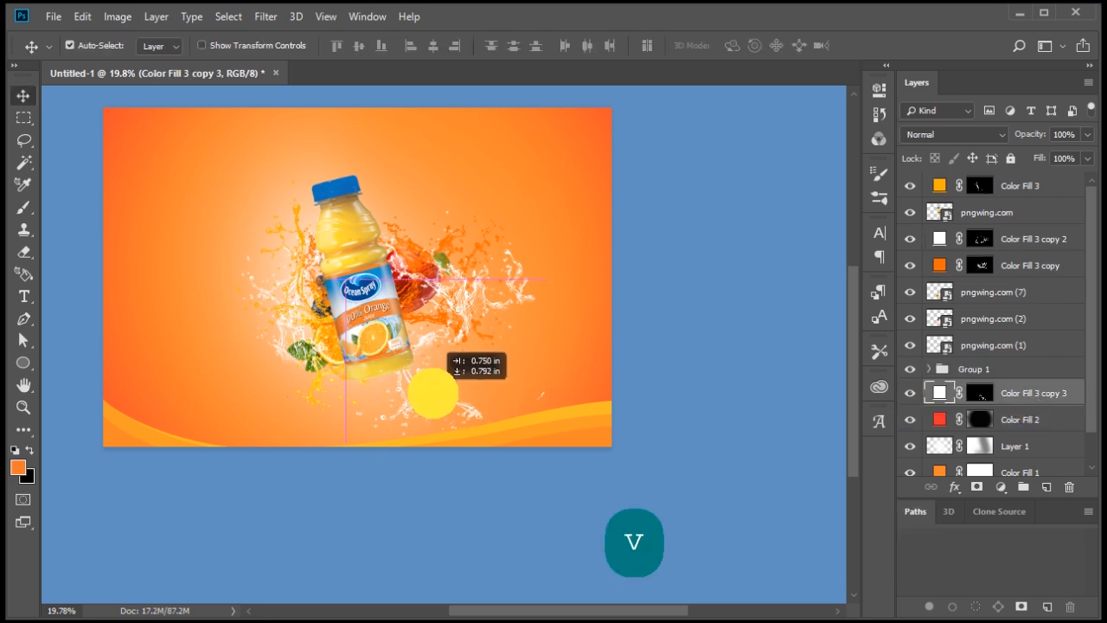
drag(432, 394, 425, 389)
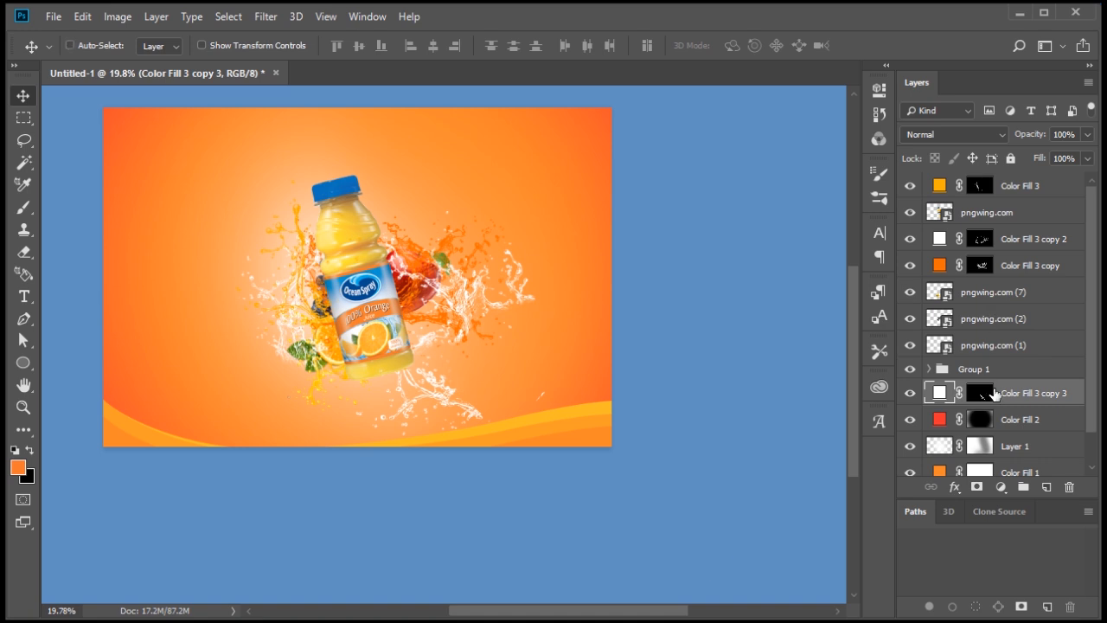
Add a layer mask to the pngwing.com bottle layer and load the Color Fill 3 copy 3 mask as a selection
key(ctrl)
click(983, 215)
click(977, 490)
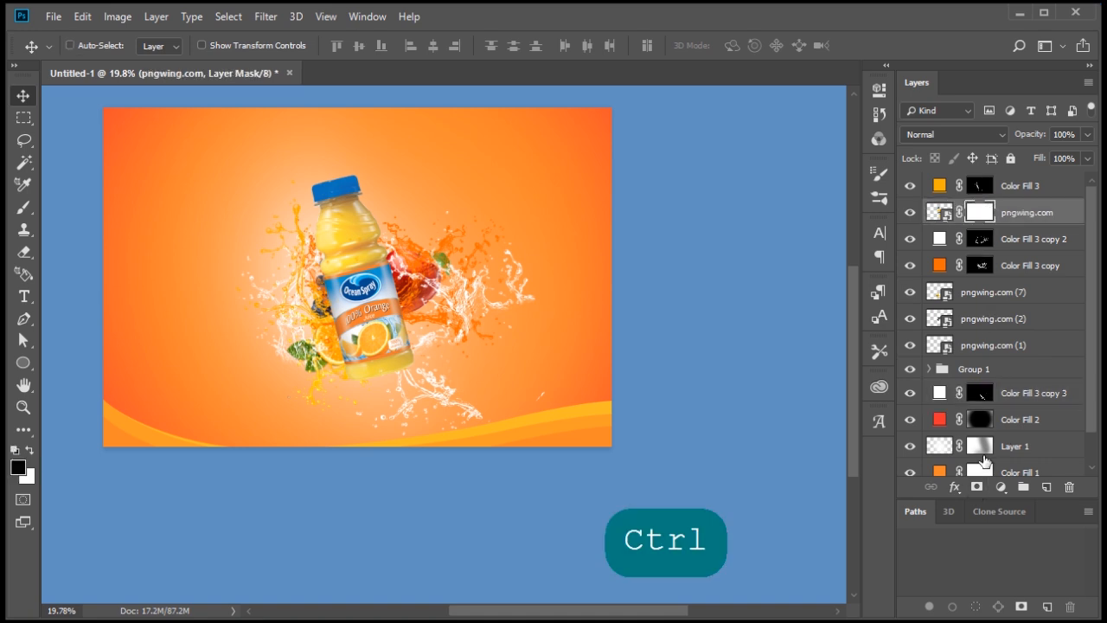
ctrl+click(980, 393)
Paint black on the bottle's mask inside the selection with the 600 px brush to reveal the white splash over its lower part, then deselect
key(b)
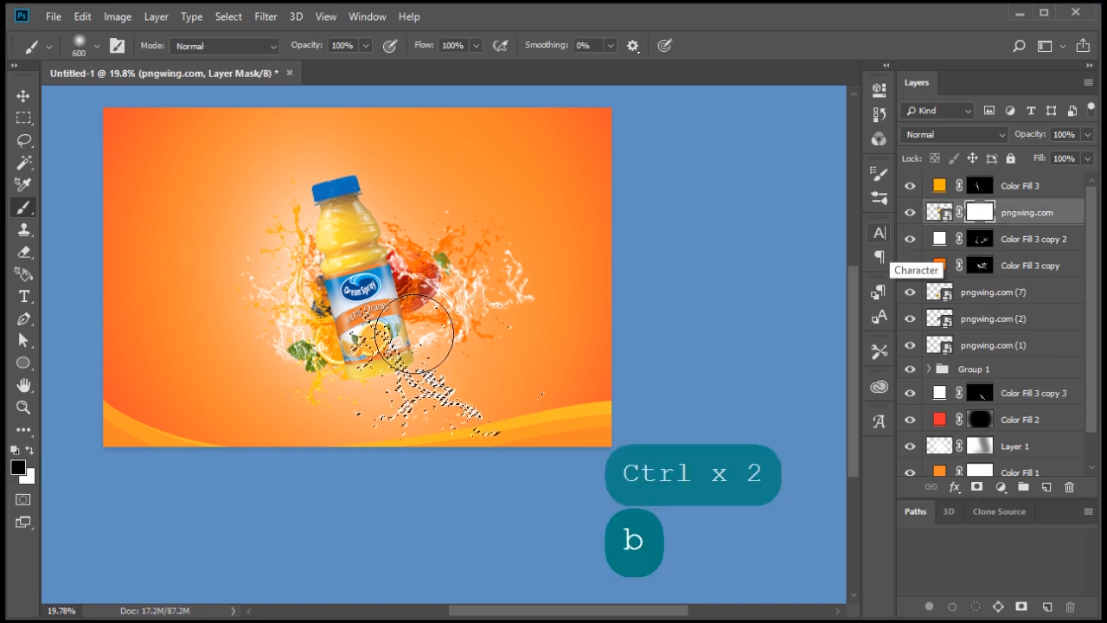
scroll(372, 333, up, 2)
scroll(378, 356, up, 3)
mouse_move(368, 346)
mouse_down()
mouse_move(339, 290)
mouse_move(509, 269)
mouse_move(347, 275)
mouse_move(352, 250)
mouse_move(303, 410)
mouse_move(598, 327)
mouse_up()
key(ctrl+d)
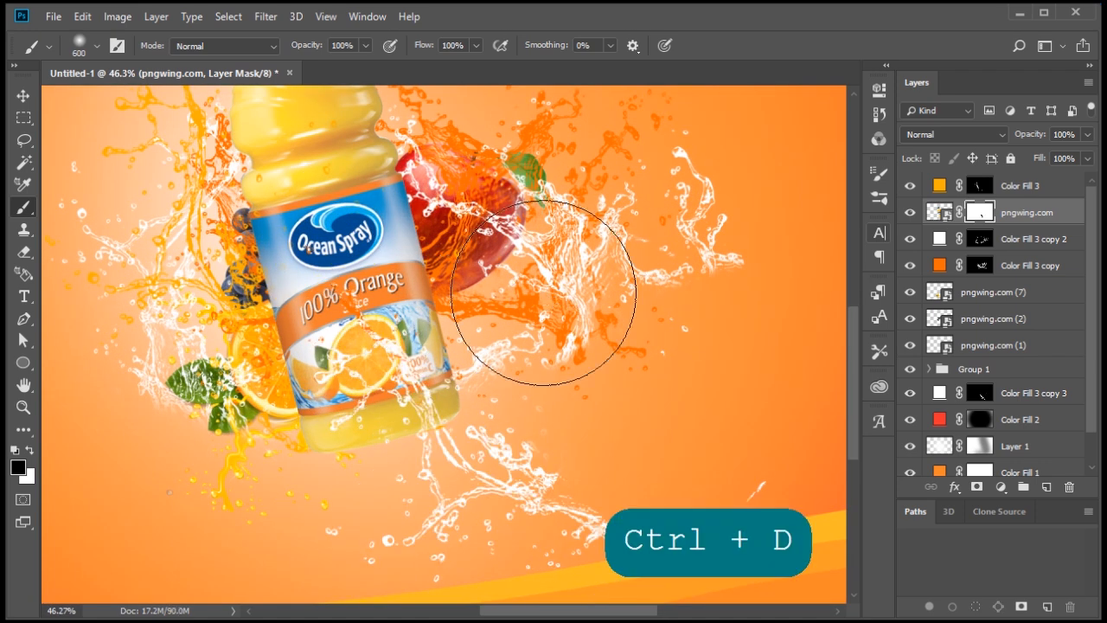
Select the bottle, fruit and all splash layers, leaving out Group 1, and scale them up slightly together
scroll(536, 307, down, 3)
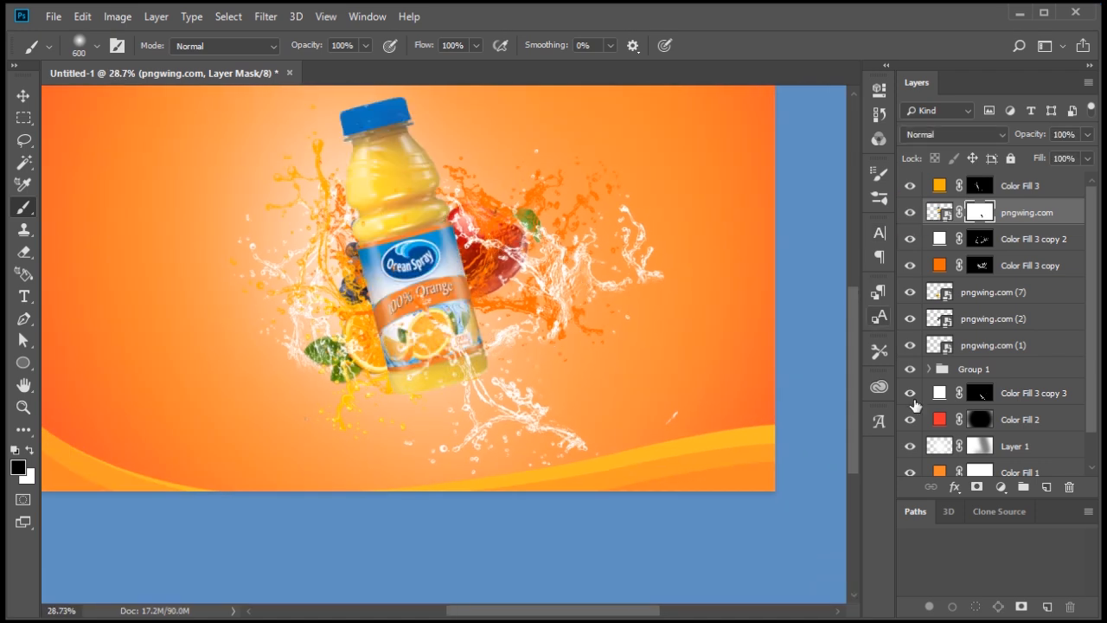
scroll(655, 383, down, 3)
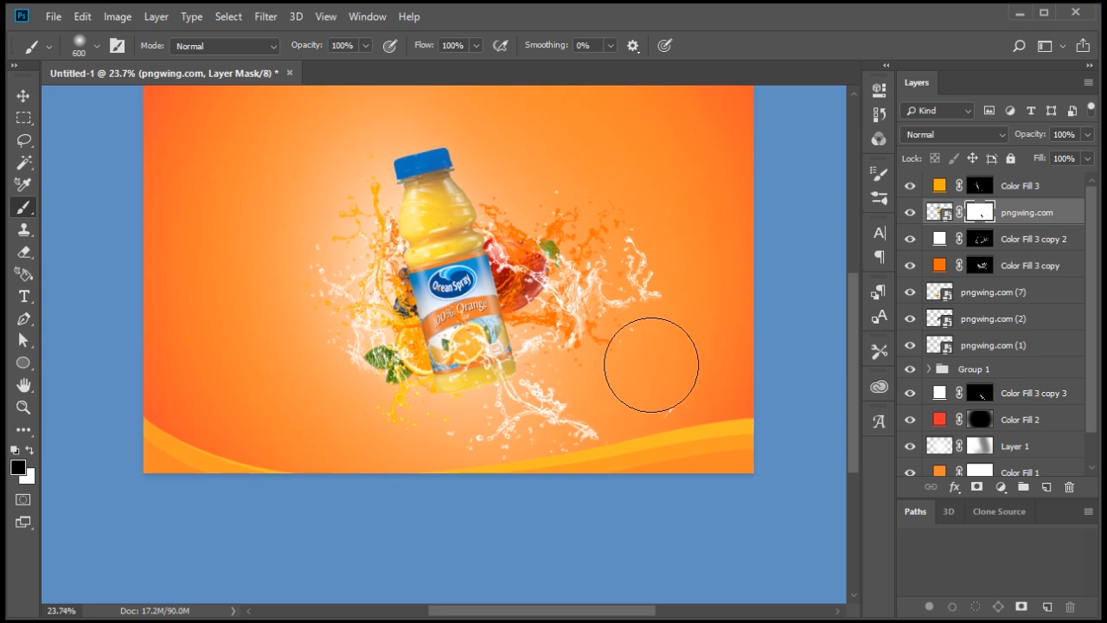
click(1036, 192)
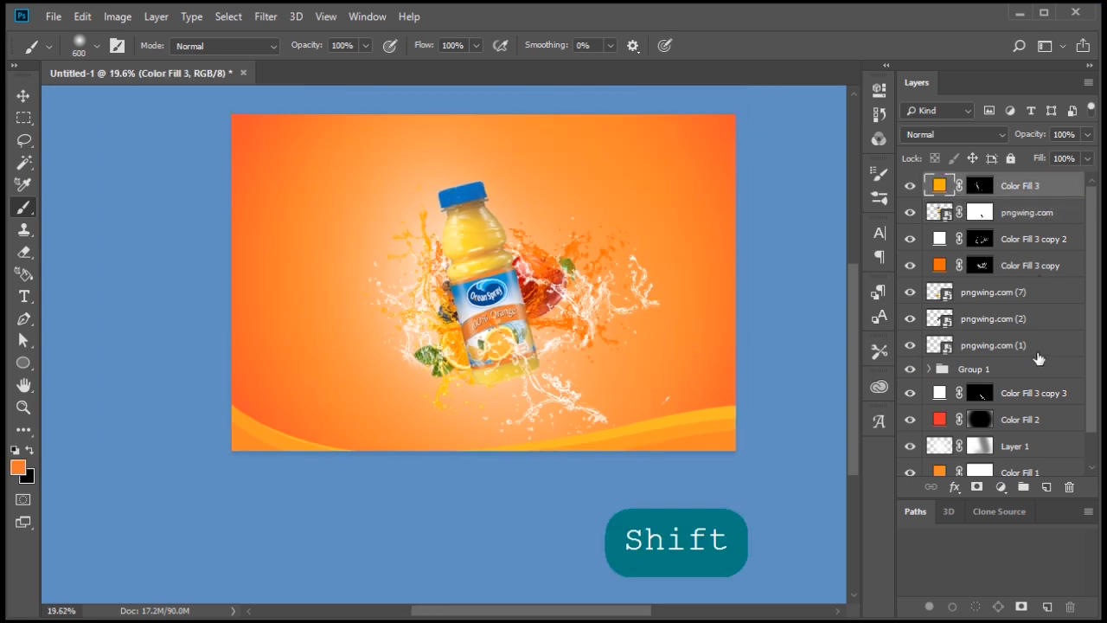
shift+click(1038, 348)
shift+click(1035, 393)
key(ctrl+t)
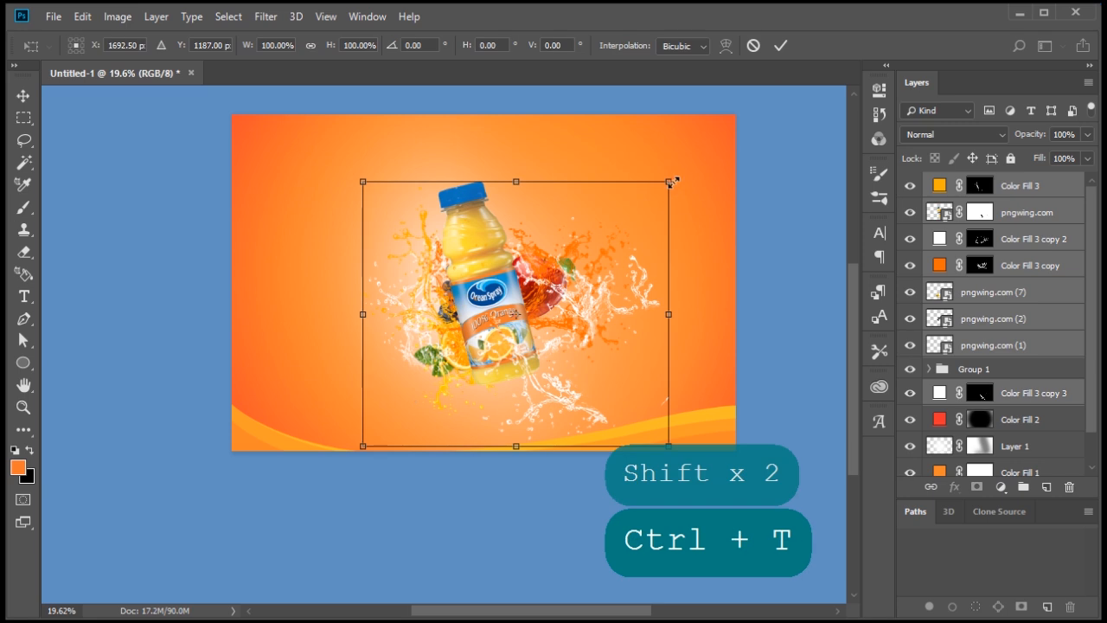
drag(673, 180, 689, 160)
key(Return)
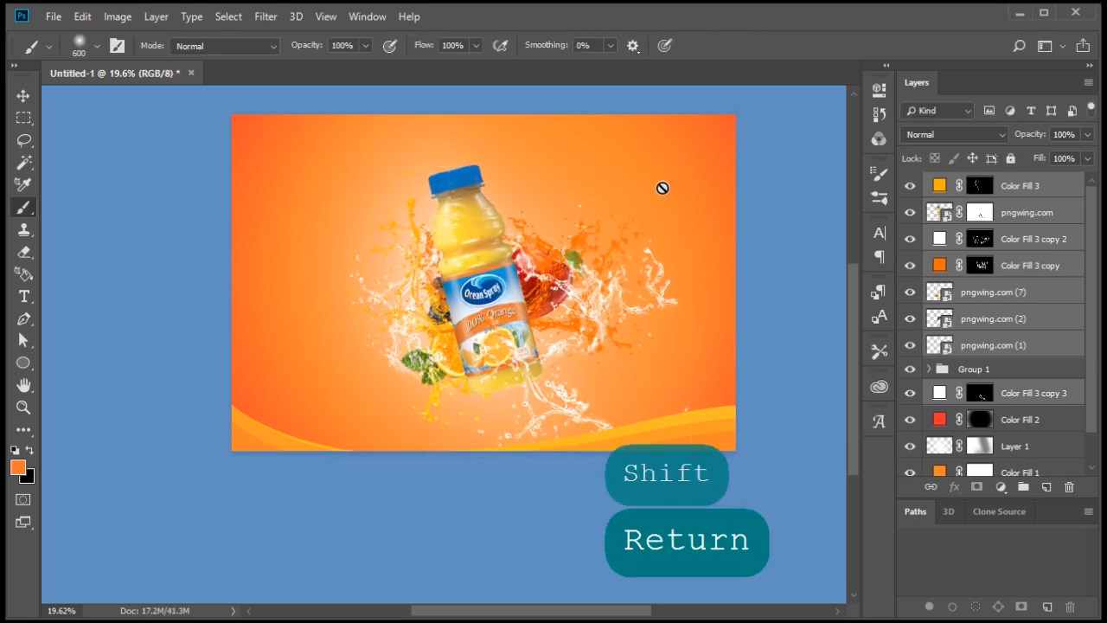
Load the fruit layers' outline as a selection and paint black inside it on the Color Fill 3, copy 2 and copy masks to clear splashes off the fruit
scroll(429, 321, up, 1)
scroll(655, 306, down, 1)
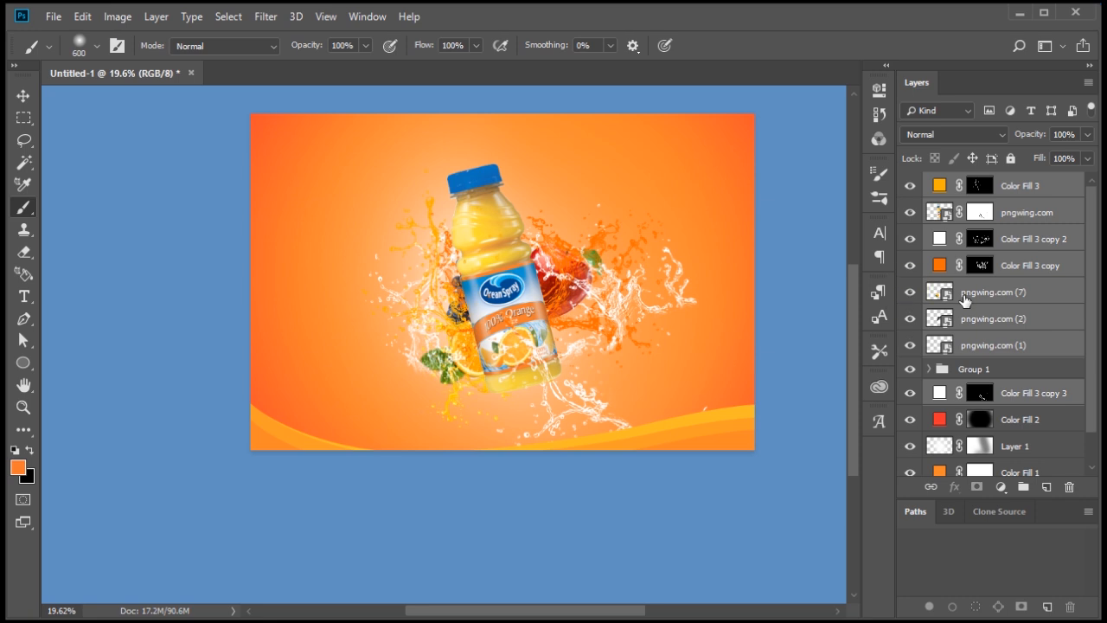
ctrl+shift+click(945, 346)
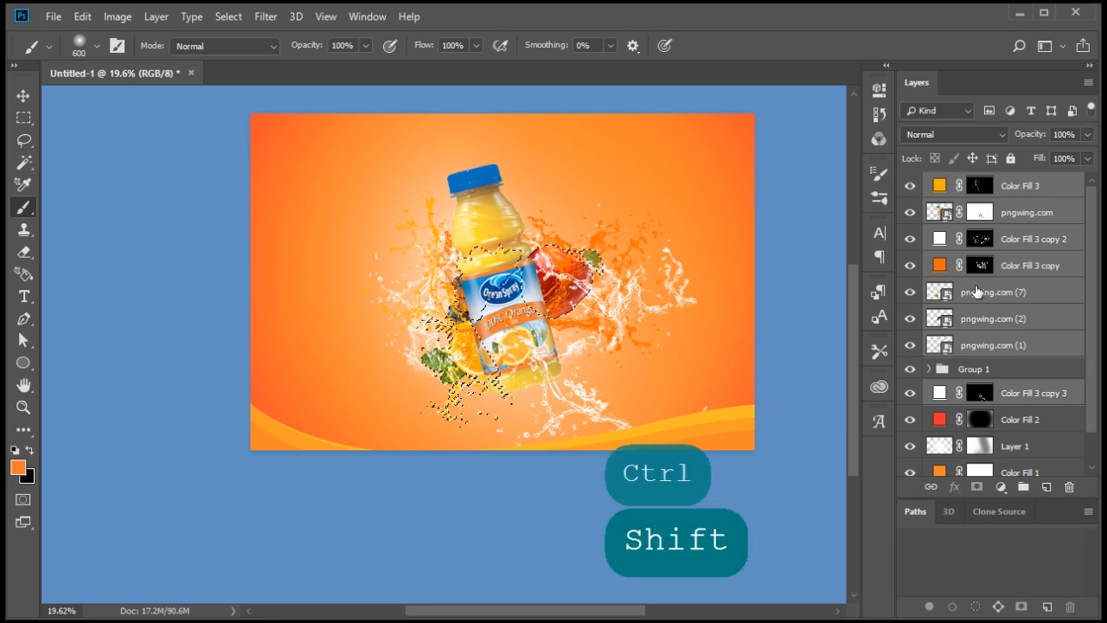
click(1026, 192)
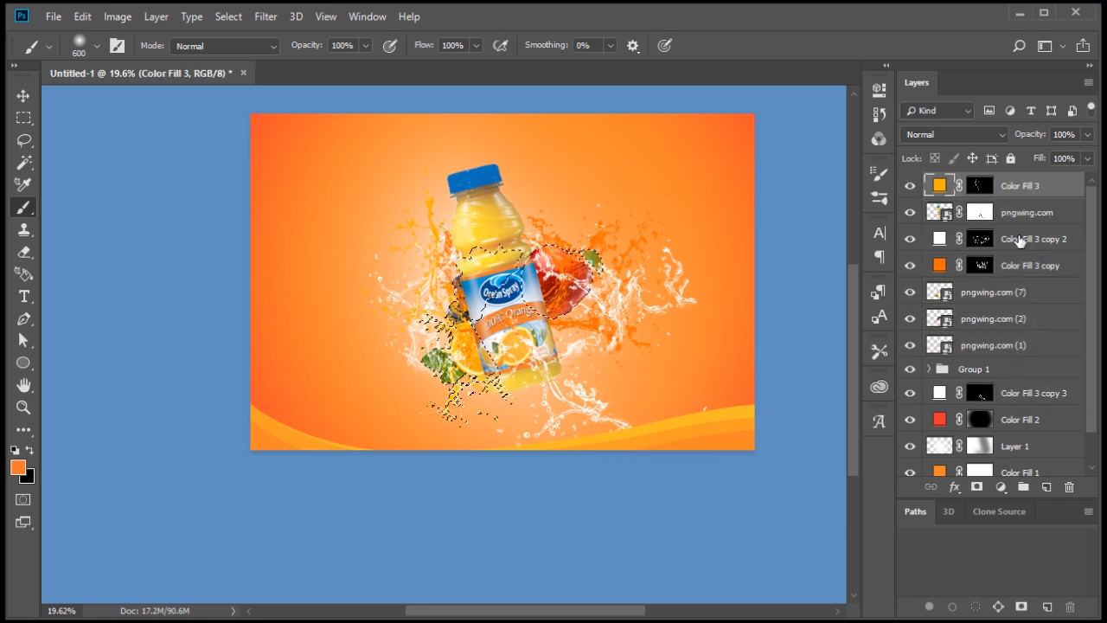
click(989, 188)
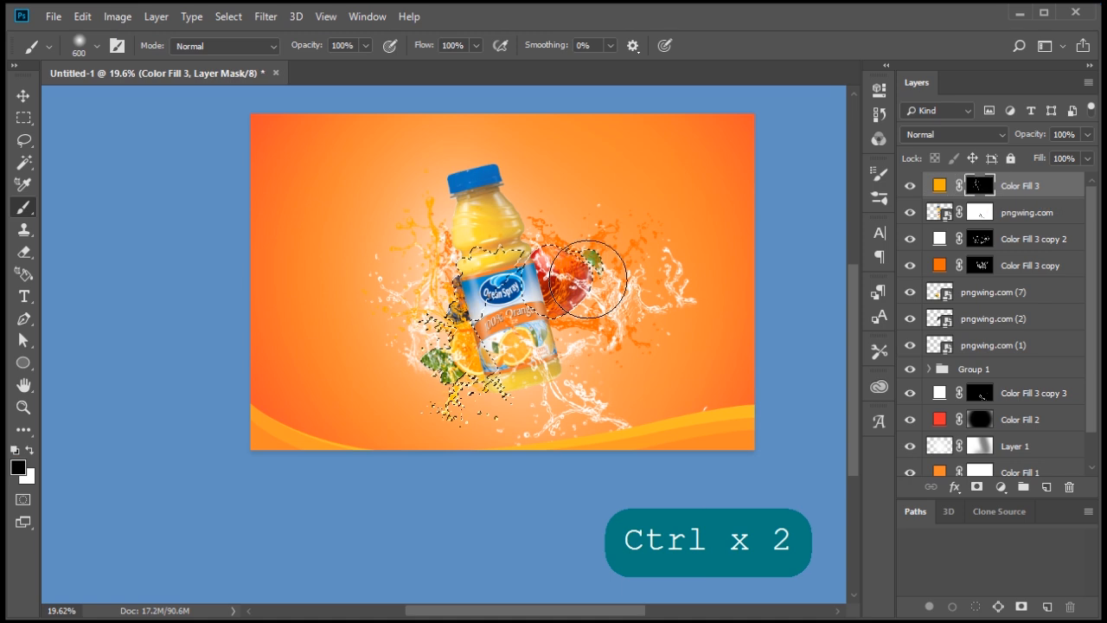
scroll(588, 281, up, 2)
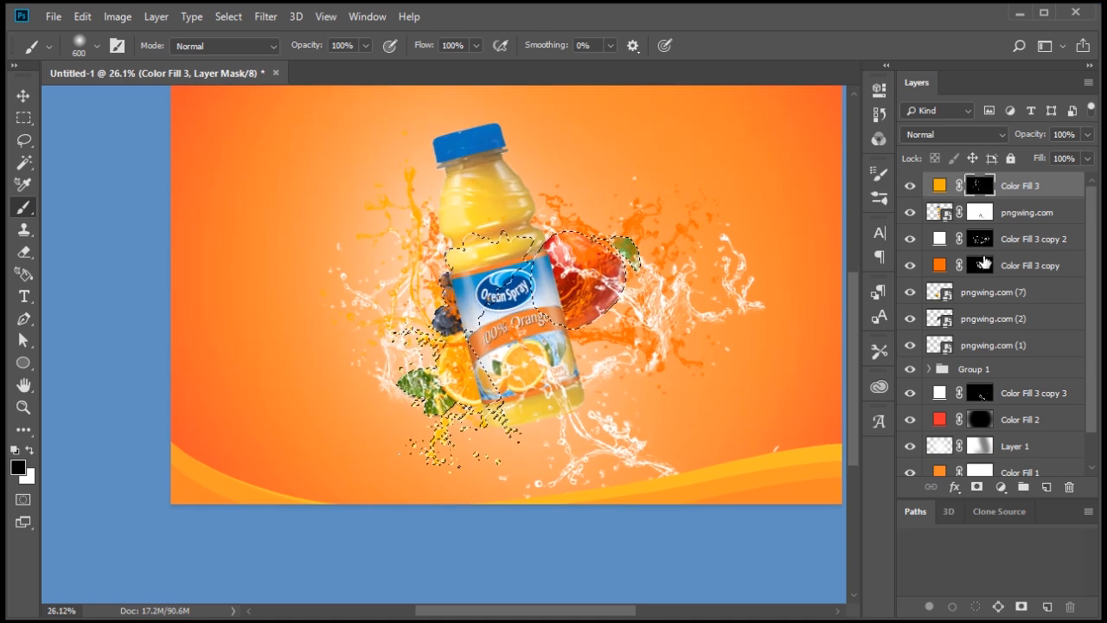
click(980, 240)
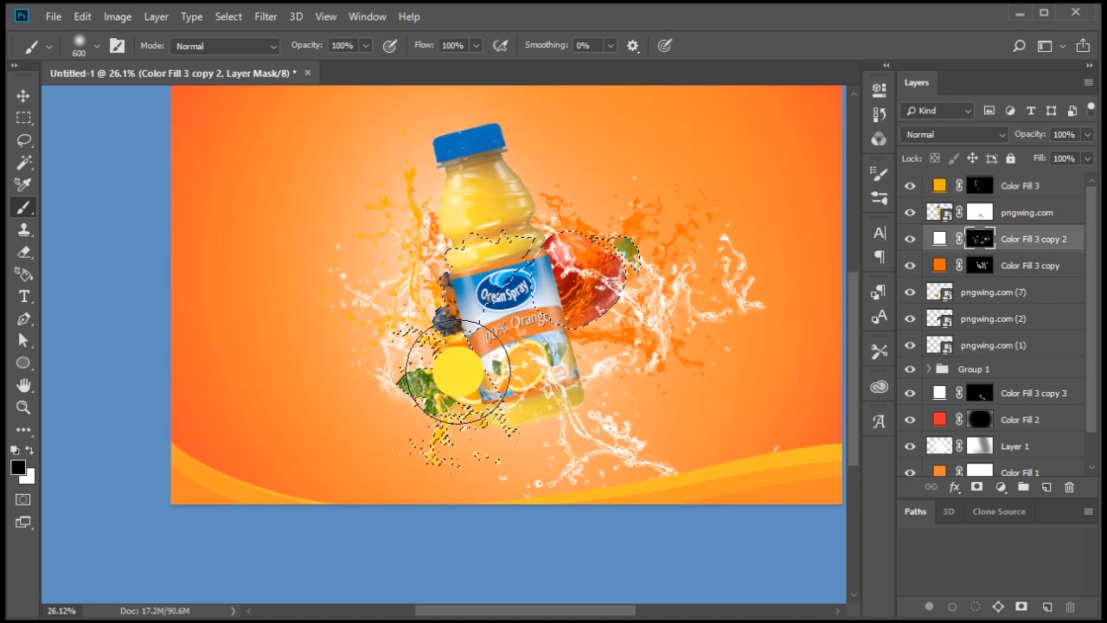
click(980, 266)
Step back through the latest paint strokes on the splash masks over the fruit and clear the selection
key(ctrl+d)
scroll(712, 292, down, 2)
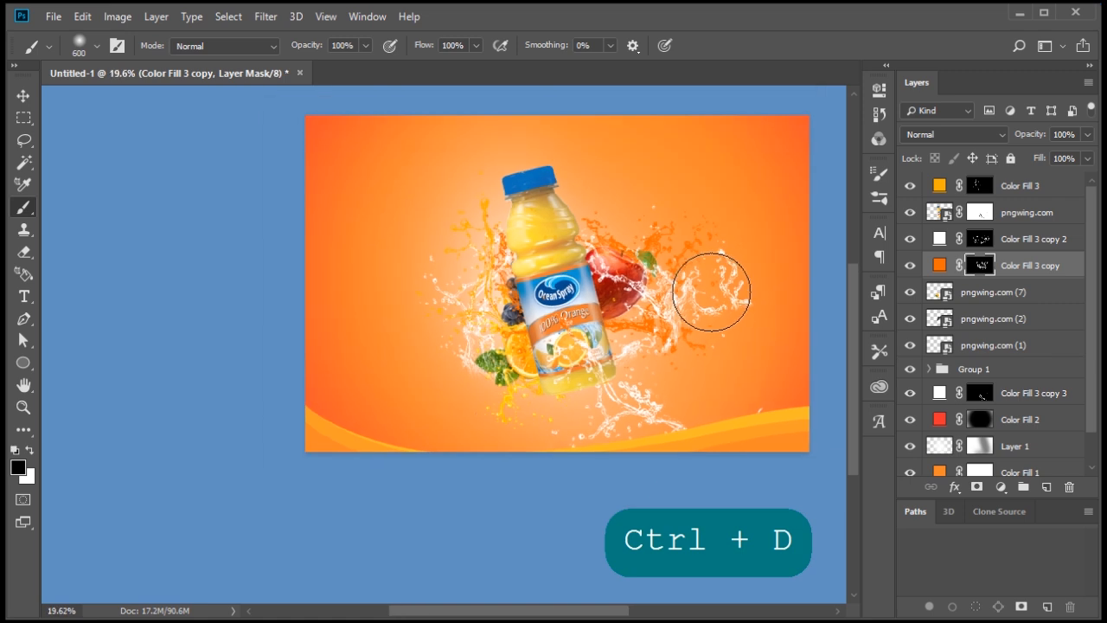
key(ctrl+alt+z)
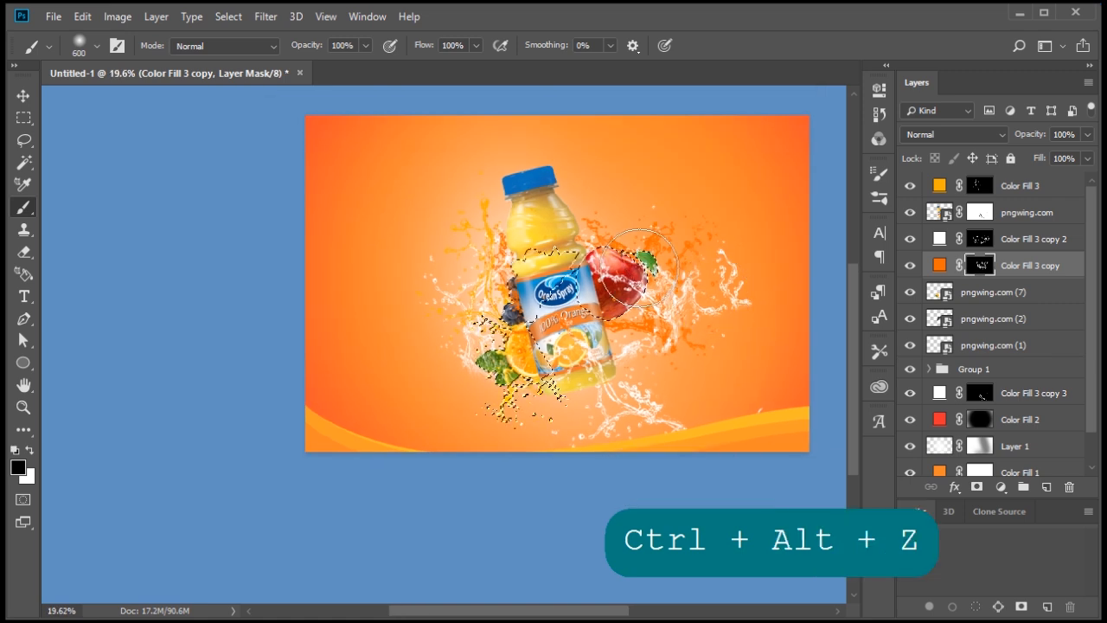
key(ctrl+d)
scroll(669, 271, up, 1)
key(ctrl+alt+z)
scroll(668, 270, up, 1)
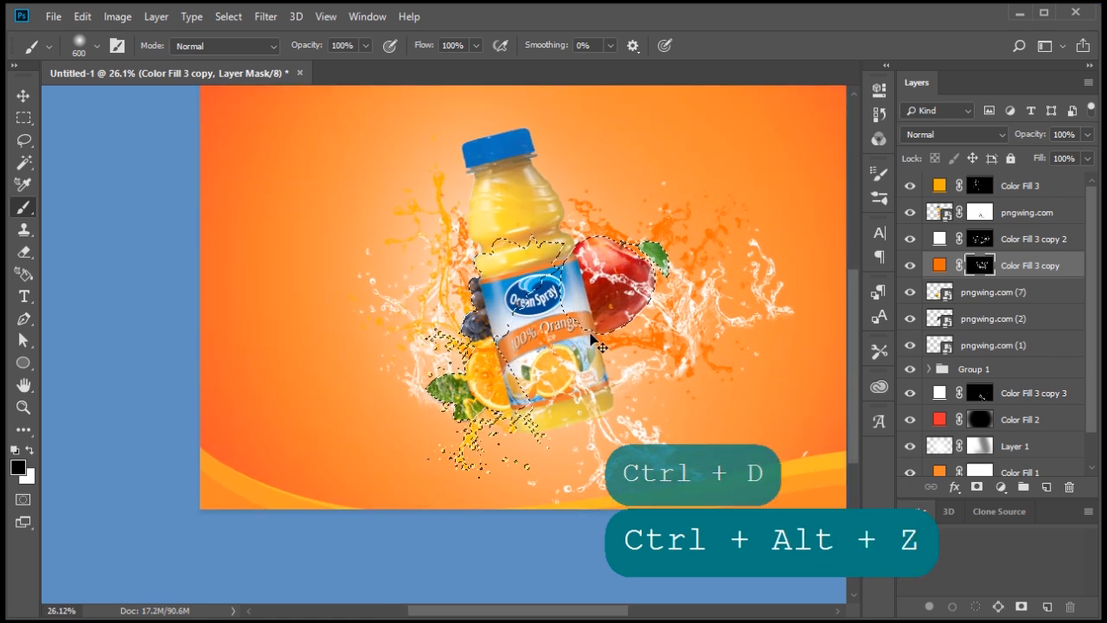
key(ctrl+alt+z)
key(ctrl+d)
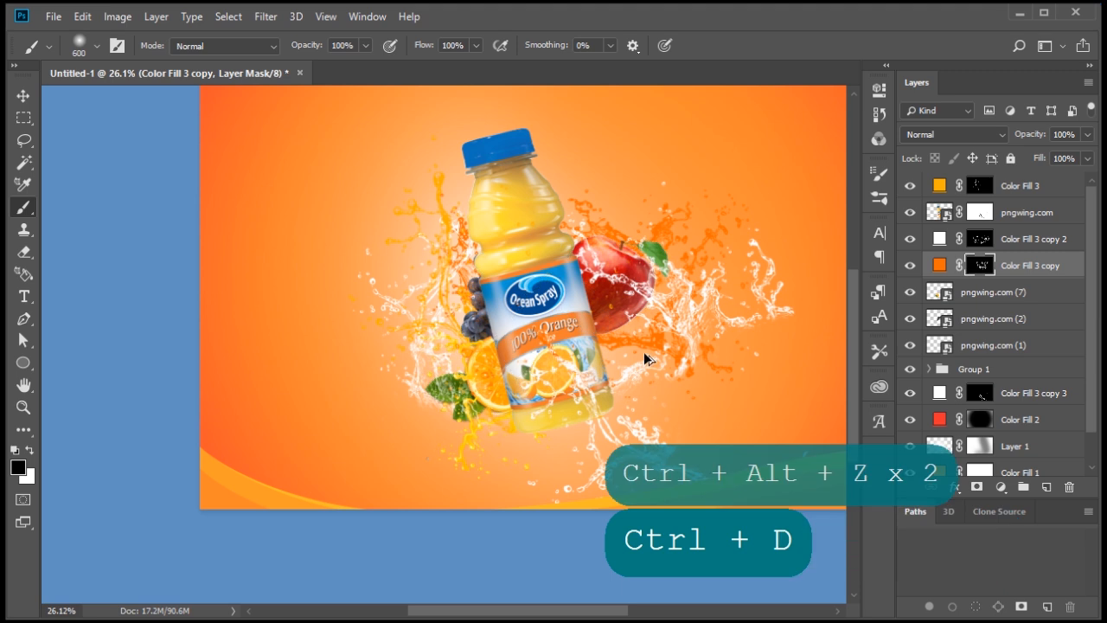
key(ctrl+alt+z)
key(ctrl+d)
scroll(644, 355, down, 1)
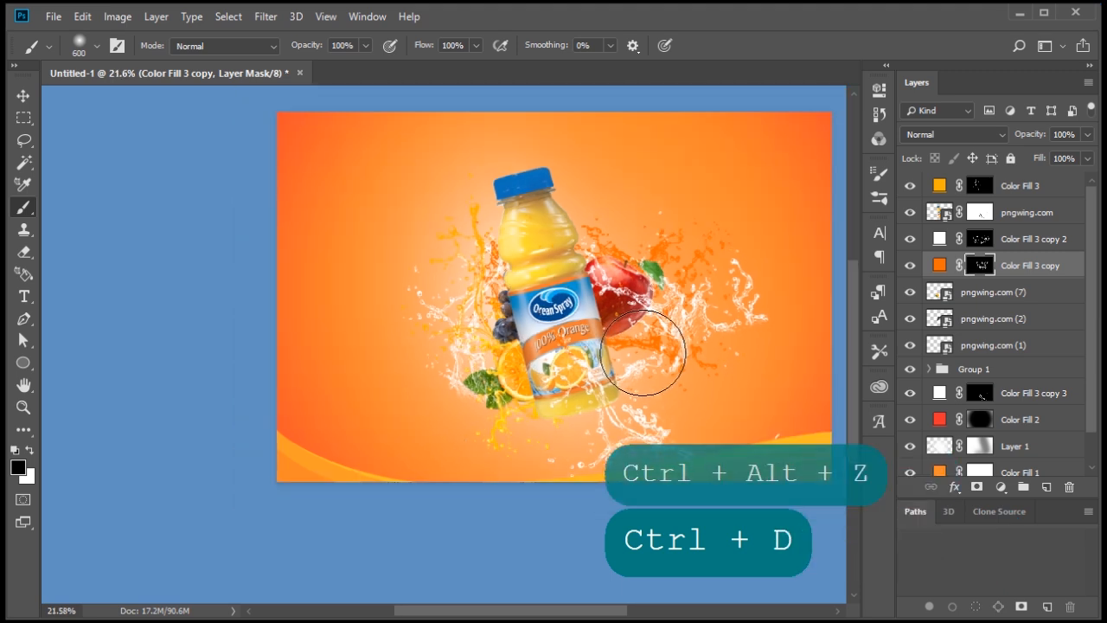
Try a Curves adjustment layer masked to the bottle's outline, placed directly above the pngwing.com bottle layer, and clear the selection
click(980, 294)
ctrl+click(940, 294)
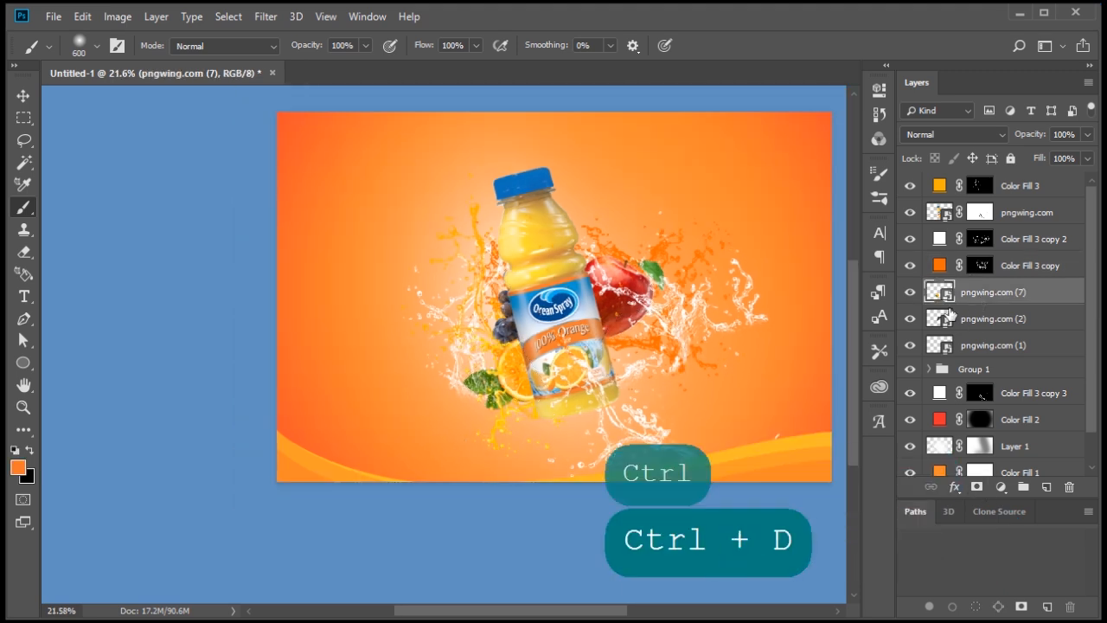
ctrl+click(941, 211)
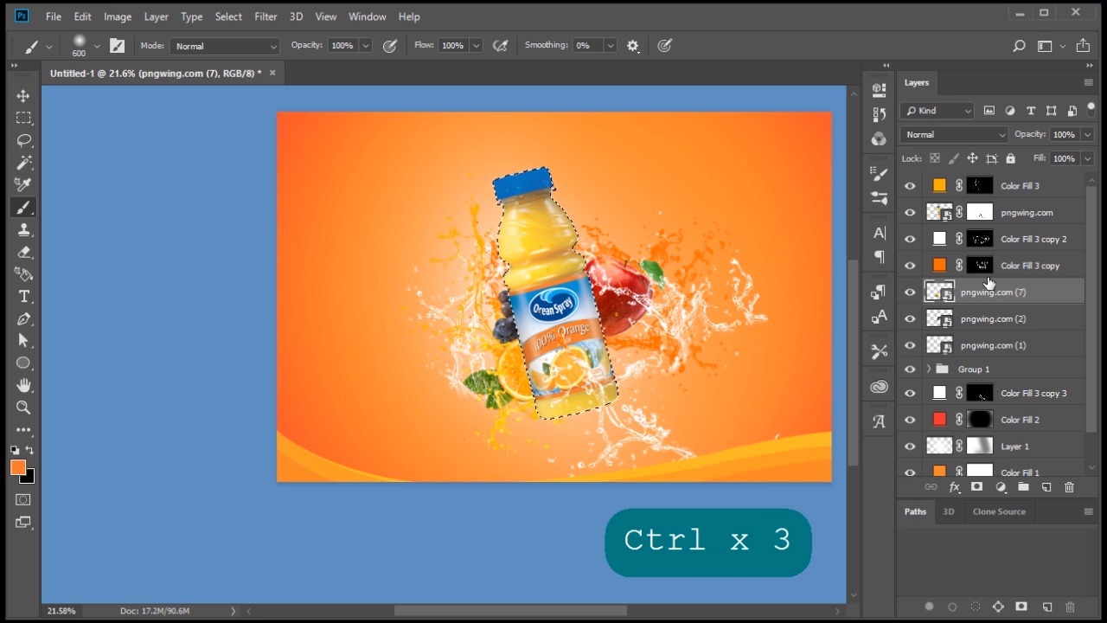
click(1001, 487)
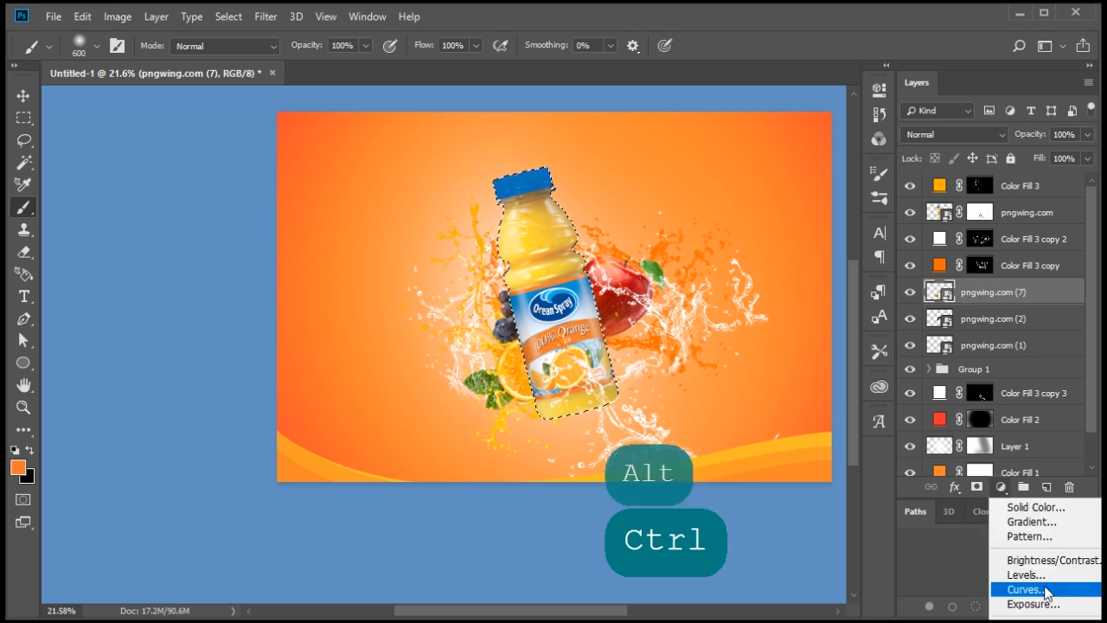
click(1020, 591)
drag(741, 267, 643, 369)
drag(1044, 286, 1034, 201)
click(937, 214)
key(ctrl+d)
click(932, 215)
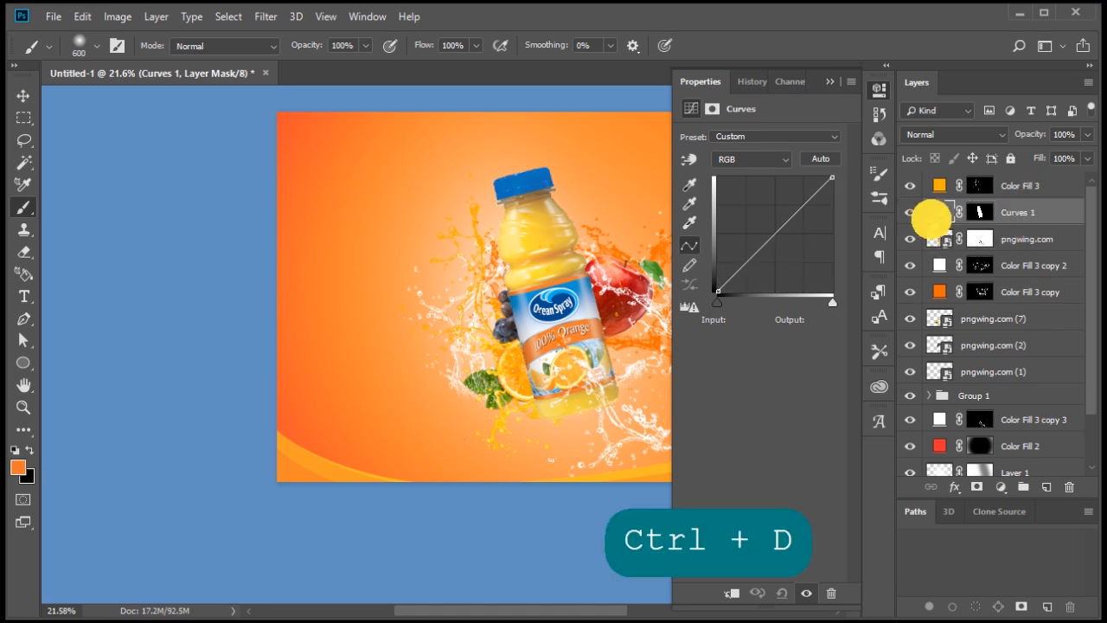
Try brightening the bottle with the RGB curve and shifting its Red and Green curves, and delete the Curves 1 layer
drag(750, 258, 742, 257)
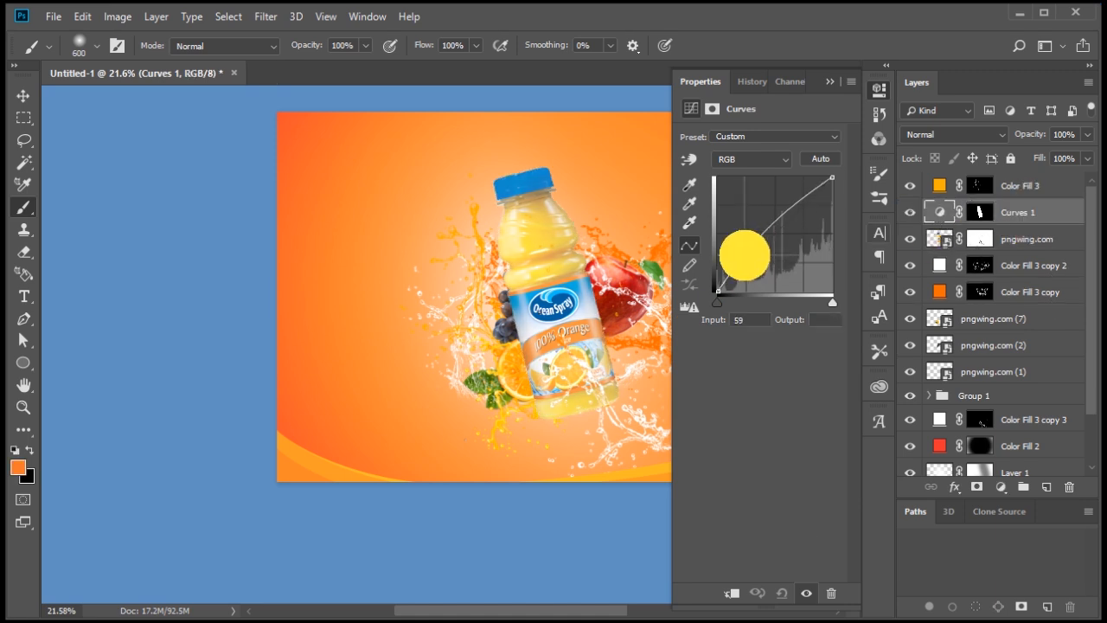
drag(796, 198, 802, 192)
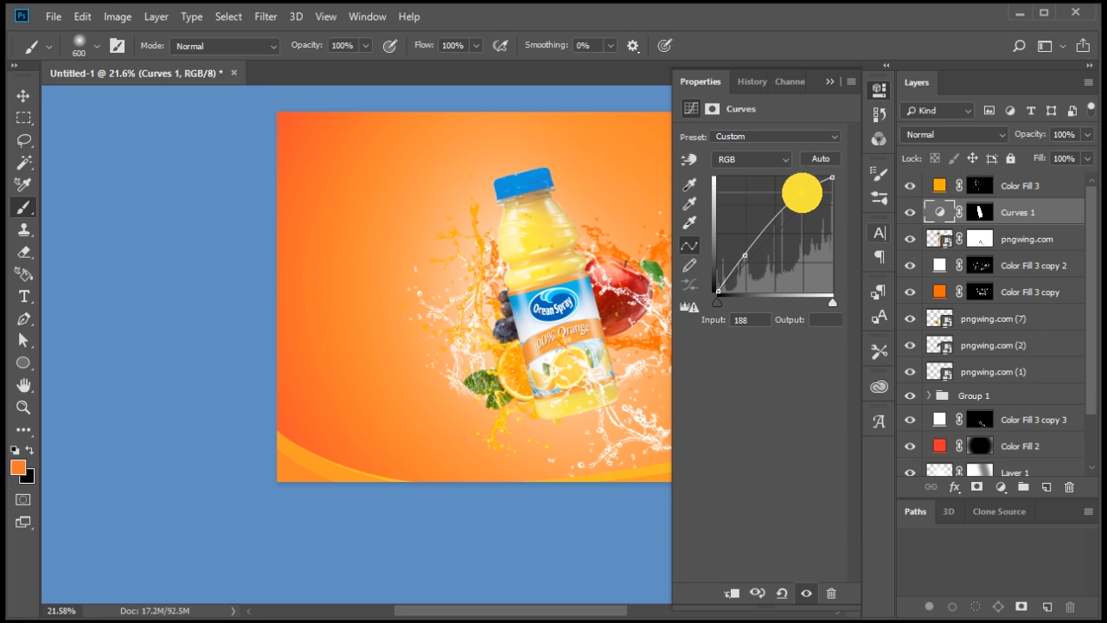
click(766, 159)
click(764, 185)
click(727, 283)
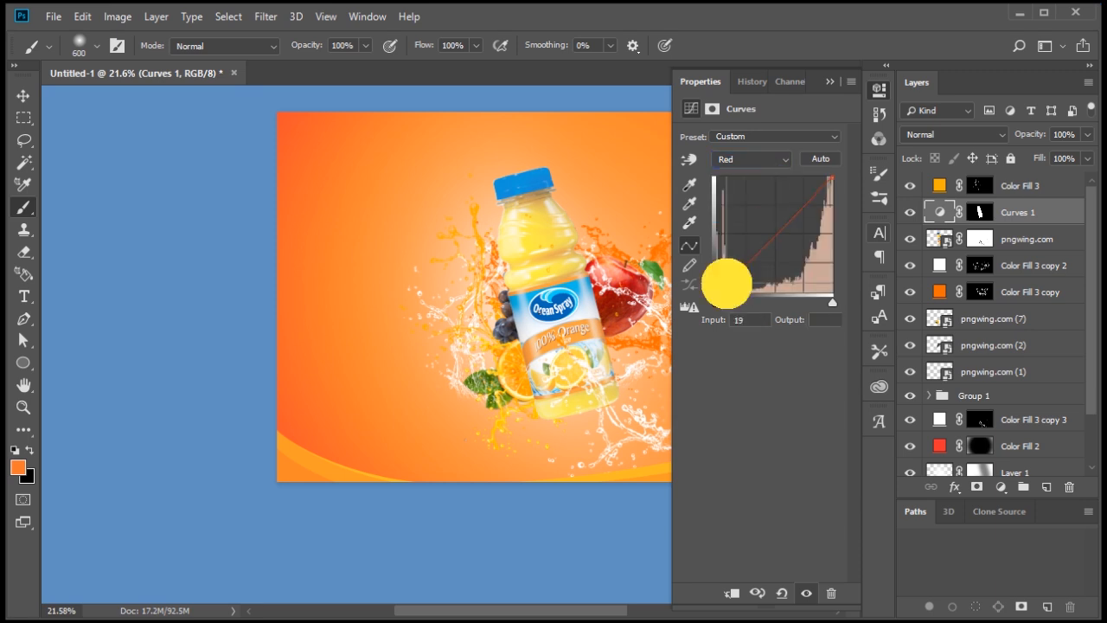
mouse_move(727, 283)
mouse_down()
mouse_move(725, 273)
mouse_move(731, 289)
mouse_up()
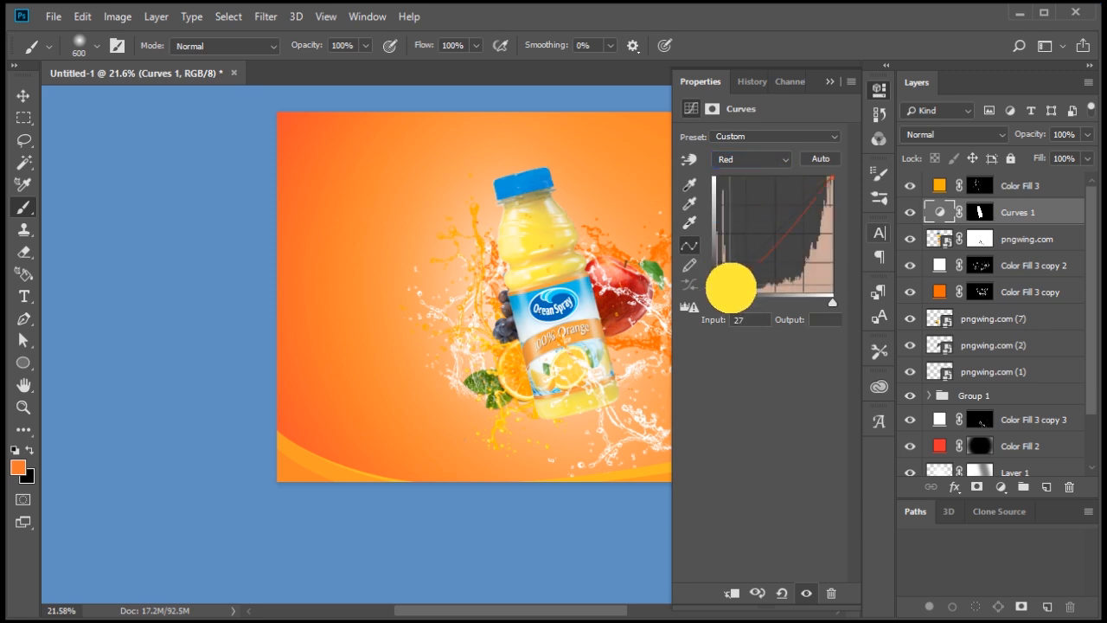
click(752, 159)
click(764, 198)
mouse_move(758, 251)
mouse_down()
mouse_move(766, 219)
mouse_move(781, 267)
mouse_move(750, 248)
mouse_up()
click(774, 159)
click(774, 211)
drag(1014, 212, 1069, 487)
Load the bottle mask intersected with the bottle's outline as a selection and add a Curves adjustment layer above the pngwing.com layer
ctrl+click(943, 216)
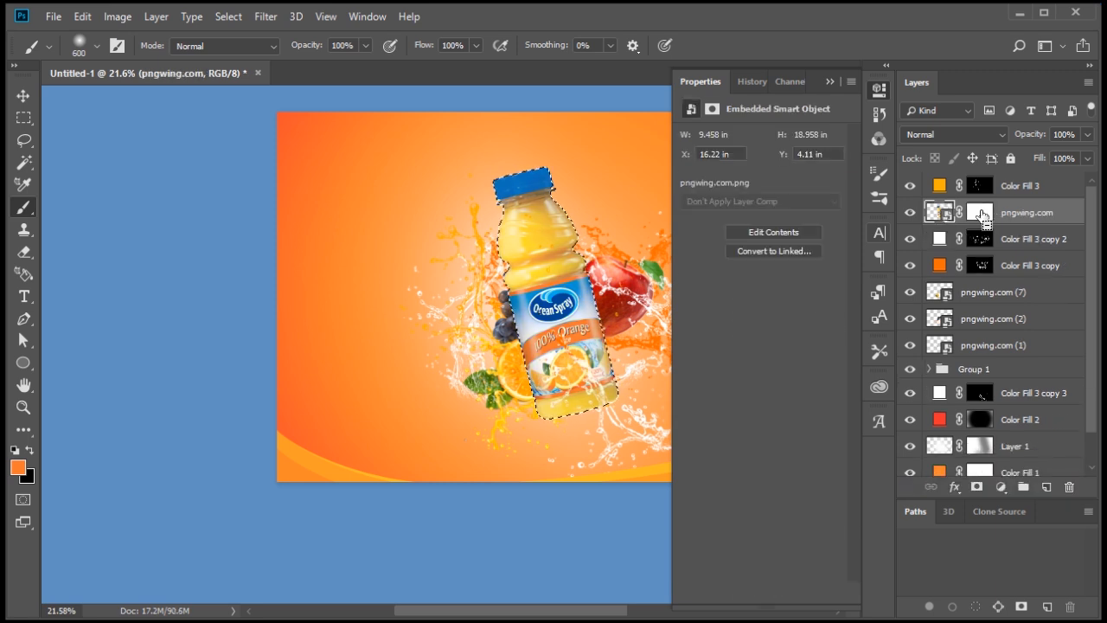
key(ctrl+d)
ctrl+click(979, 212)
ctrl+alt+shift+click(944, 216)
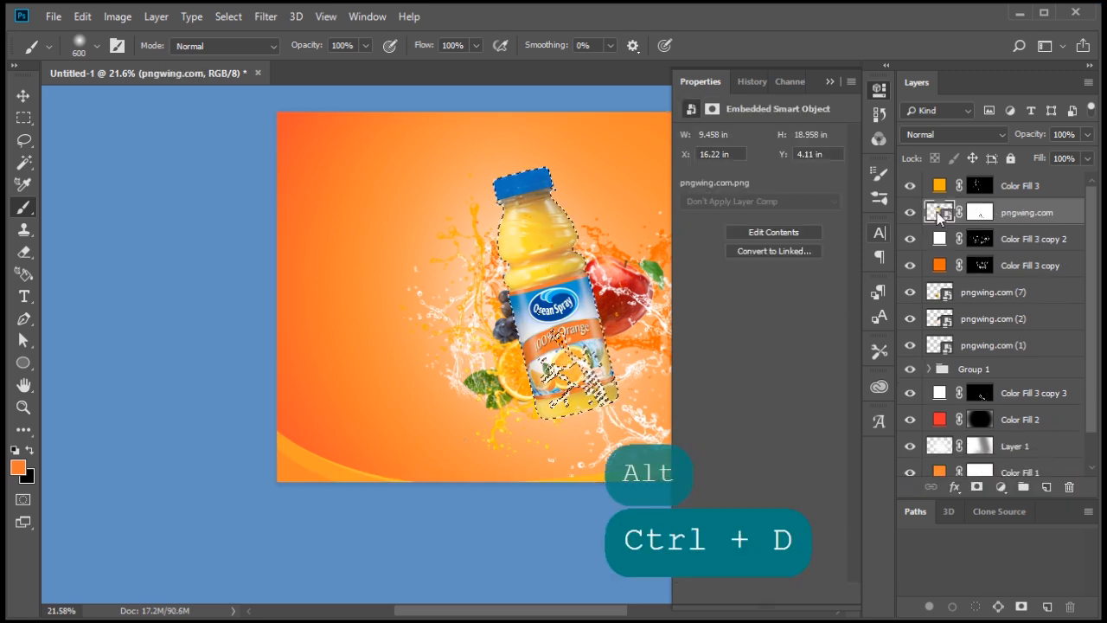
click(1002, 488)
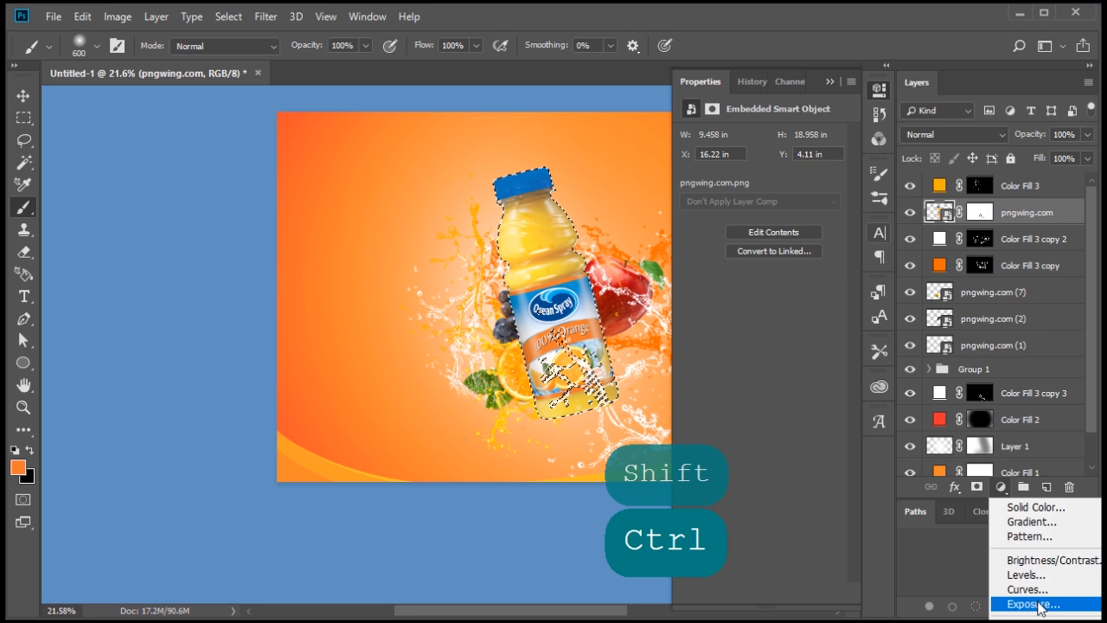
click(1027, 589)
Shape the Curves 1 RGB curve into a slight S with shadow, midtone and highlight points to strengthen the bottle's contrast
drag(742, 264, 738, 261)
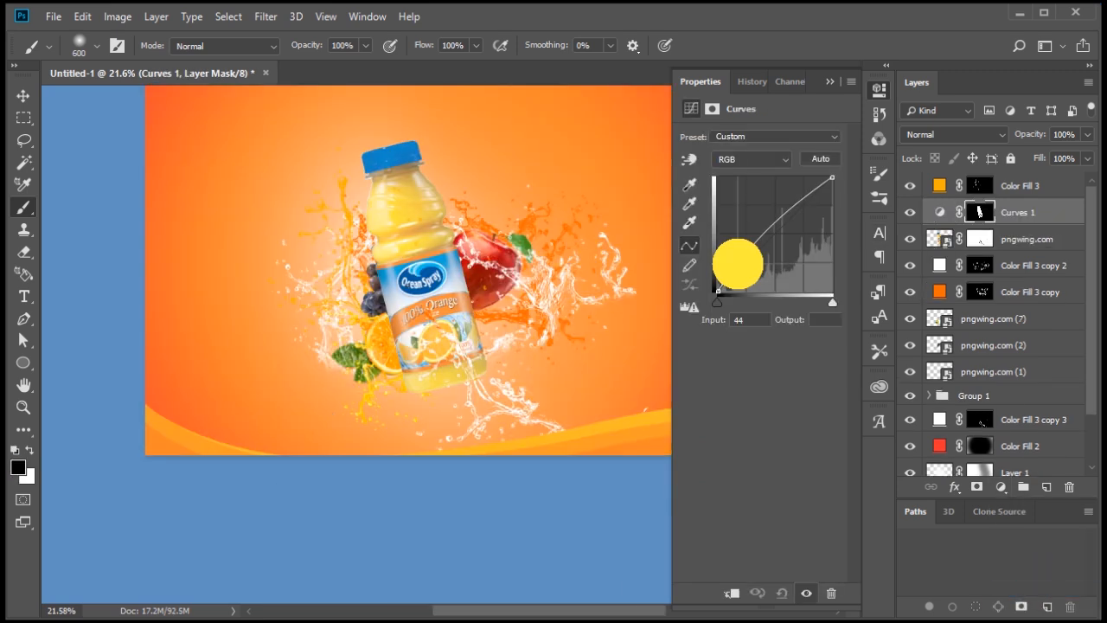
drag(807, 195, 807, 199)
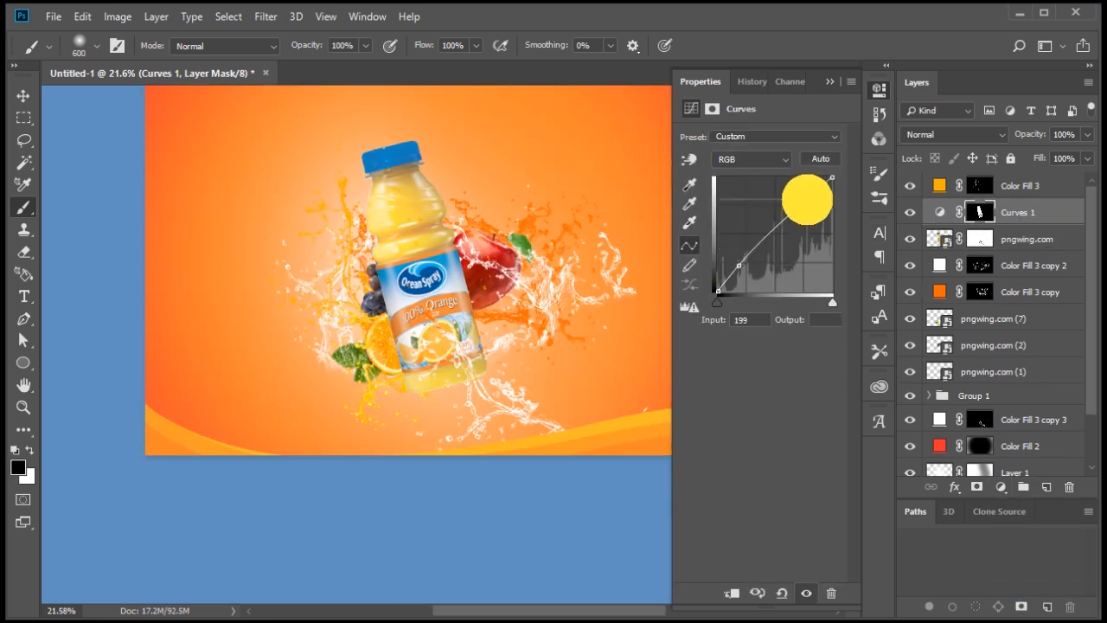
scroll(394, 149, up, 5)
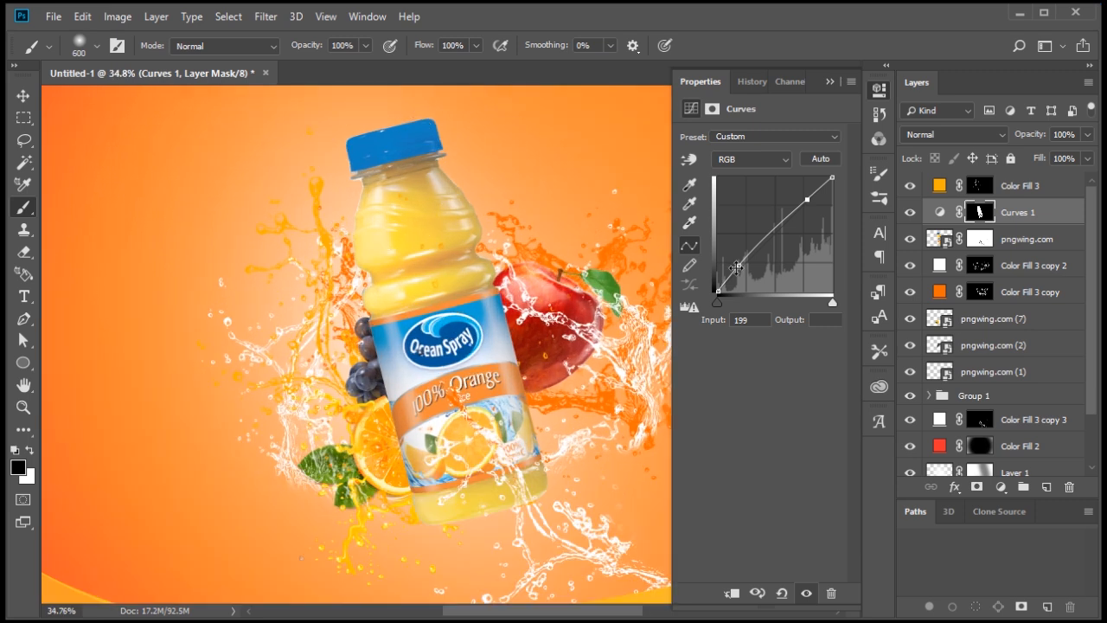
drag(768, 227, 771, 236)
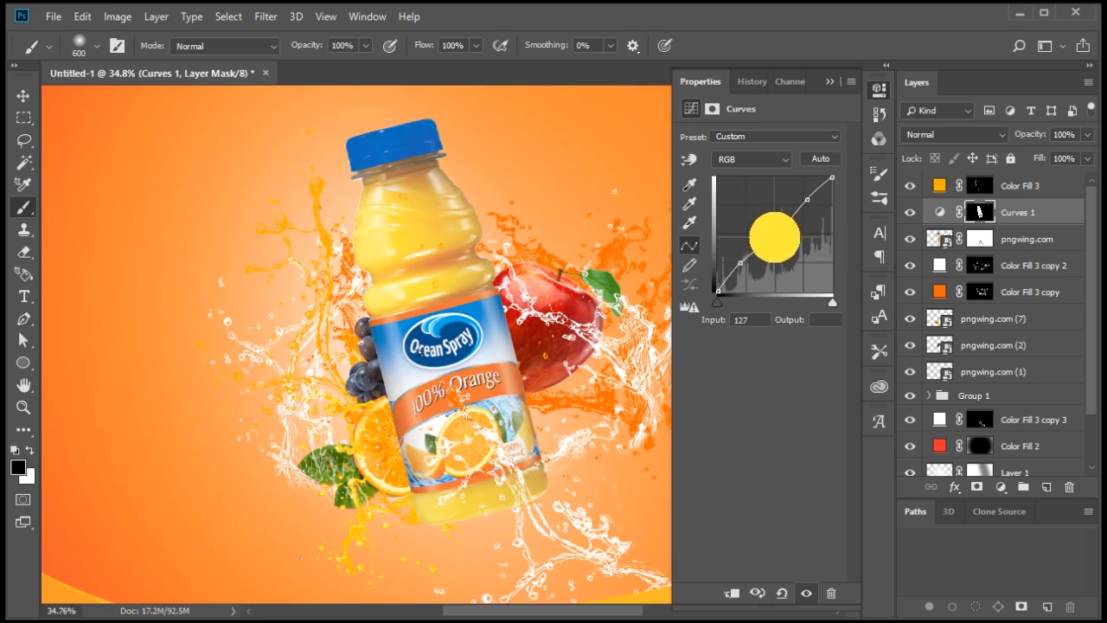
scroll(390, 247, down, 4)
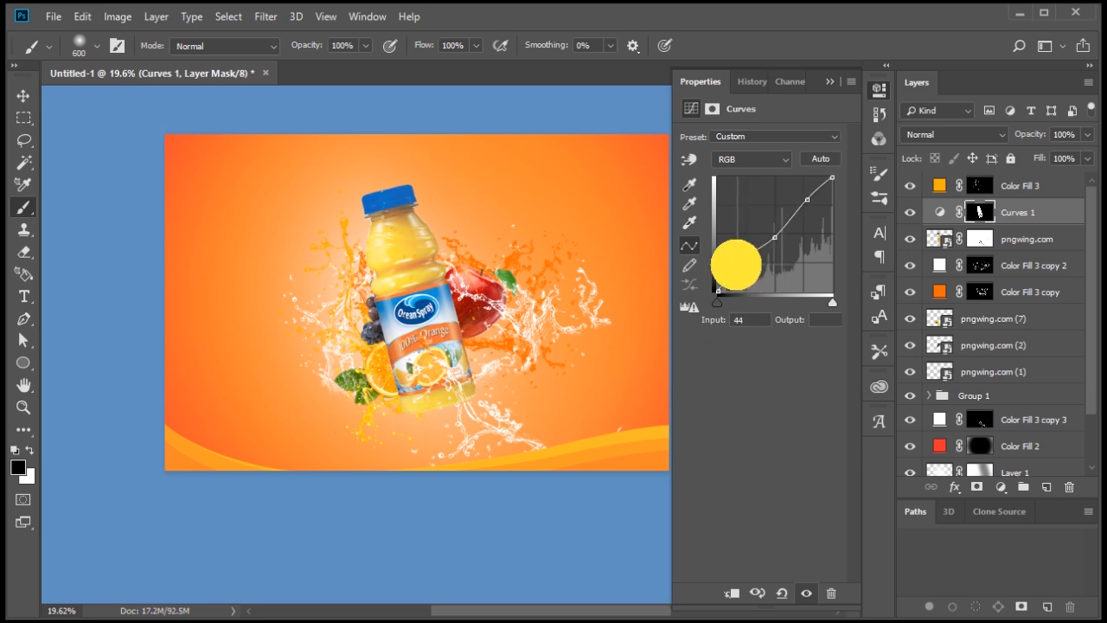
click(804, 202)
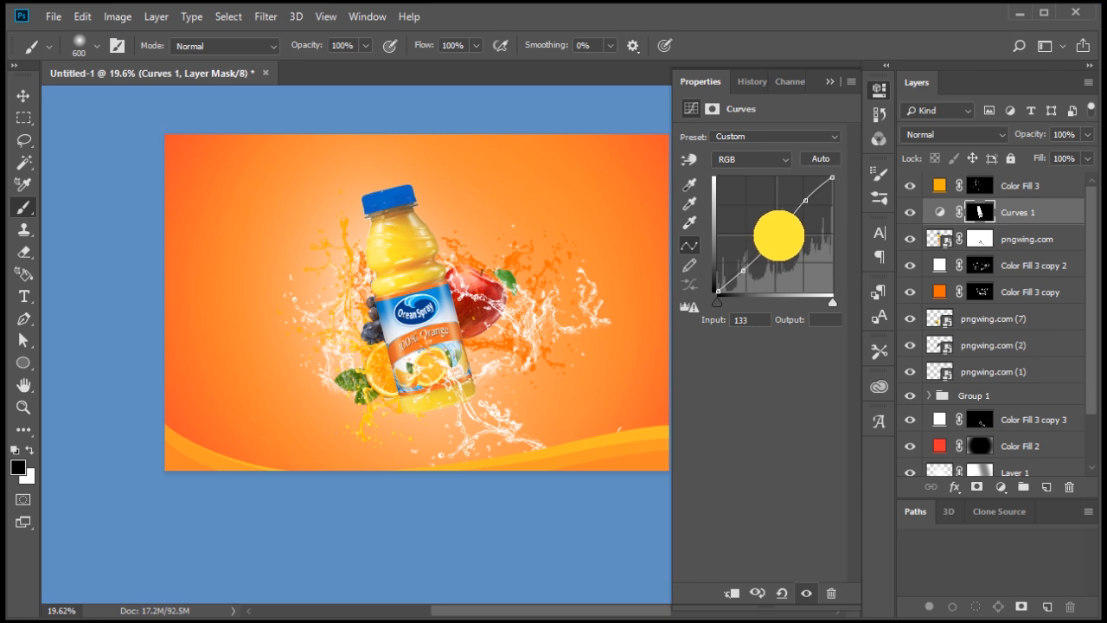
Load the Curves 1 mask as a selection and start a Hue/Saturation adjustment on the bottle layer with Yellows at hue -18 and saturation +30
ctrl+click(979, 212)
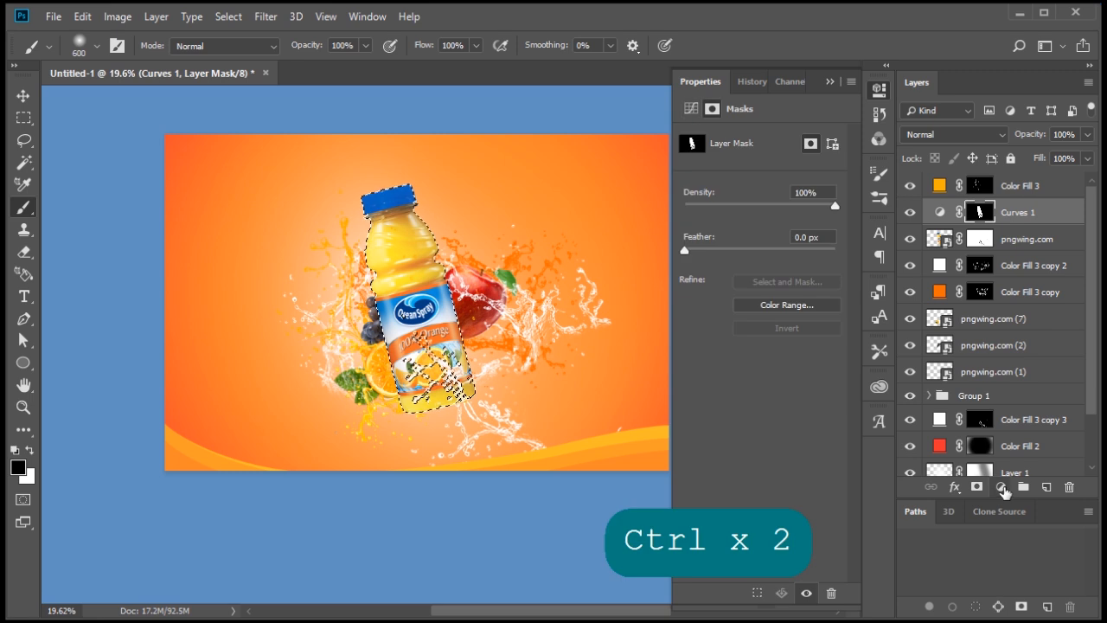
click(1026, 238)
click(118, 17)
mouse_move(156, 62)
click(334, 216)
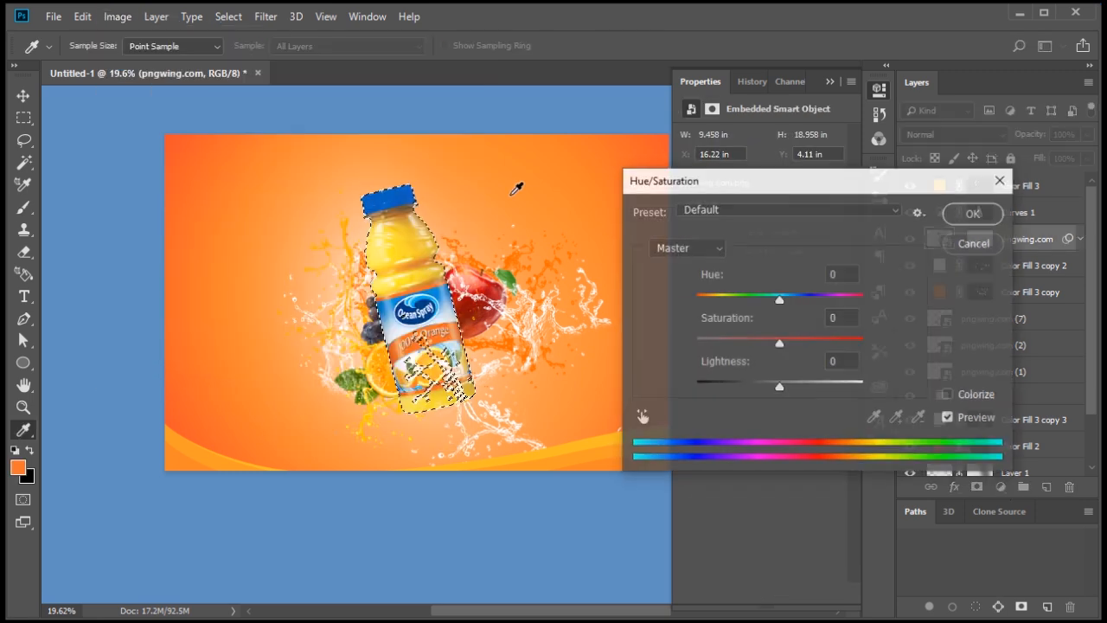
click(641, 418)
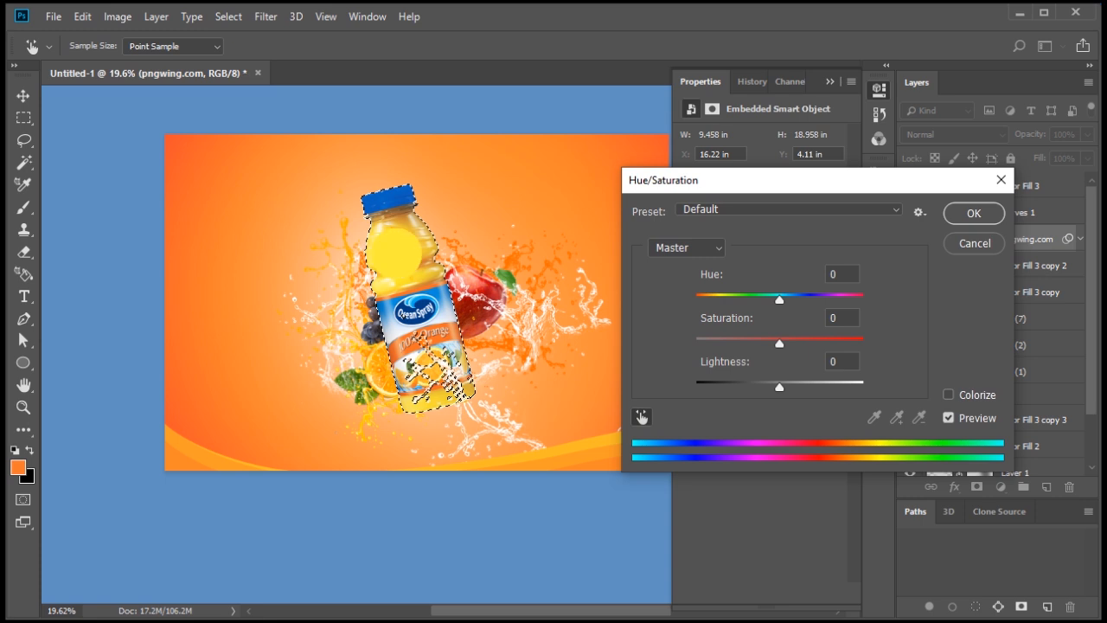
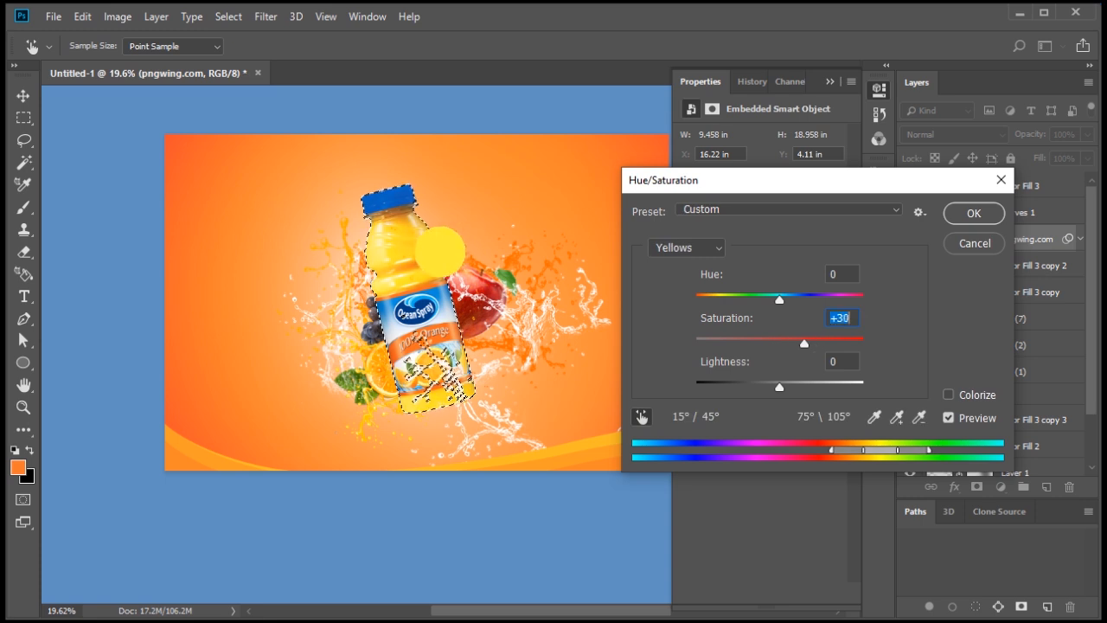
drag(778, 299, 766, 296)
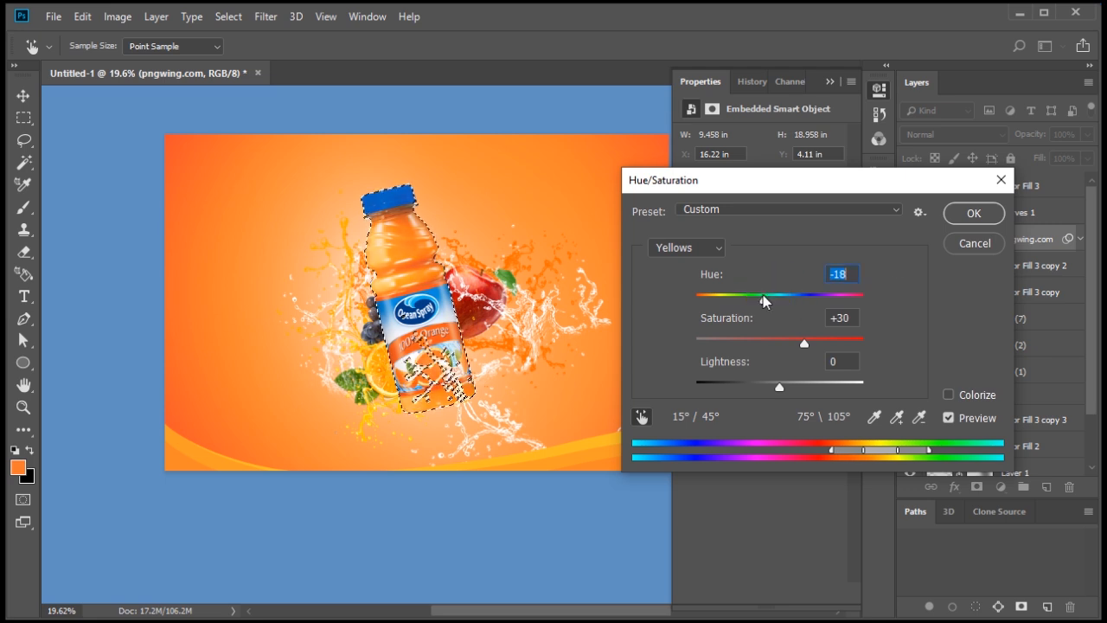
Set the Master lightness to +13 and apply the Hue/Saturation adjustment to the bottle
click(711, 249)
click(715, 266)
mouse_move(779, 385)
mouse_down()
mouse_move(798, 379)
mouse_move(789, 384)
mouse_up()
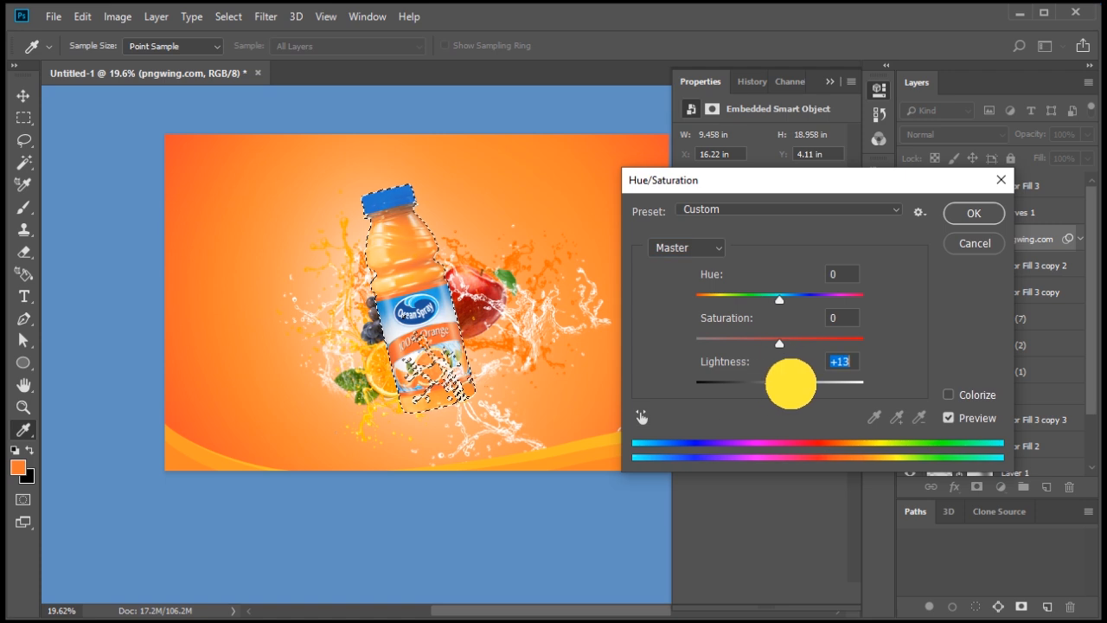
click(974, 213)
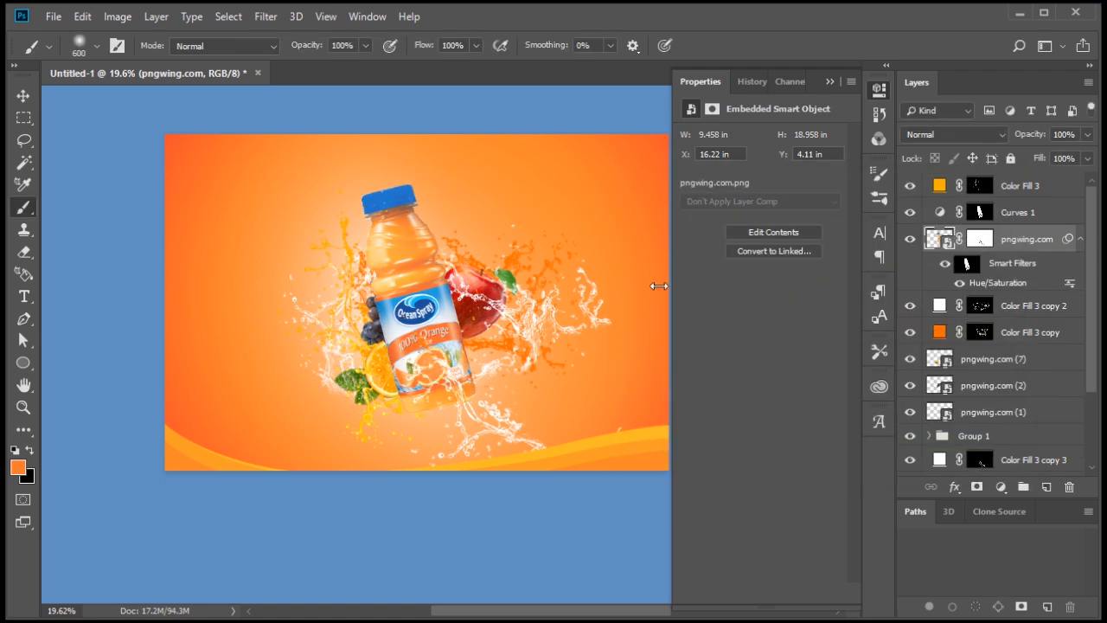
Add a new layer above Layer 1 and paint one soft white brush dab behind the middle of the bottle
scroll(454, 333, down, 1)
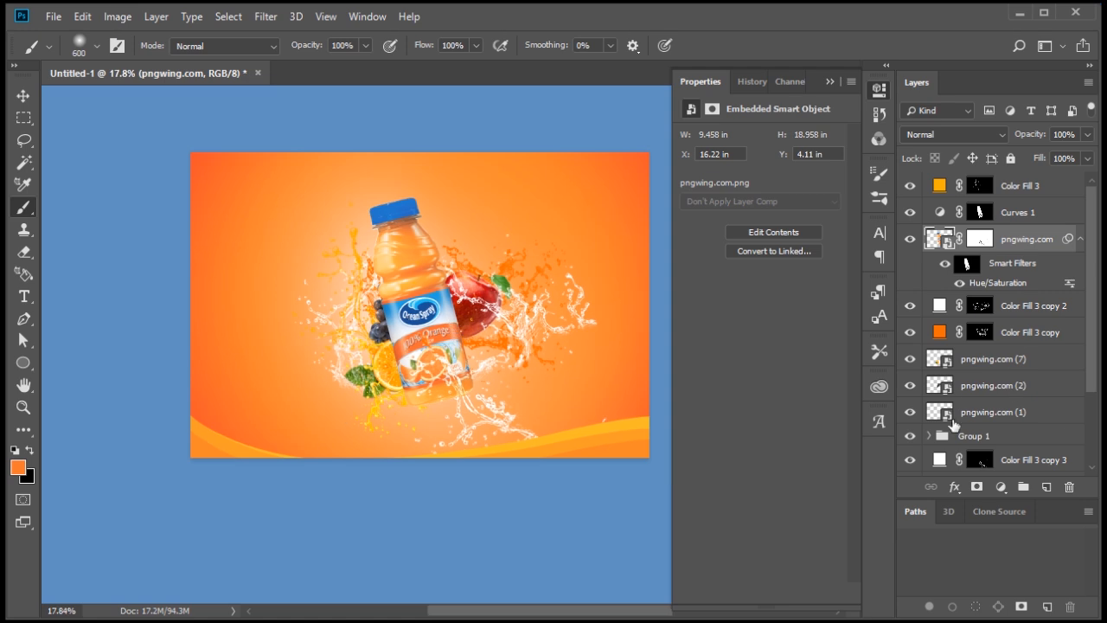
scroll(952, 422, down, 3)
click(945, 413)
shift+click(985, 412)
shift+click(984, 413)
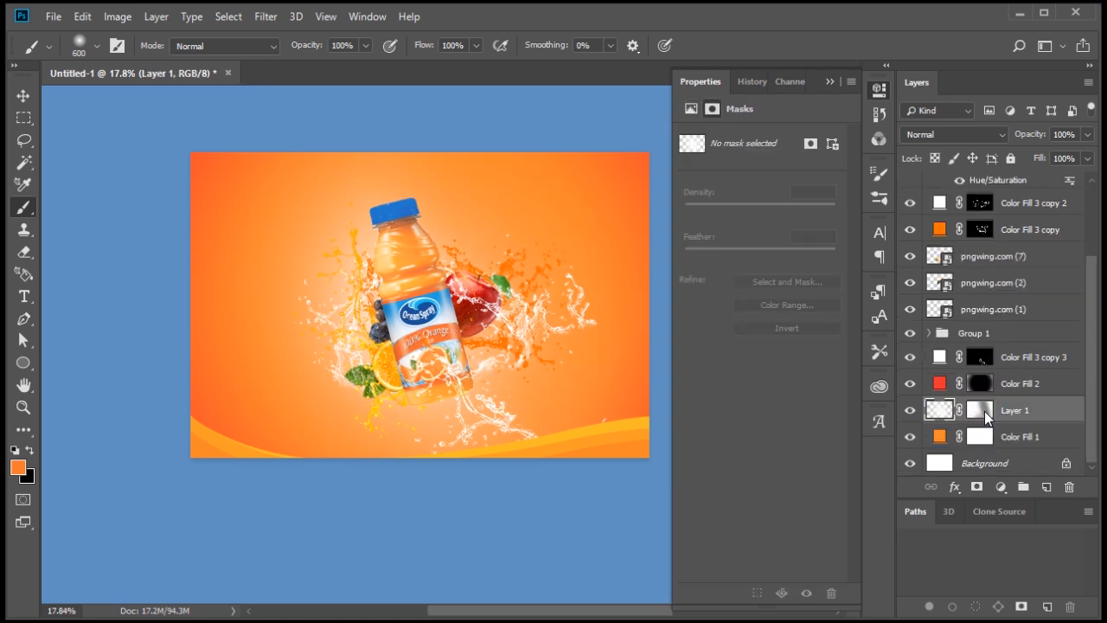
click(1047, 487)
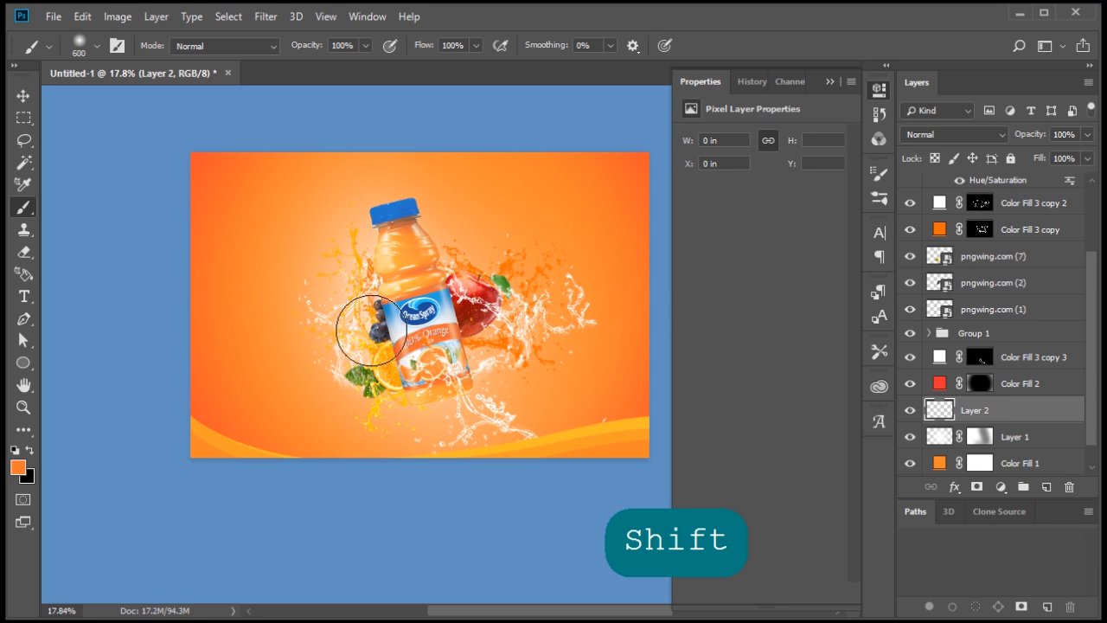
key(d)
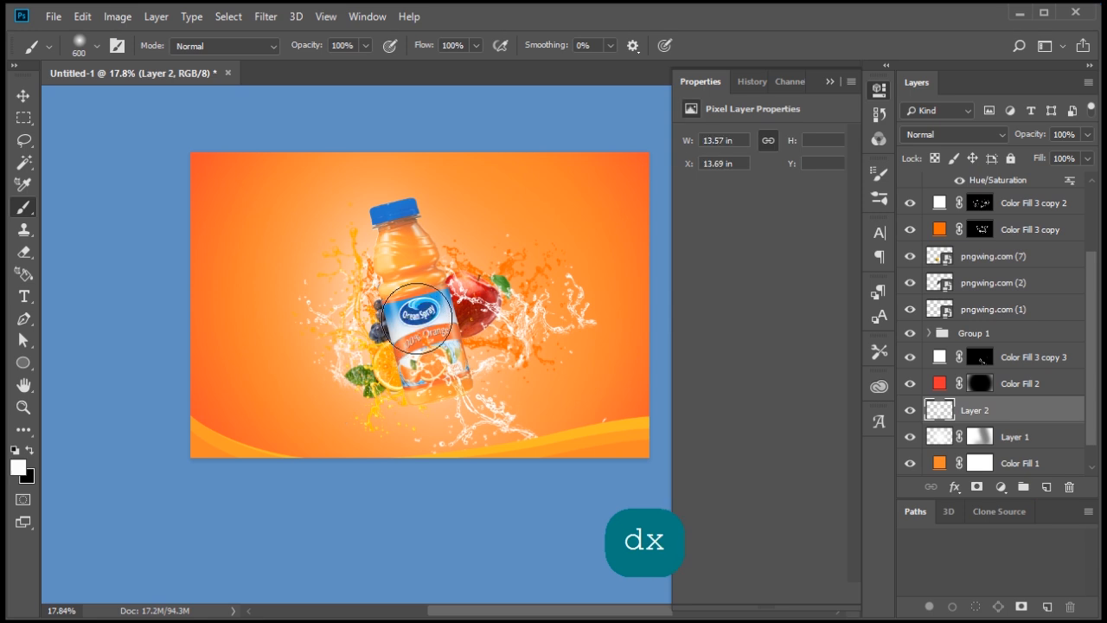
Scale Layer 2's white glow to about 199% from its centre and move the layer above Color Fill 2
key(ctrl+t)
drag(488, 245, 564, 170)
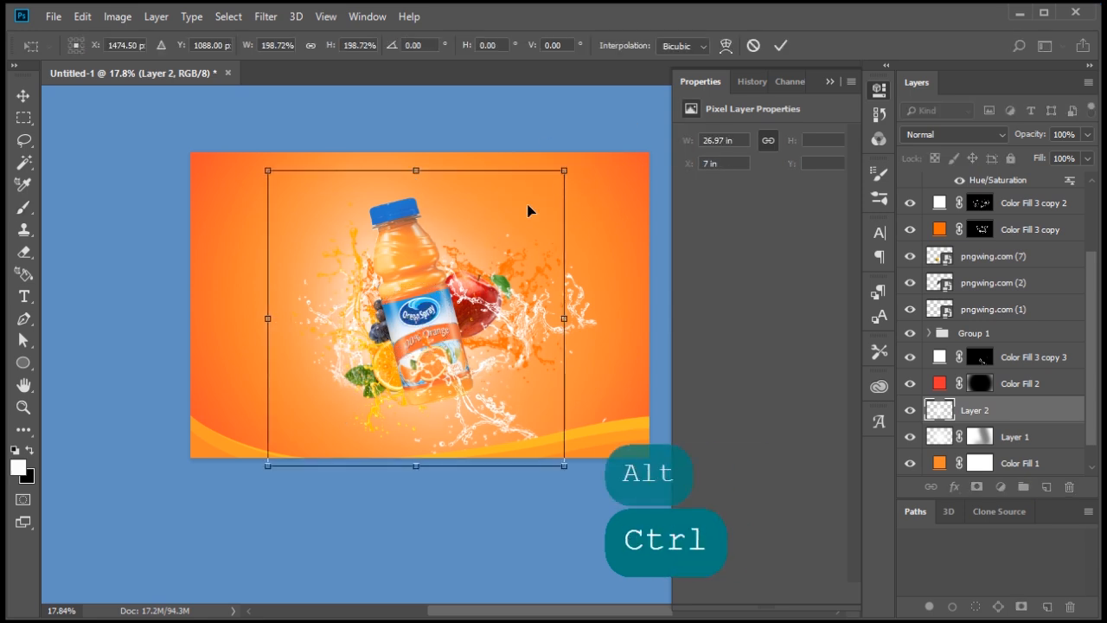
key(ctrl+Return)
key(ctrl+t)
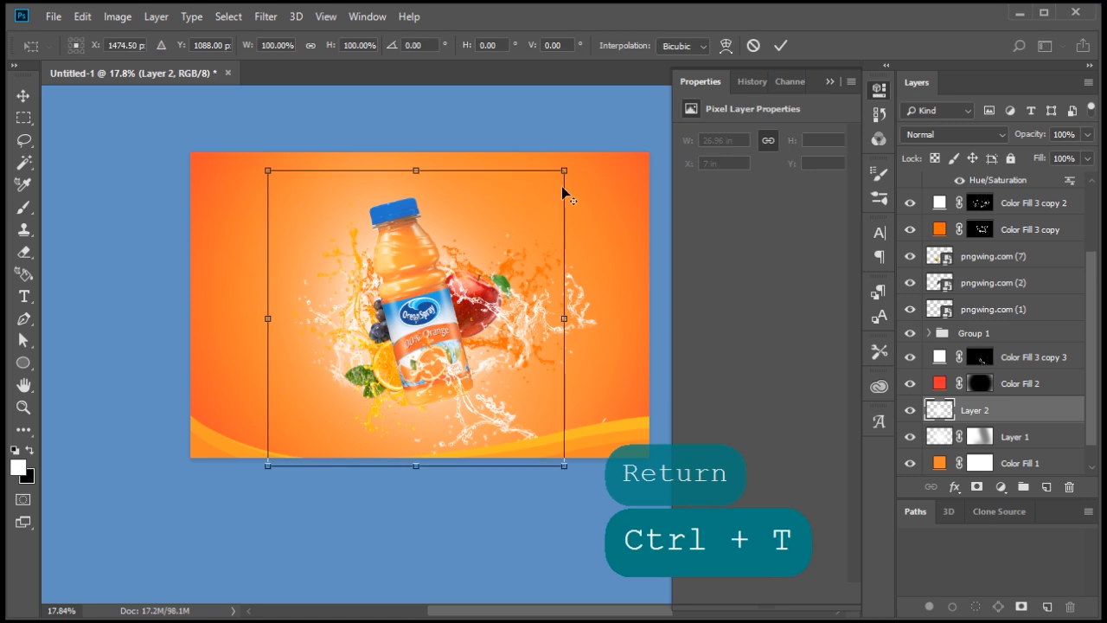
key(Return)
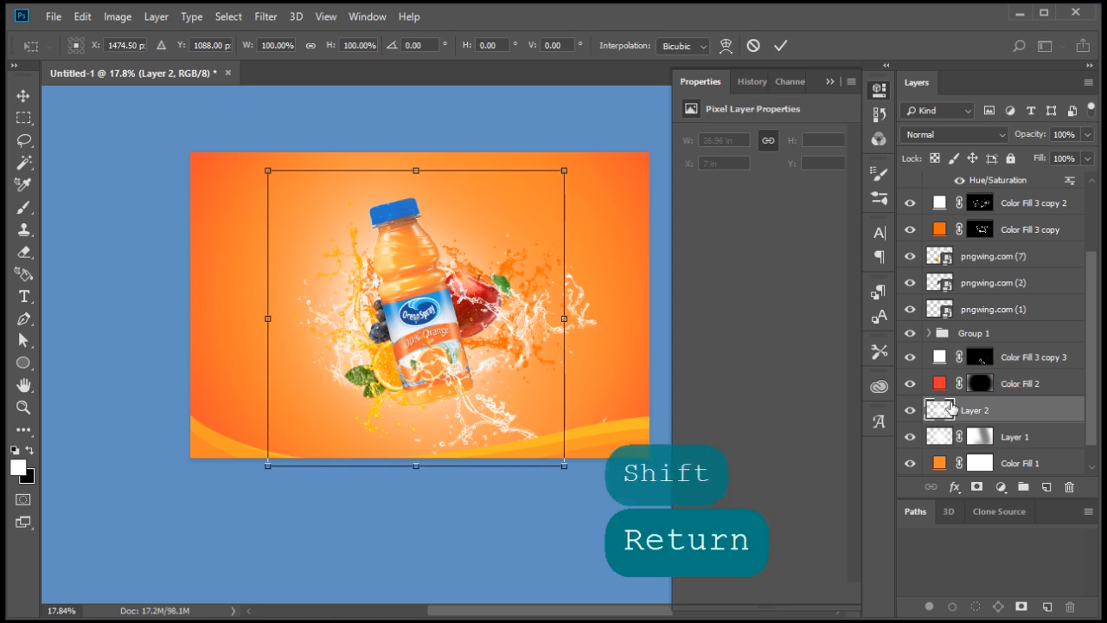
drag(1011, 410, 1019, 382)
alt+click(909, 384)
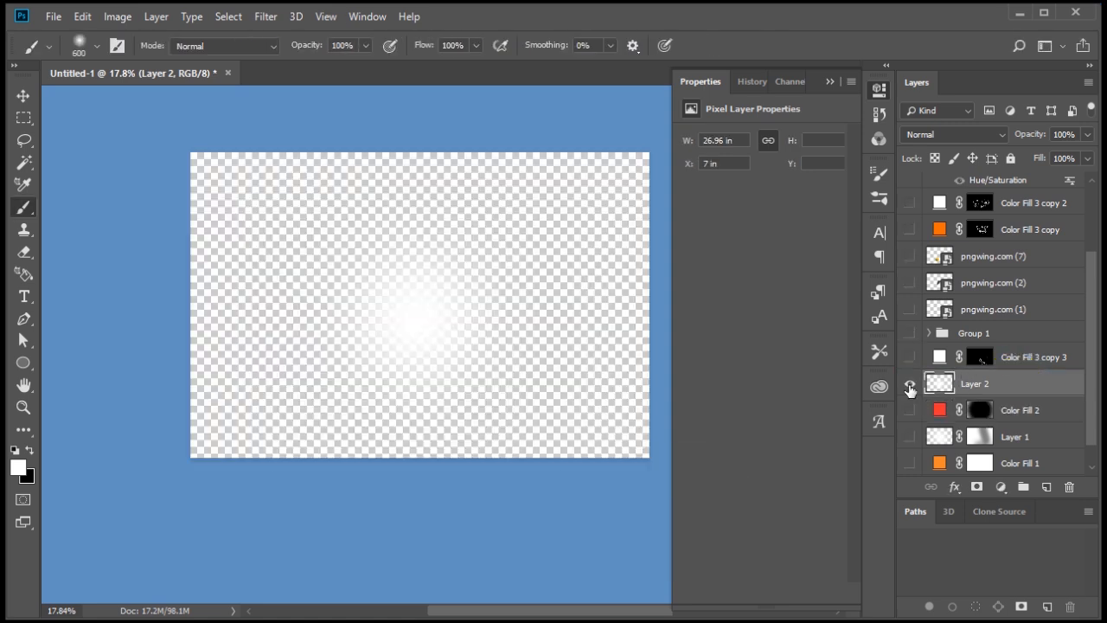
alt+click(909, 384)
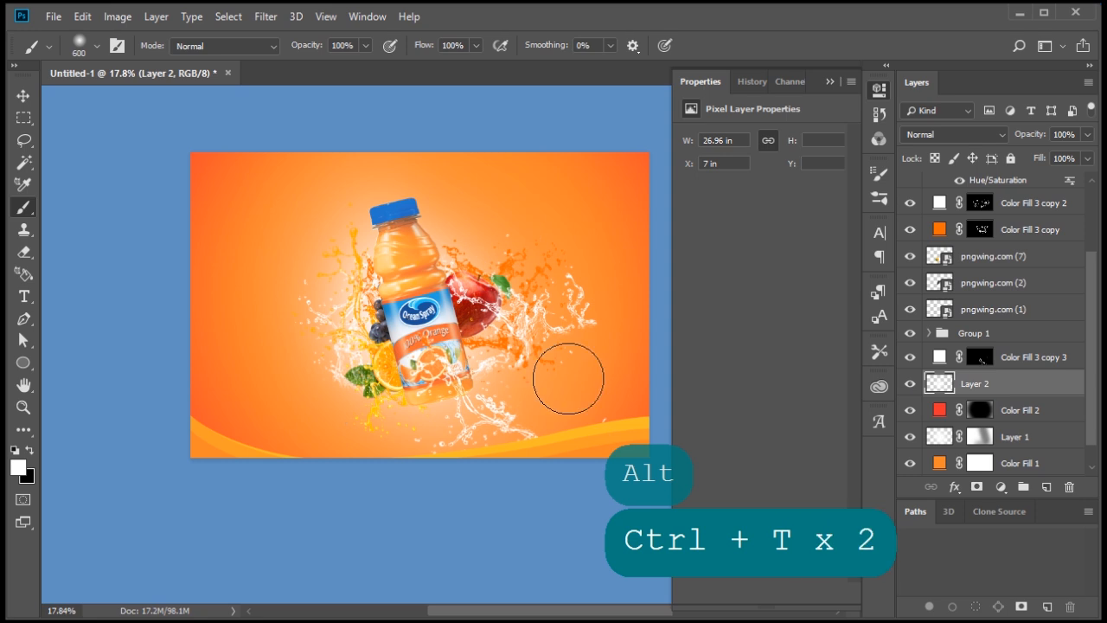
Enlarge the white glow to about 177% and position it behind the bottle
key(space)
key(ctrl+t)
drag(571, 170, 656, 109)
drag(556, 276, 548, 238)
scroll(545, 251, down, 2)
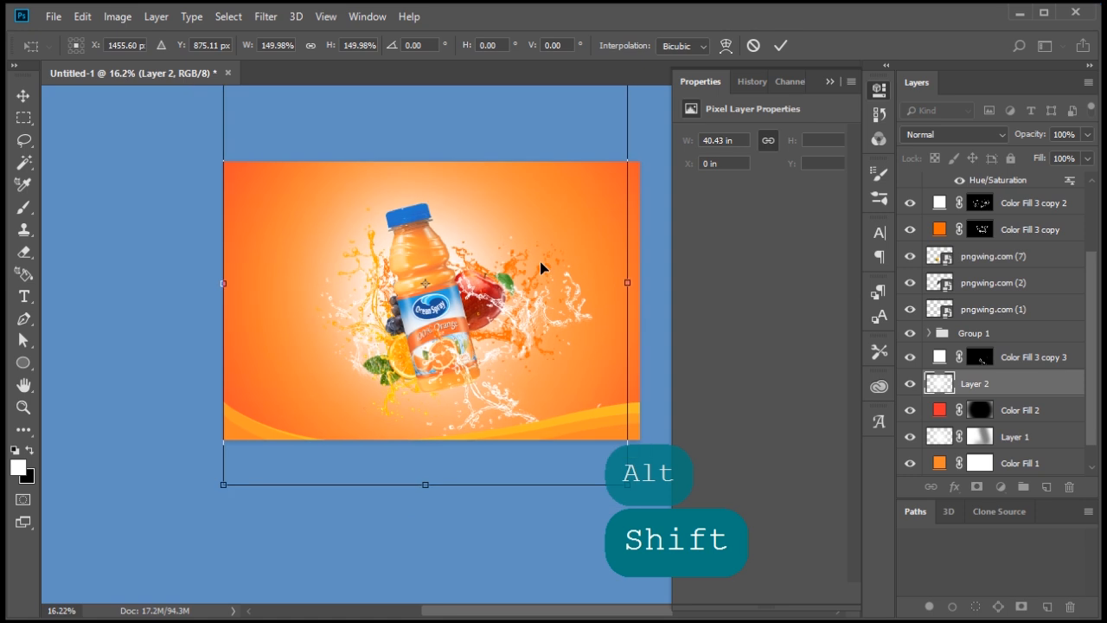
drag(615, 462, 647, 494)
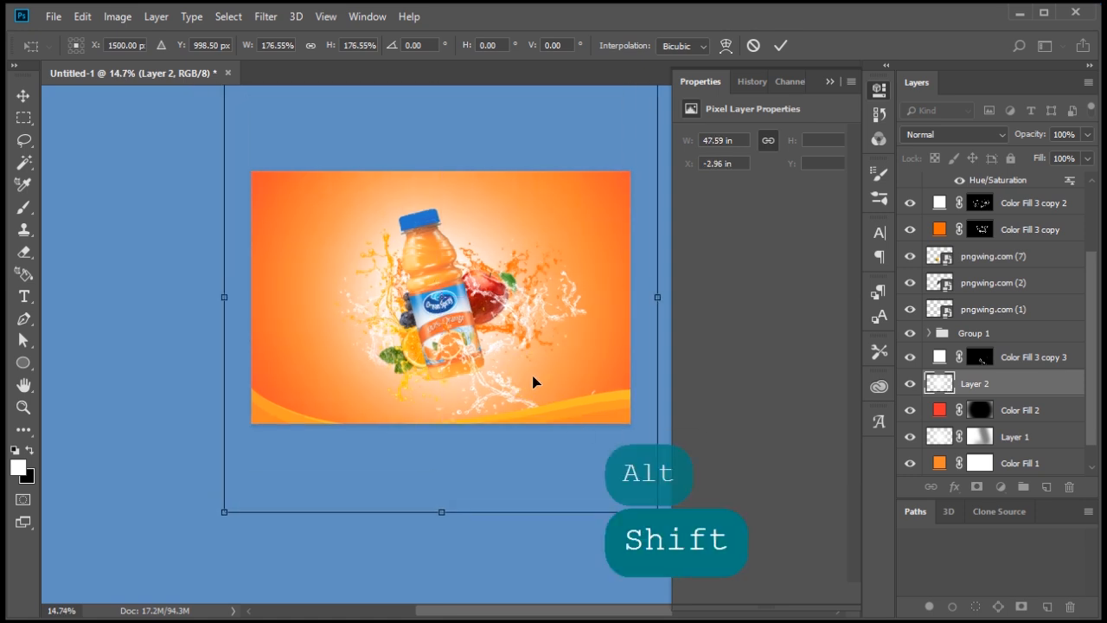
key(Return)
key(b)
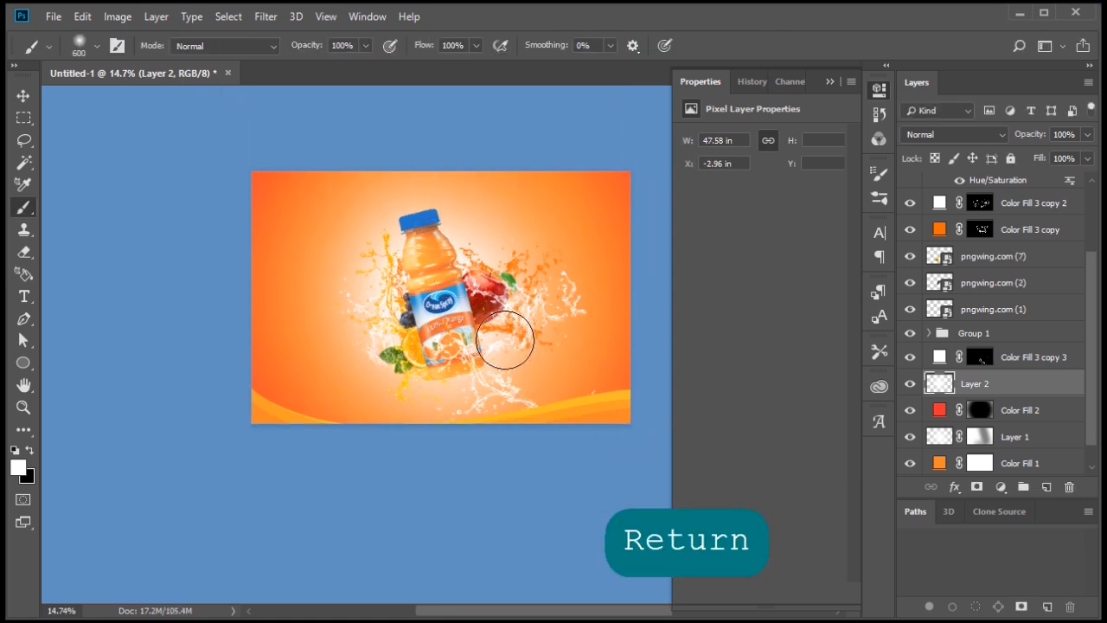
Isolate the apple layer pngwing.com (1) and copy its leaf onto a new layer using a Lasso selection
scroll(484, 333, up, 3)
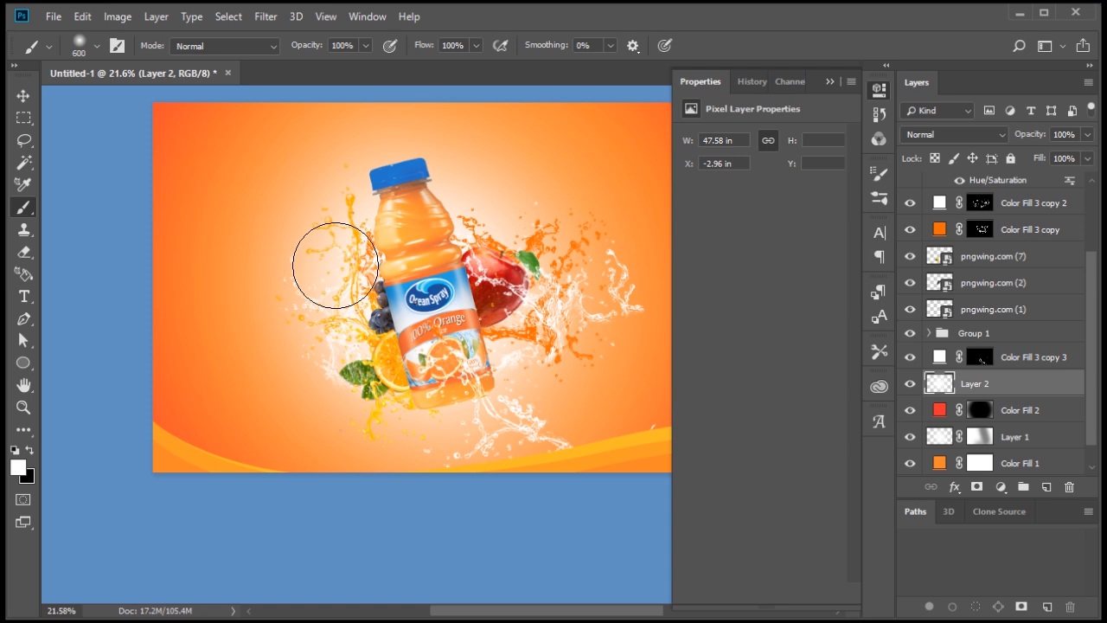
key(v)
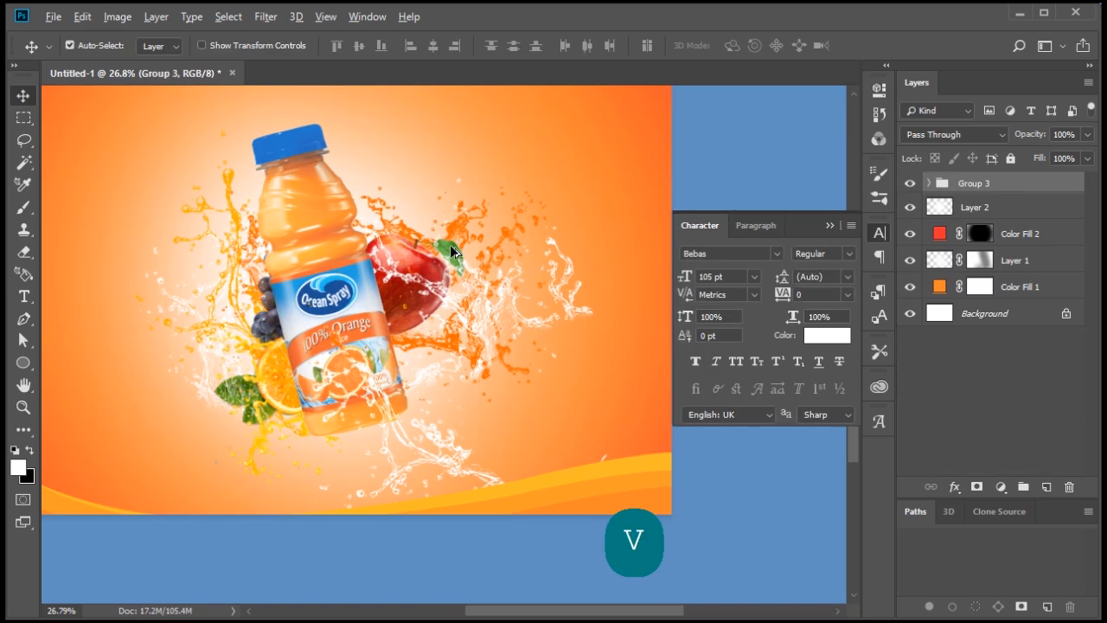
click(449, 242)
right_click(452, 245)
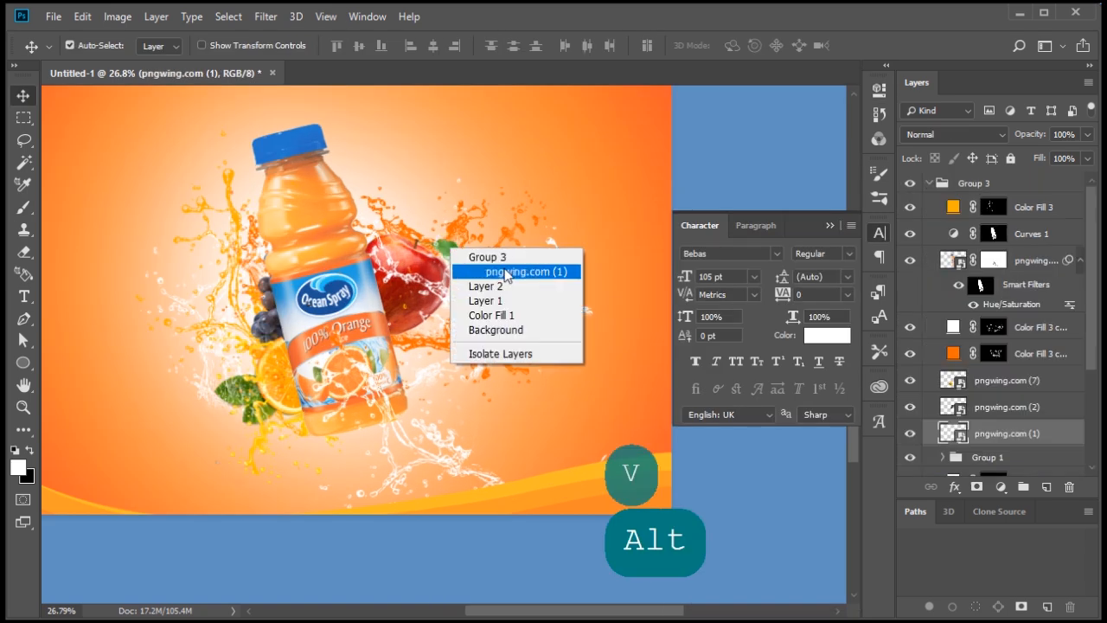
click(524, 271)
alt+click(910, 433)
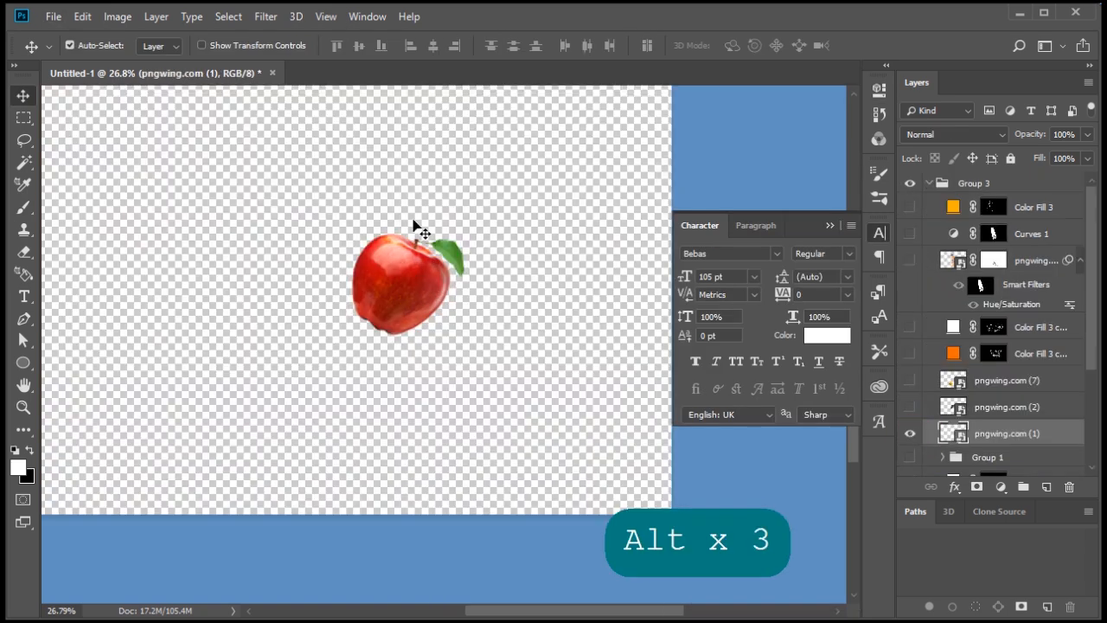
scroll(414, 223, up, 3)
key(l)
mouse_move(421, 232)
mouse_down()
mouse_move(428, 259)
mouse_move(498, 327)
mouse_up()
key(ctrl+j)
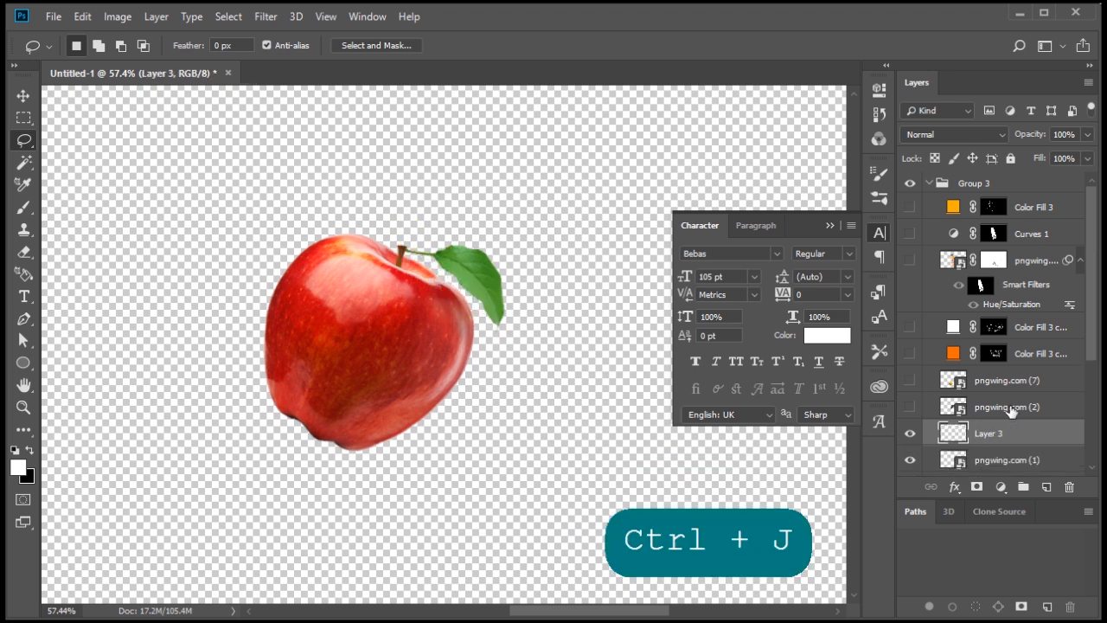
Restore the visibility of all layers and move the leaf layer, Layer 3, to the top of Group 3
alt+click(910, 434)
alt+click(911, 433)
alt+click(909, 207)
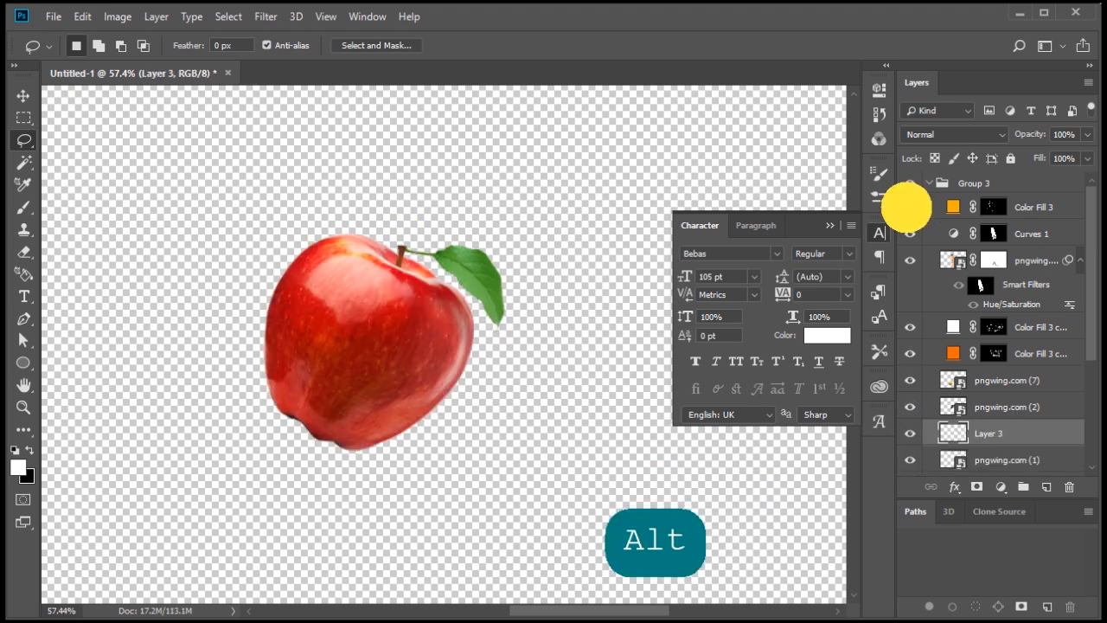
scroll(927, 284, down, 1)
scroll(927, 284, down, 3)
alt+click(910, 439)
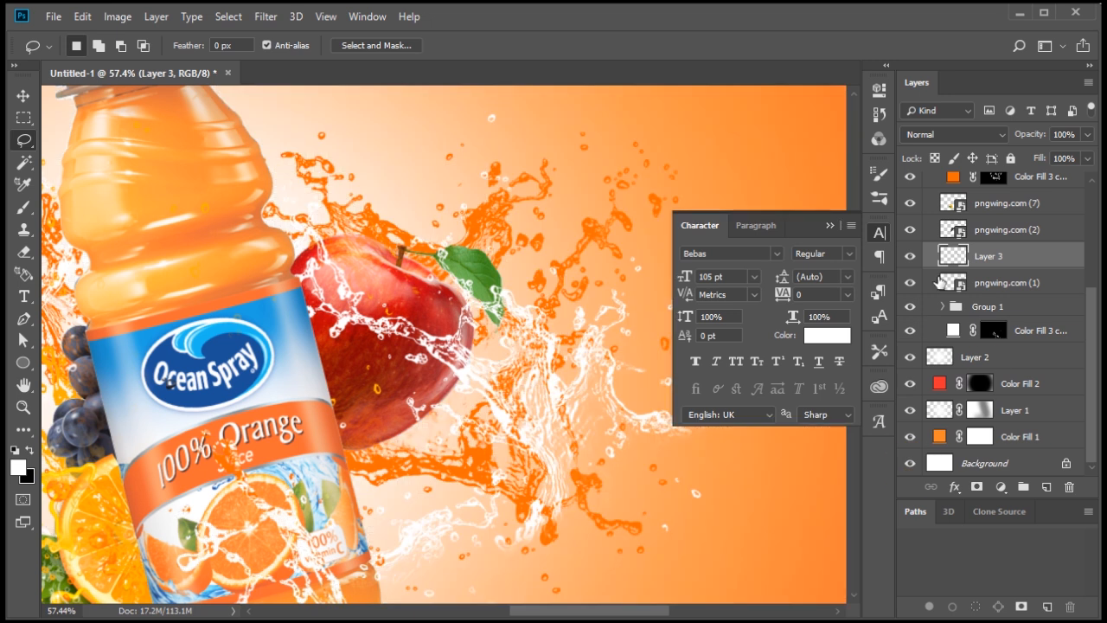
scroll(472, 316, down, 3)
scroll(472, 316, down, 2)
drag(1035, 259, 1037, 200)
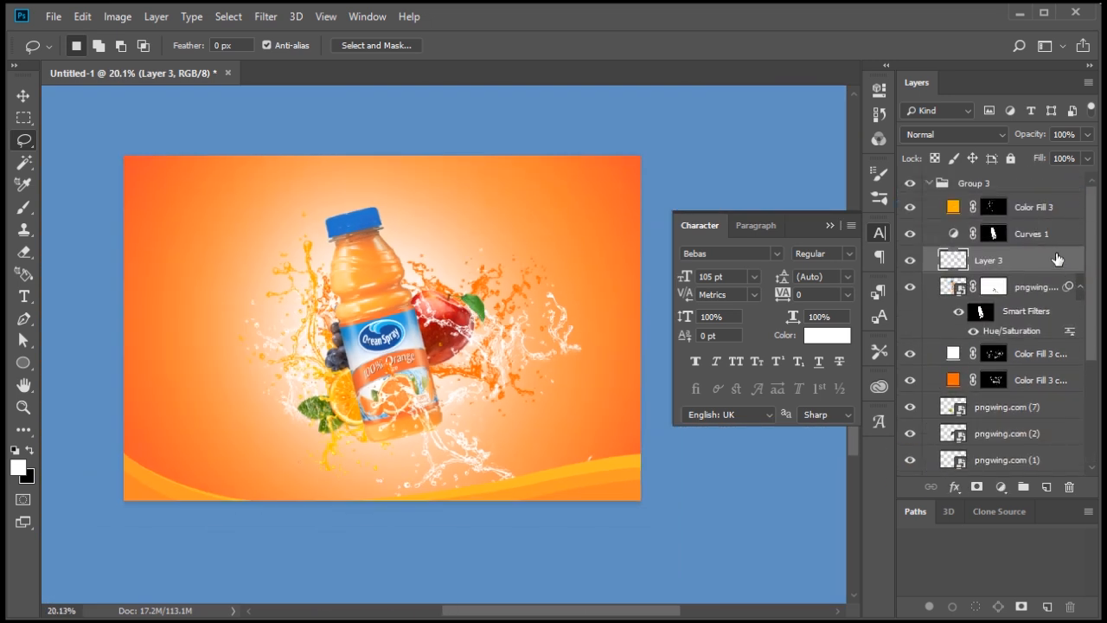
drag(995, 251, 995, 197)
Enlarge the copied leaf and place it over the wave in the canvas's lower-left corner
scroll(337, 383, down, 1)
key(ctrl+t)
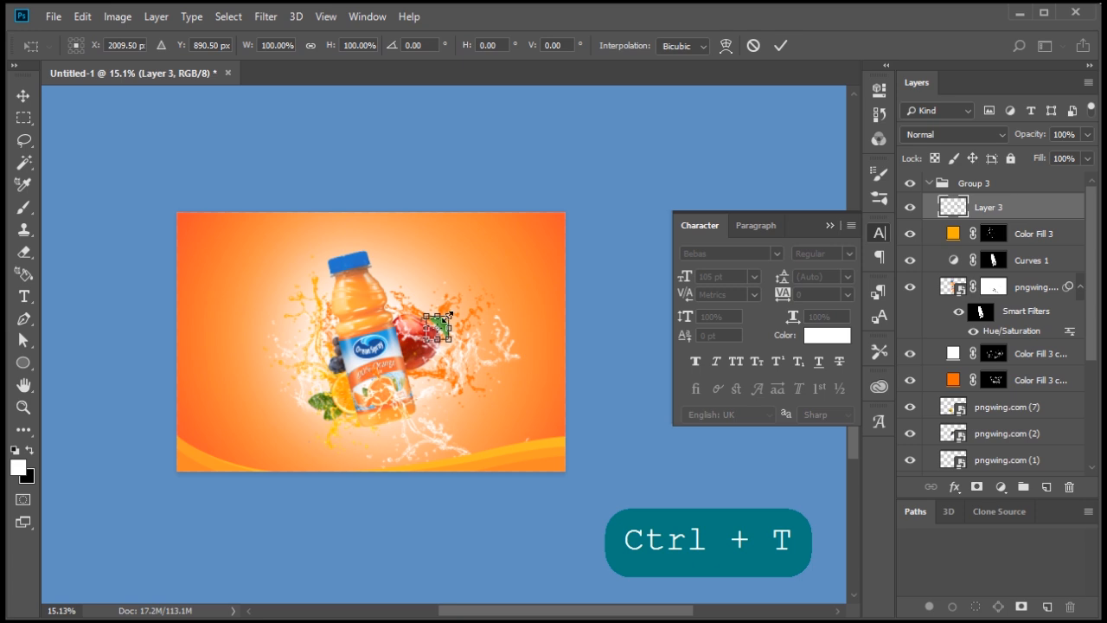
drag(450, 315, 259, 396)
key(Return)
key(v)
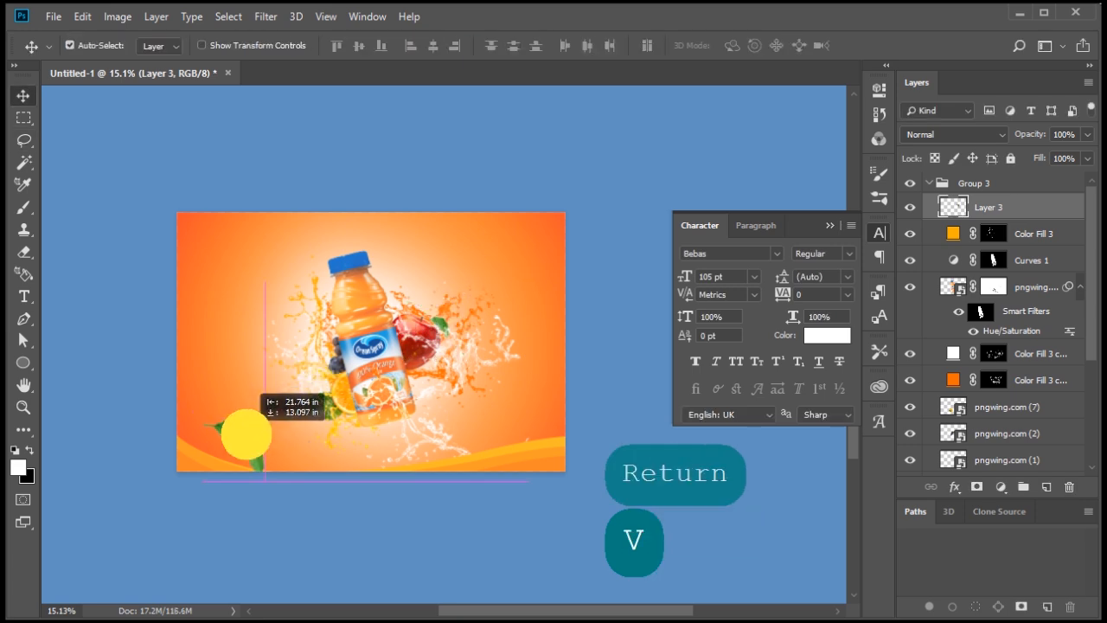
drag(247, 434, 250, 445)
Move the leaf layer out of Group 3 to just below Layer 2
scroll(1019, 235, down, 2)
scroll(1020, 235, up, 2)
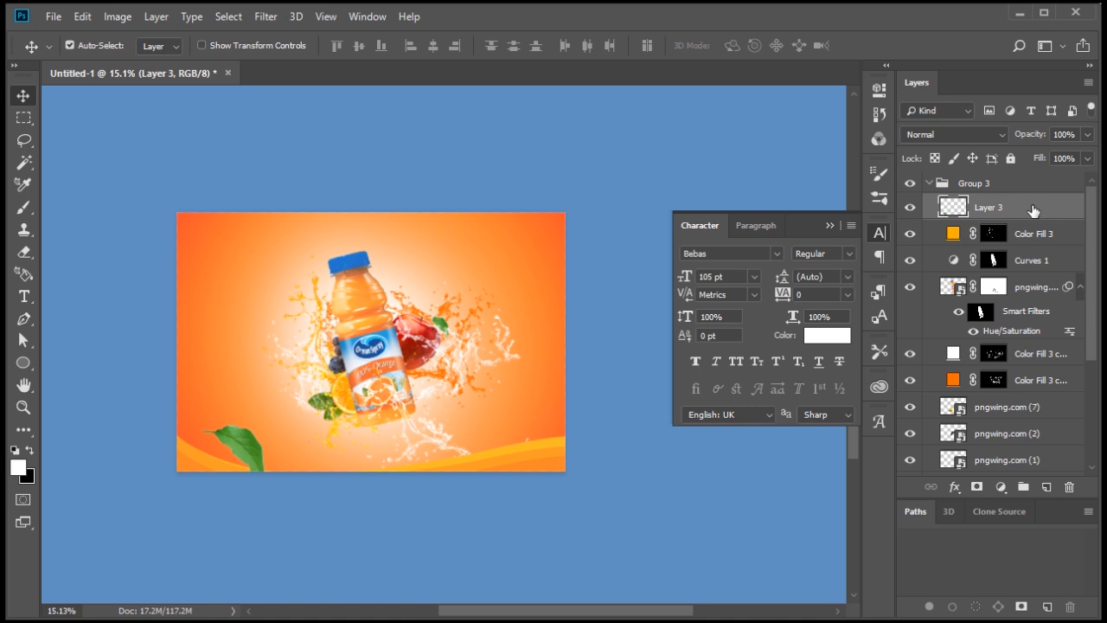
drag(1084, 214, 1083, 227)
drag(1056, 184, 1022, 339)
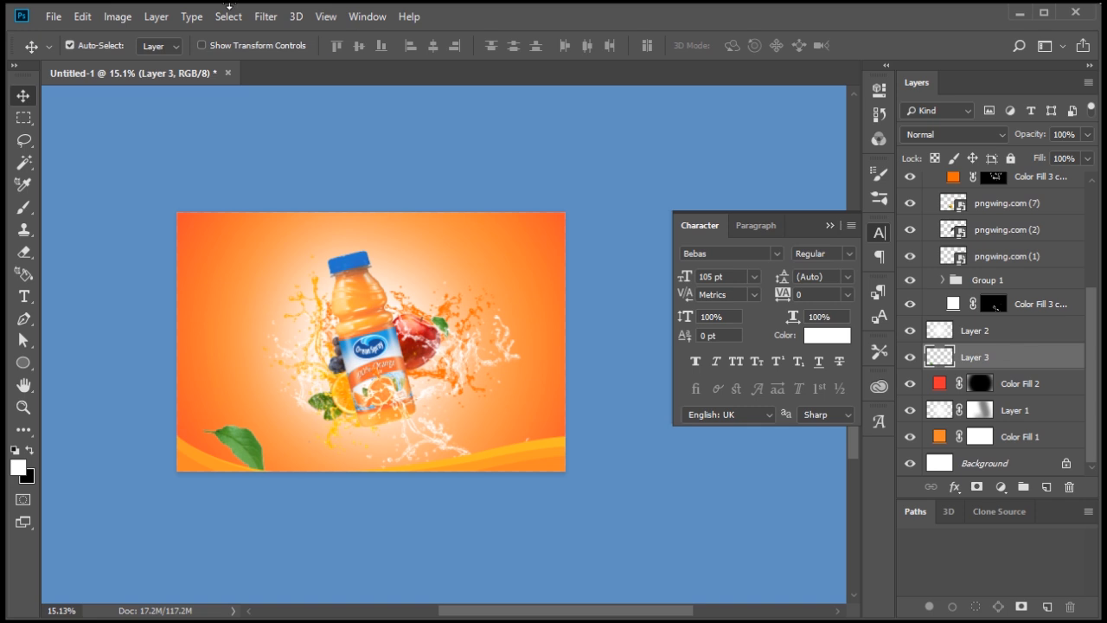
Apply a Motion Blur to the leaf with angle 0° and a distance of about 131 pixels
click(262, 16)
mouse_move(366, 213)
click(540, 303)
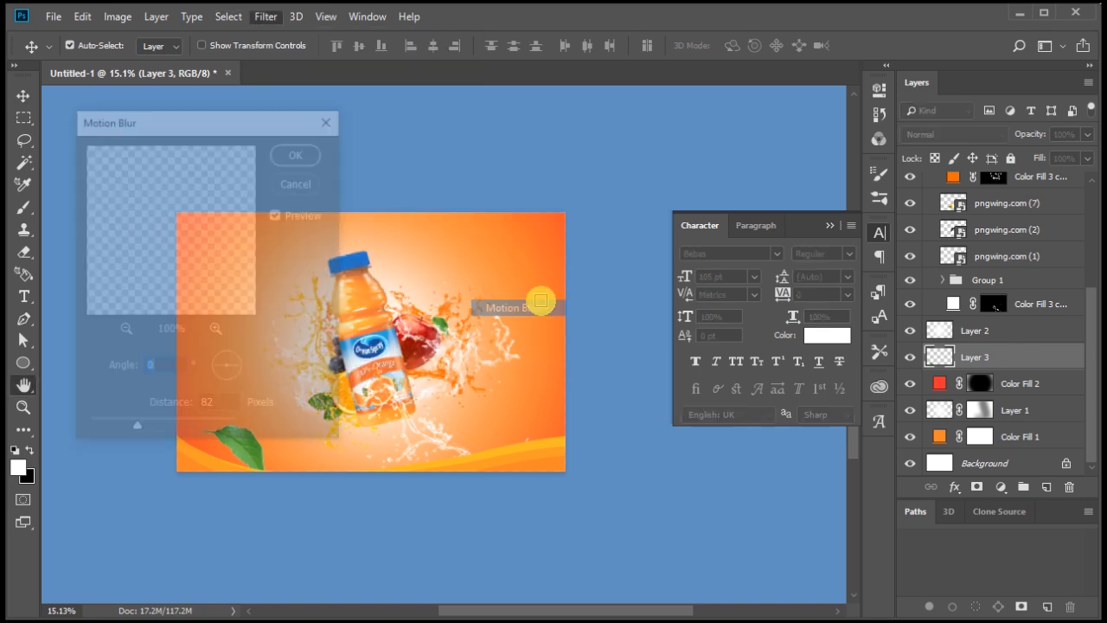
drag(255, 123, 675, 109)
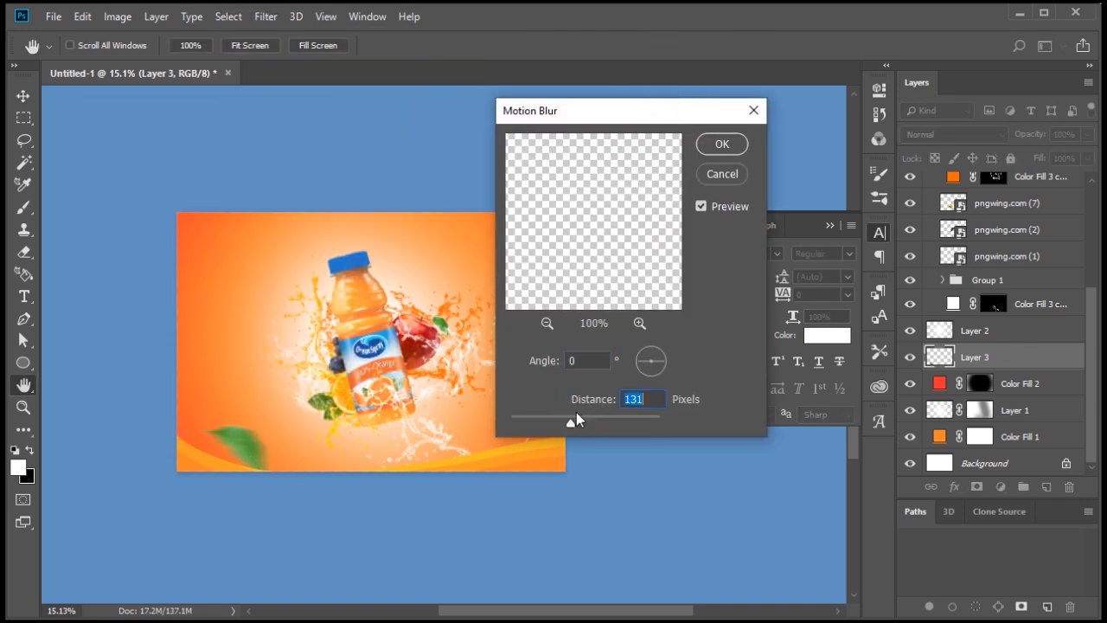
click(742, 145)
key(v)
Trace the frontmost grape with a closed curved Pen path and convert the path into a selection
scroll(355, 387, up, 5)
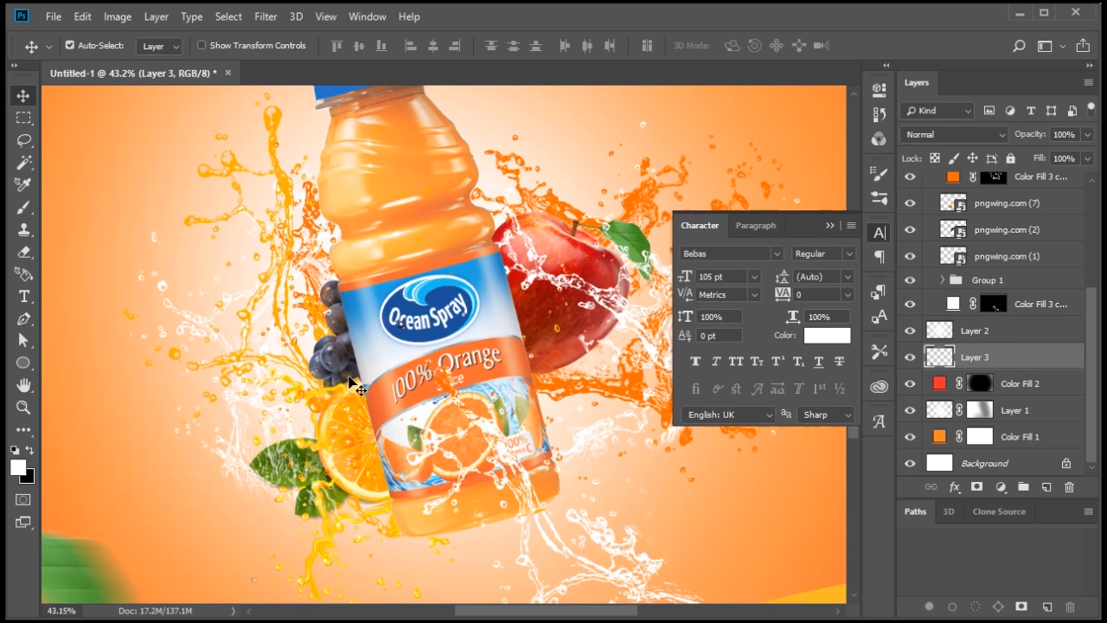
scroll(354, 384, up, 8)
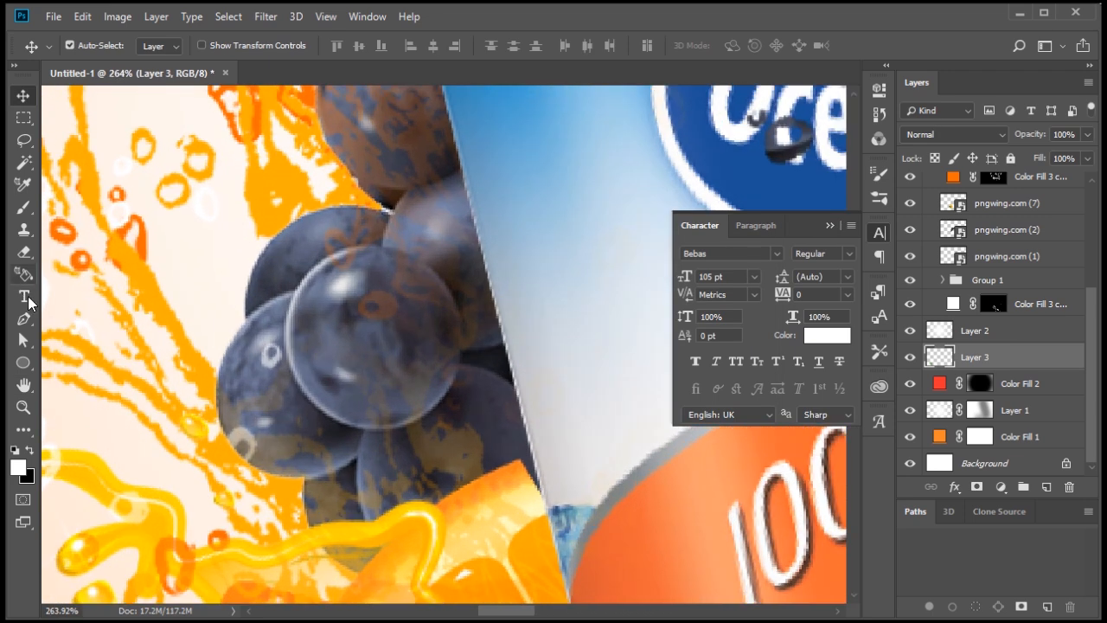
click(23, 319)
key(Caps_Lock)
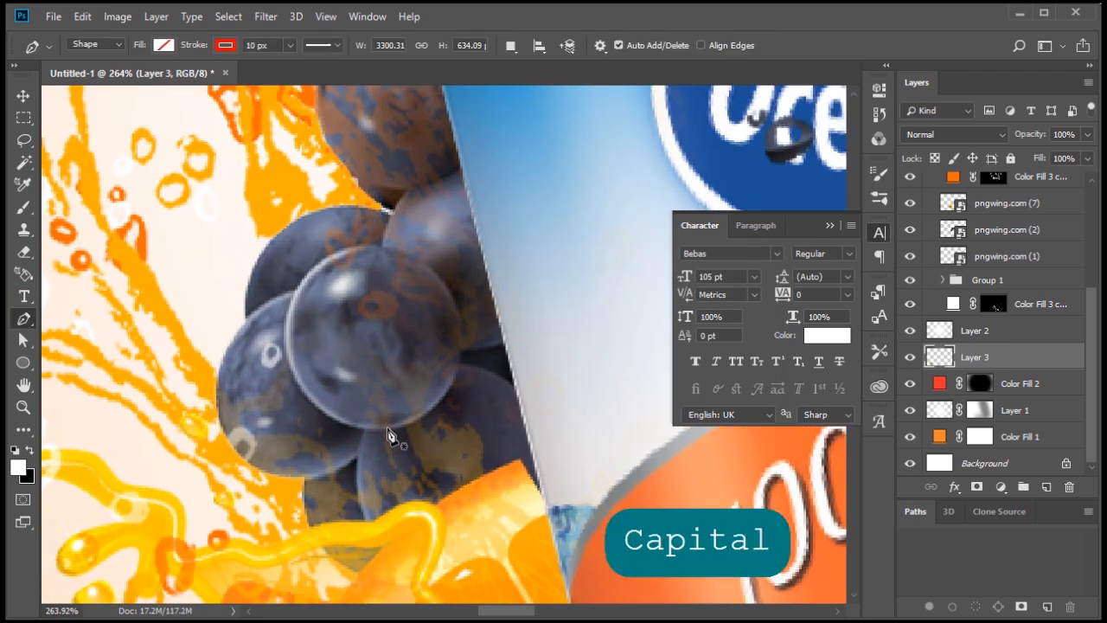
drag(388, 428, 318, 436)
key(Up)
key(Up)
drag(288, 321, 297, 254)
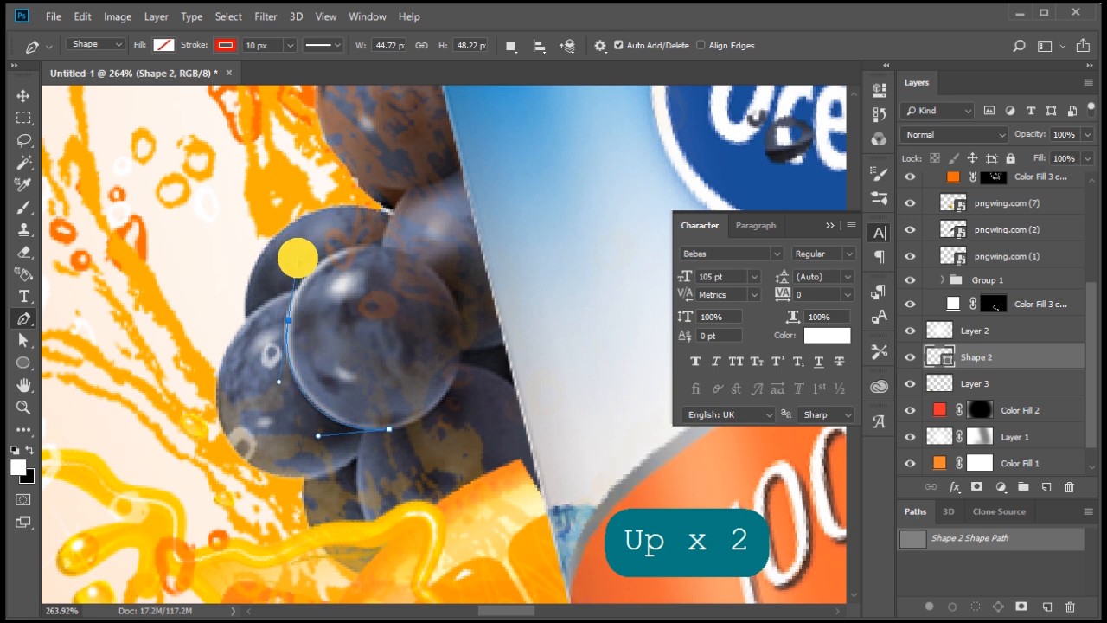
drag(396, 251, 443, 261)
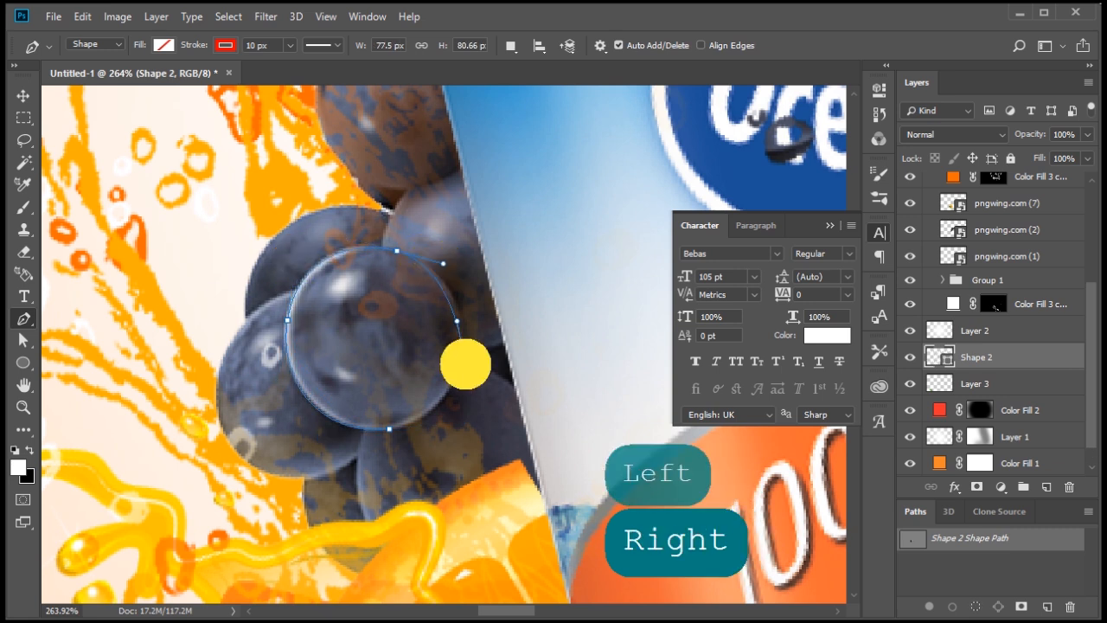
drag(465, 363, 465, 373)
key(Right)
drag(387, 431, 348, 433)
key(ctrl+Return)
Copy the selected grape from pngwing.com (2) onto a new layer and move it between Layer 3 and Color Fill 2
scroll(984, 351, down, 2)
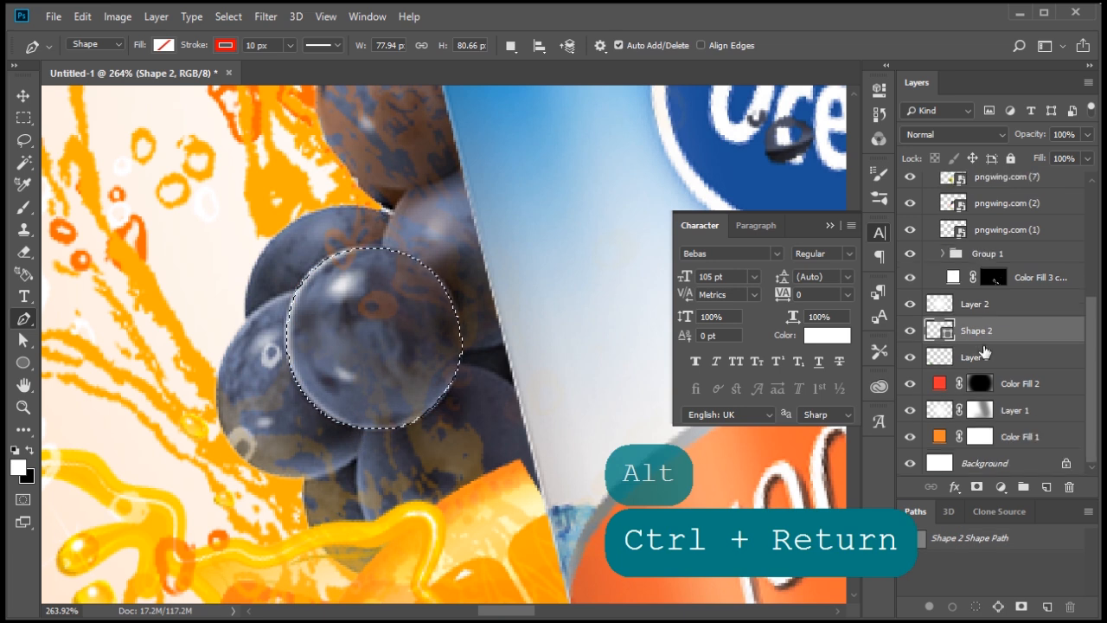
scroll(981, 346, up, 1)
scroll(982, 346, up, 1)
click(988, 268)
key(ctrl+j)
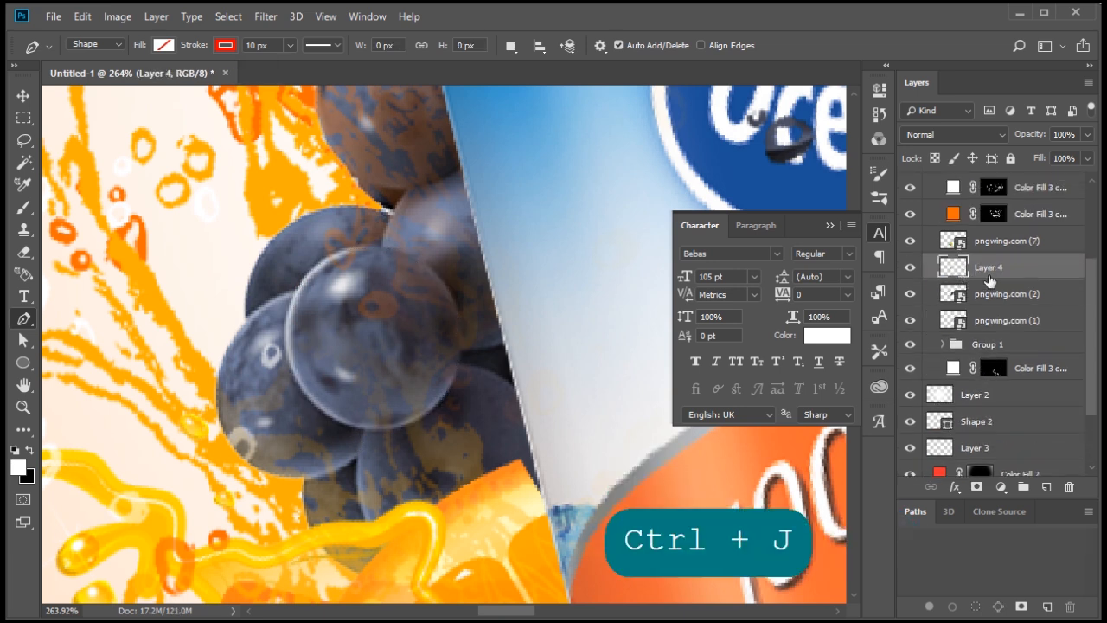
drag(1028, 271, 1033, 422)
click(1026, 363)
Move the copied grape out from behind the fruit cluster and enlarge it
scroll(340, 372, down, 5)
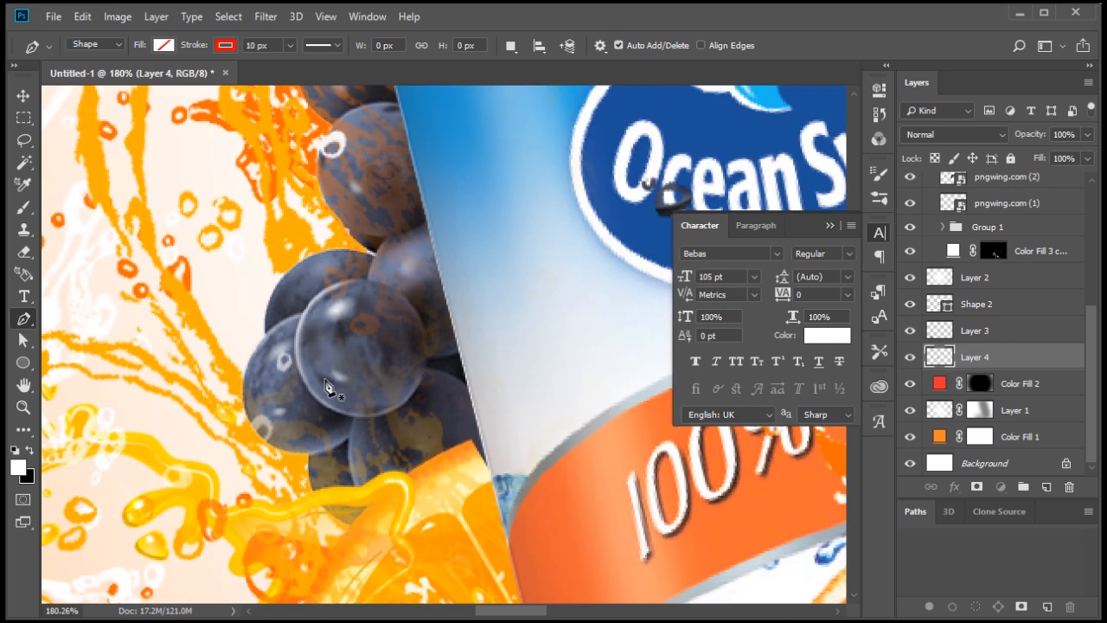
scroll(340, 372, down, 9)
key(ctrl+t)
drag(349, 352, 371, 297)
key(Return)
key(ctrl+t)
key(space)
key(Return)
Enlarge the copied grape to about 141% at the canvas's left edge and reapply the last Motion Blur to it
scroll(447, 314, down, 5)
key(space)
key(ctrl+t)
key(alt)
key(alt)
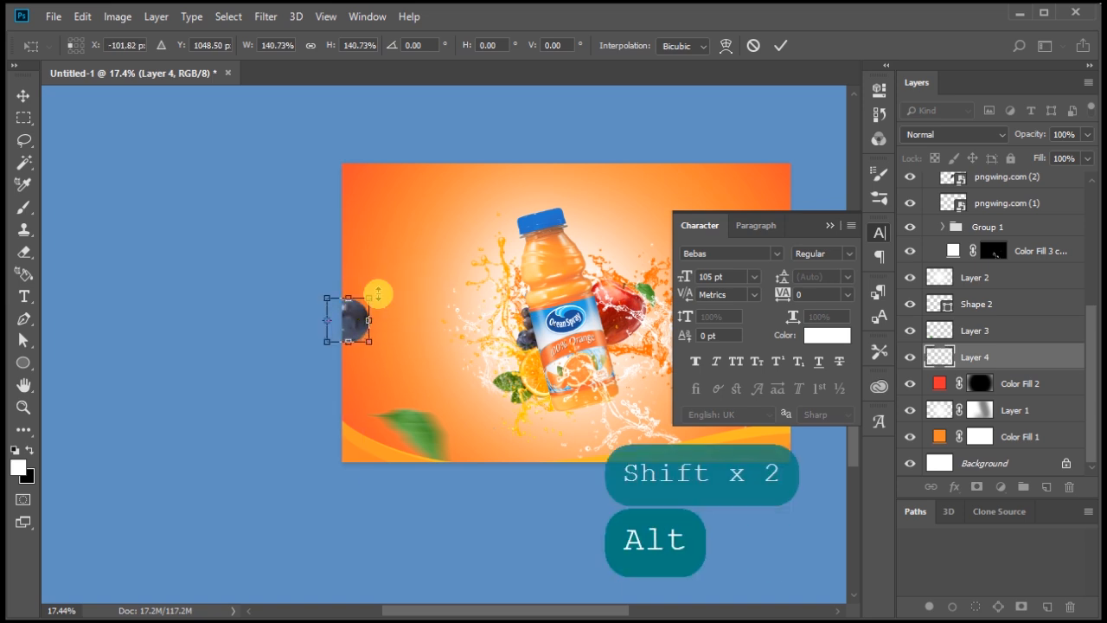
key(Return)
click(265, 16)
click(285, 35)
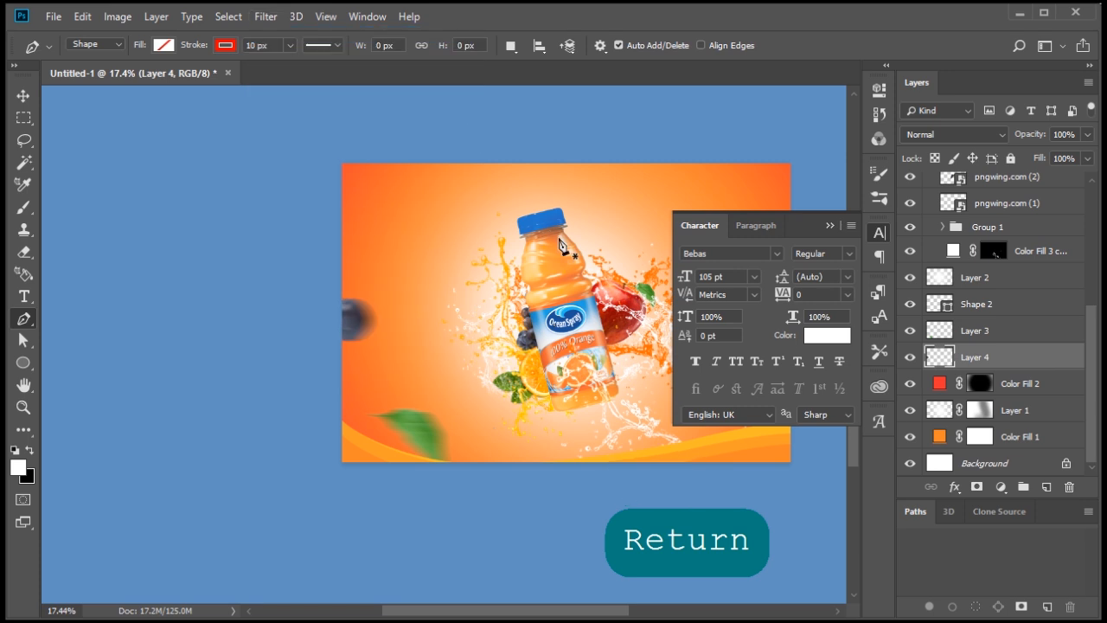
Copy the blurred leaf to the canvas's upper-right corner, flip the copy horizontally and shift it partly past the edge
key(space)
drag(449, 291, 326, 277)
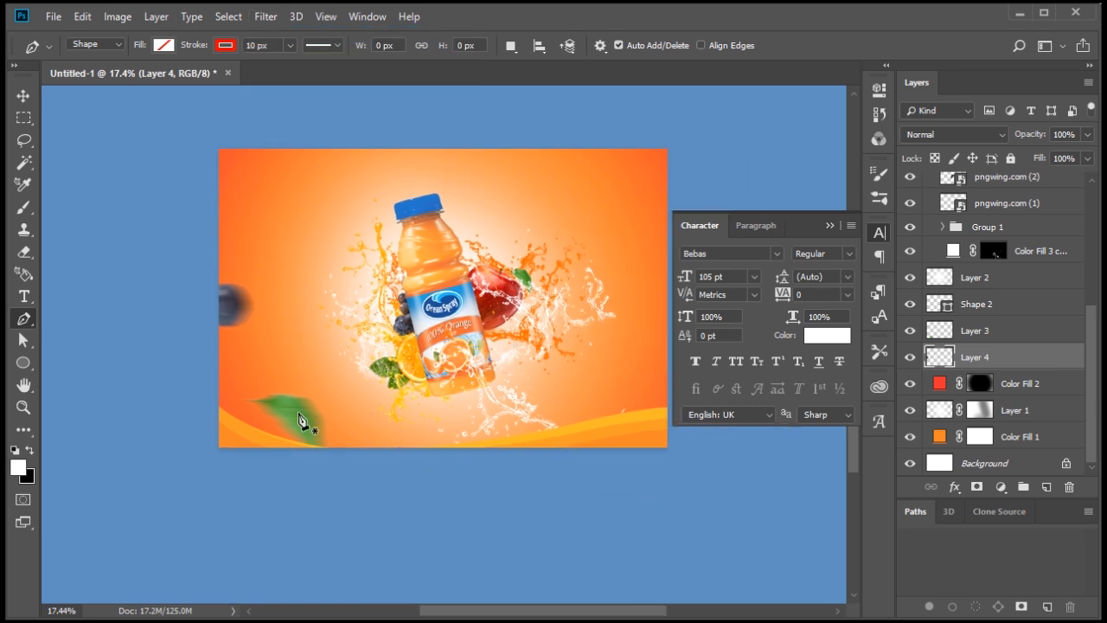
key(v)
drag(299, 415, 637, 184)
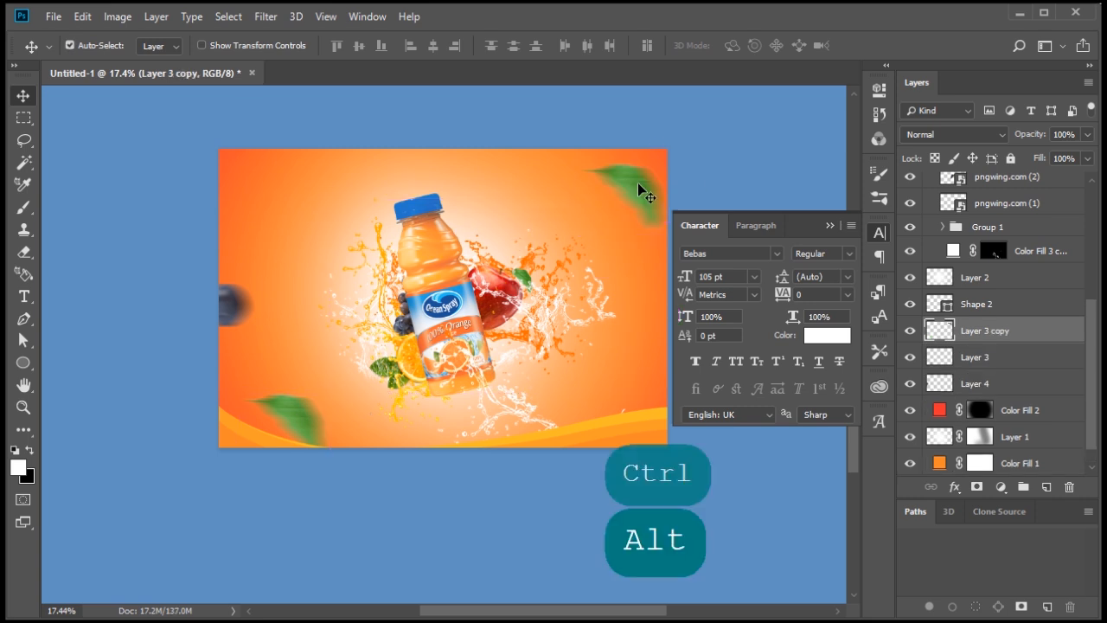
key(ctrl+t)
right_click(638, 192)
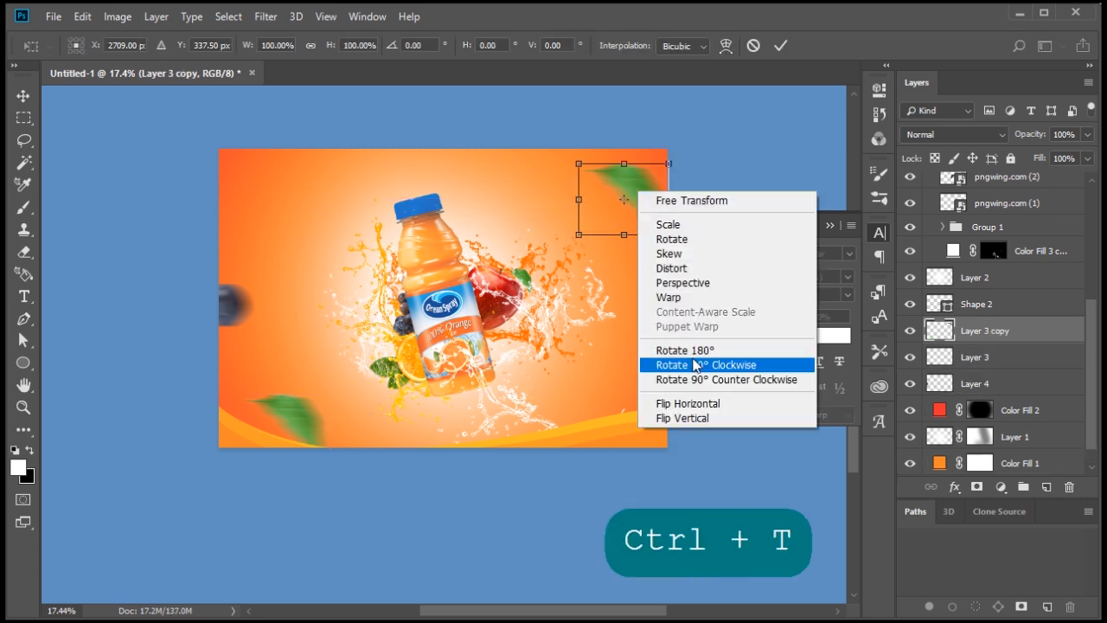
click(702, 404)
drag(612, 178, 657, 161)
key(Return)
Apply a Motion Blur with angle -16° and a distance of 131 pixels to the flipped leaf copy
click(265, 16)
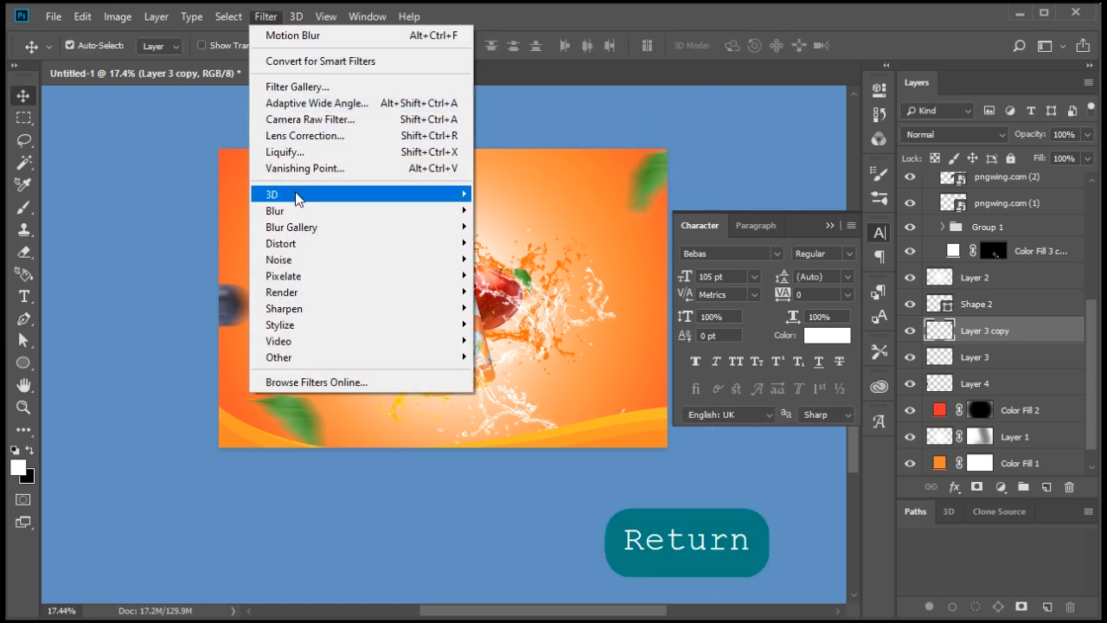
mouse_move(315, 211)
click(532, 307)
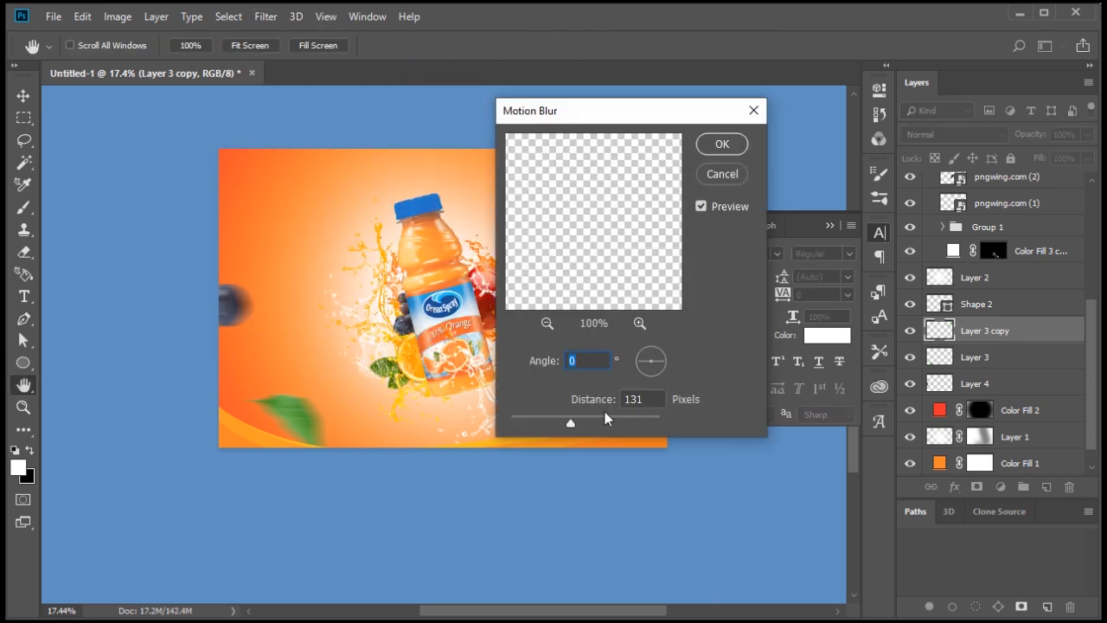
click(638, 358)
click(722, 144)
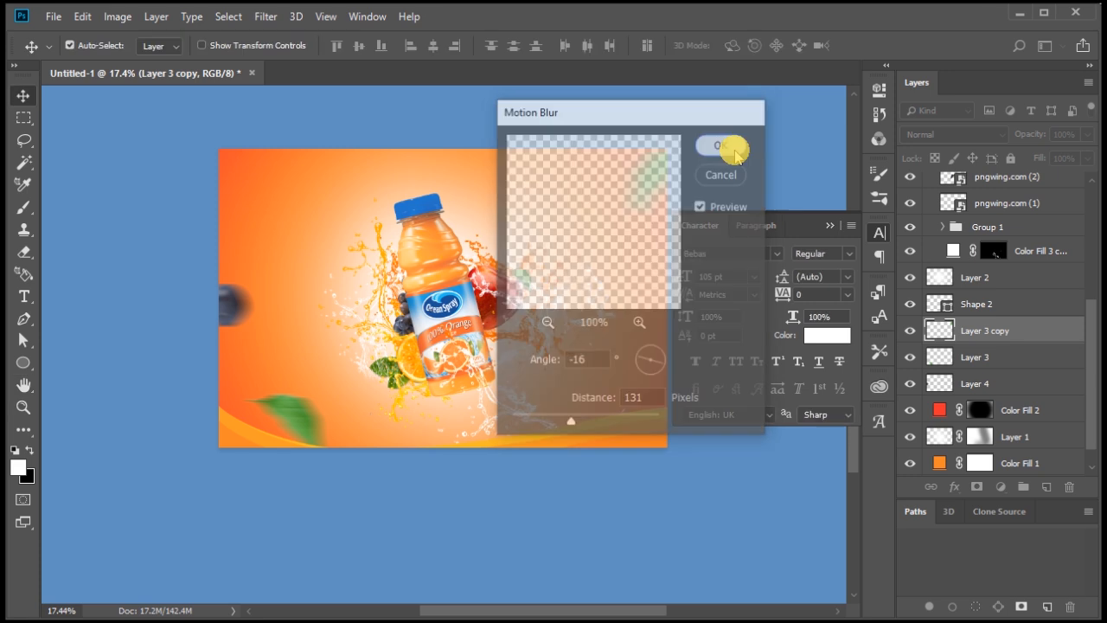
Enlarge the blurred leaf copy slightly within the canvas's upper-right corner
scroll(415, 283, down, 1)
key(ctrl+t)
drag(593, 222, 581, 239)
key(Return)
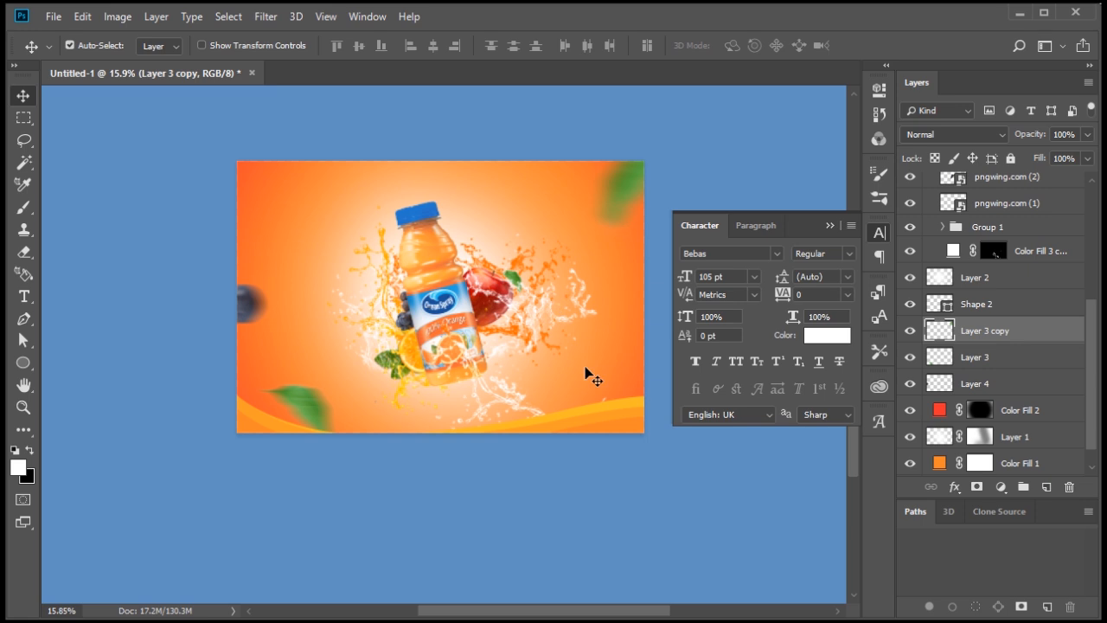
Add the text "welcome" in white Bebas Regular at 105 pt near the canvas's lower-right corner
key(t)
click(531, 375)
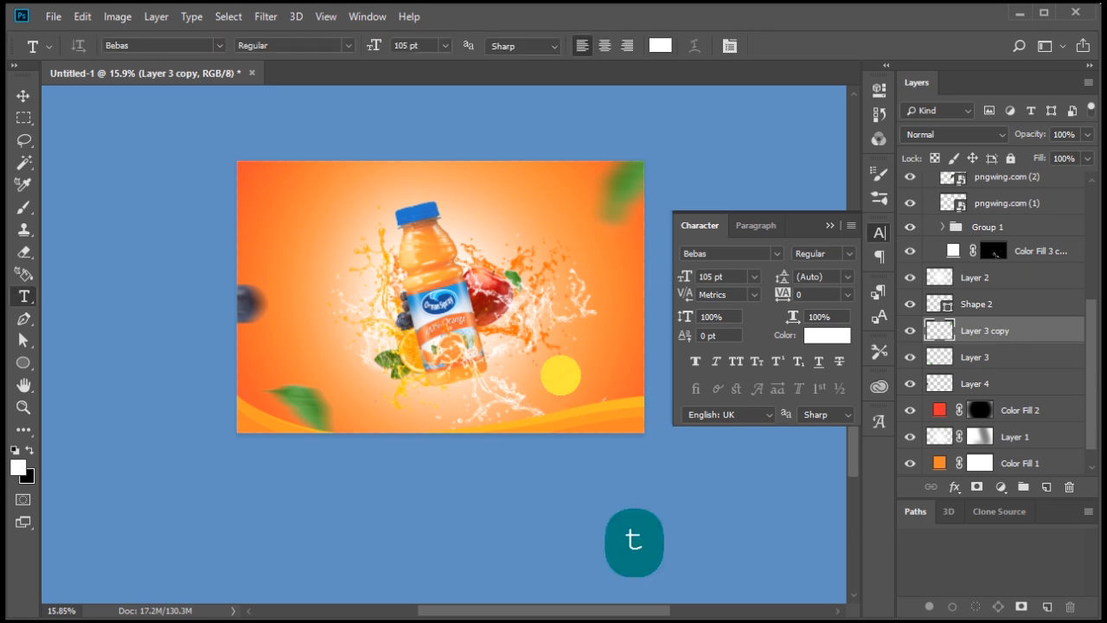
text(welco)
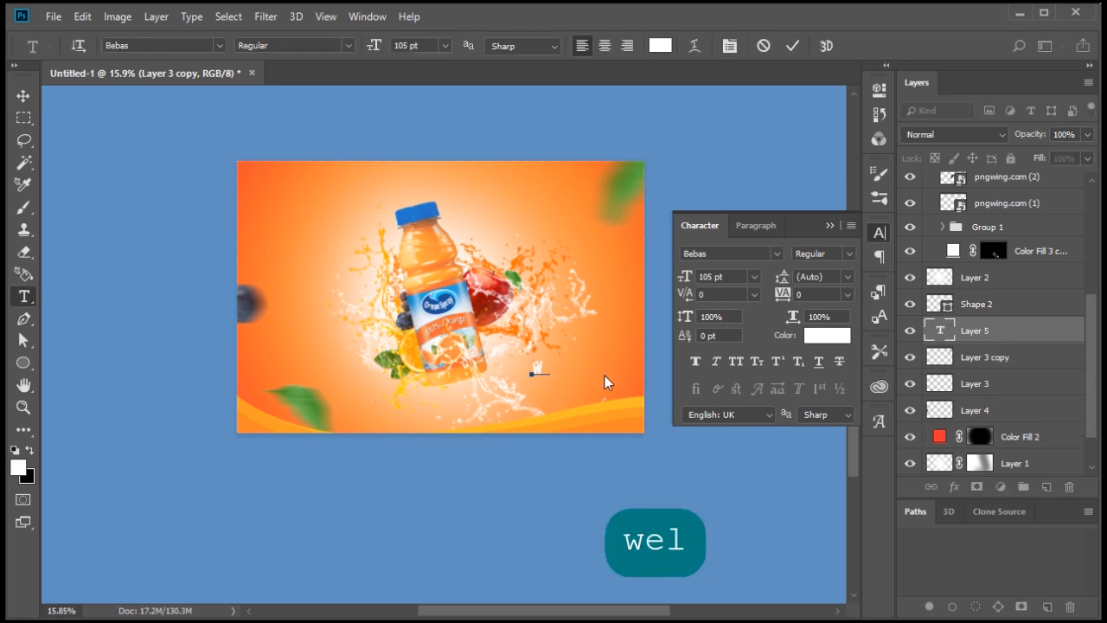
text(m)
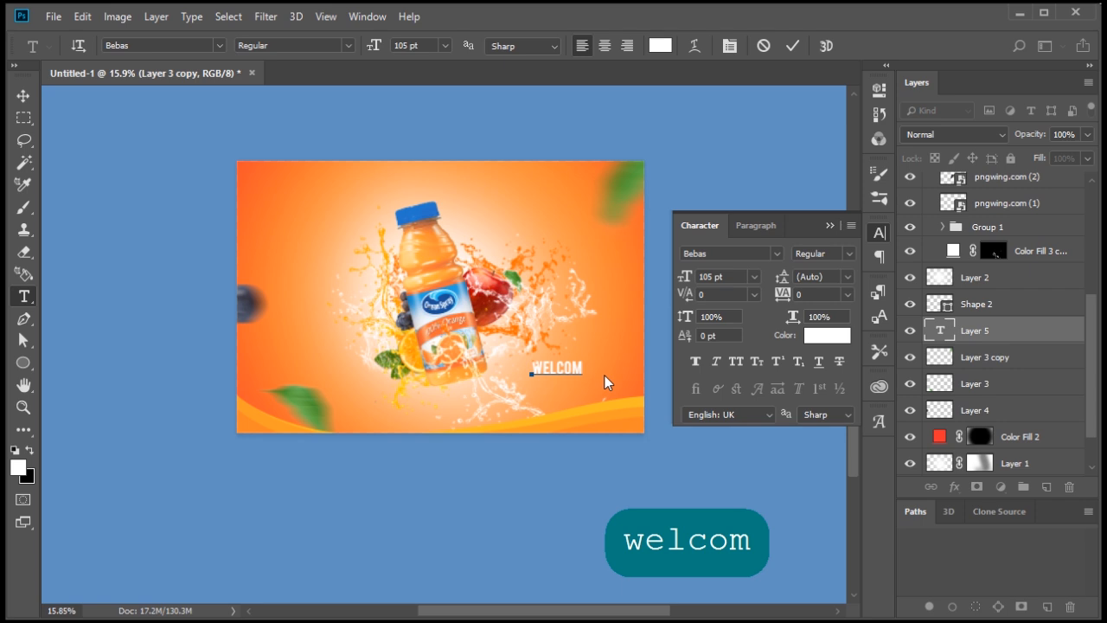
text(e)
key(ctrl+Return)
Add a separate text layer reading "drink" in white Bebas at 105 pt just below the welcome text
scroll(570, 374, up, 1)
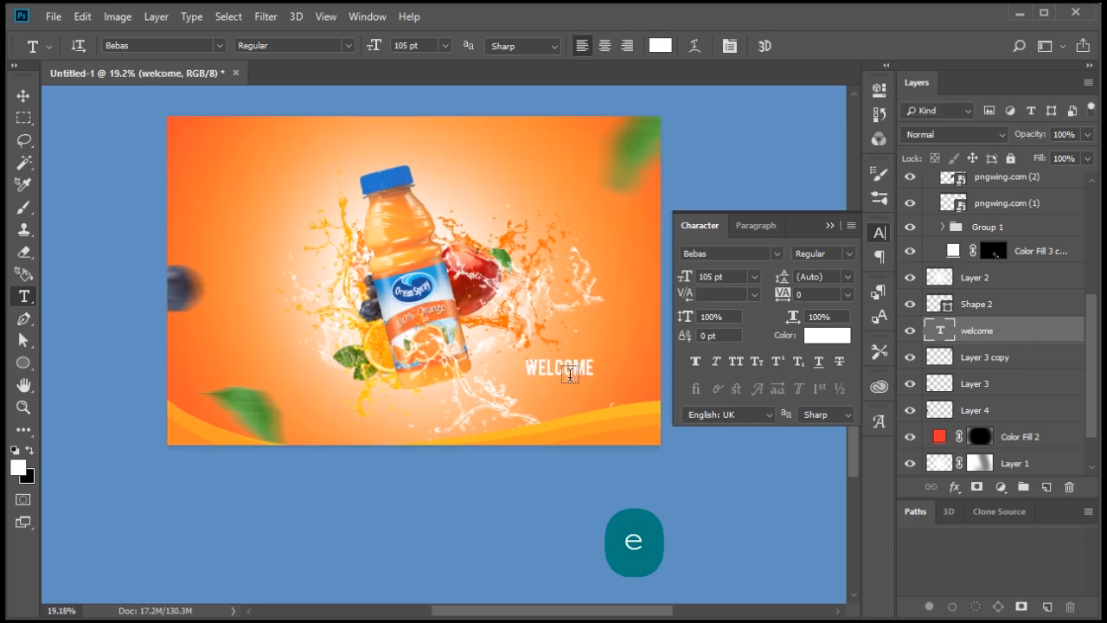
scroll(570, 373, up, 2)
click(552, 390)
text(dri)
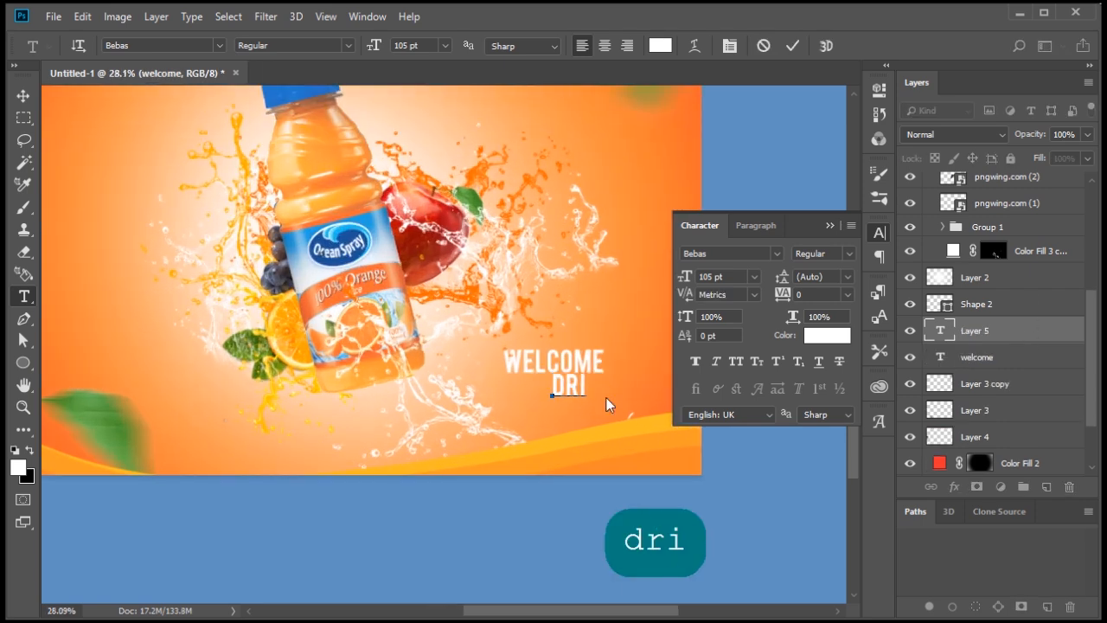
text(nk)
key(ctrl+Return)
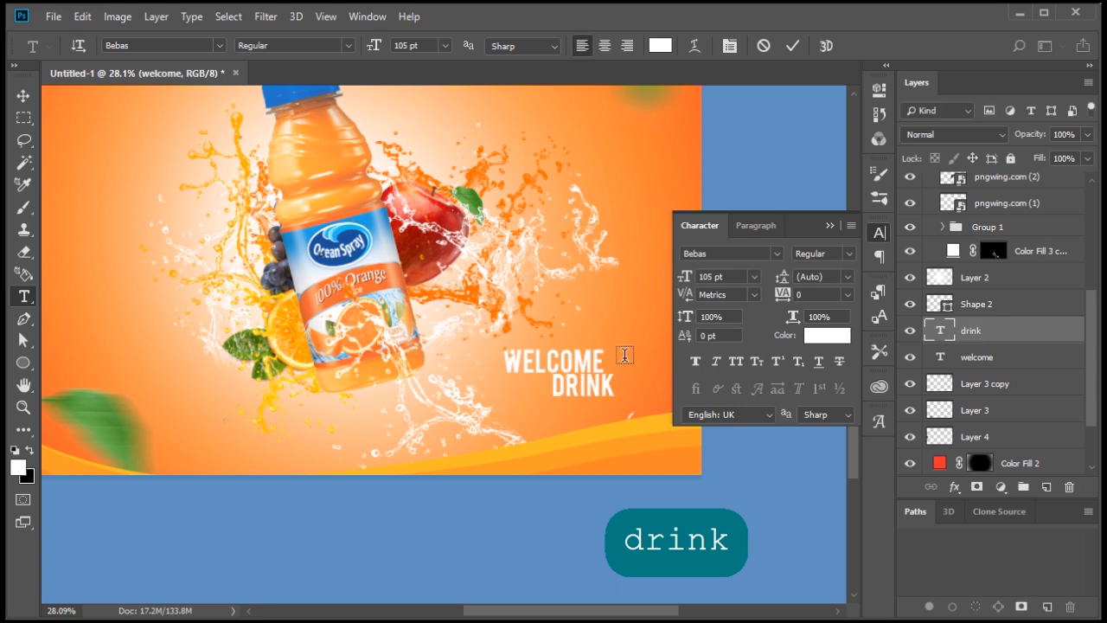
Scale the welcome text to about 173.5% and place it near the canvas's lower-right edge
scroll(626, 355, up, 3)
click(969, 356)
key(ctrl+t)
scroll(603, 425, down, 3)
drag(593, 359, 637, 346)
scroll(634, 334, down, 2)
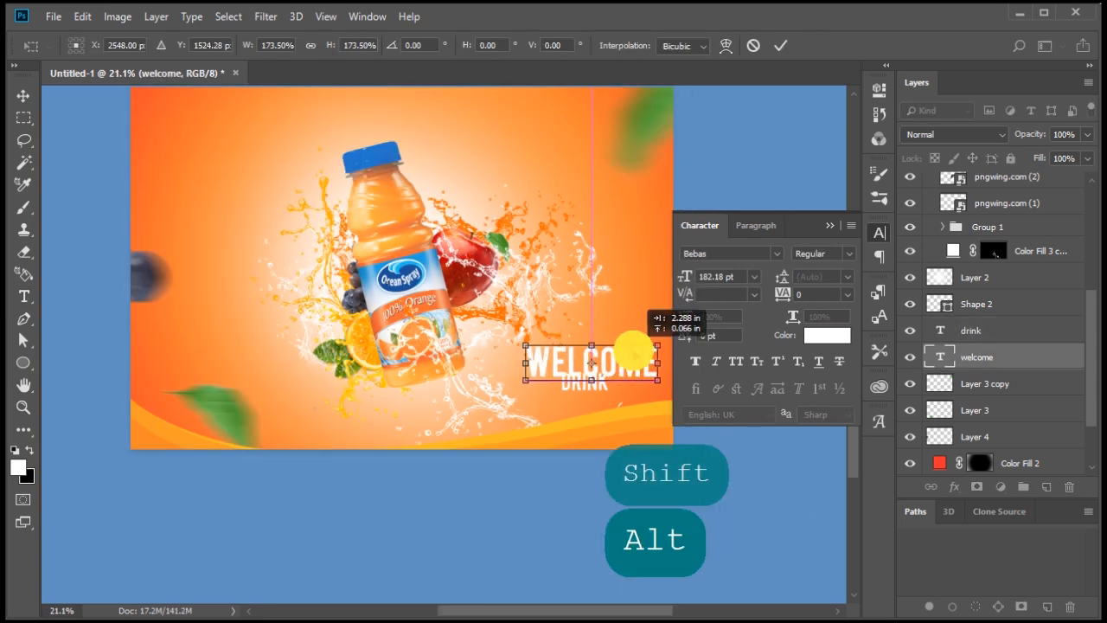
key(Return)
Move the drink text directly below the enlarged welcome text, aligning their right ends
scroll(670, 361, up, 2)
key(v)
drag(566, 395, 640, 406)
scroll(641, 406, up, 1)
scroll(640, 406, down, 2)
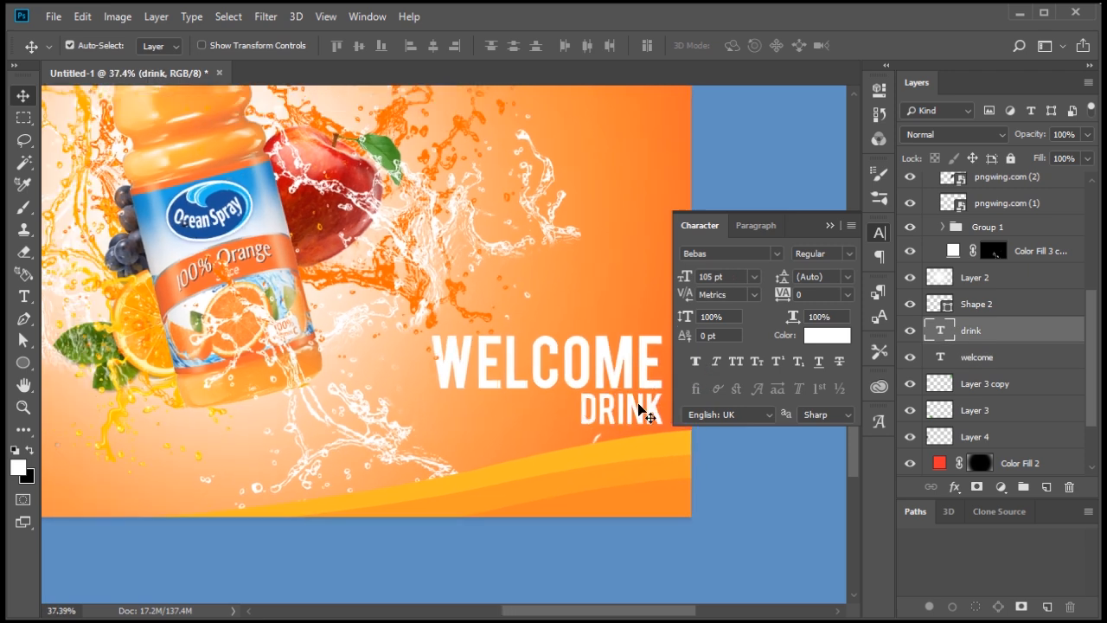
key(space)
scroll(595, 413, down, 1)
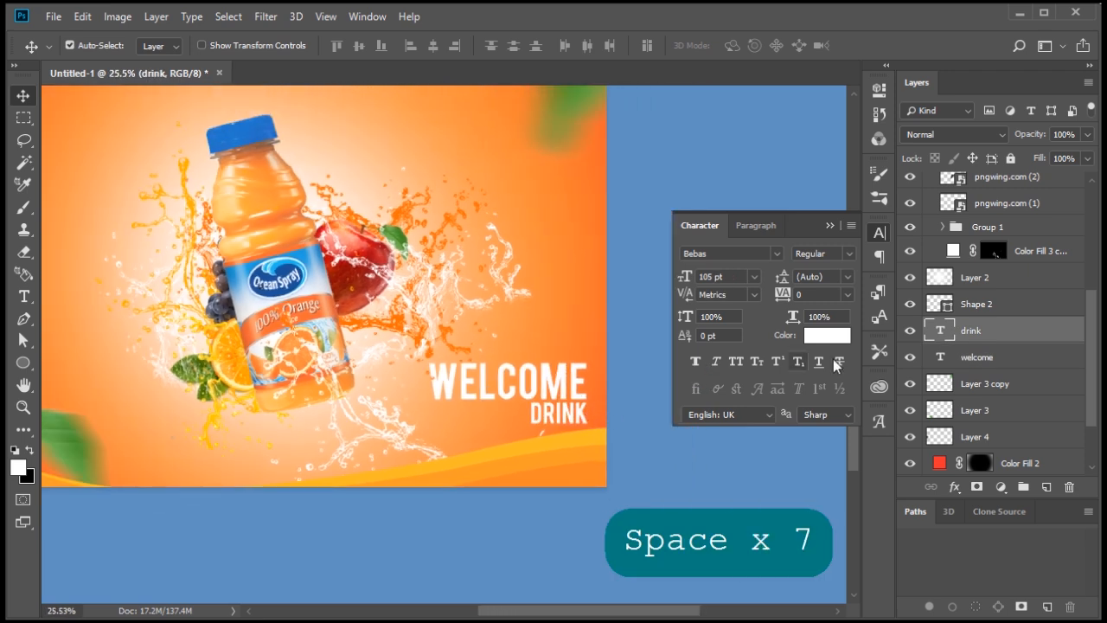
Group the welcome and drink text layers and duplicate the group
shift+click(1013, 360)
key(ctrl+g)
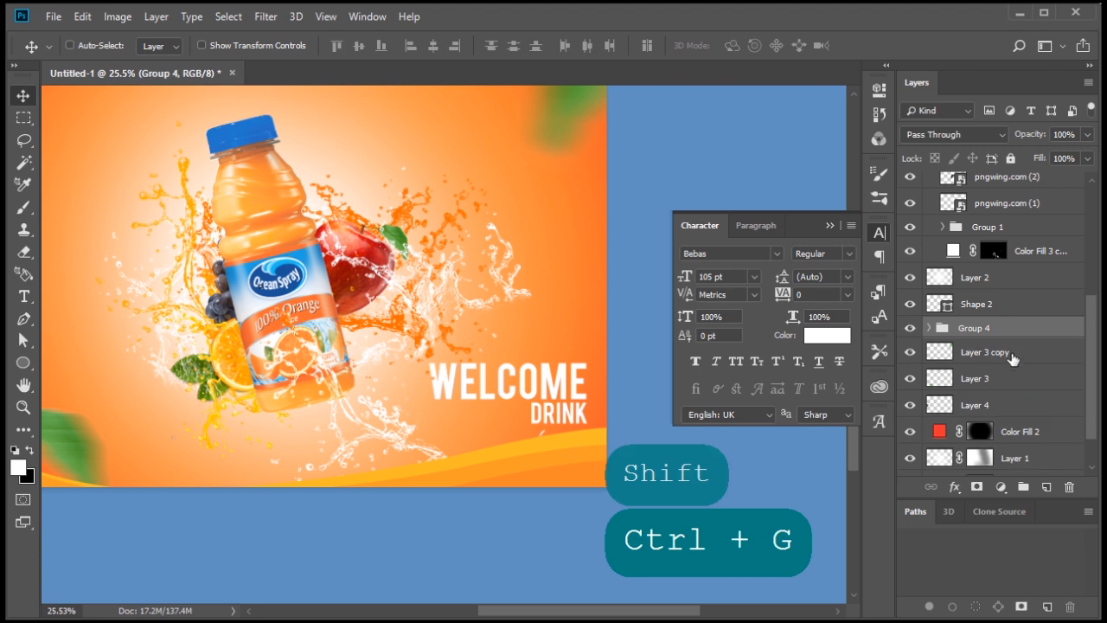
key(ctrl+j)
Nudge the original text group, Group 4, about 10 pixels left of its duplicate
drag(1006, 328, 1008, 351)
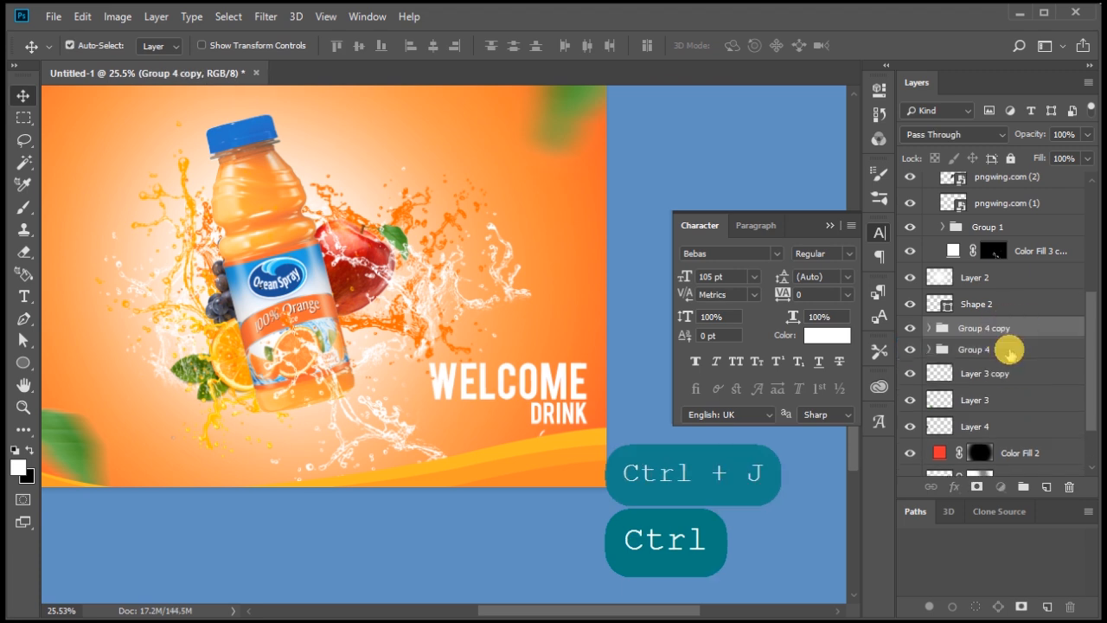
click(1008, 352)
key(v)
key(shift+Left)
key(shift+Left)
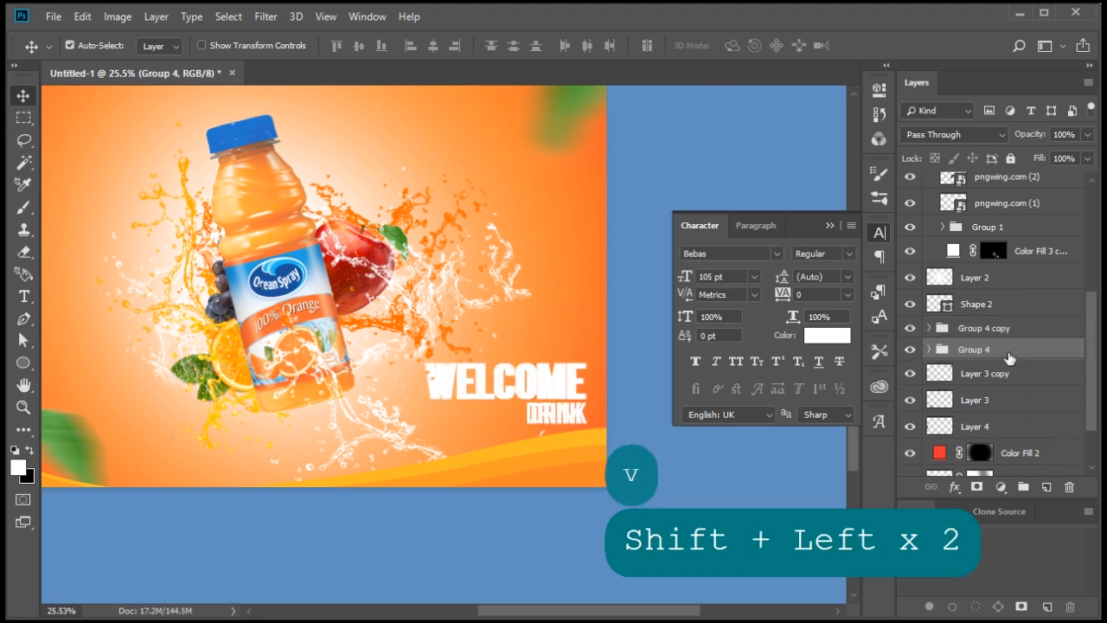
key(shift+Right)
key(Left)
key(Right)
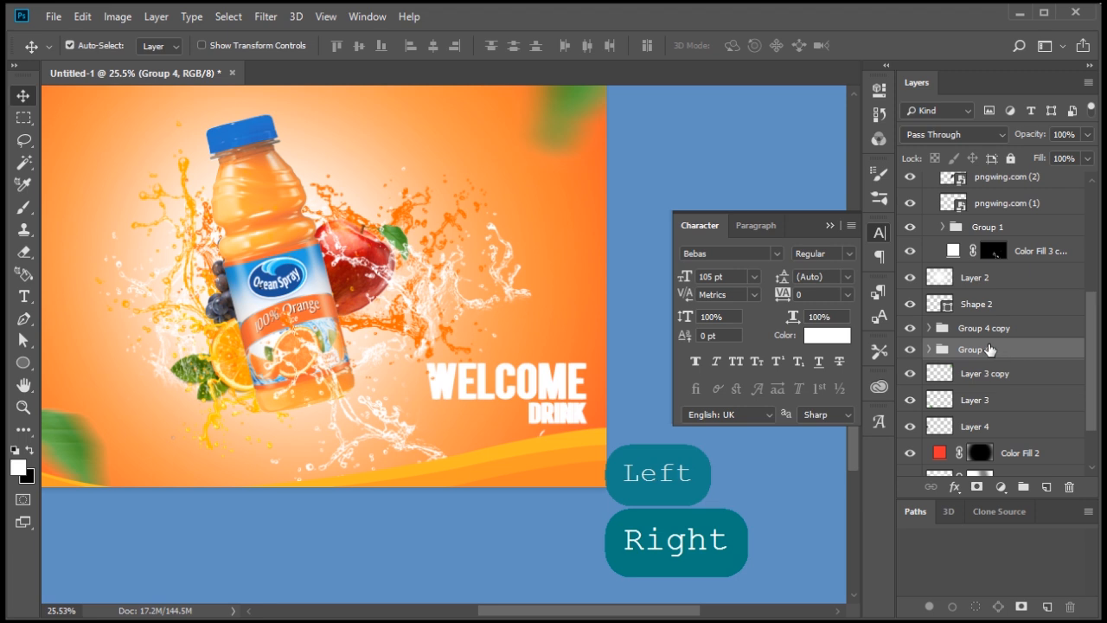
Merge Group 4 into a single layer, load its text outline as a selection and hide the layer
click(931, 351)
click(931, 352)
key(ctrl+e)
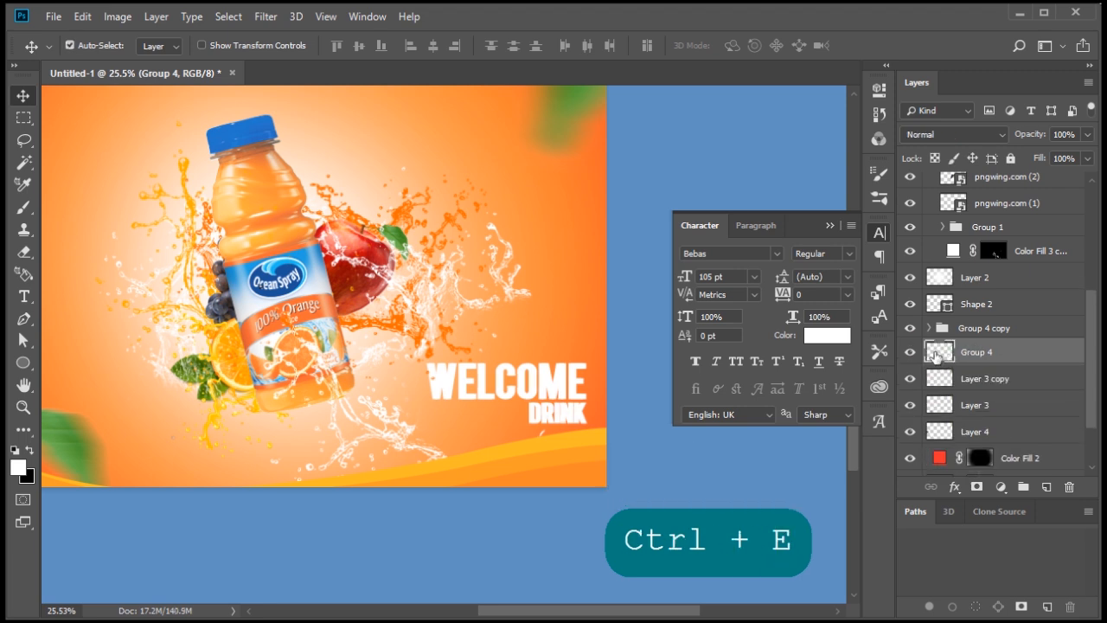
ctrl+click(934, 352)
click(909, 351)
Fill the text selection with a Solid Color fill layer in blue #48a2ff
click(1001, 487)
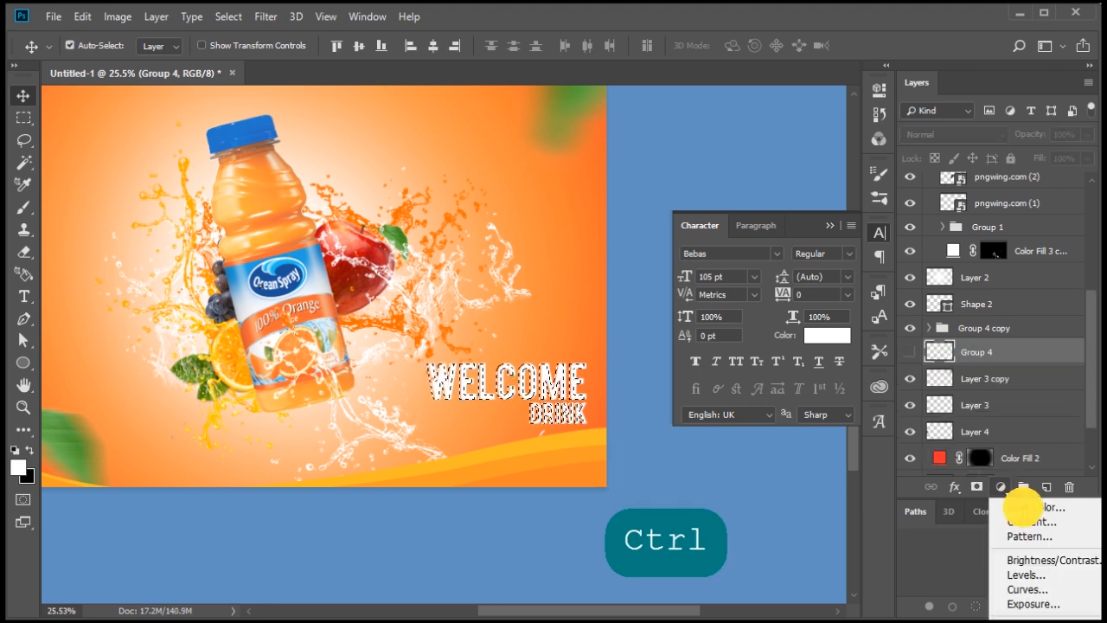
click(1025, 507)
click(519, 348)
click(582, 178)
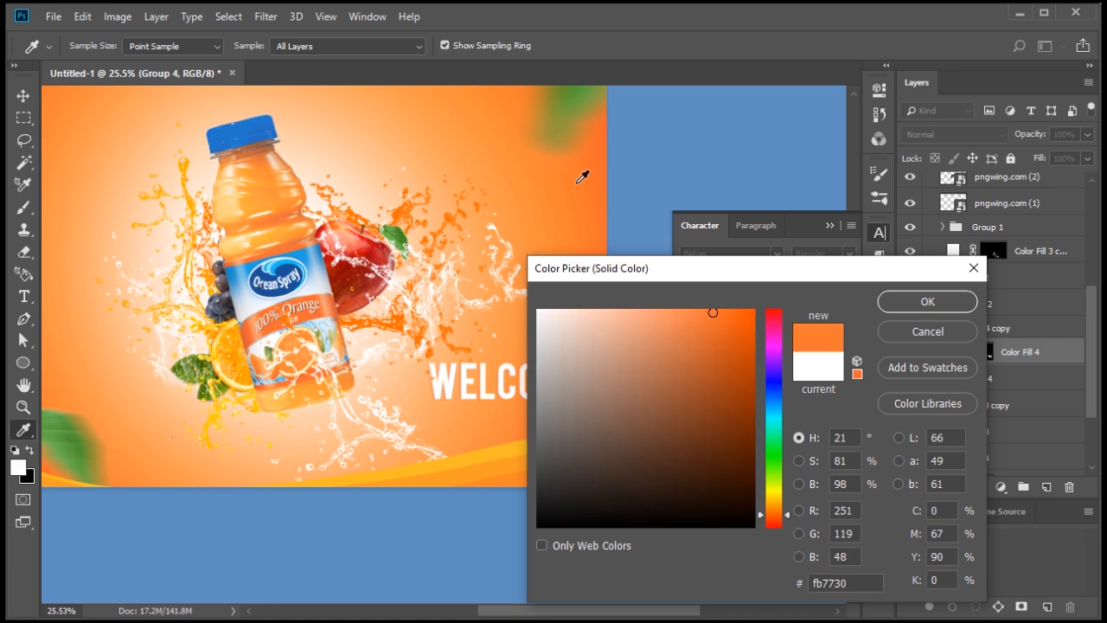
drag(582, 177, 278, 132)
mouse_move(670, 338)
mouse_down()
mouse_move(637, 309)
mouse_move(693, 308)
mouse_up()
key(space)
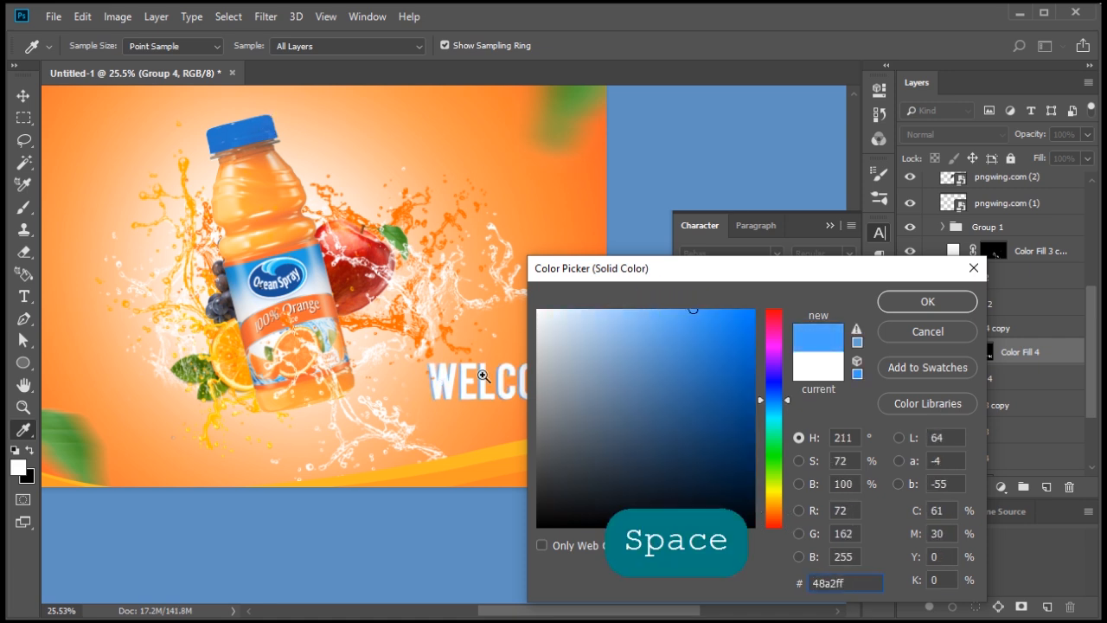
click(957, 308)
Nudge the blue fill layer slightly left and down to form an offset shadow behind the white text
drag(464, 372, 523, 382)
key(v)
key(Left)
key(shift+Down)
key(shift+Down)
key(shift+Down)
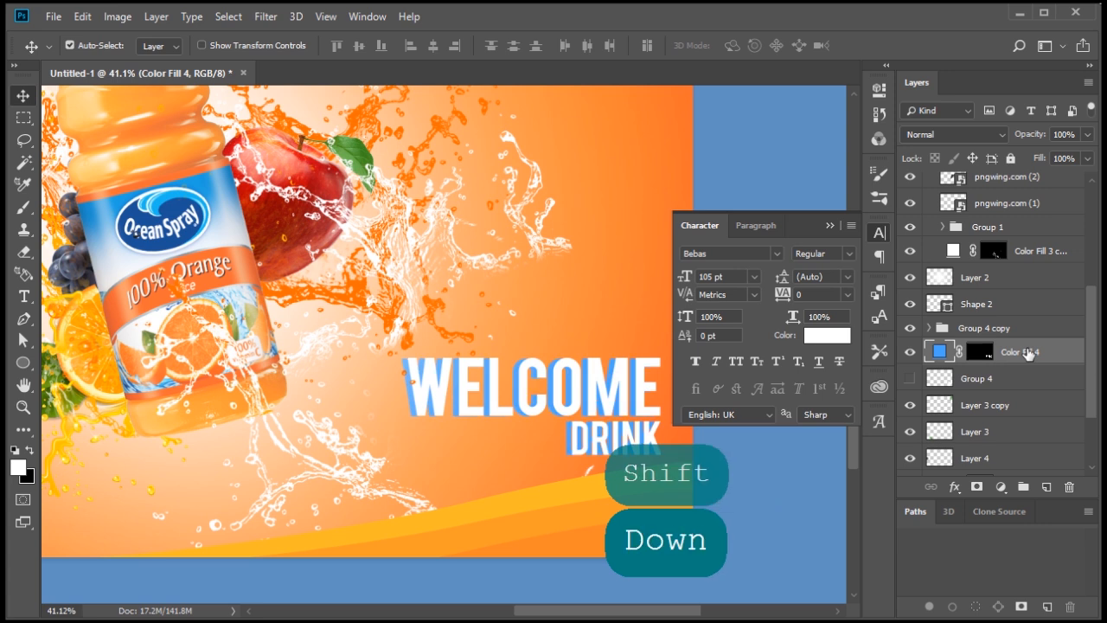
Nudge the white text group and its blue shadow down together by about 30 pixels and group them
key(ctrl+minus)
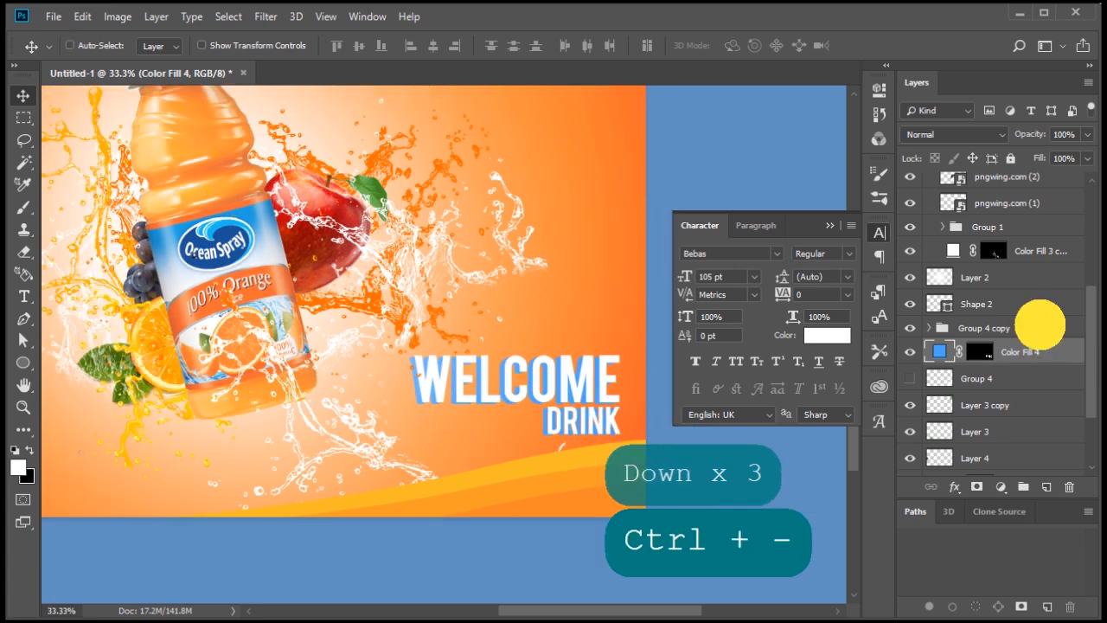
ctrl+click(1040, 328)
key(v)
key(shift+Down)
key(shift+Down)
key(shift+Down)
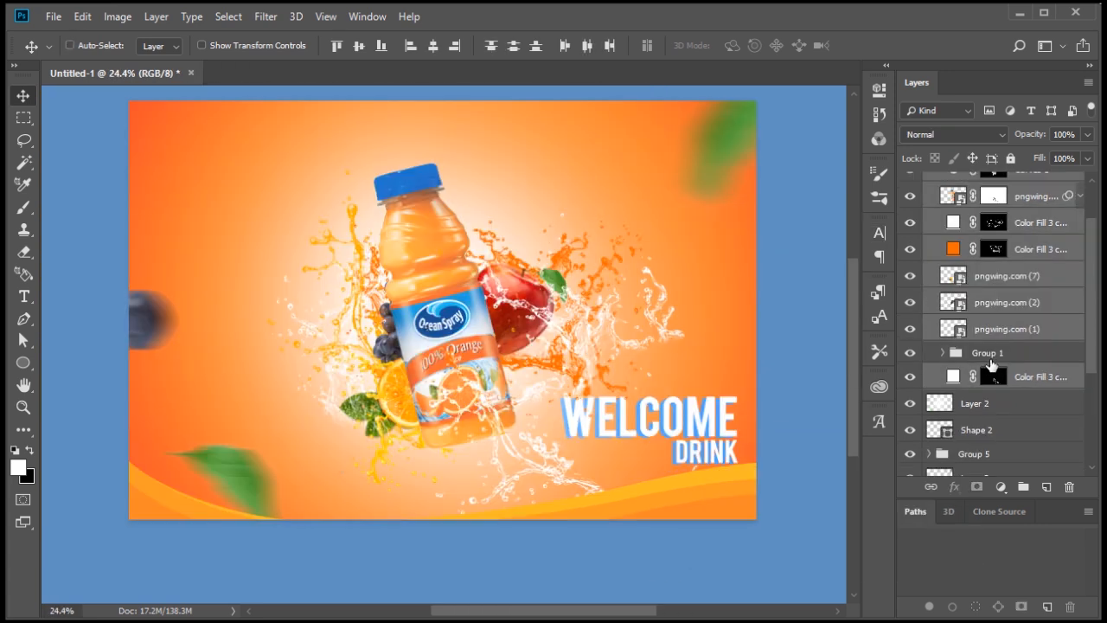
Group the selected bottle, fruit and splash layers, check the group by toggling its visibility, and convert it to a smart object
key(ctrl+g)
click(910, 184)
click(910, 184)
click(910, 184)
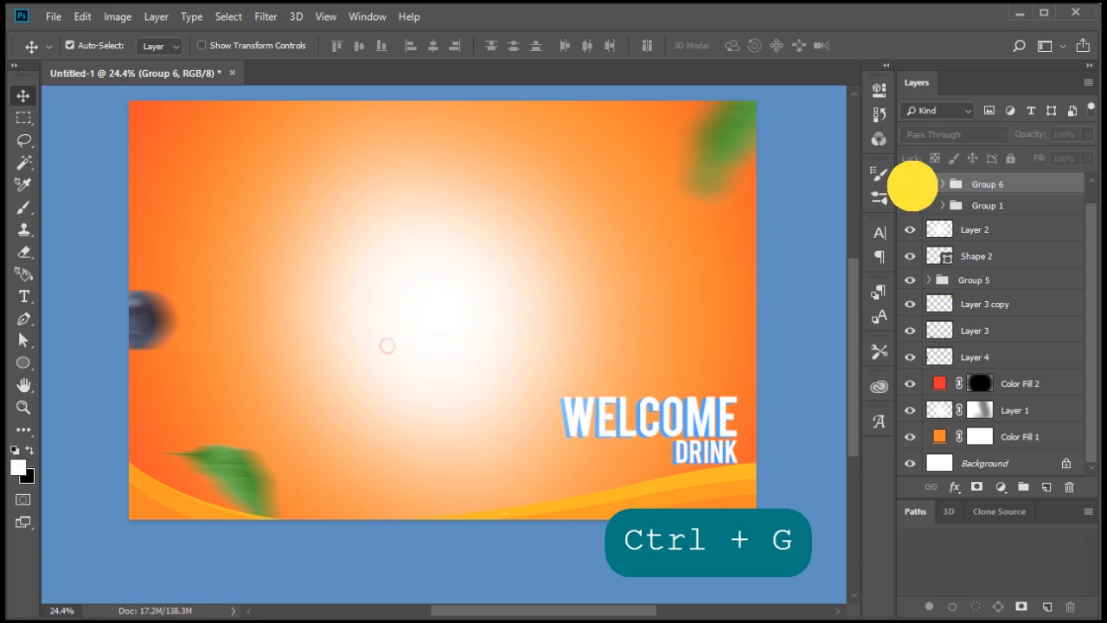
click(910, 184)
key(ctrl+t)
key(Return)
right_click(1014, 184)
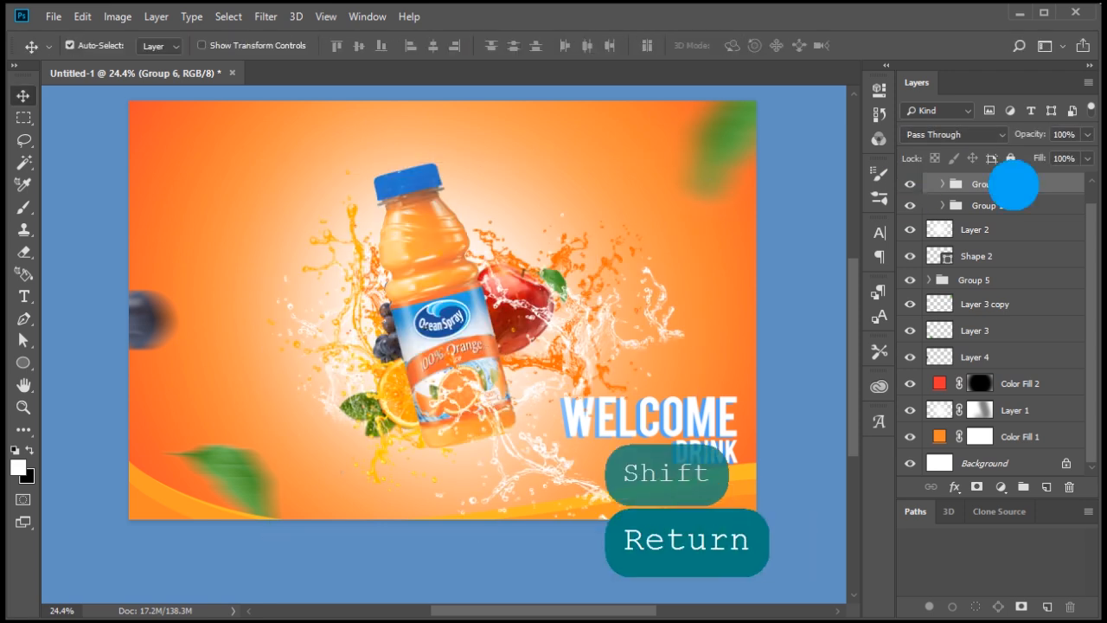
click(981, 375)
Toggle the visibility of the bottle, fruit and splash smart object to check what it contains
key(ctrl+t)
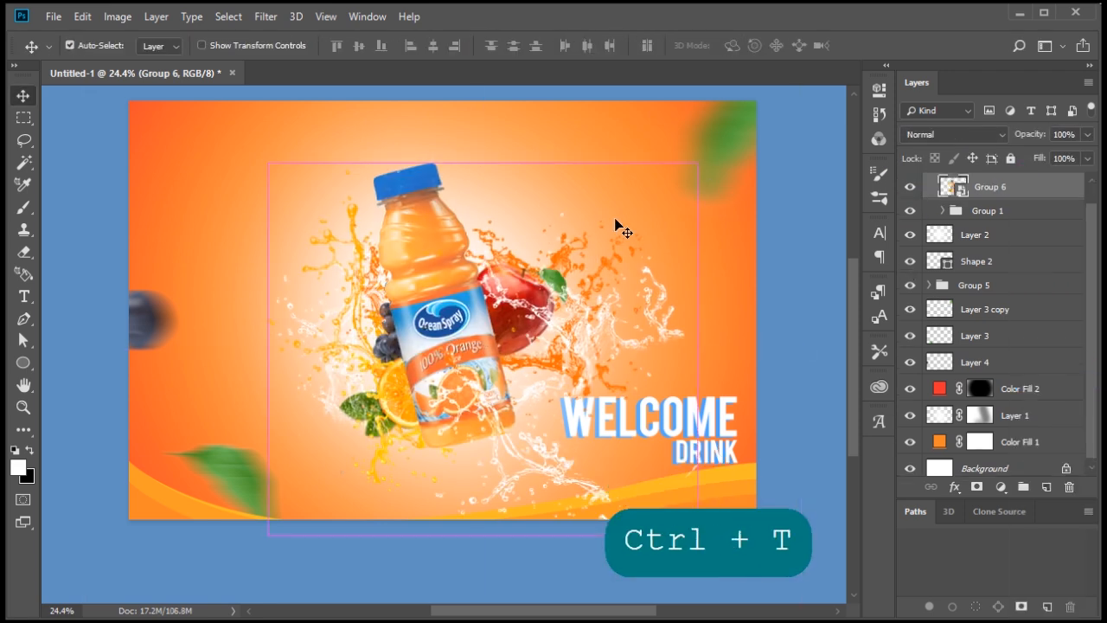
key(ctrl+alt+t)
scroll(593, 240, down, 2)
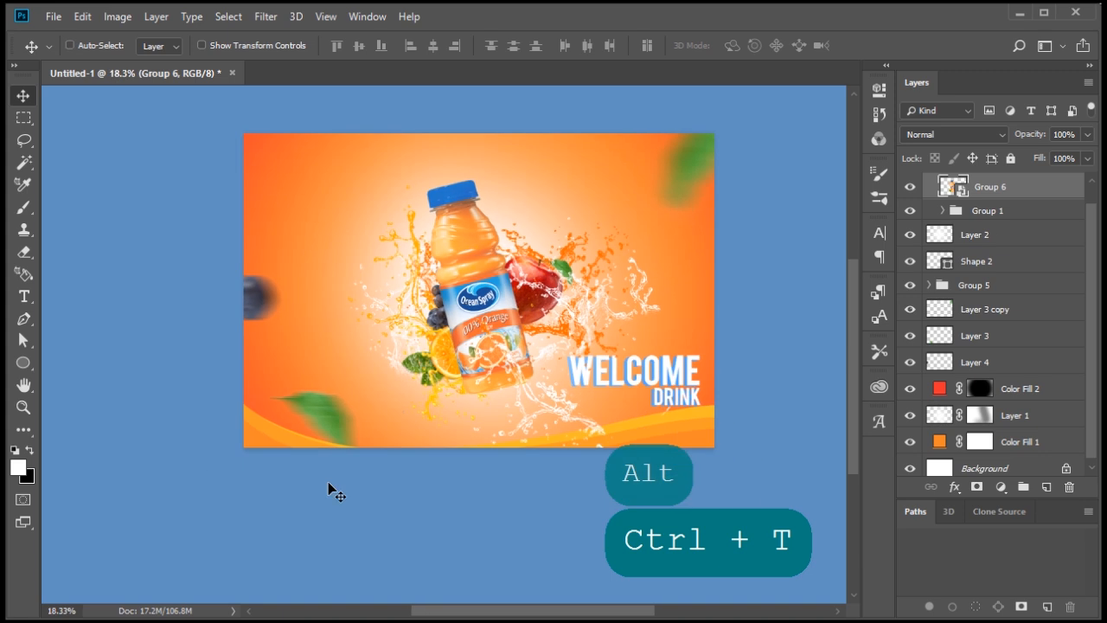
click(973, 210)
click(910, 186)
click(910, 186)
click(963, 186)
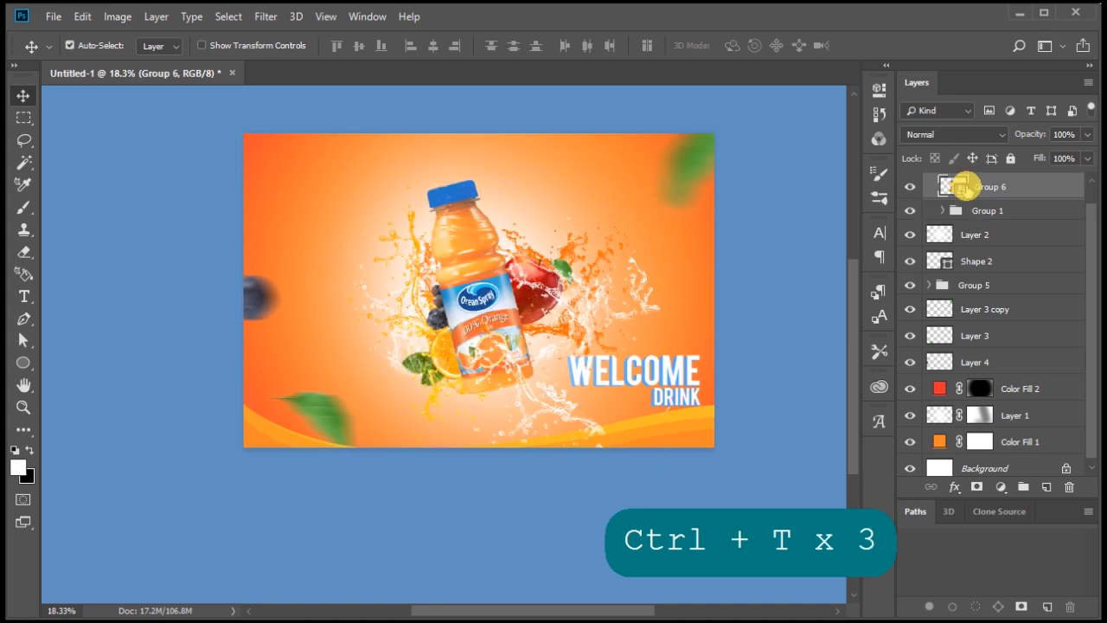
Scale the bottle smart object proportionally to 112.44% and move it slightly up and left, to about X 1474, Y 954 px
key(ctrl+t)
key(ctrl+t)
key(space)
key(super)
key(space)
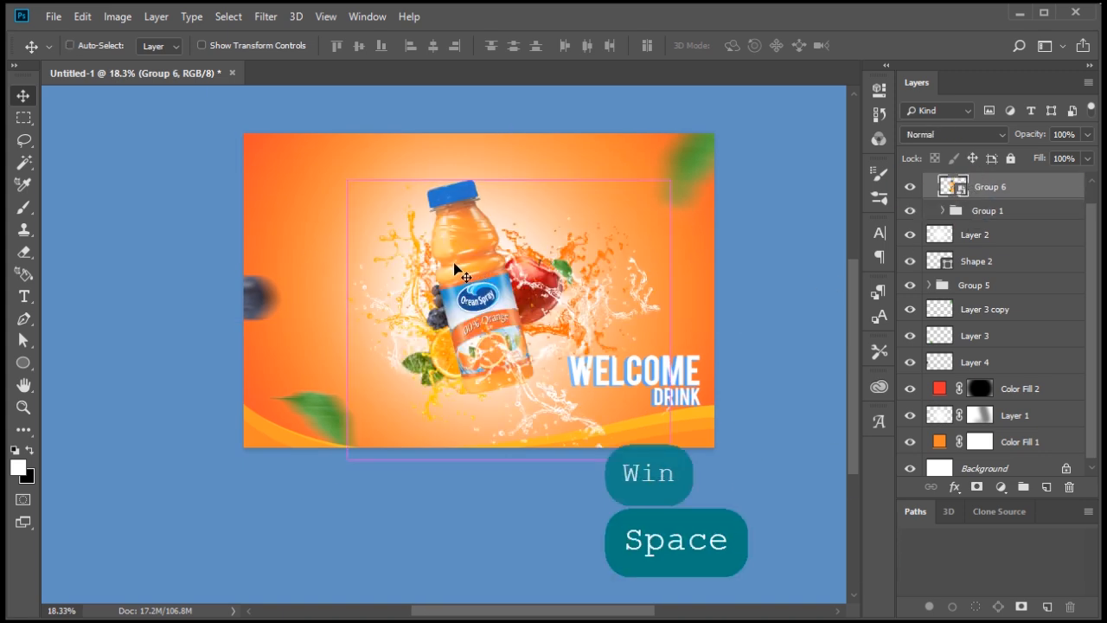
key(ctrl+t)
drag(243, 135, 213, 116)
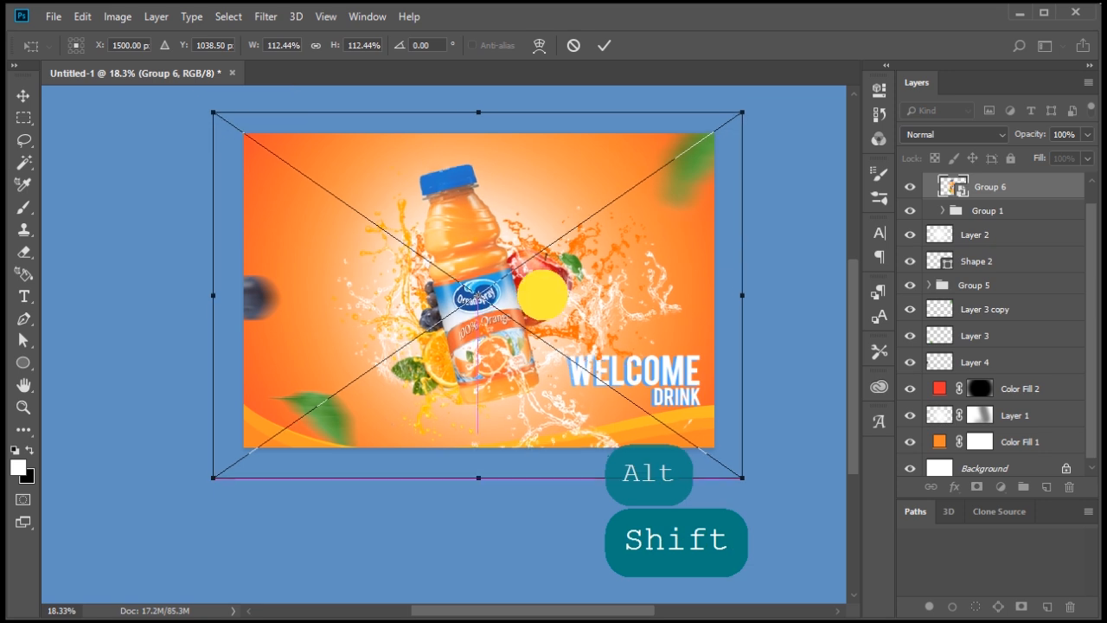
drag(539, 314, 544, 288)
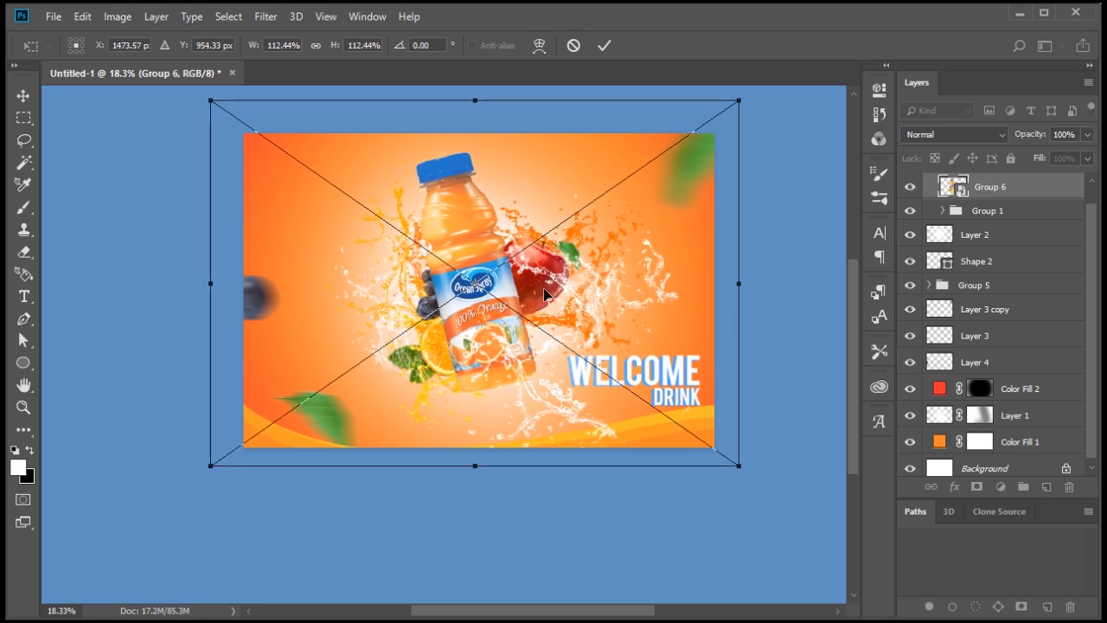
key(Return)
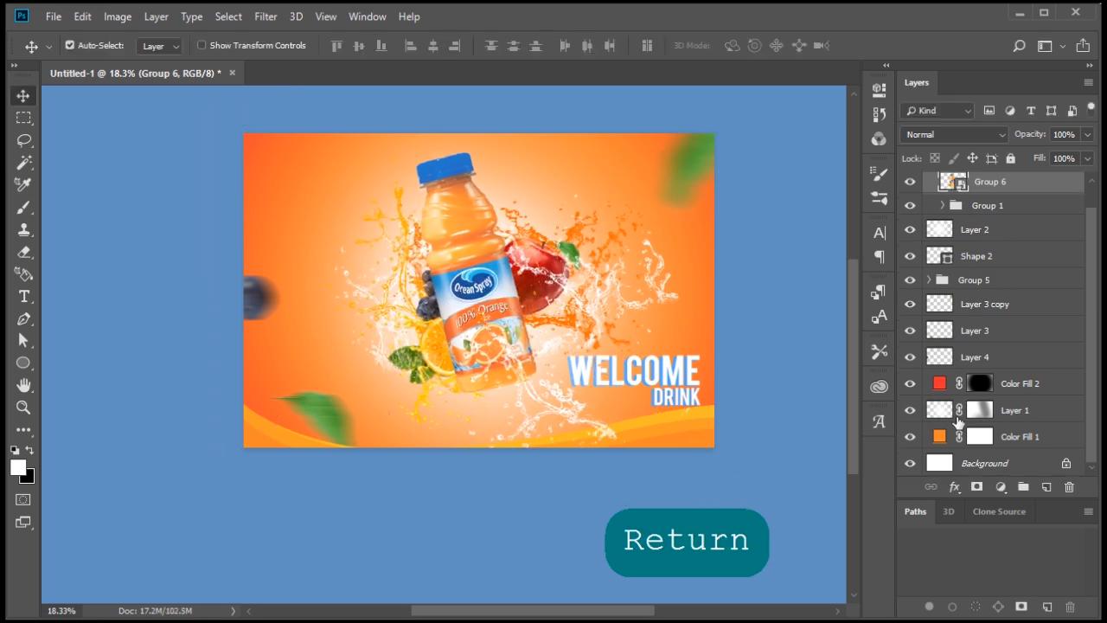
click(986, 287)
key(ctrl+t)
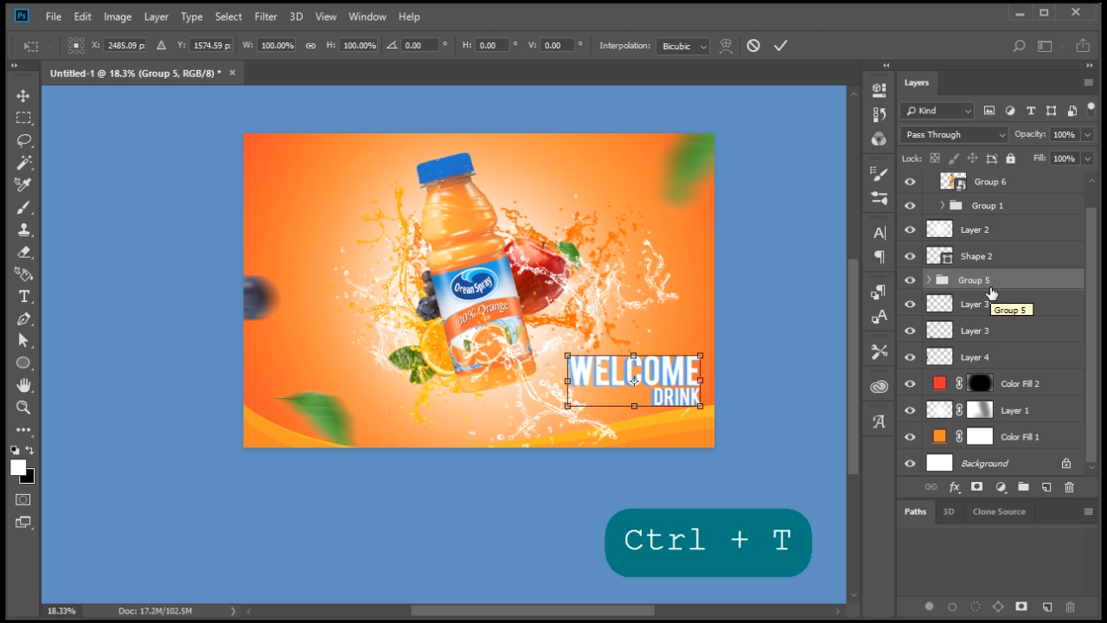
key(Return)
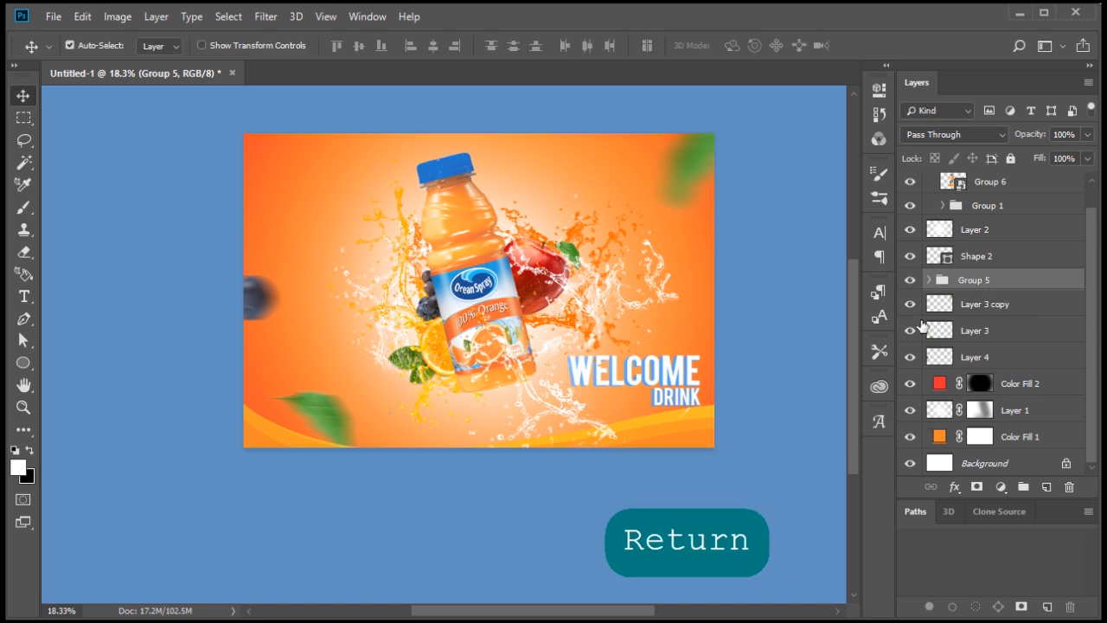
Merge the orange wave group (Group 1) into a single layer and place it above the bottle smart object in the layer order
click(975, 206)
key(ctrl+e)
ctrl+click(955, 216)
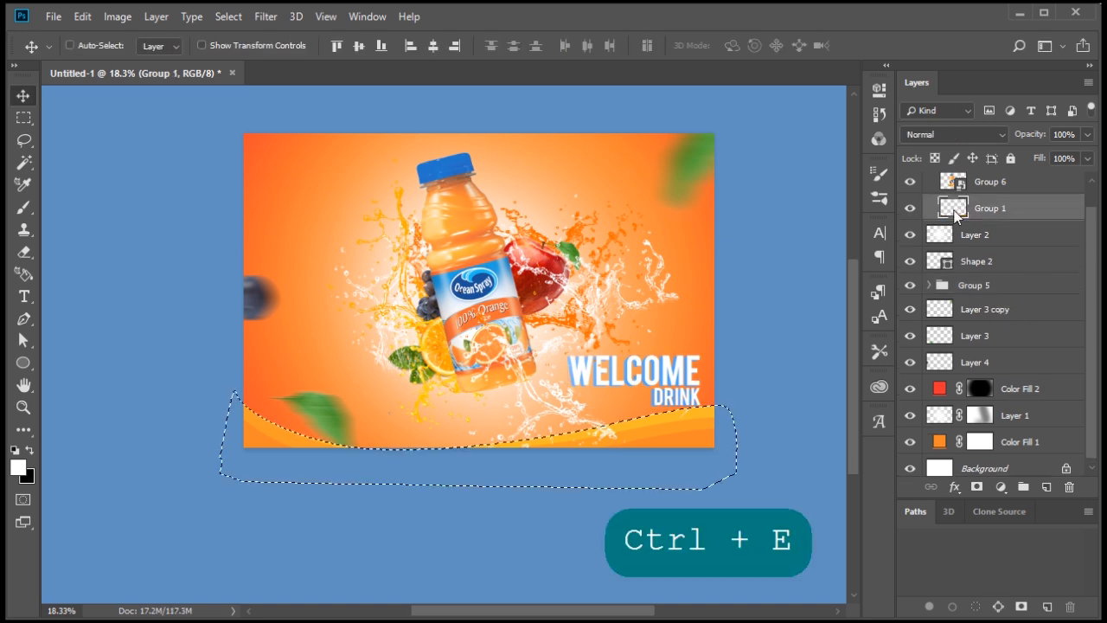
key(ctrl)
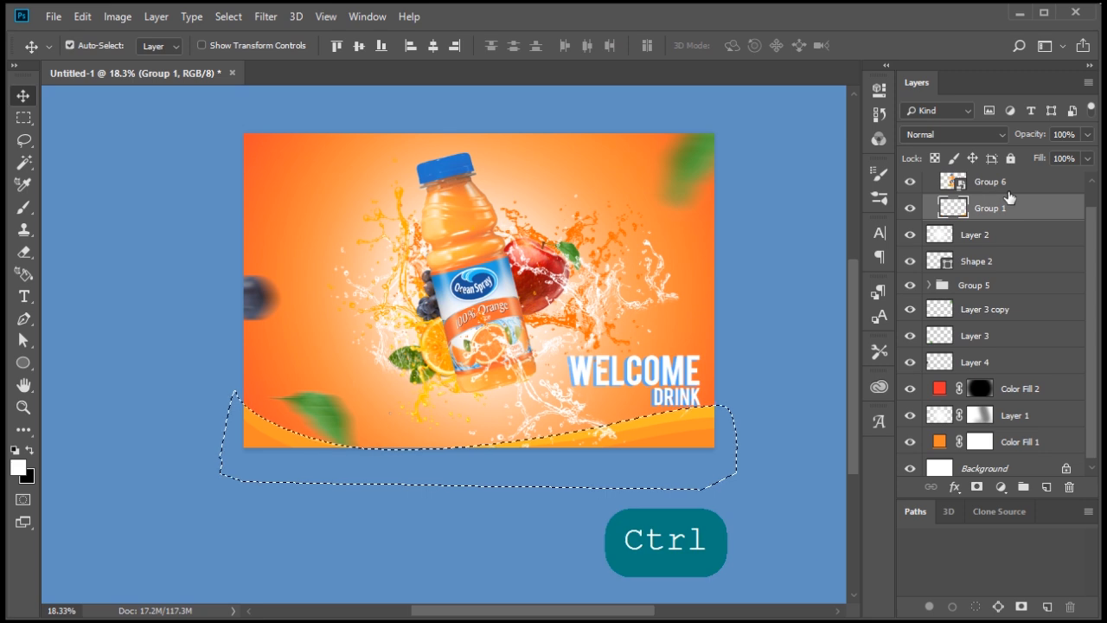
key(ctrl+d)
drag(1009, 198, 1014, 186)
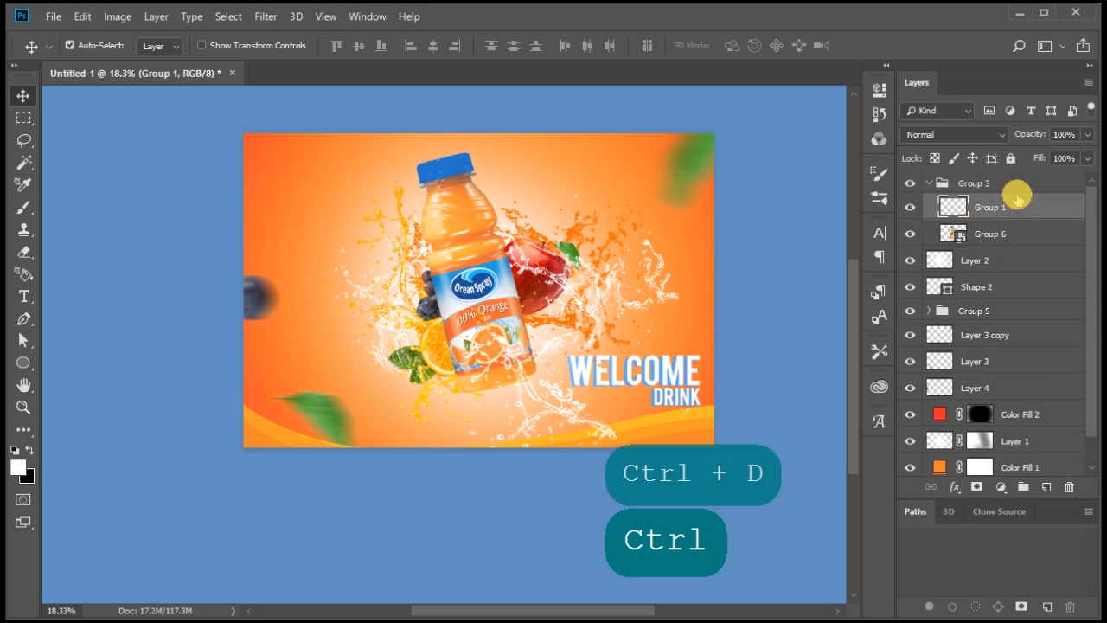
key(space)
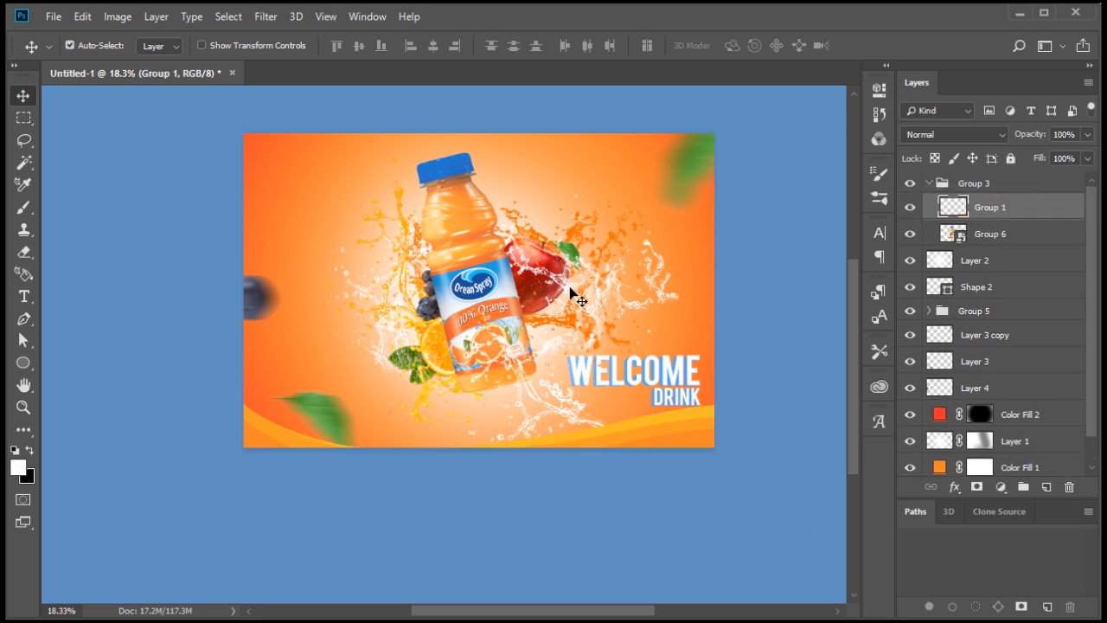
scroll(569, 291, up, 2)
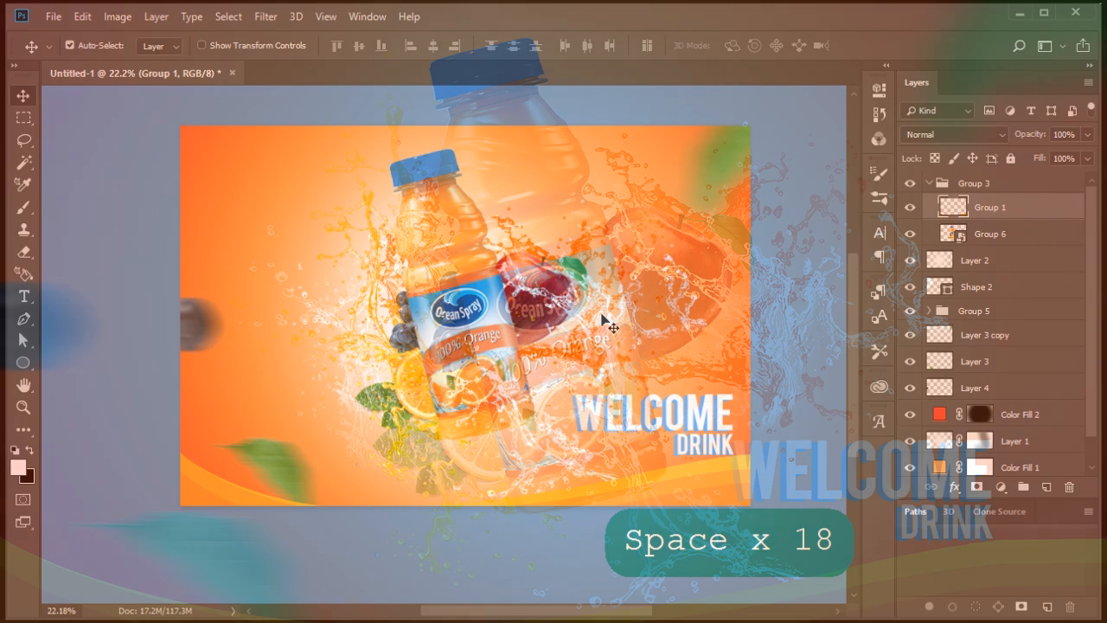